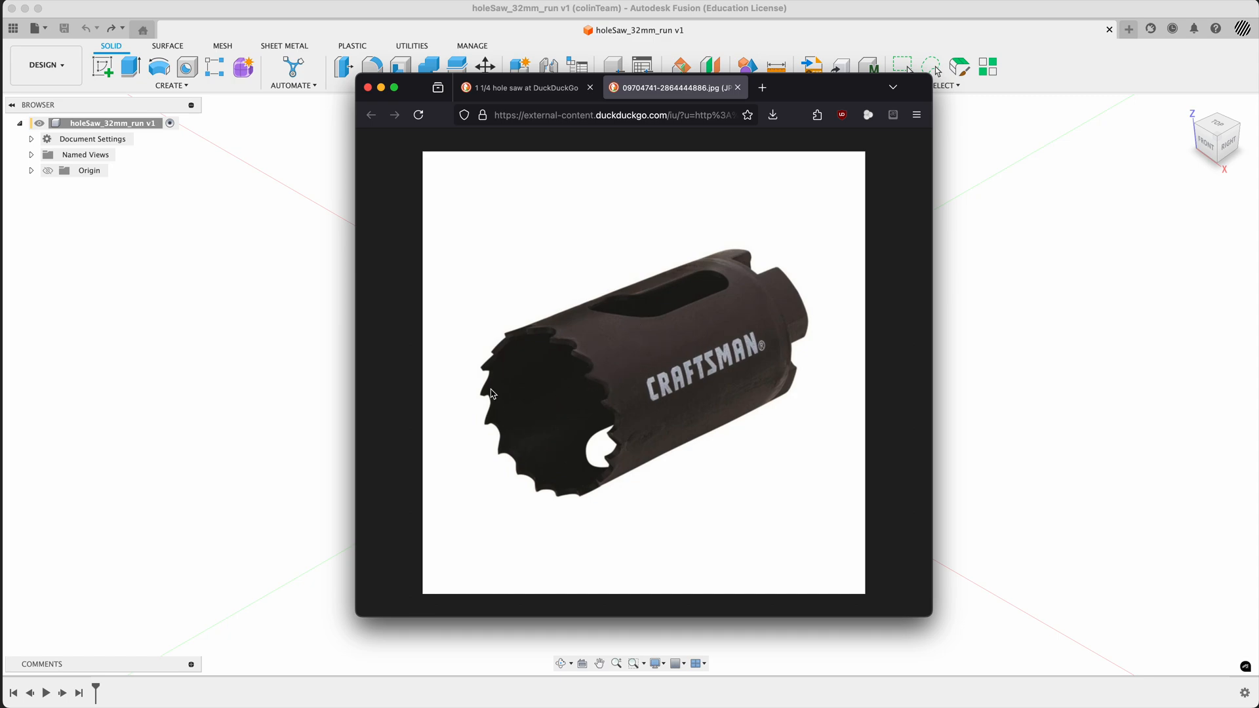
- Switch to the Fusion design and start a new sketch on the vertical YZ plane
click(290, 389)
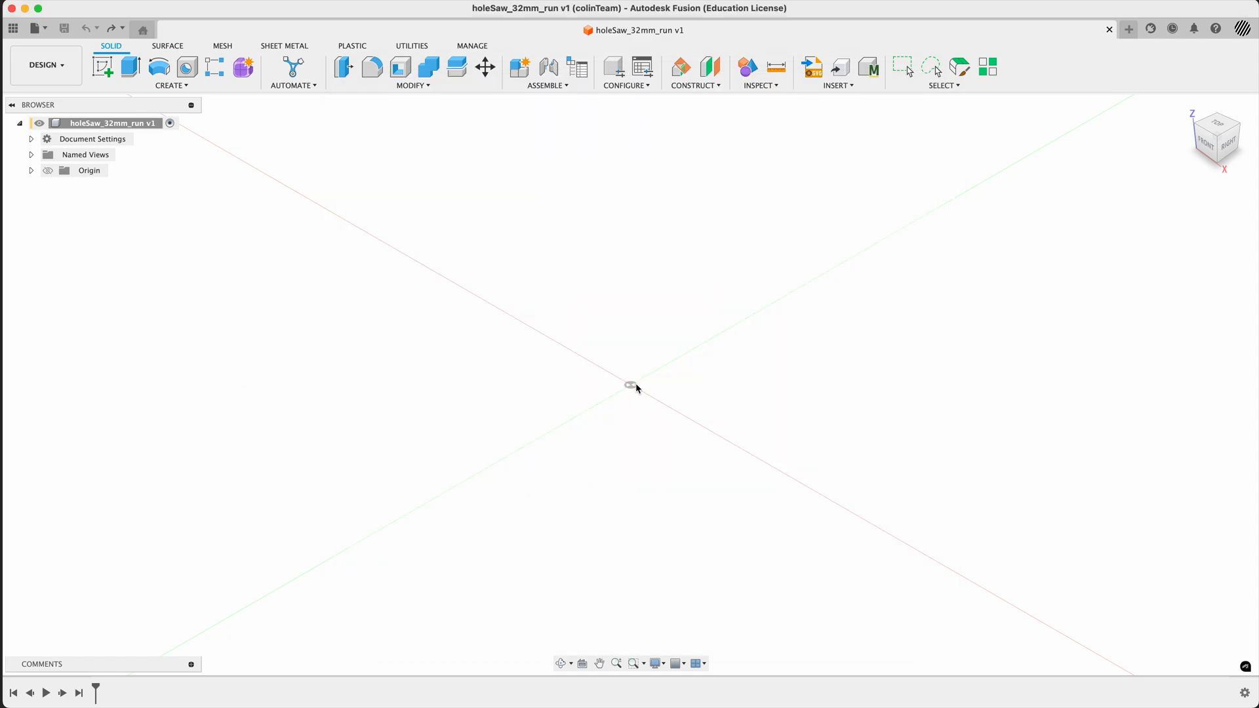
scroll(593, 371, down, 2)
click(102, 66)
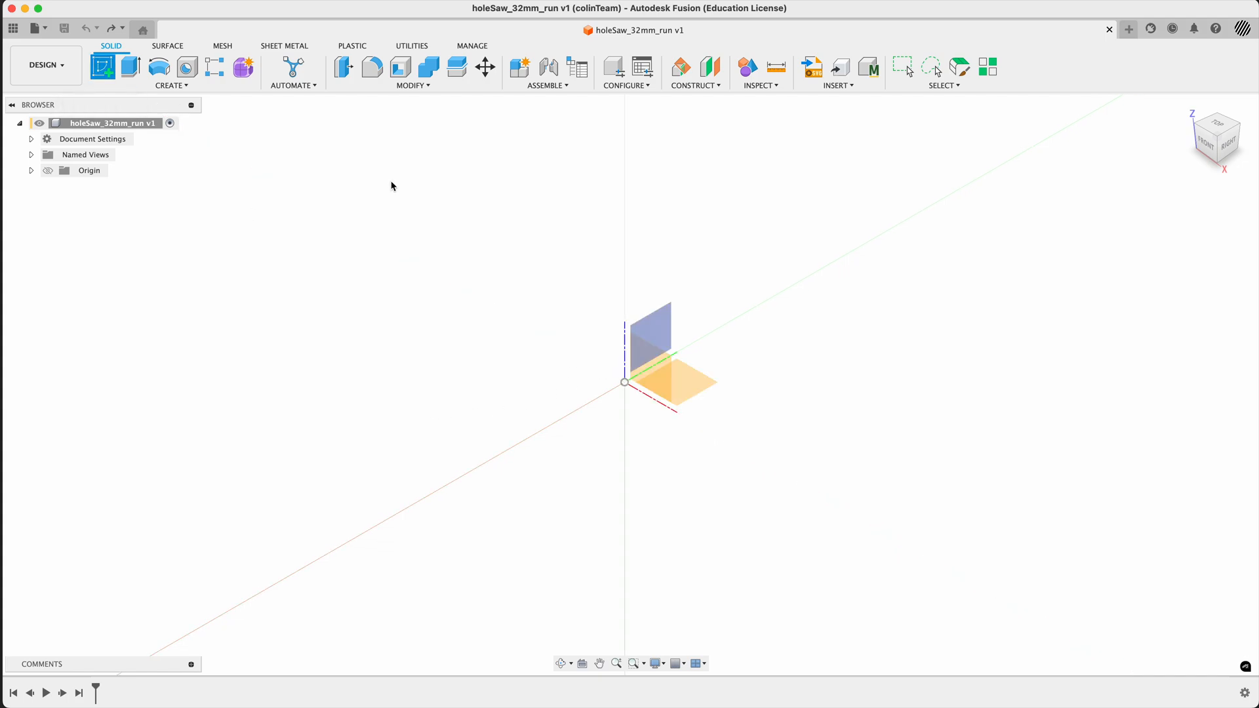
click(663, 332)
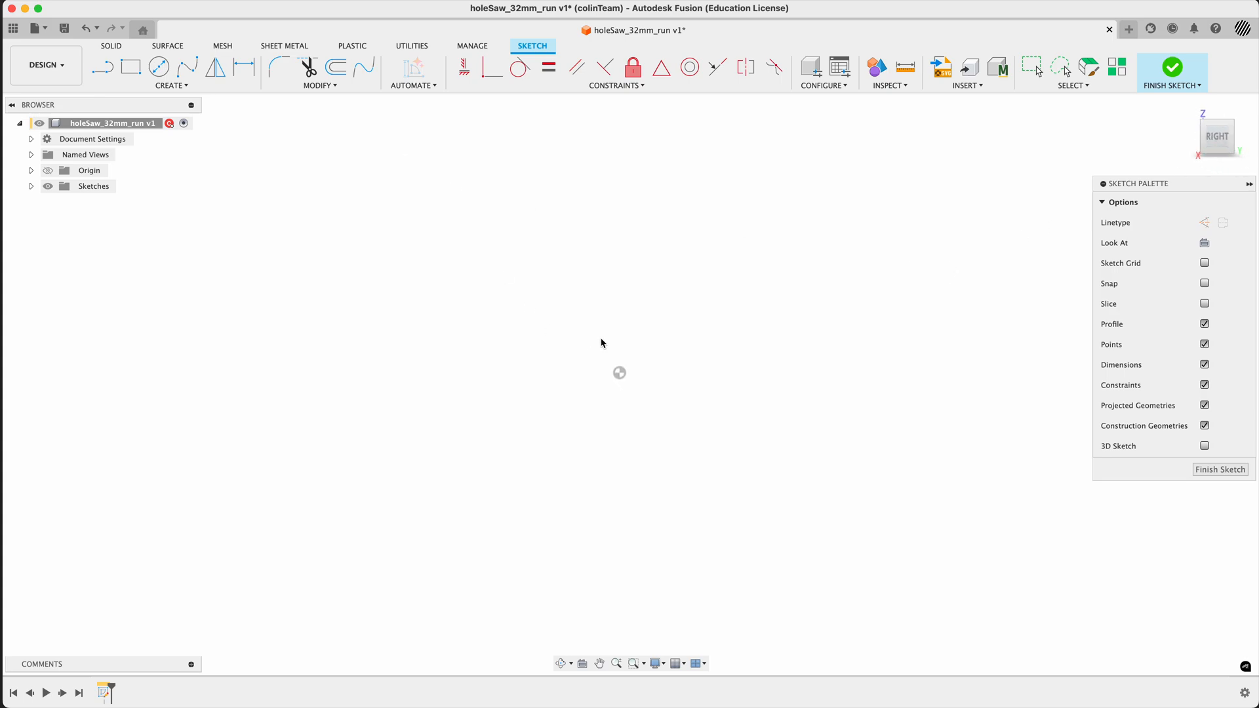
- Sketch a vertical line about 227 mm long straight down from the origin and convert it to a centerline
click(105, 69)
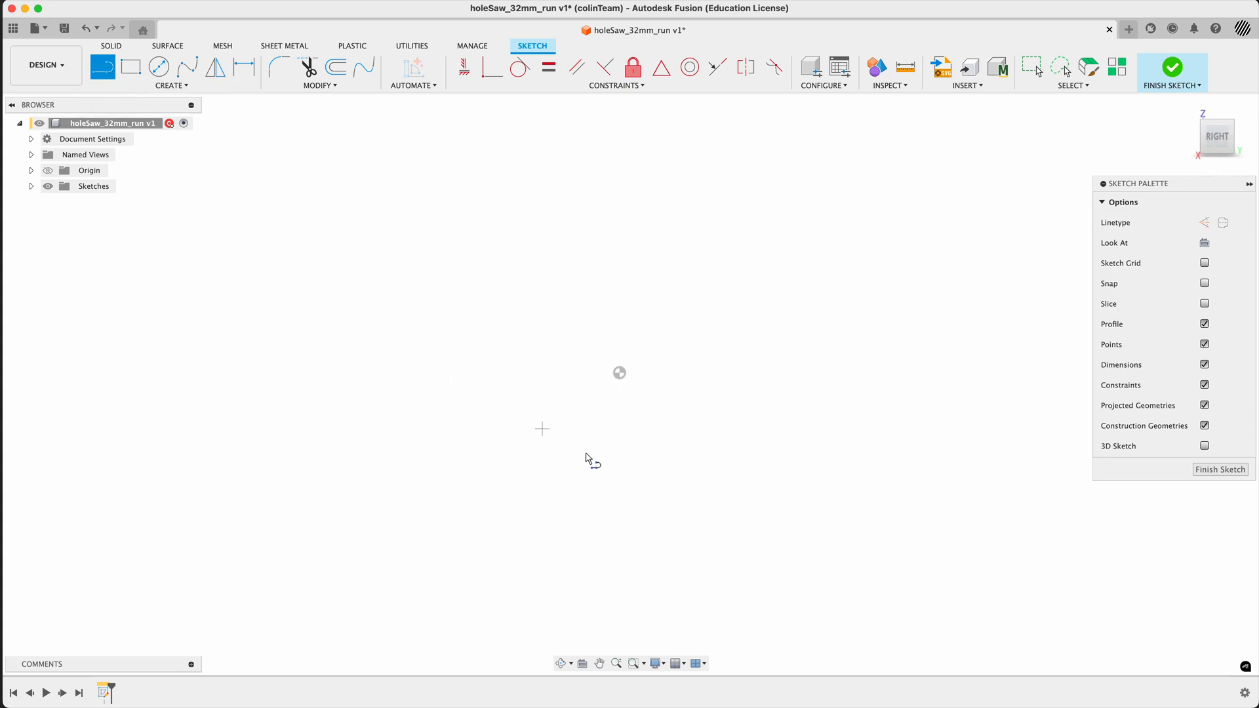
click(620, 374)
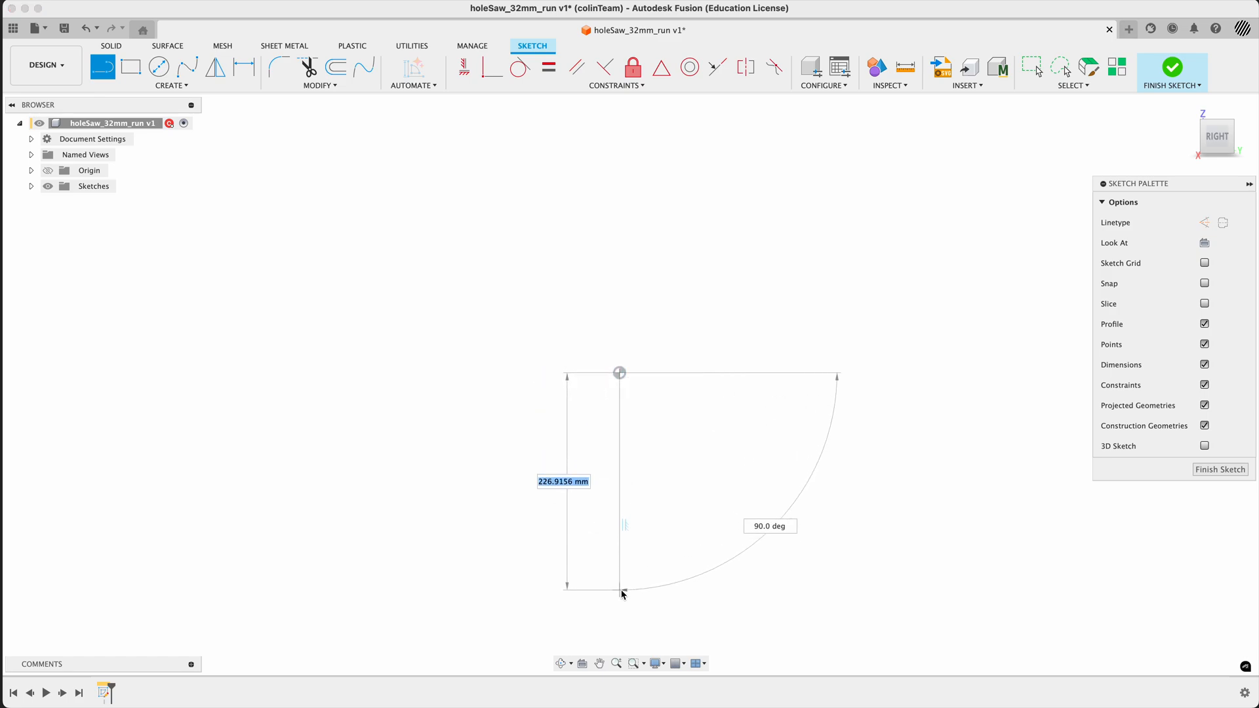
click(619, 591)
key(Escape)
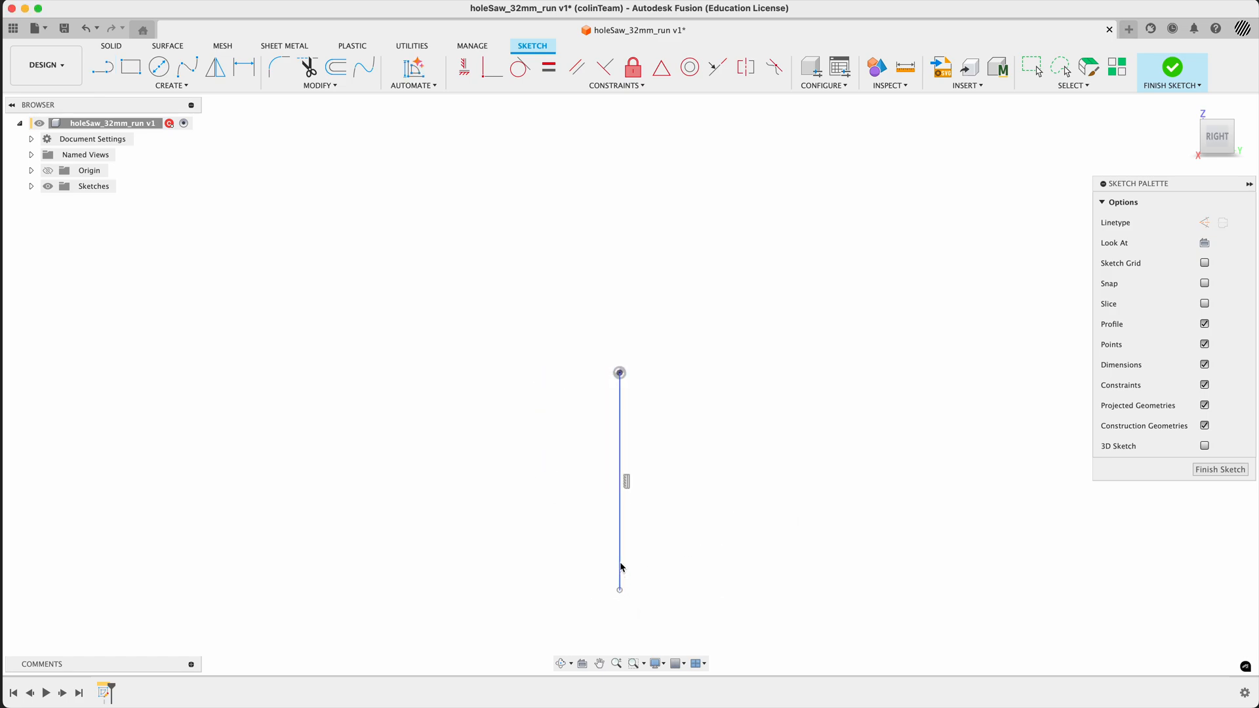
click(620, 564)
click(1223, 223)
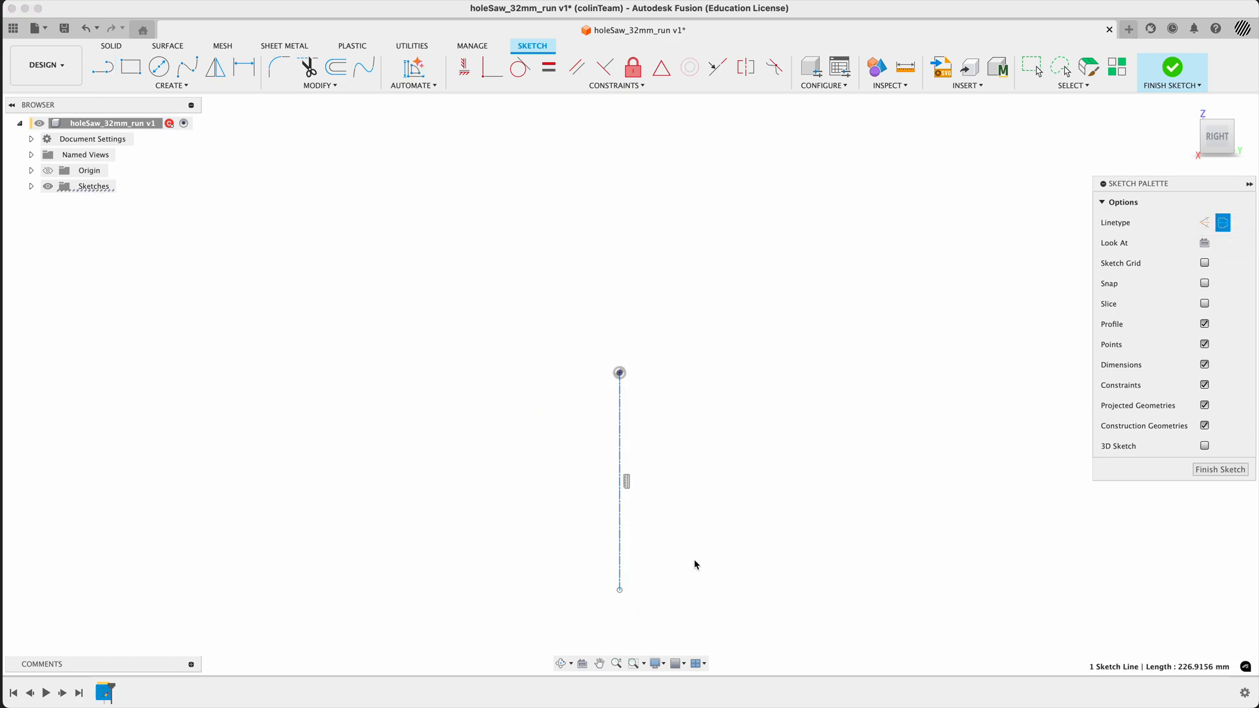
- Dimension the centerline's length as 50 mm and place the dimension close beside the line
key(d)
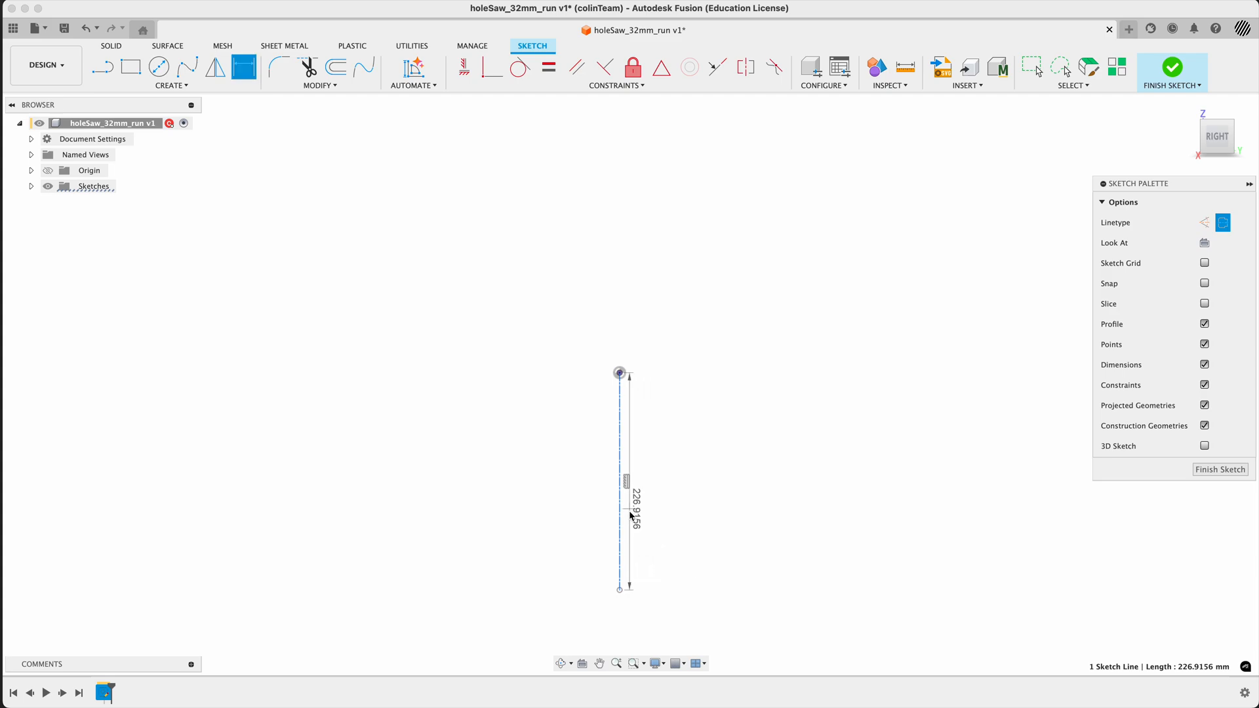
click(684, 499)
text(50)
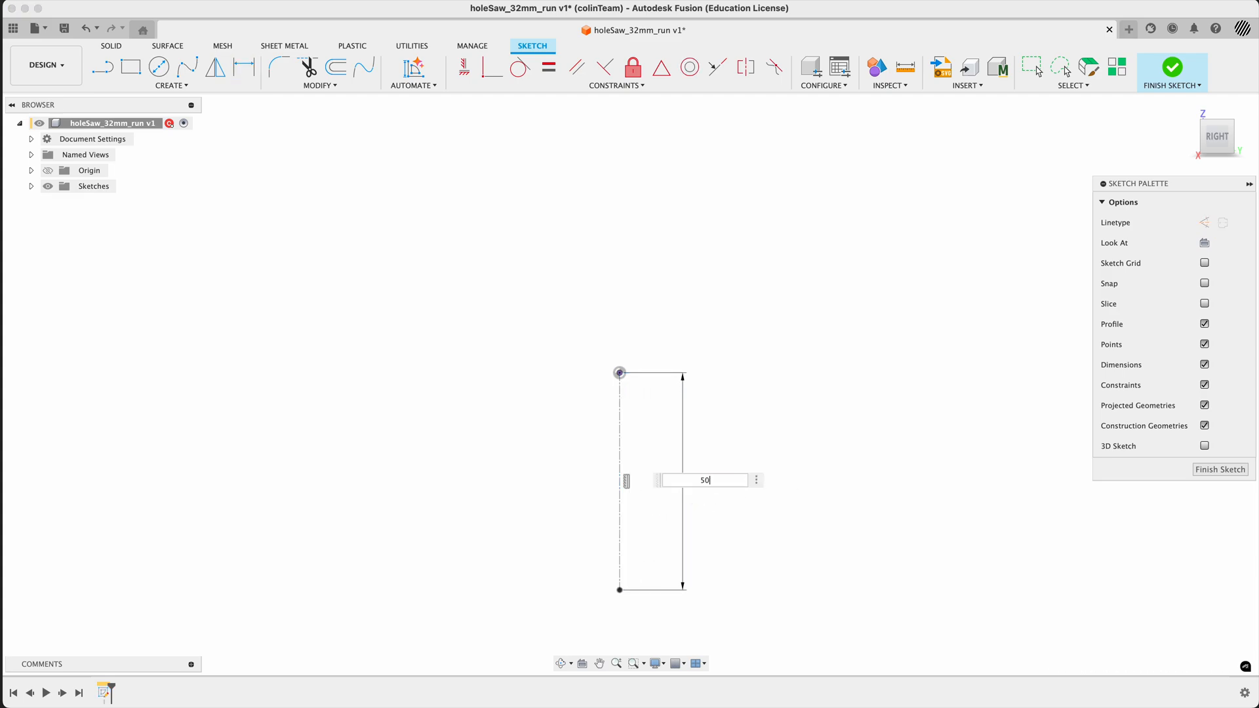
key(Return)
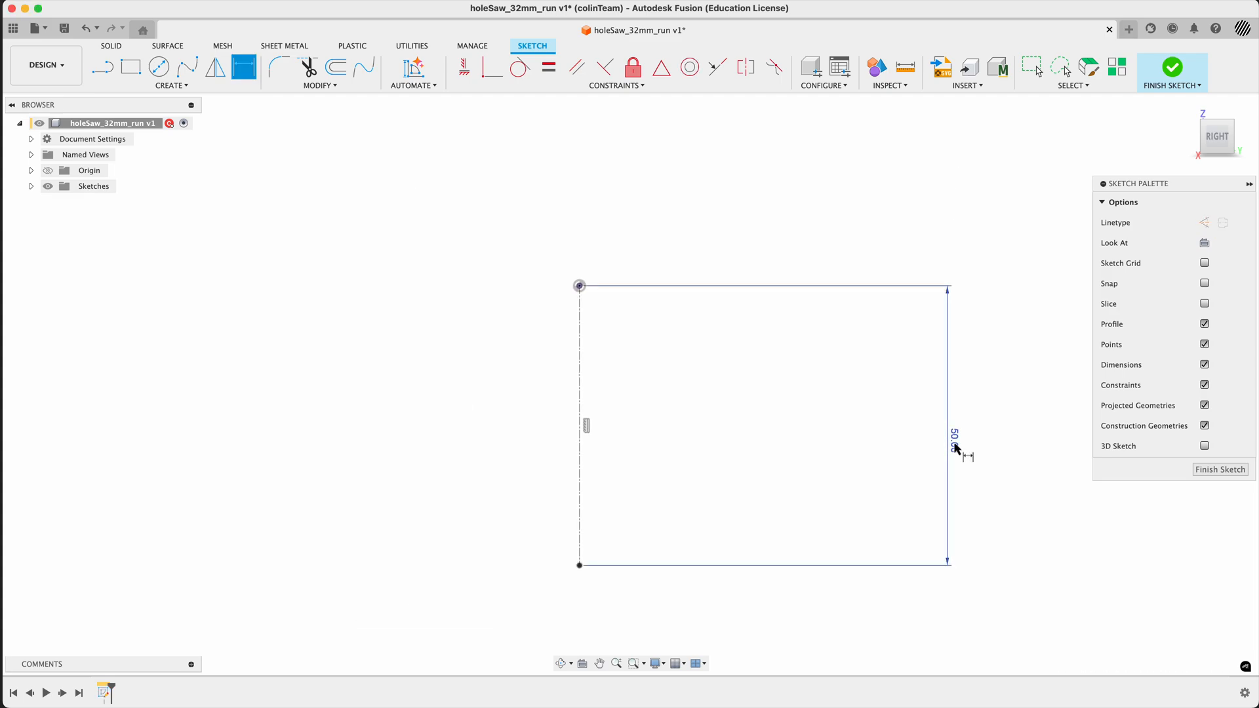
drag(955, 441, 688, 417)
middle_drag(537, 421, 658, 405)
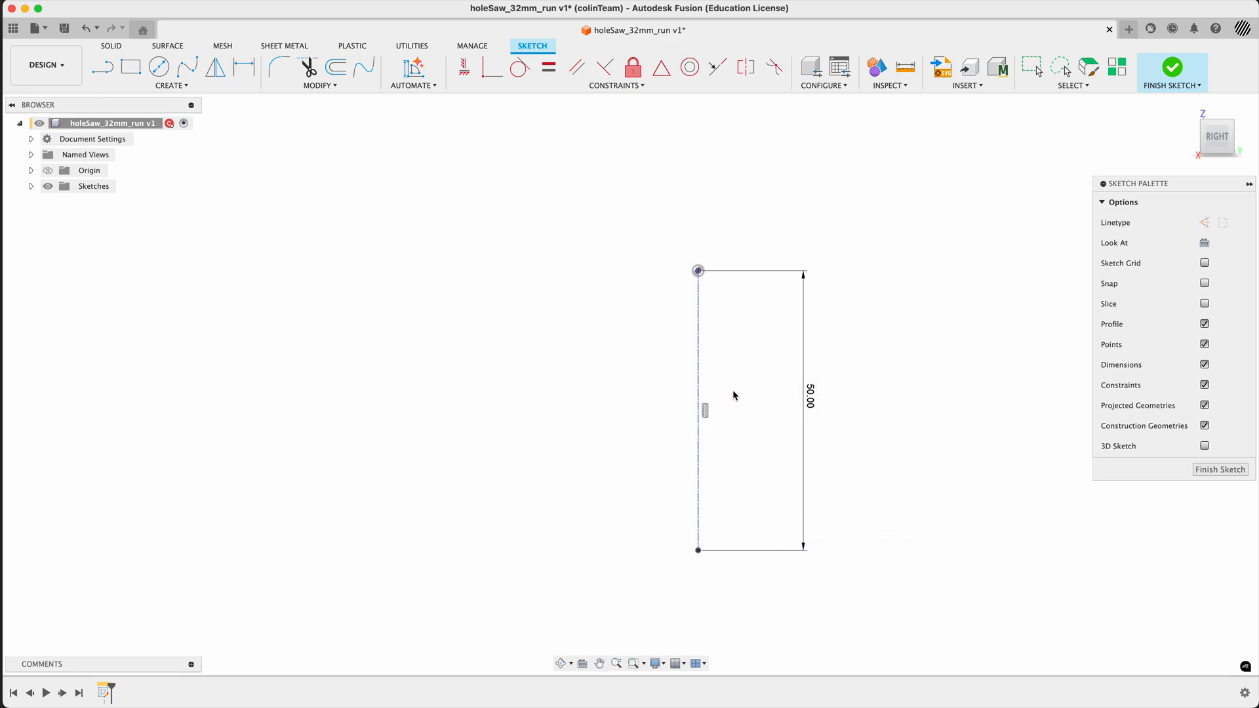
- Sketch a 50 mm vertical line parallel to the centerline, on the side opposite the length dimension
click(102, 66)
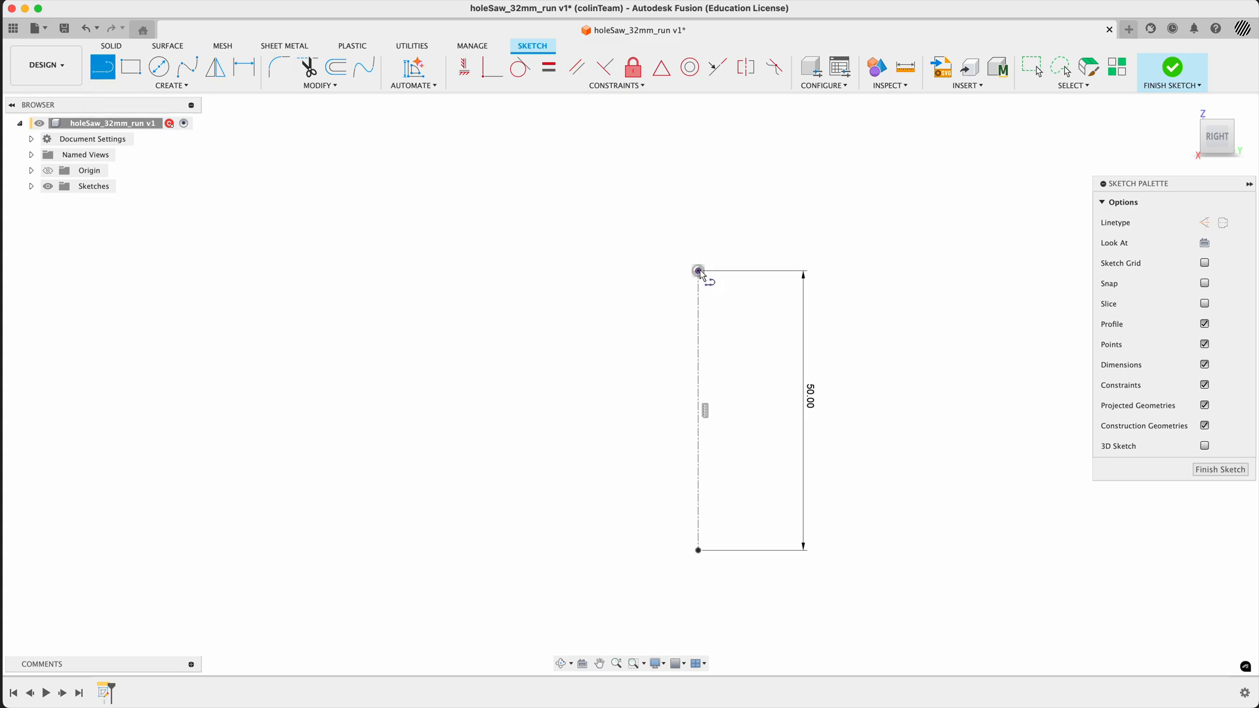
click(550, 271)
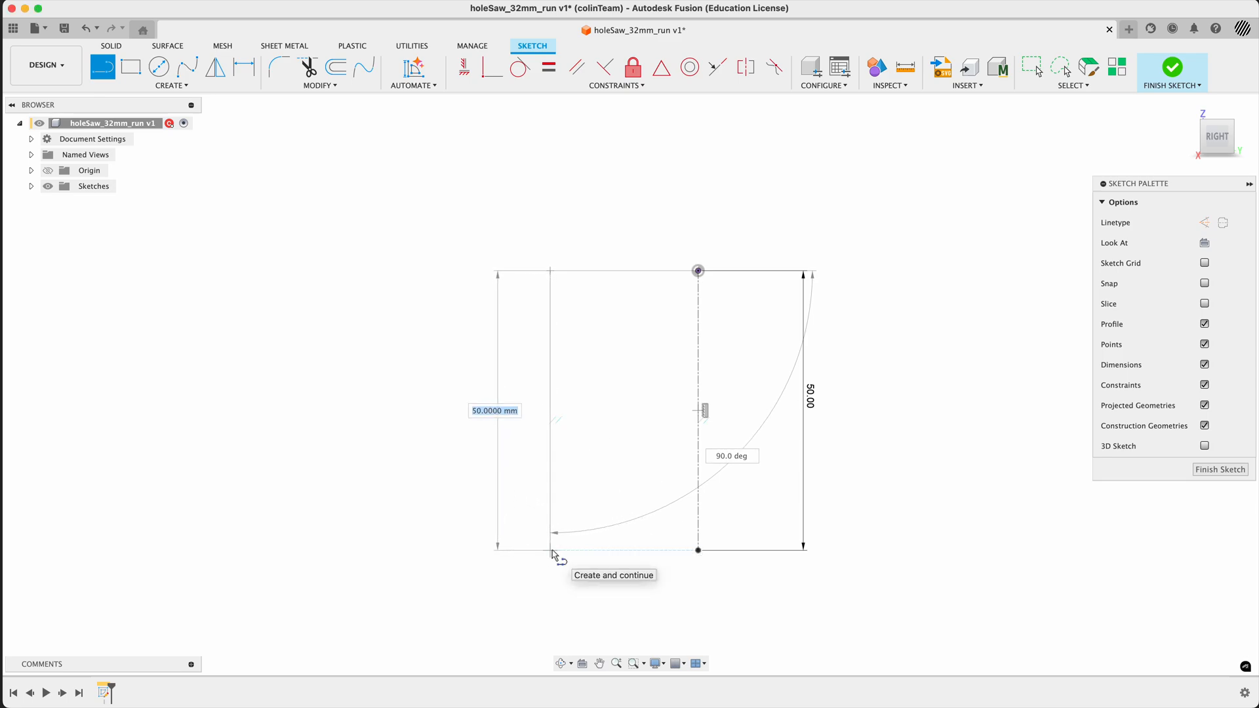
click(552, 553)
key(Escape)
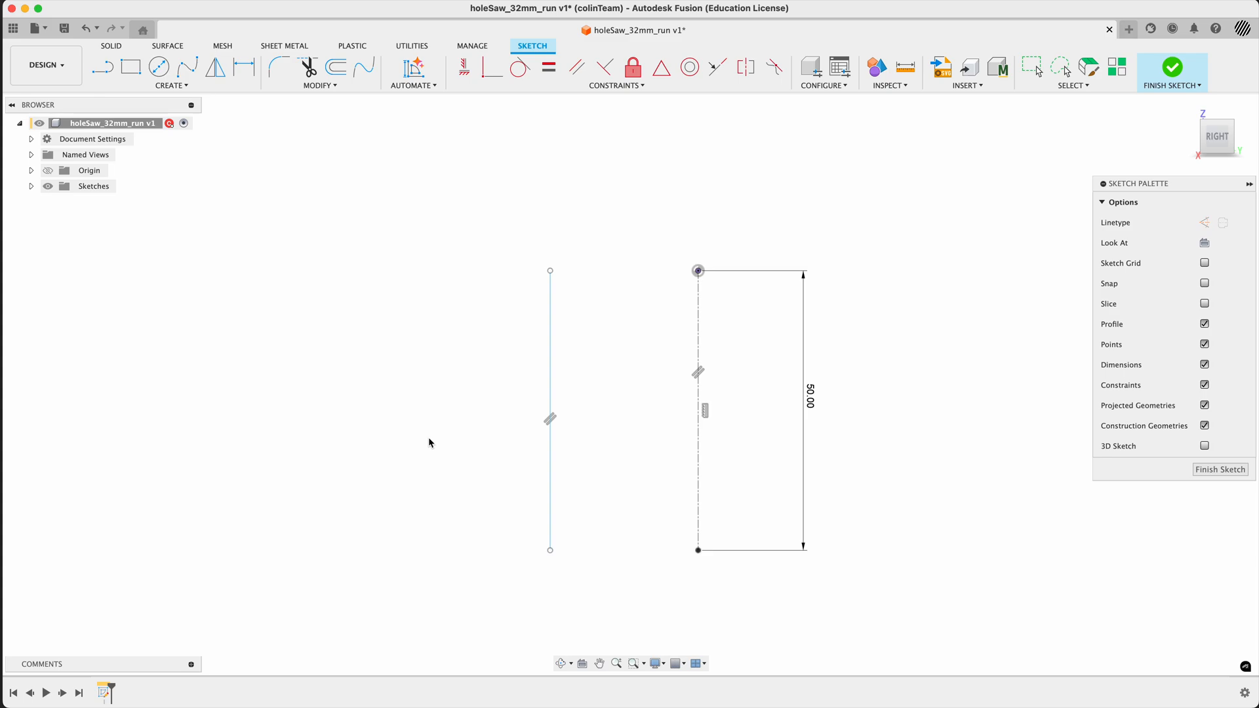
- Dimension the outer line from the centerline as a 30 mm diameter, placing the dimension below the sketch
key(d)
click(699, 463)
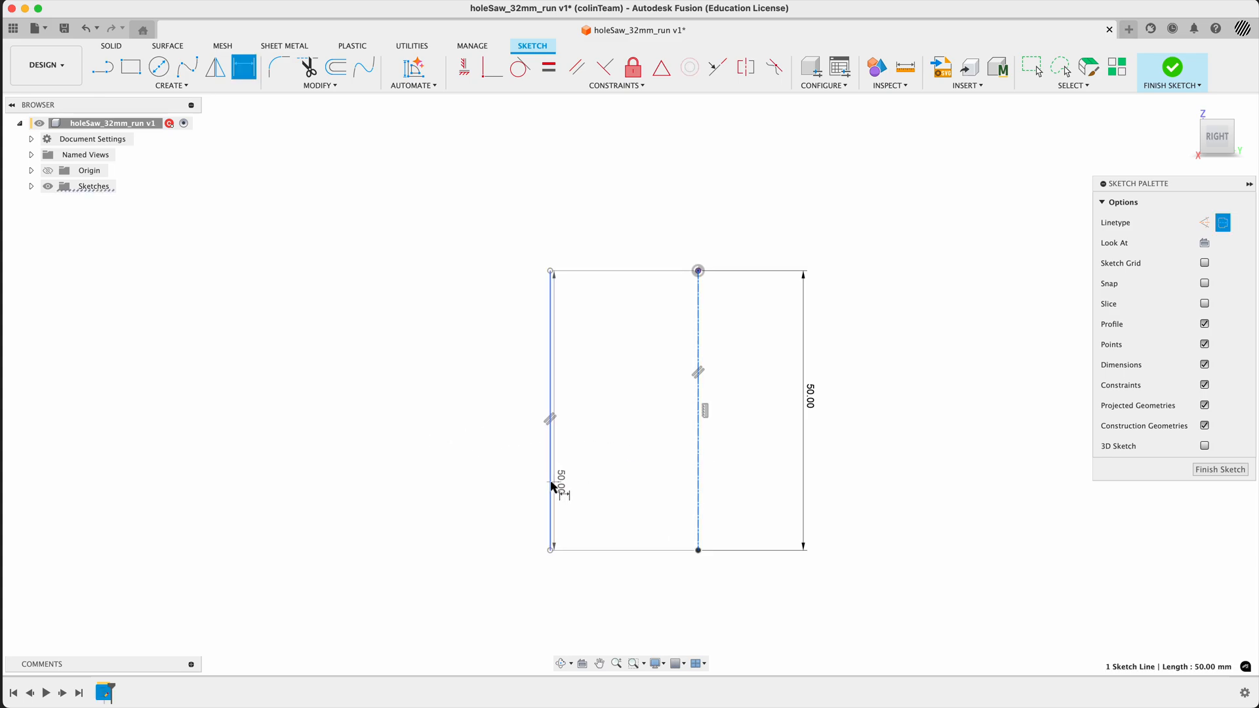
click(551, 487)
click(726, 489)
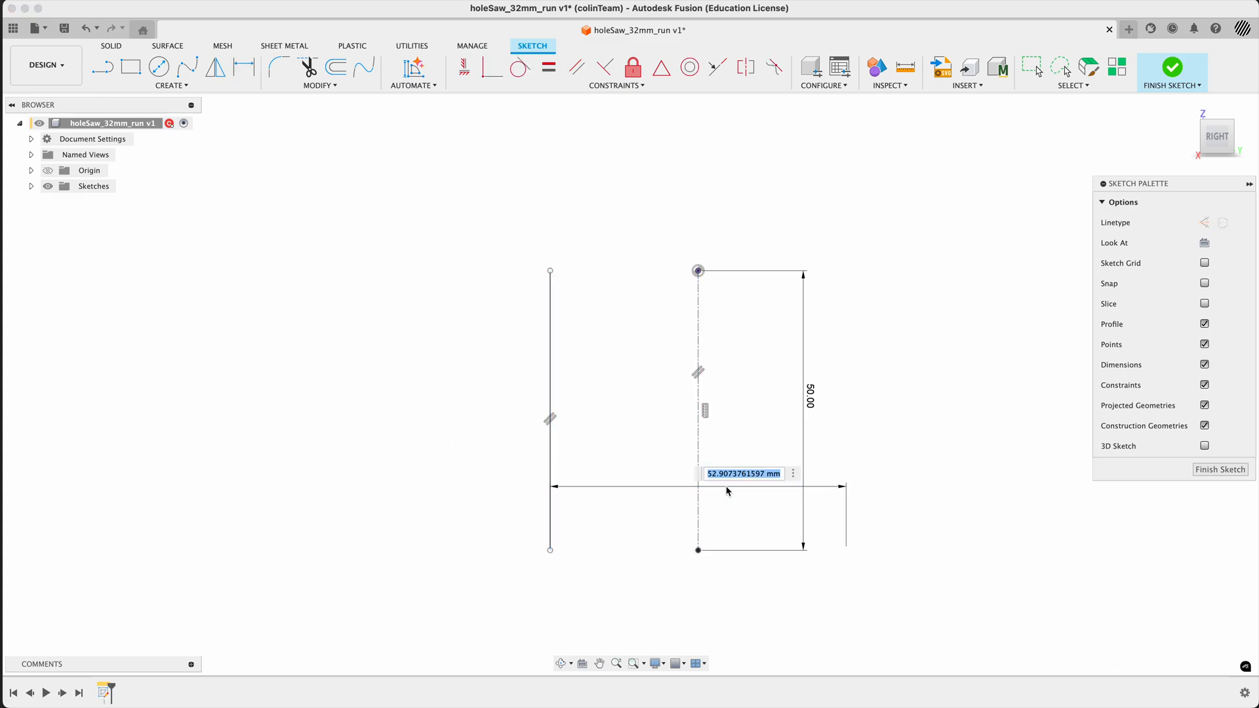
text(30)
key(Return)
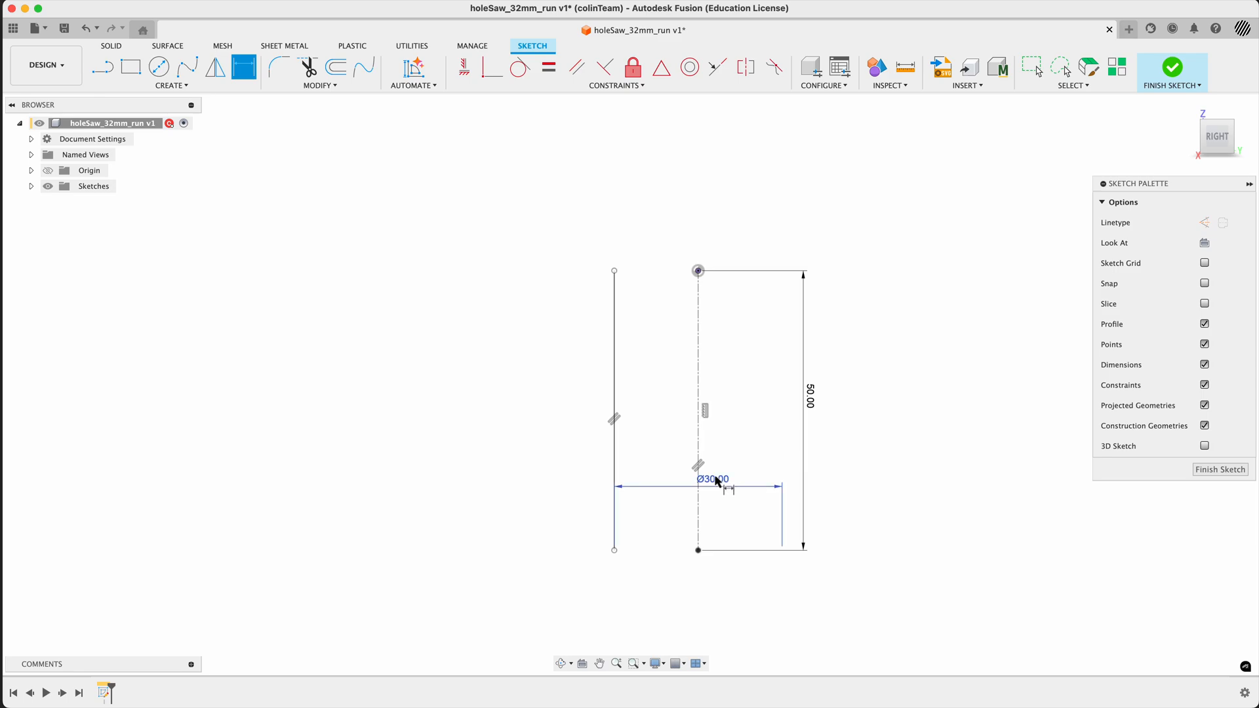
drag(717, 480, 710, 583)
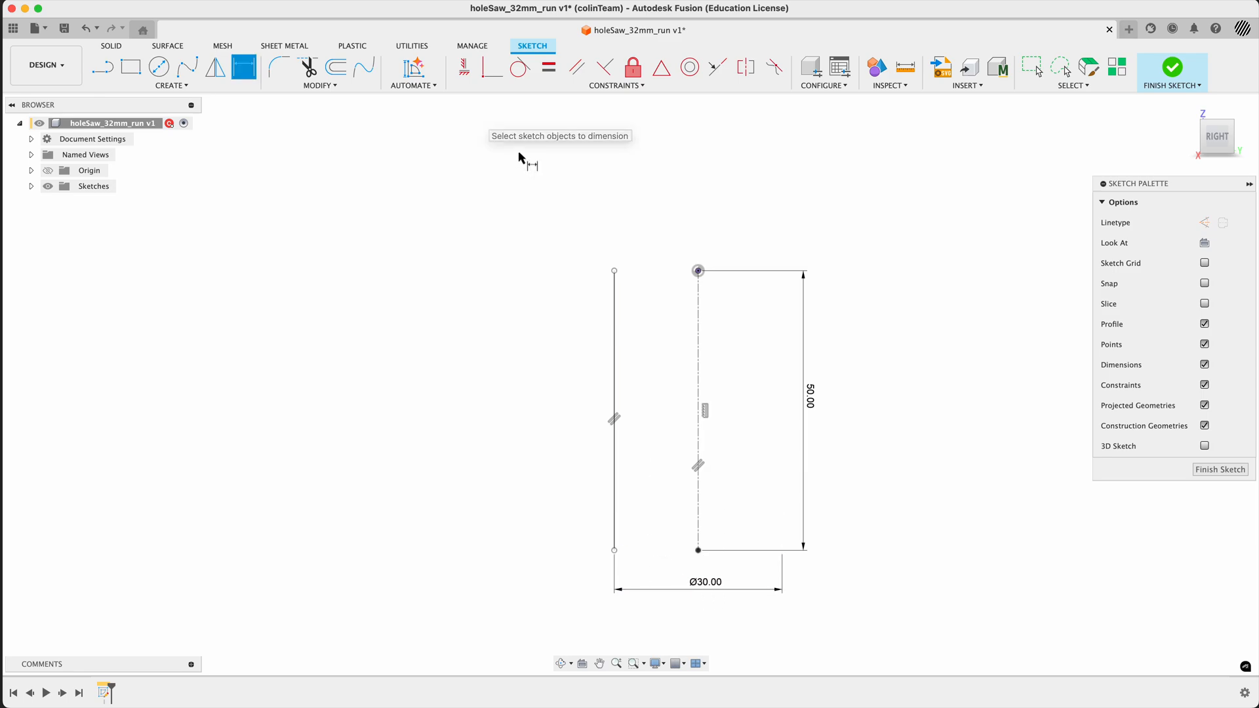
key(Escape)
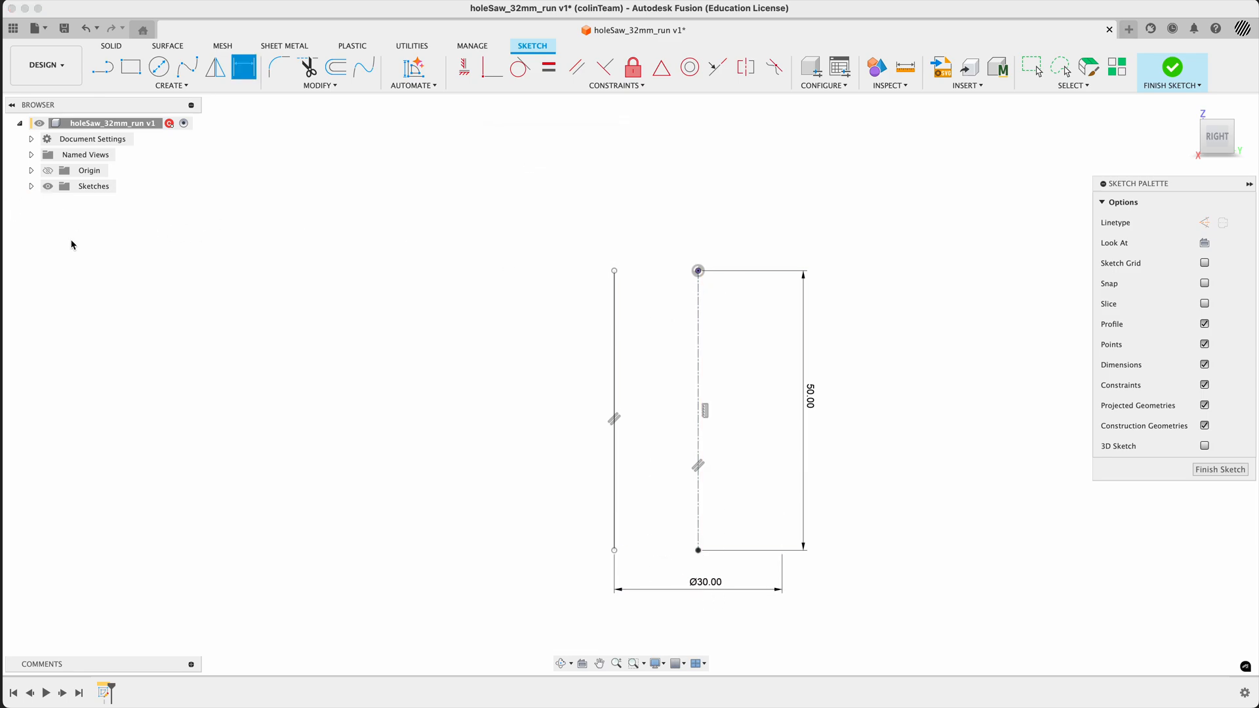
- Constrain both endpoints of the outer line horizontally to the centerline's endpoints and tuck the 50 mm dimension closer
click(31, 187)
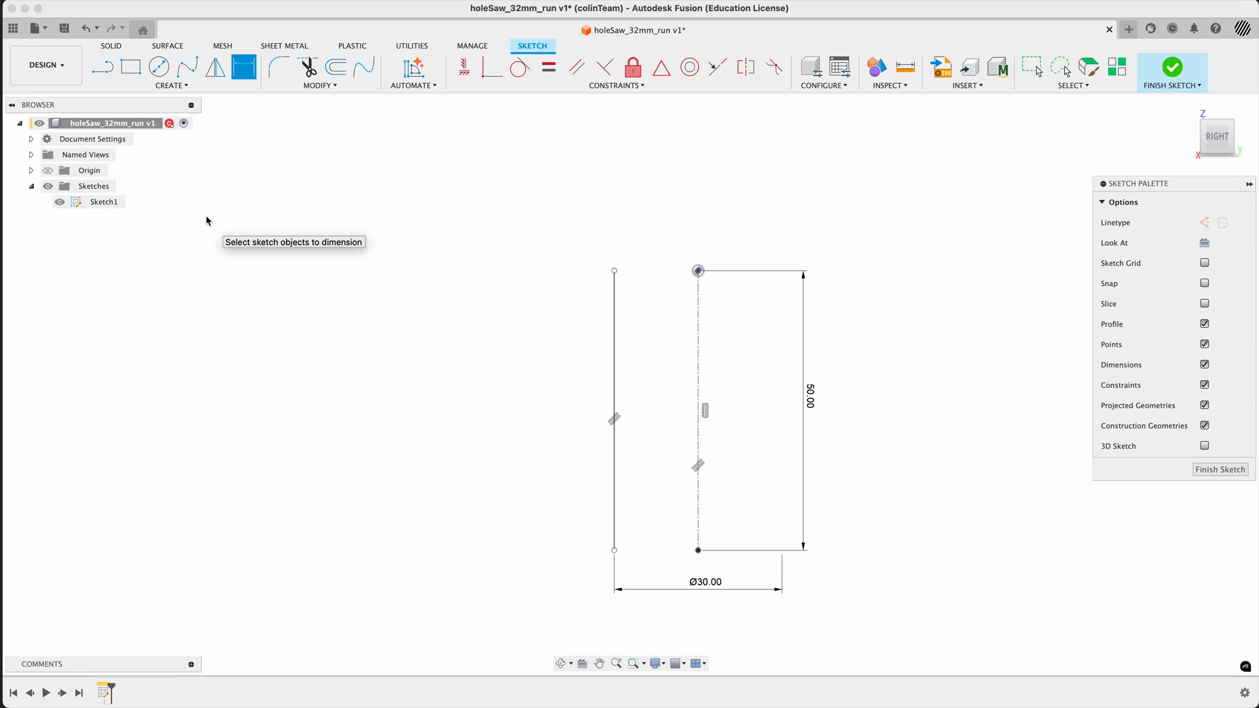
click(463, 67)
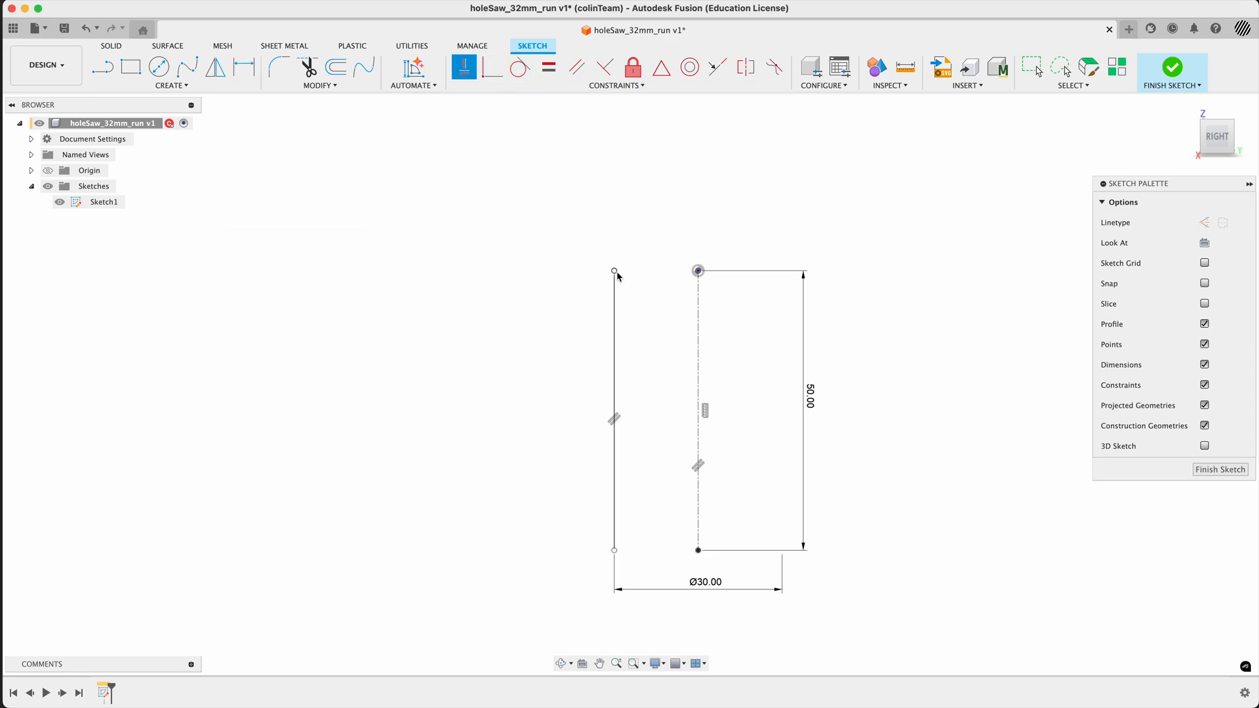
click(615, 271)
click(698, 271)
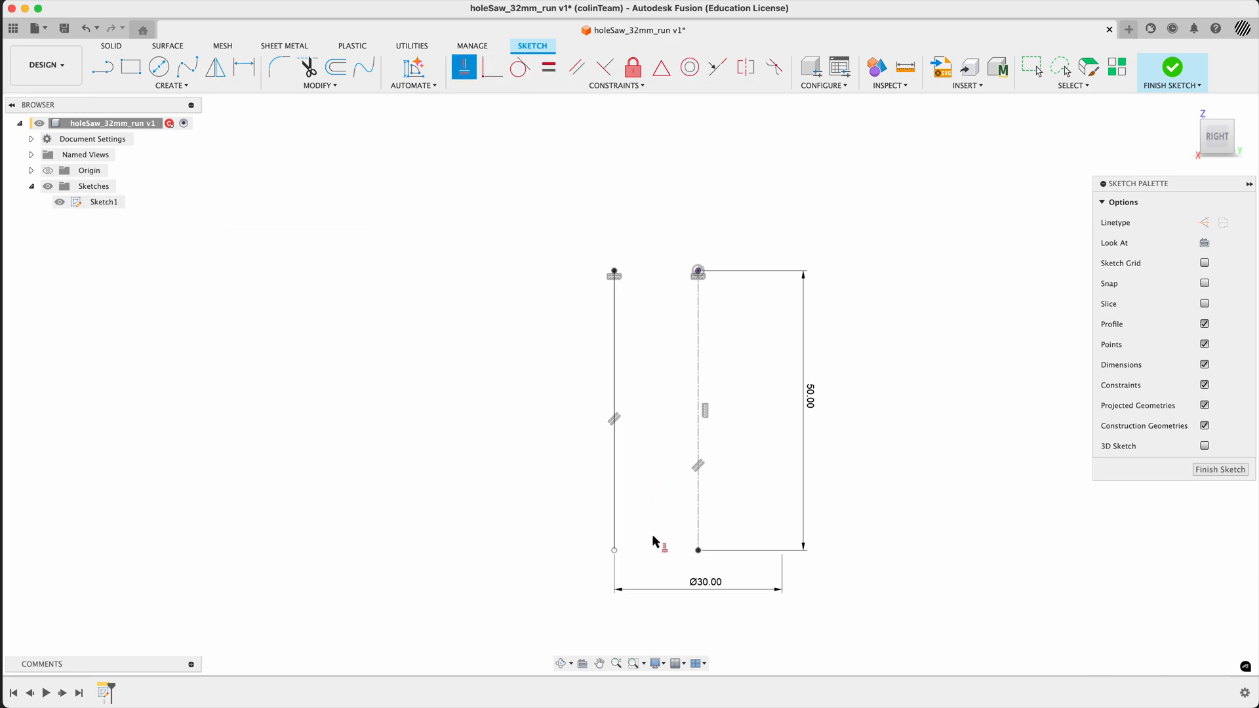
click(615, 551)
click(699, 551)
key(Escape)
drag(810, 405, 763, 402)
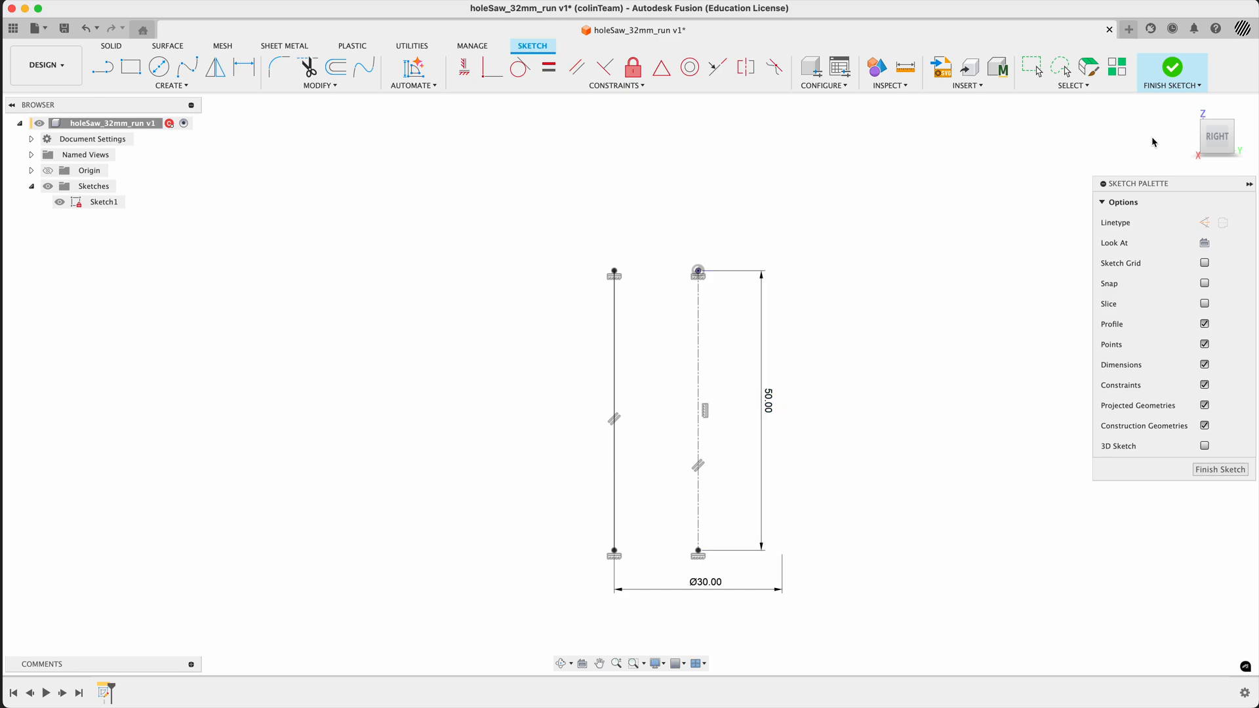
- Finish the sketch and check the units in the document settings
click(1188, 112)
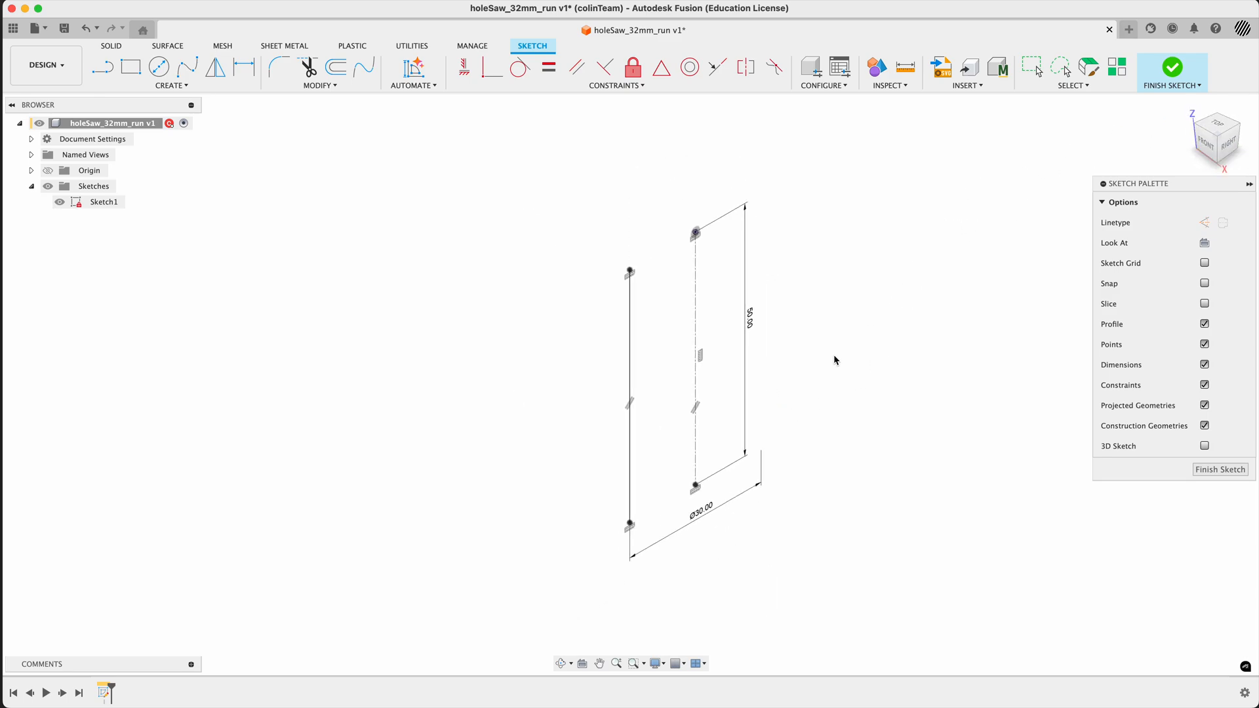
click(1175, 72)
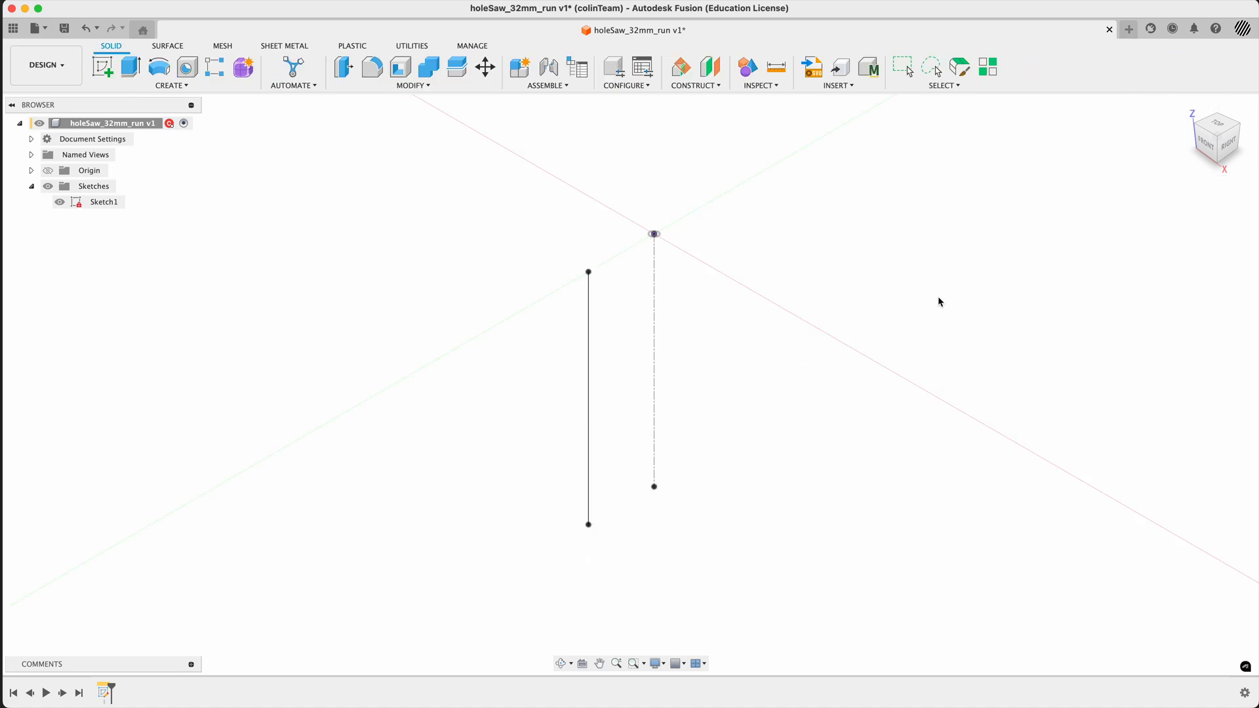
click(30, 139)
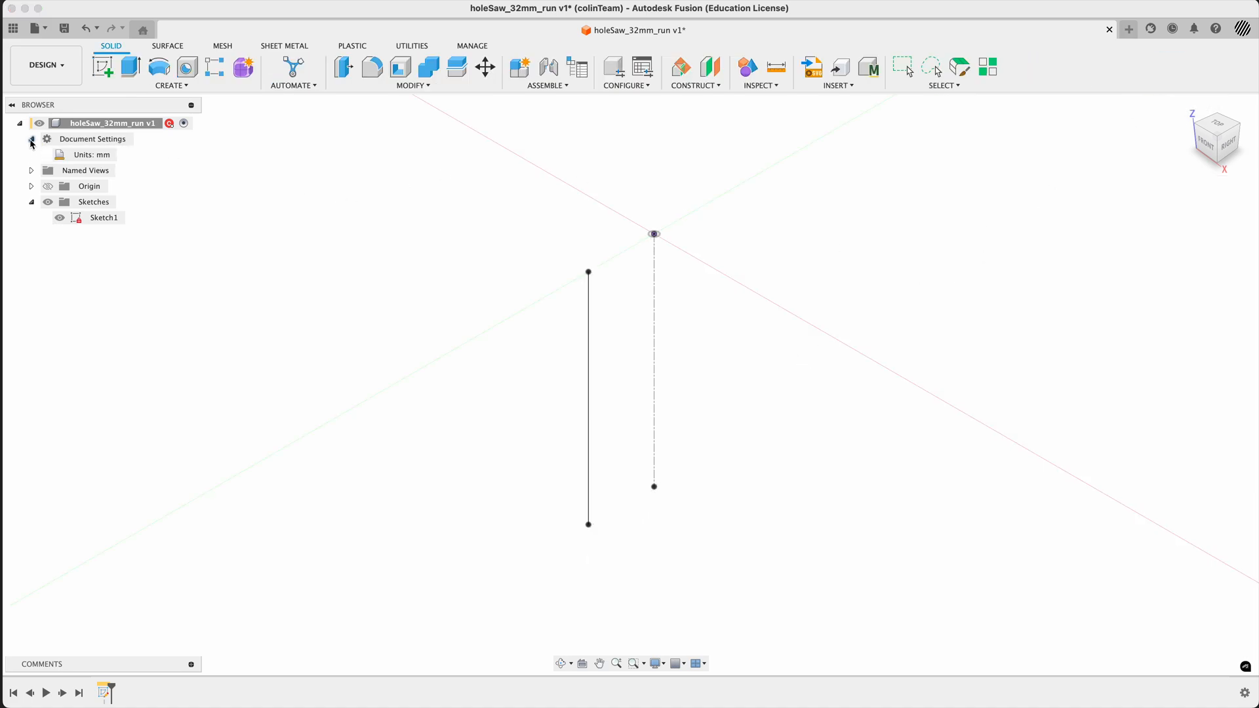
click(30, 139)
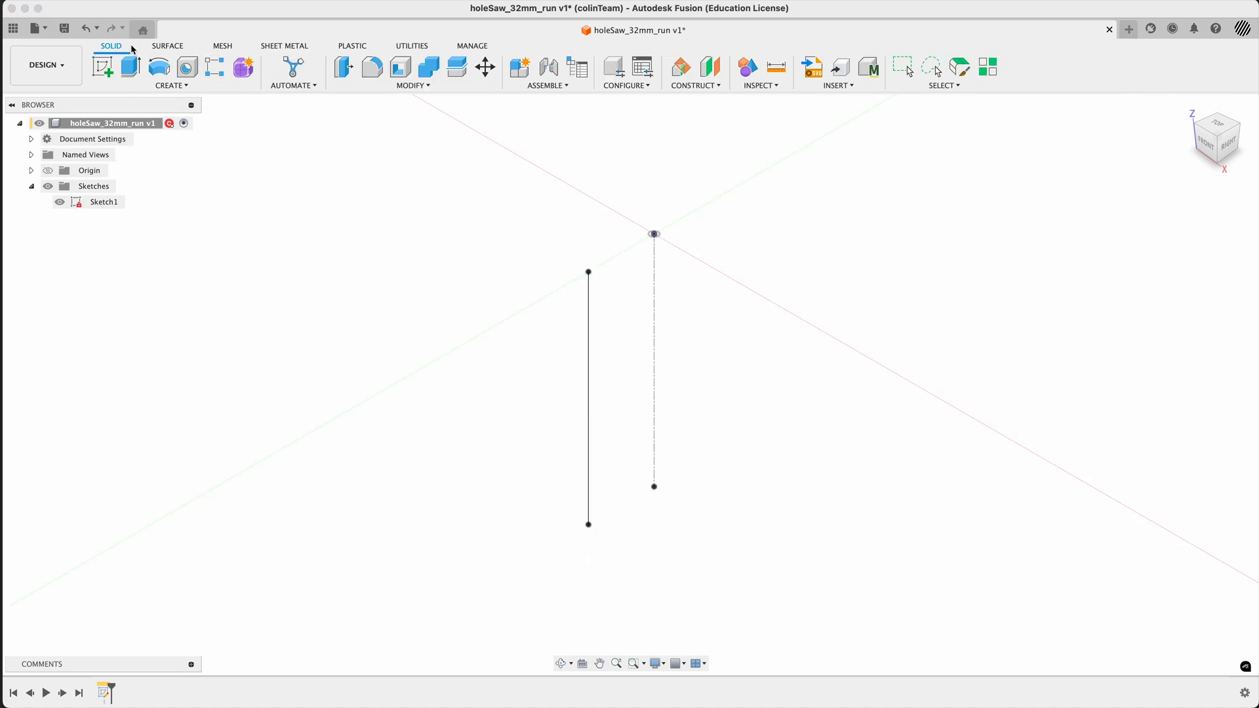
- Revolve the outer line 360 degrees around the centerline as a new surface body
click(168, 47)
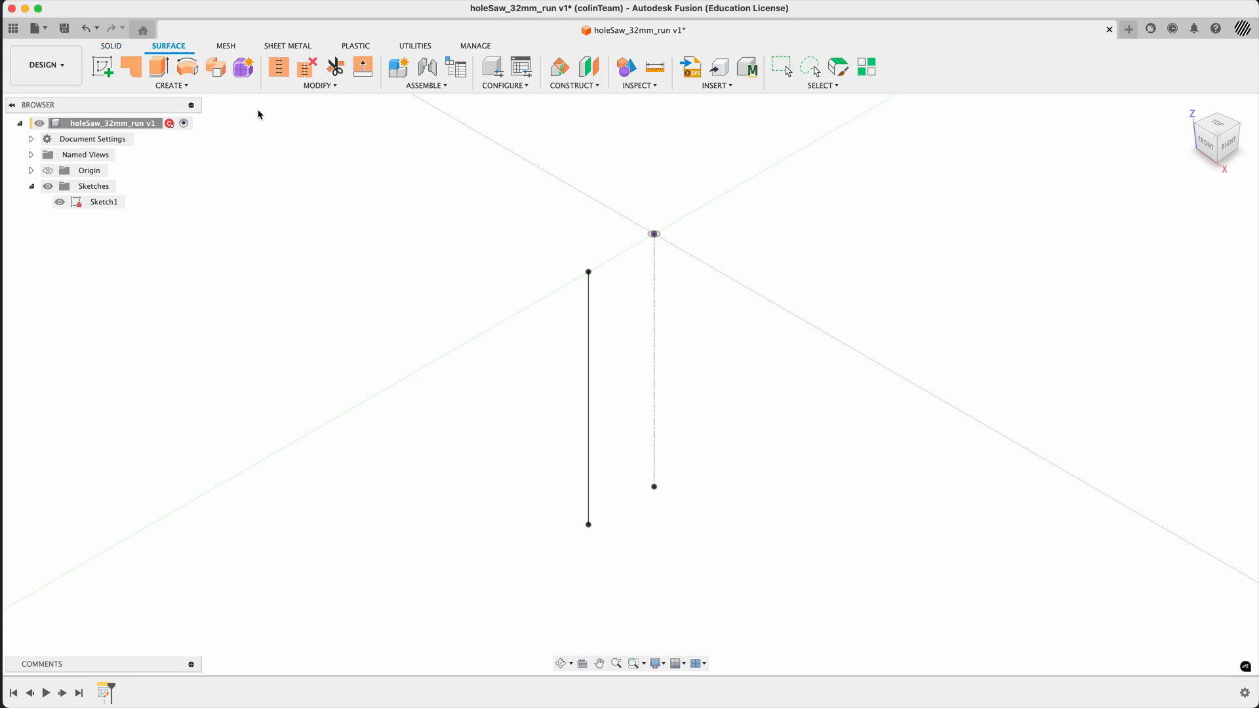
click(188, 66)
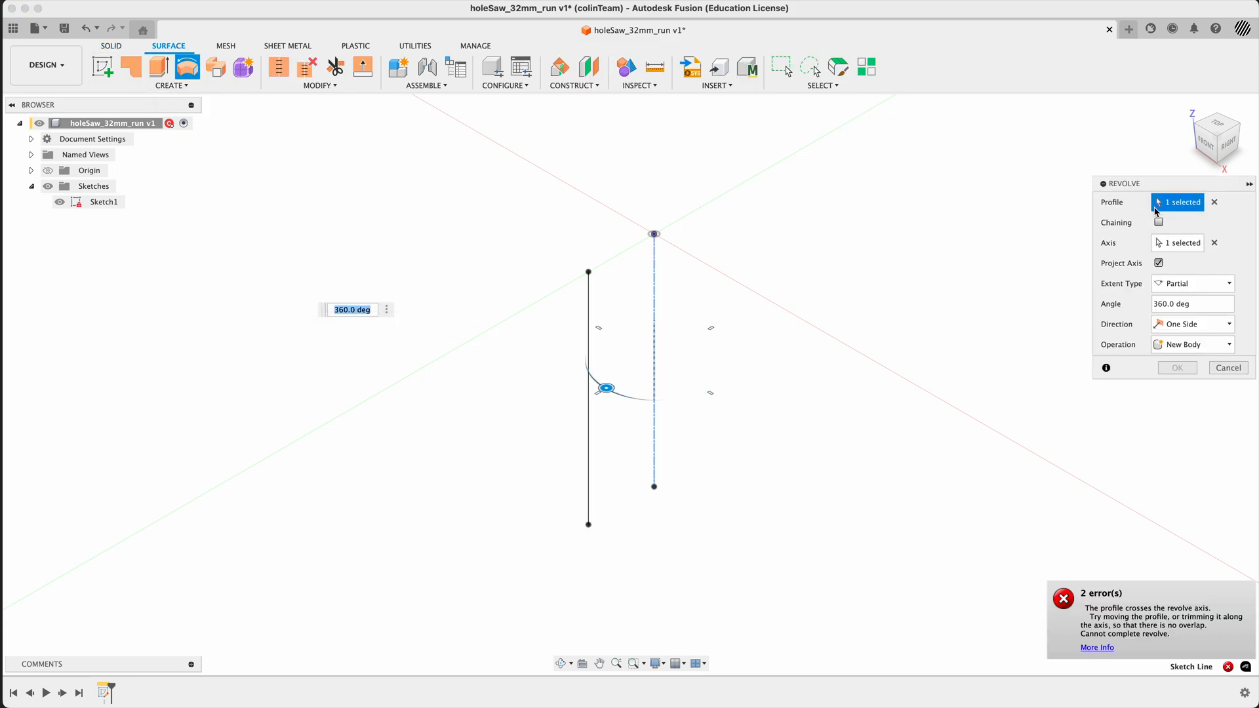
click(1215, 203)
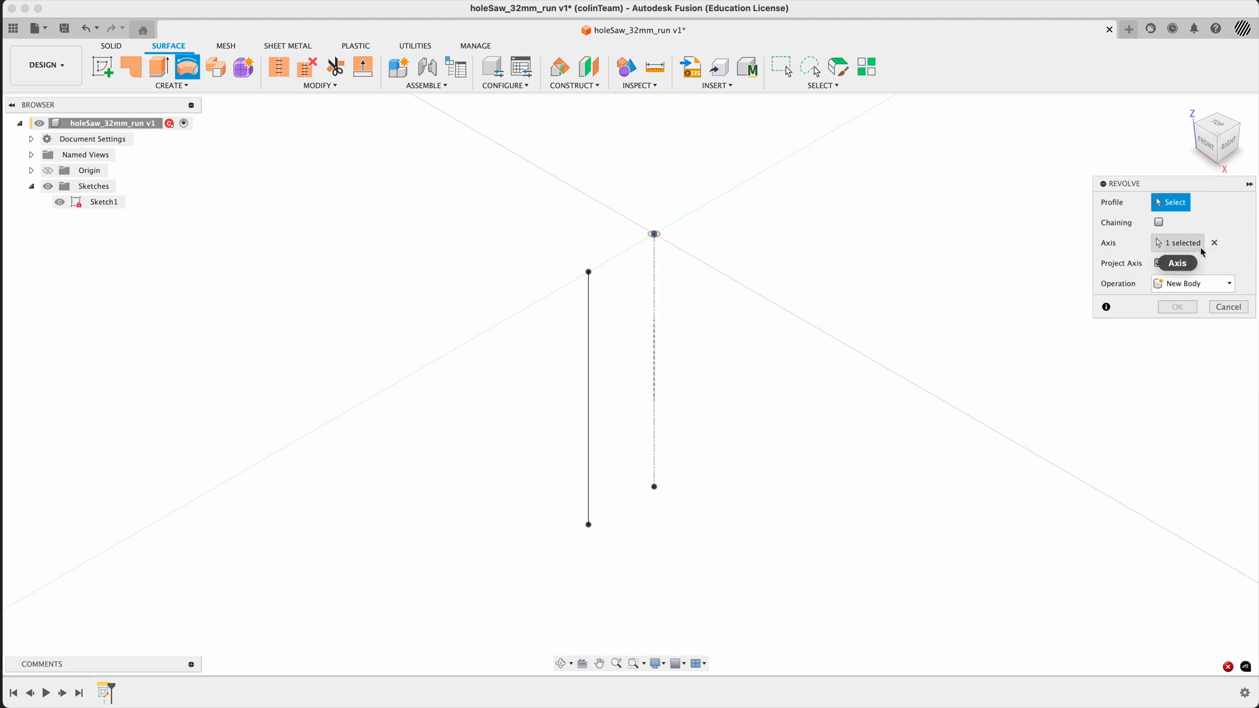
click(1213, 243)
click(1172, 203)
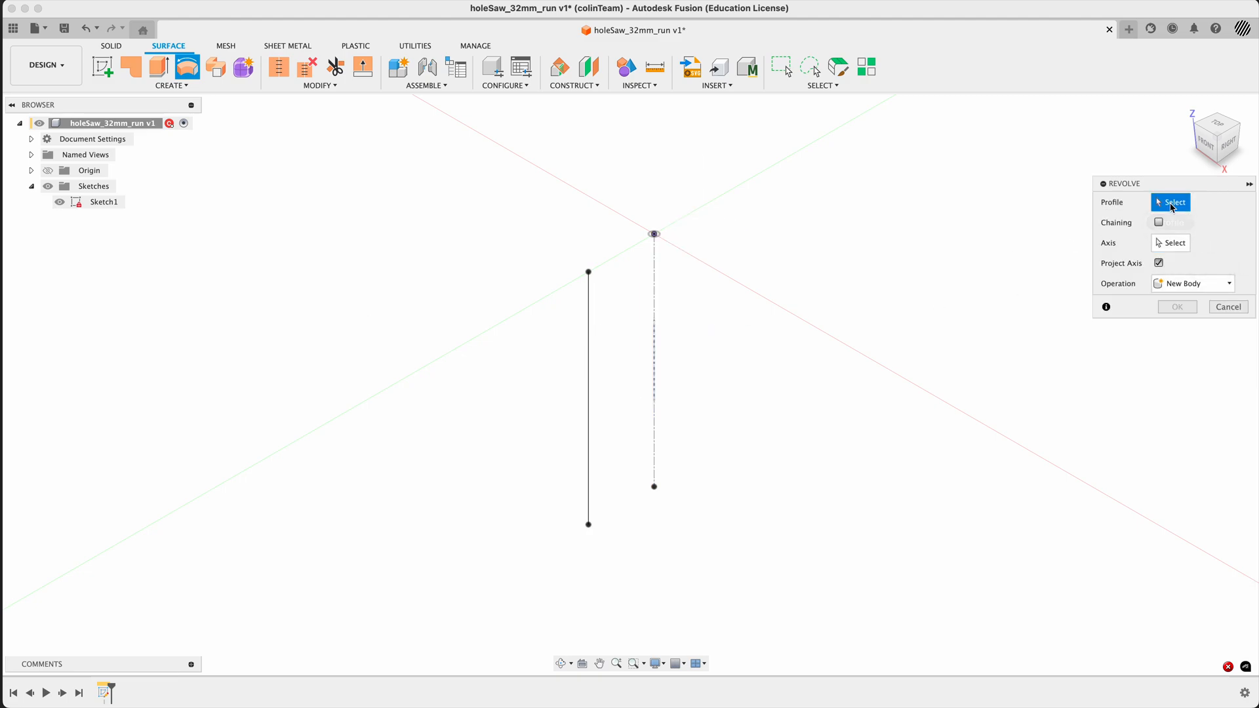
click(588, 427)
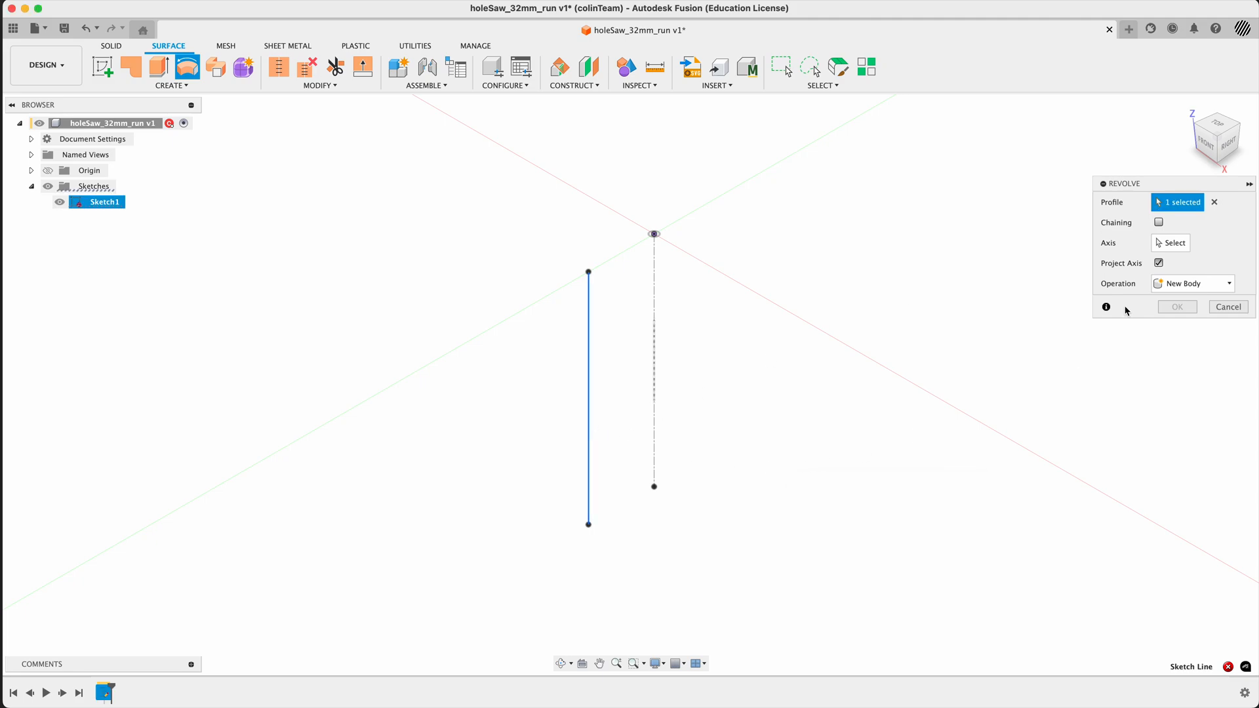
click(1161, 244)
click(654, 374)
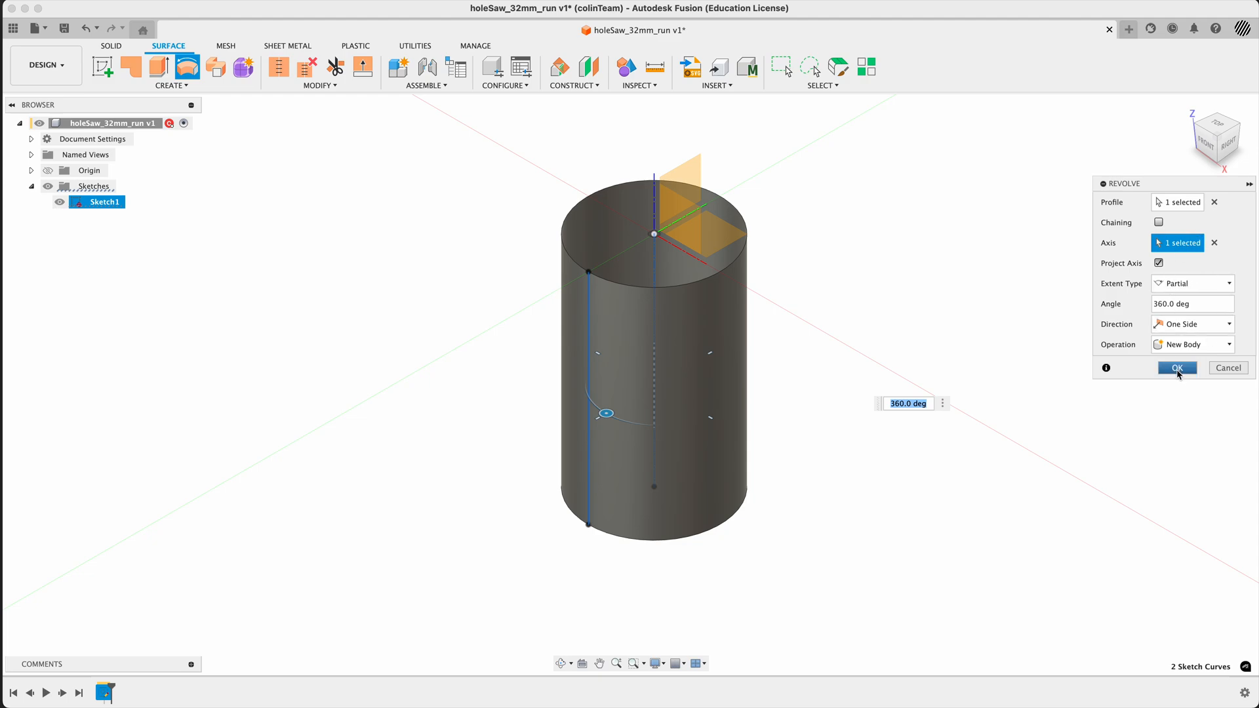
click(1178, 369)
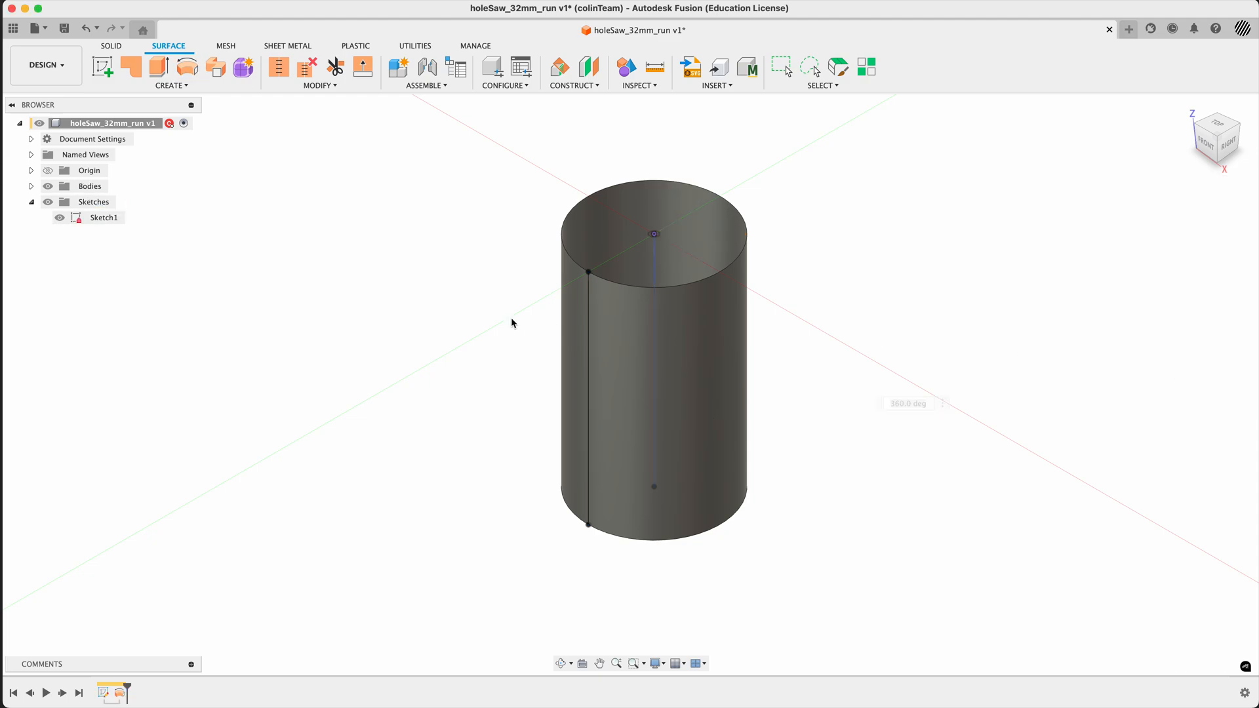
click(1215, 127)
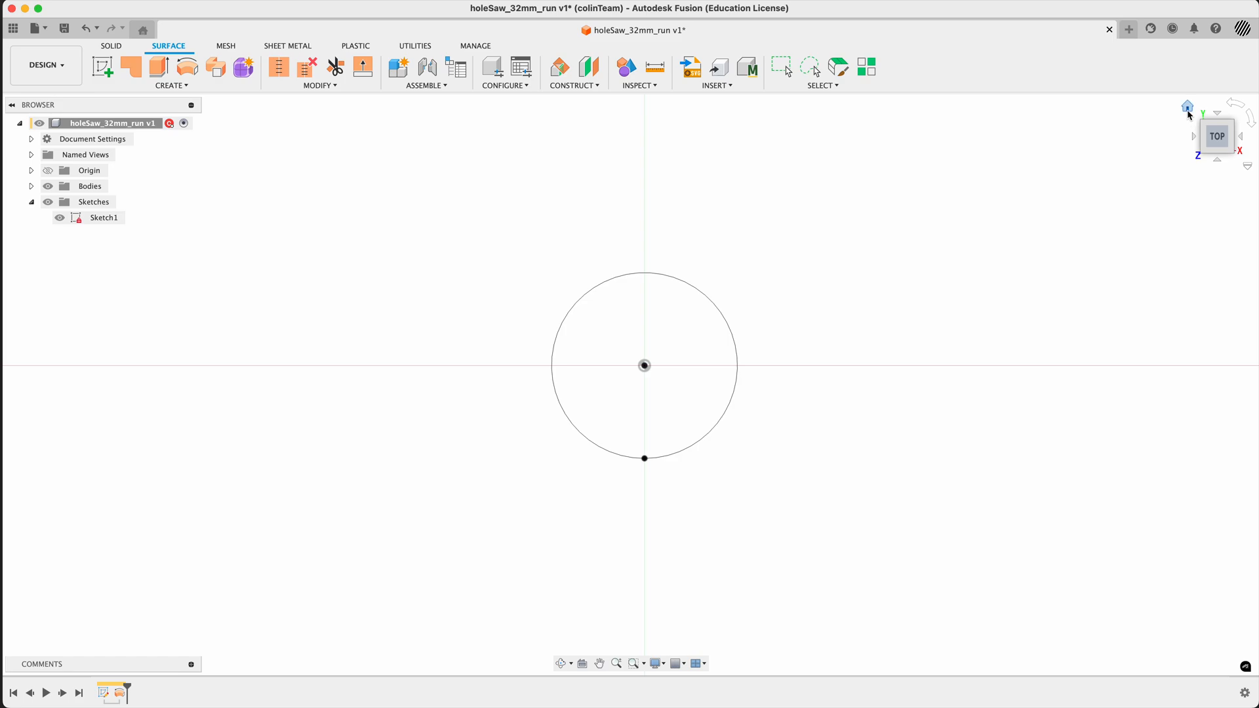
click(1188, 112)
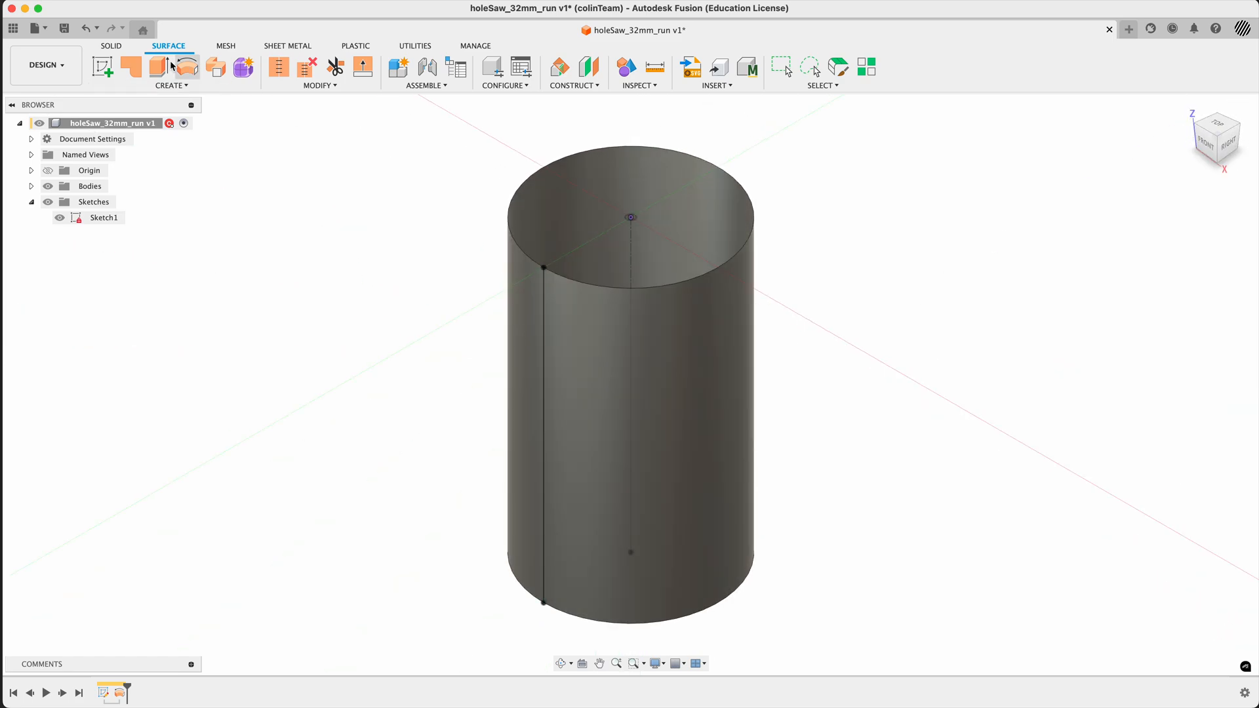
- Rename the revolve's sketch as profile_lateral
click(101, 218)
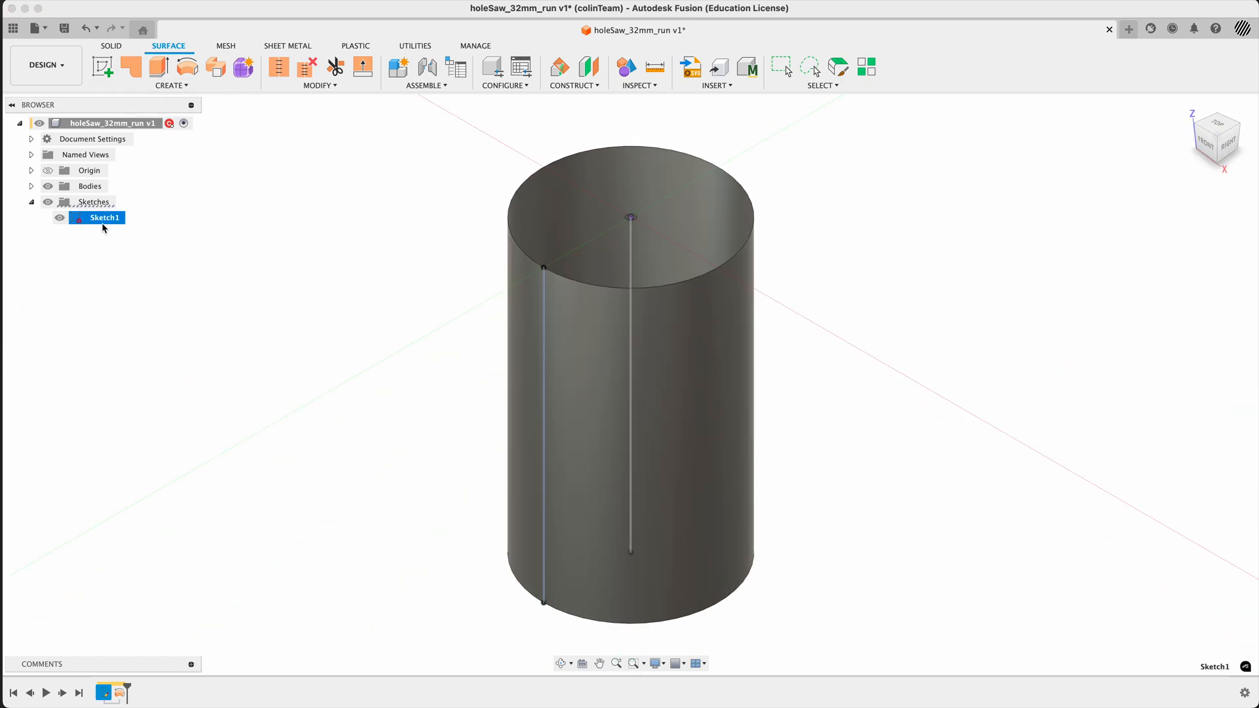
text(profile_lateral)
click(120, 265)
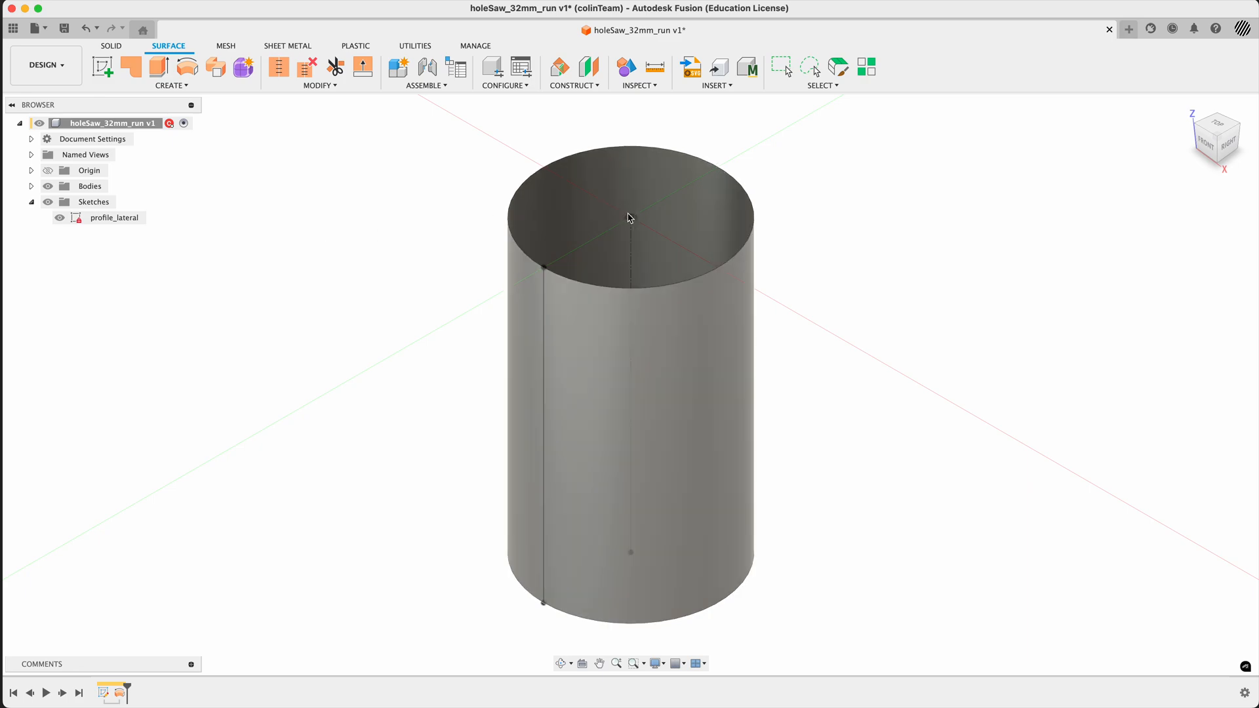
click(631, 217)
- Roll the design history back before the first sketch and start a new sketch on the YZ plane, viewed from the right
drag(128, 687, 96, 688)
click(103, 66)
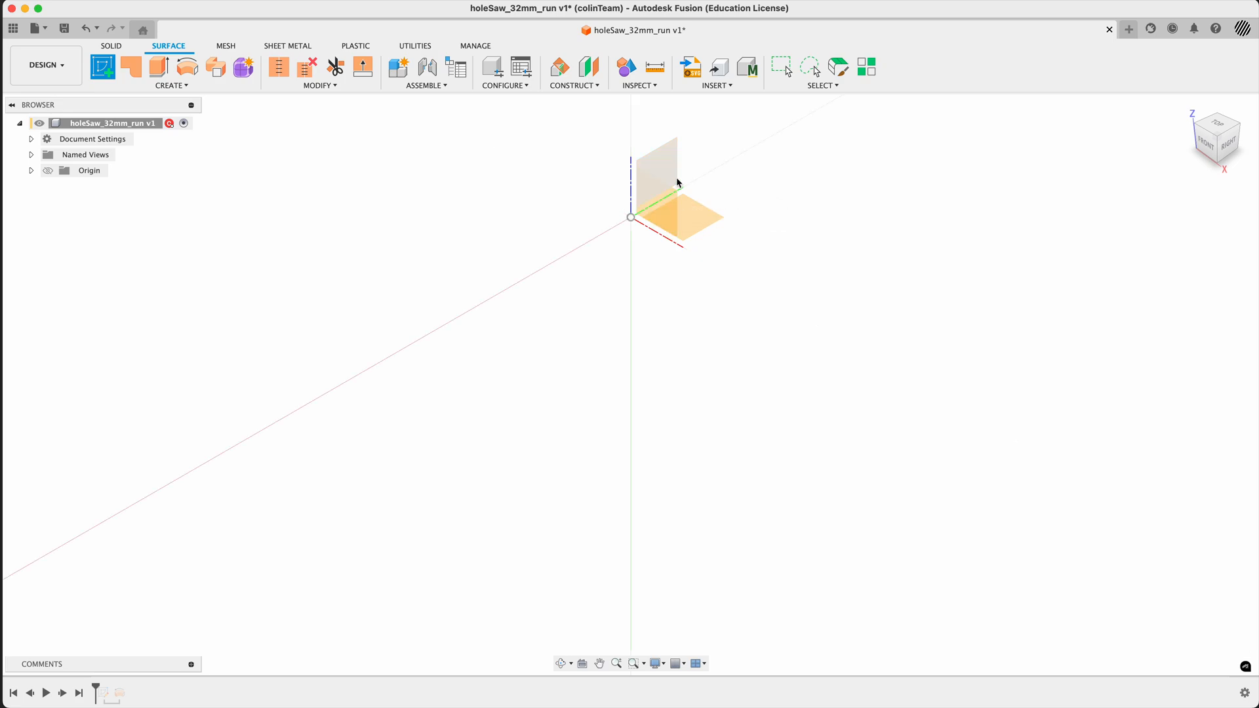
click(663, 166)
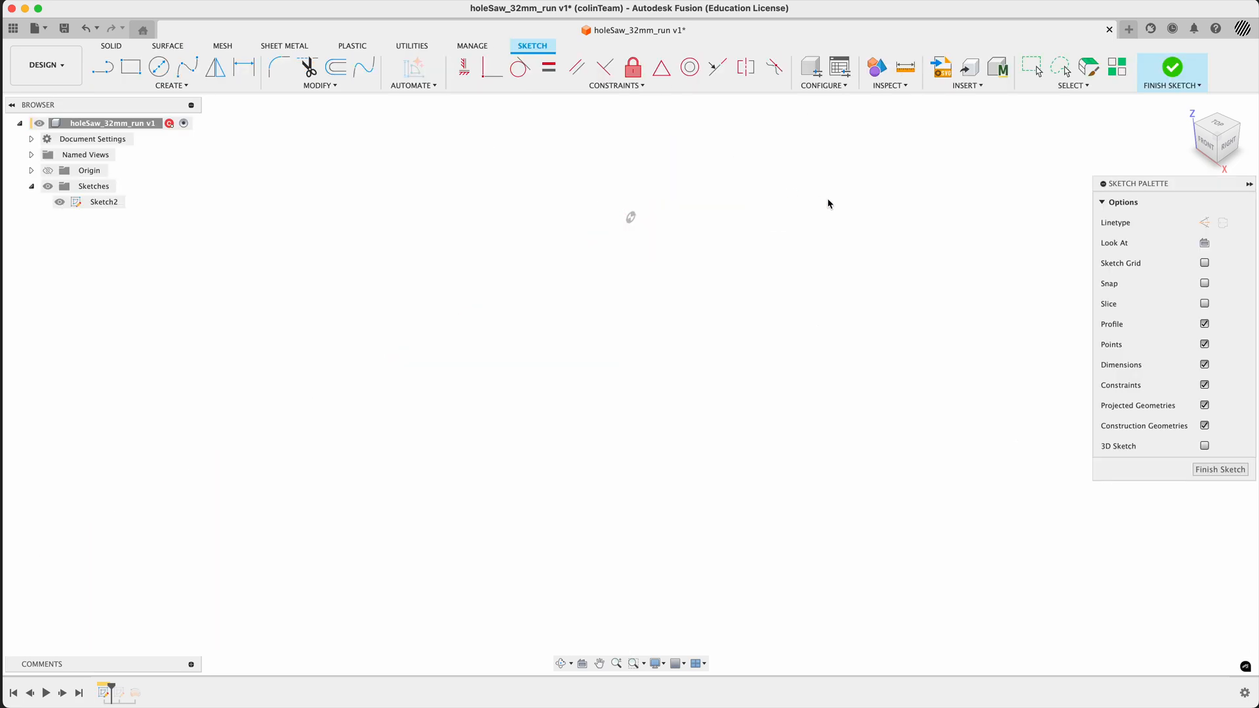
click(1229, 150)
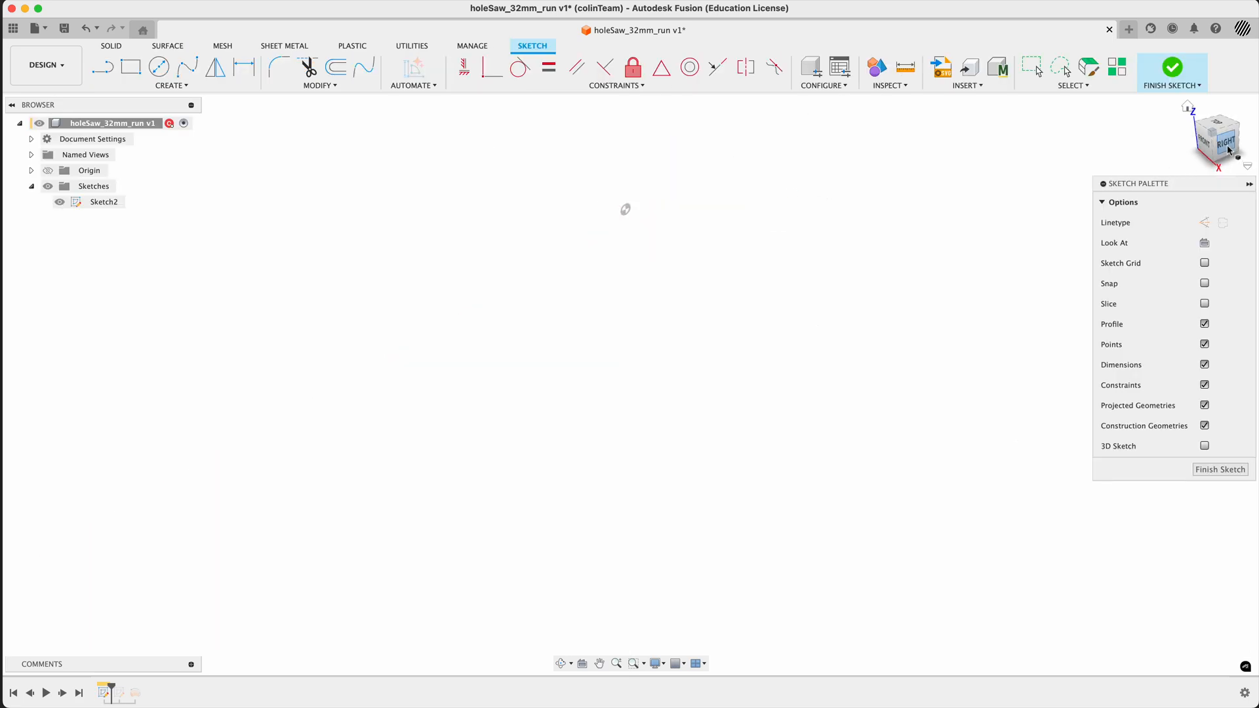
middle_drag(649, 199, 652, 361)
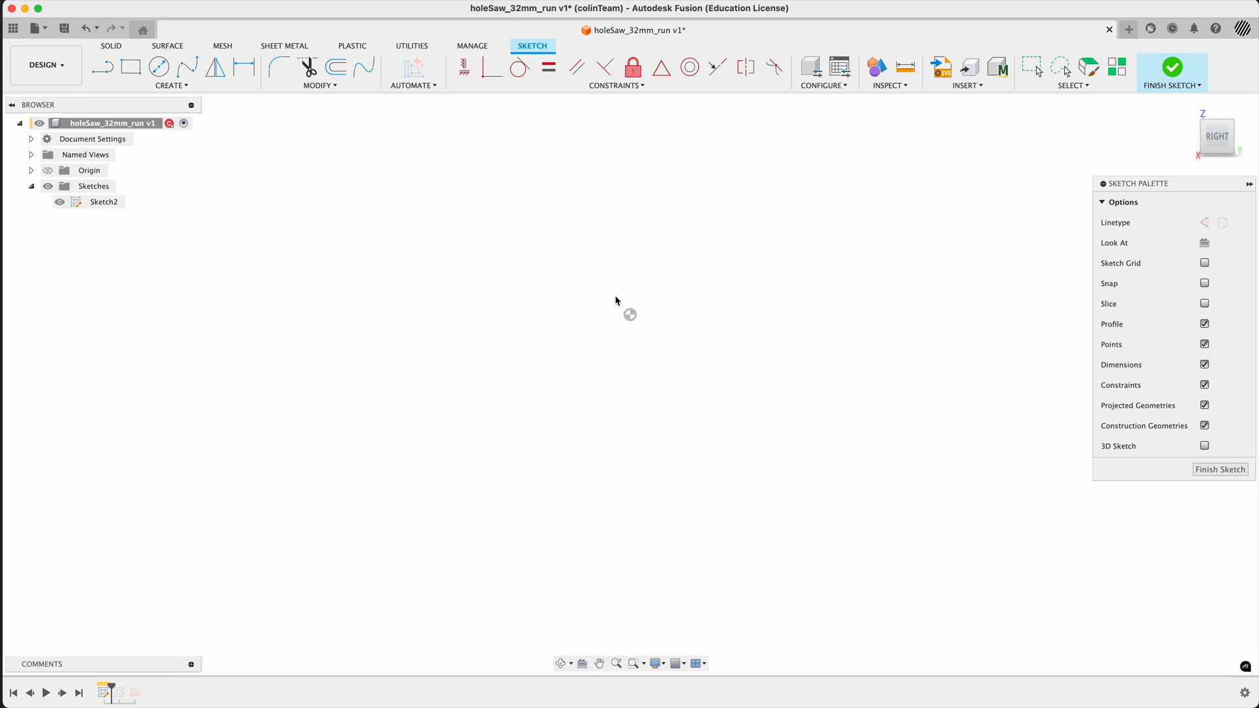
click(102, 66)
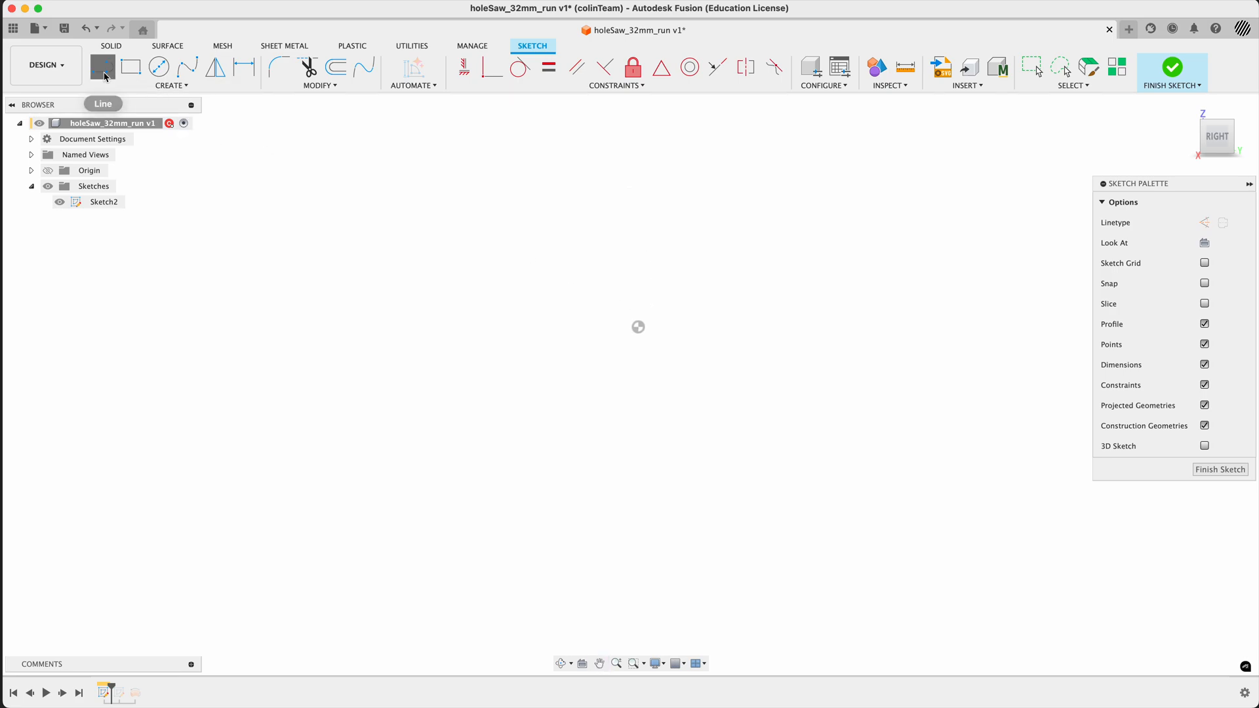
click(540, 317)
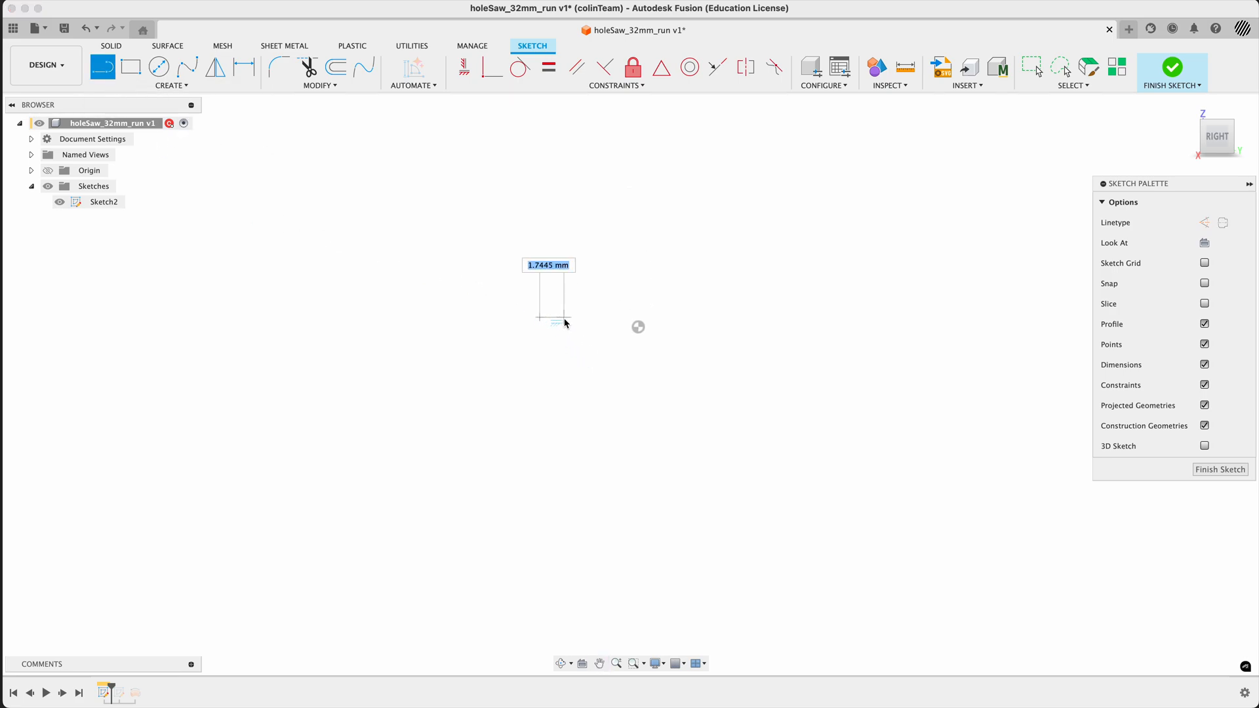
drag(564, 317, 592, 310)
key(Escape)
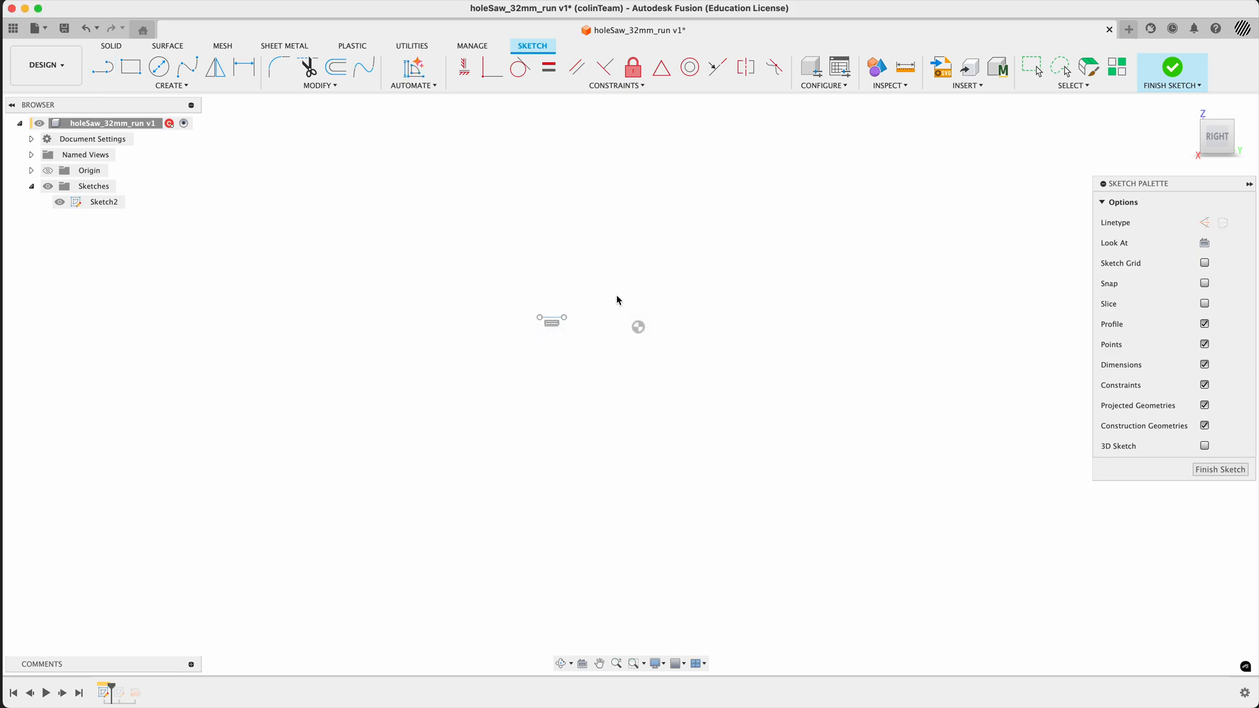
key(super+z)
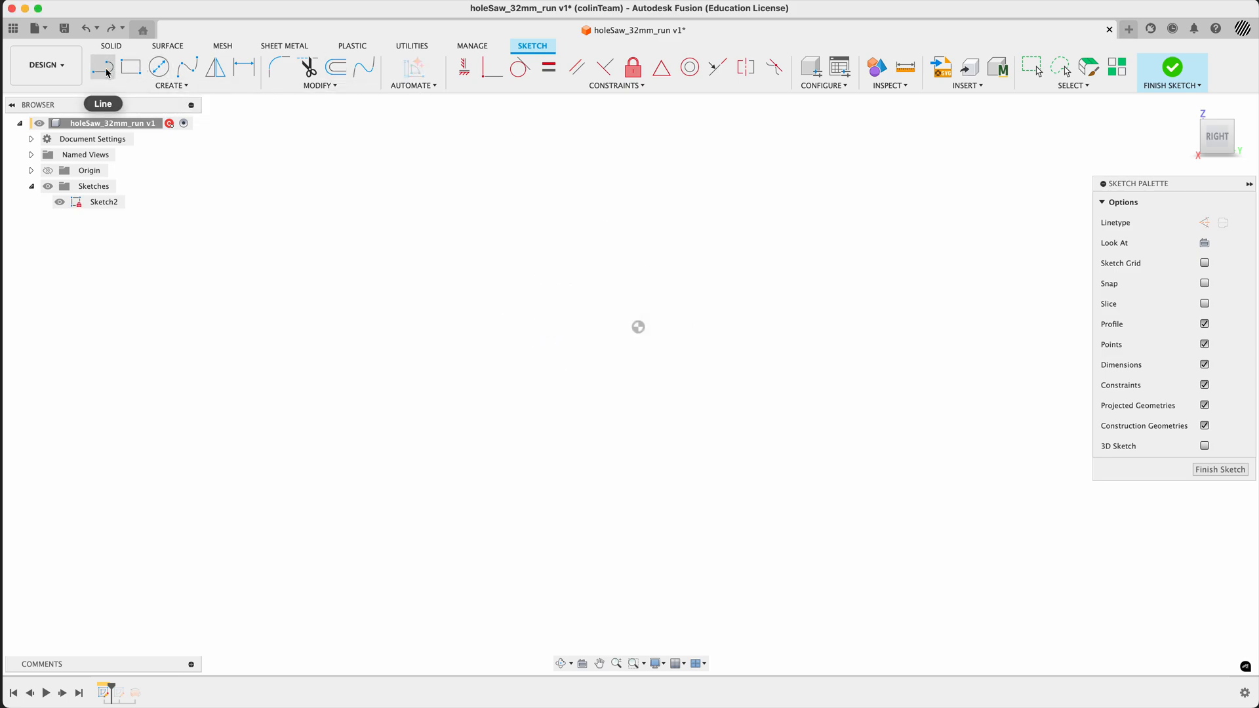
- Sketch three connected lines for a saw tooth near the origin: a slanted back about 3.3 mm long, a slightly tilted top and a steep front
click(103, 66)
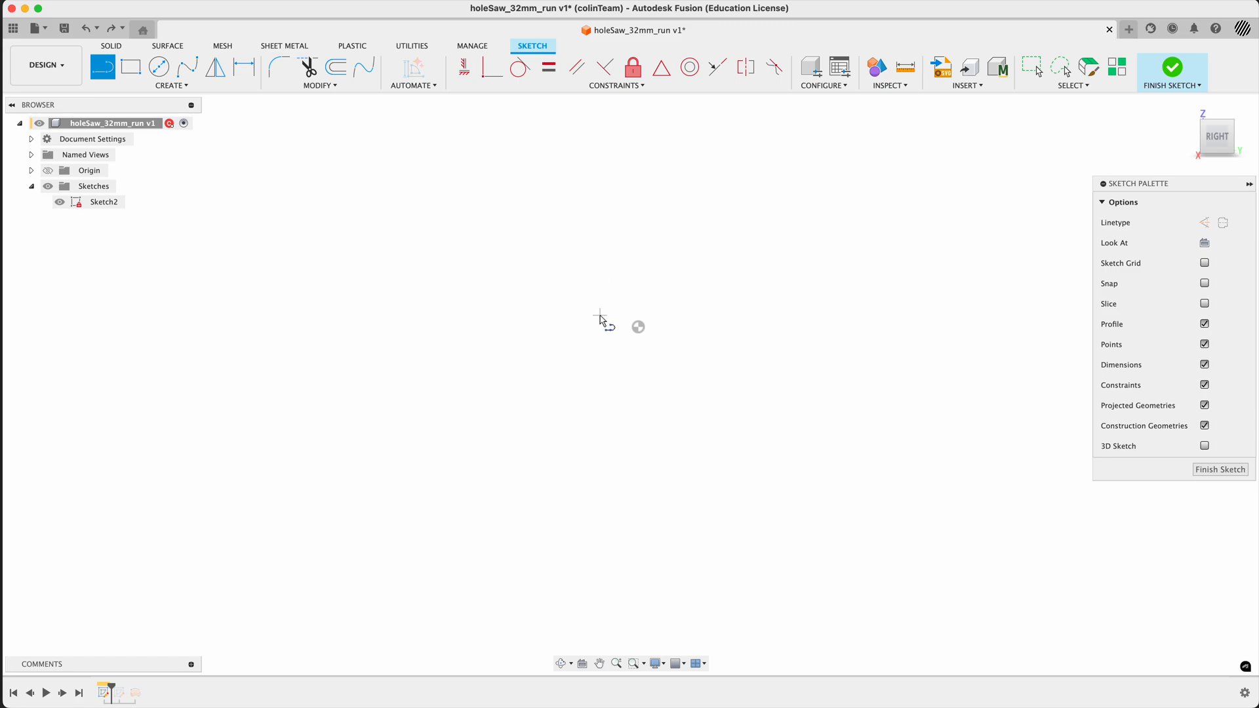
click(578, 312)
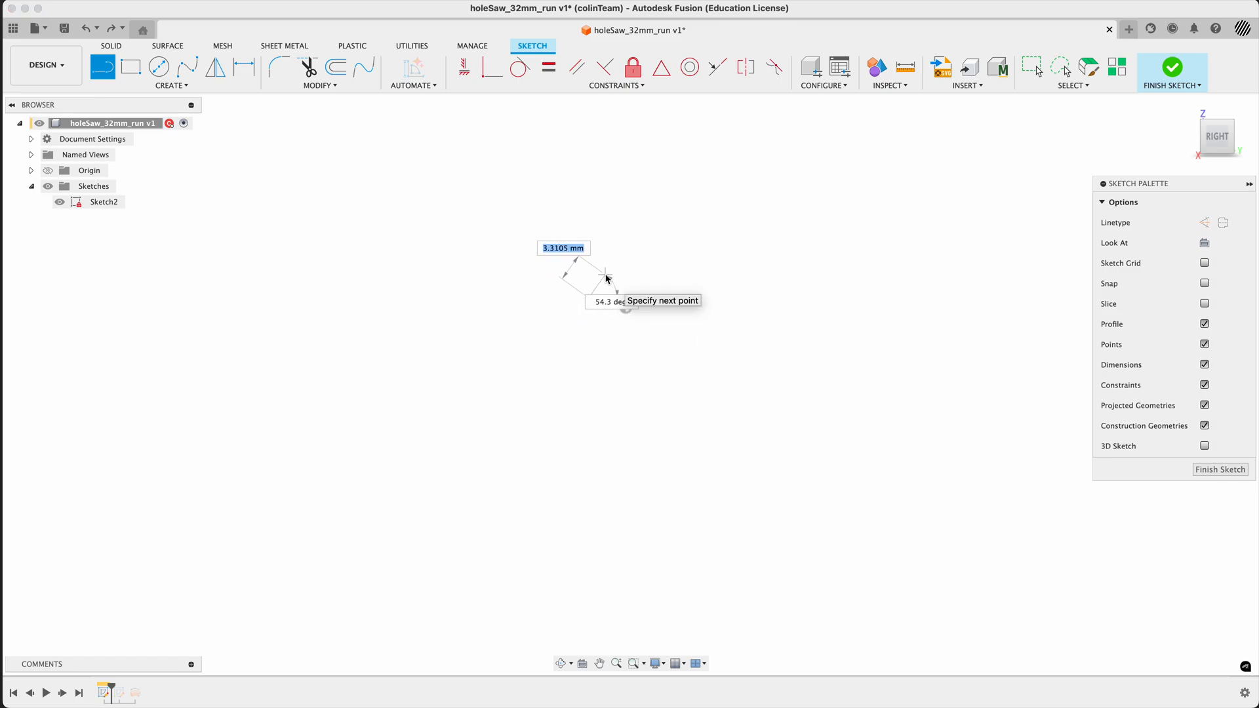
scroll(607, 278, up, 4)
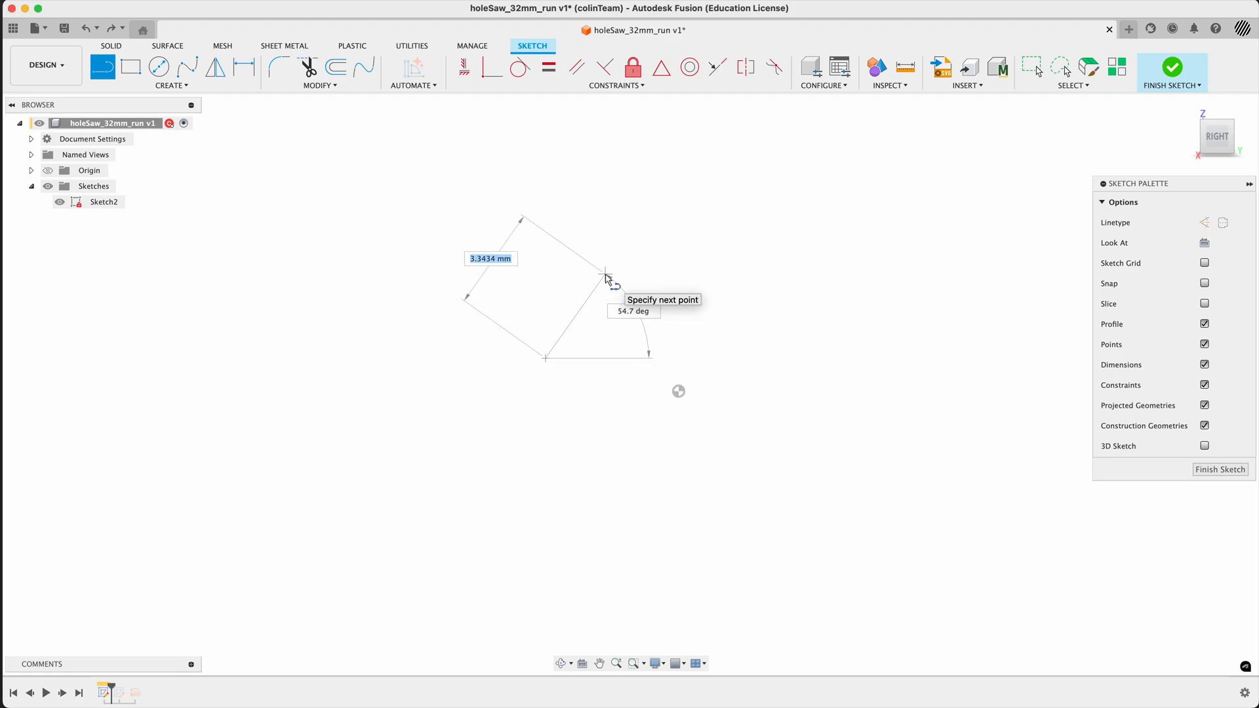
click(605, 276)
click(670, 264)
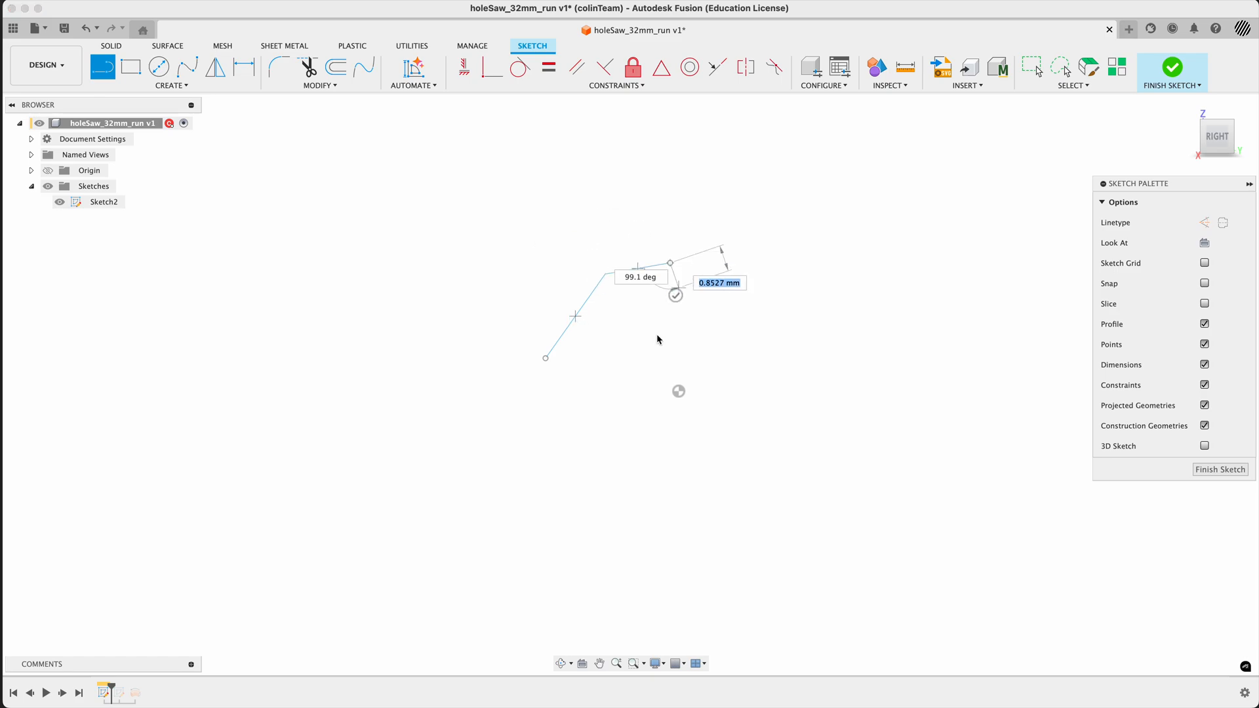
click(656, 342)
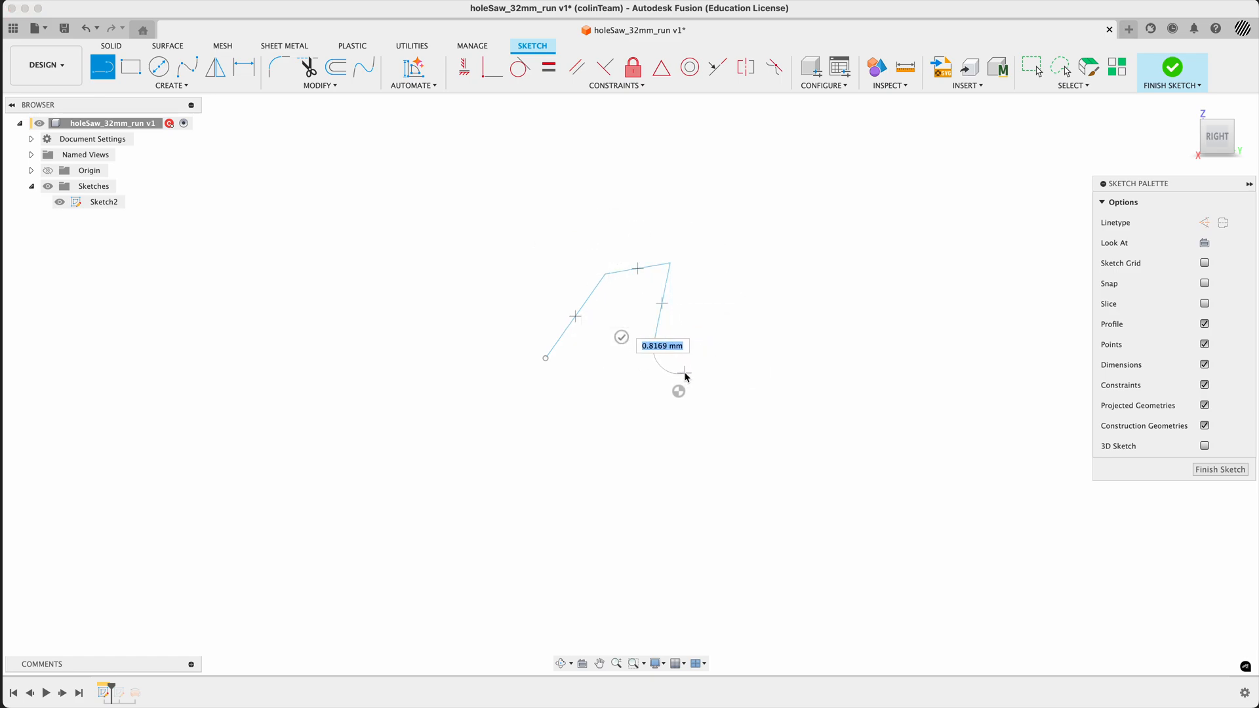
- Add outward-curving tangent arcs at the lower ends of the tooth's front and back lines
click(679, 391)
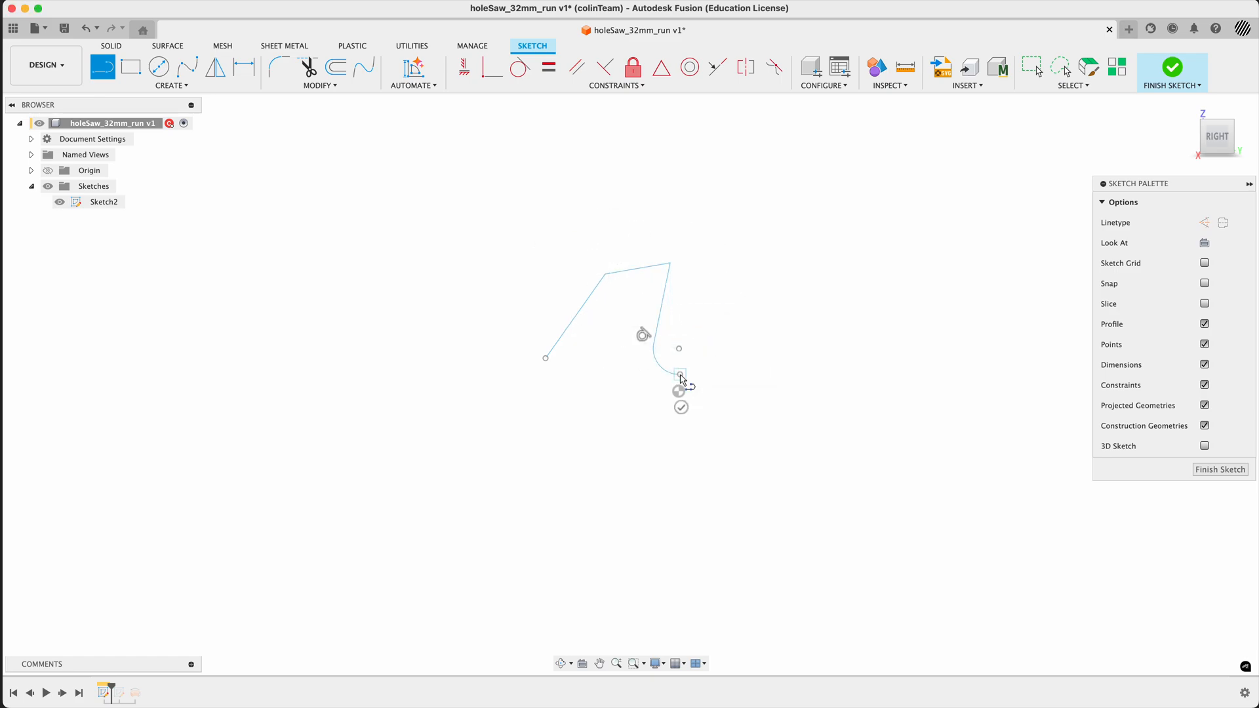
click(680, 409)
drag(545, 359, 519, 375)
key(Escape)
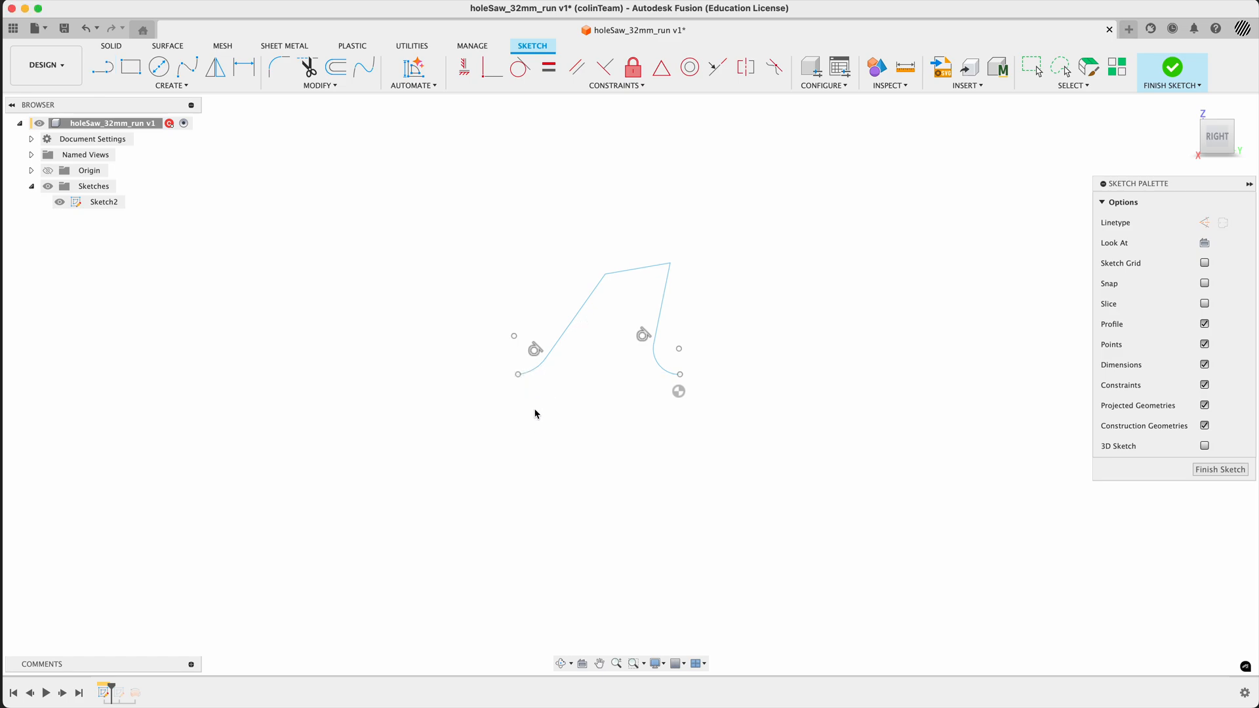
- Close the tooth profile with a horizontal base line between the free ends of the two arcs
scroll(528, 400, up, 3)
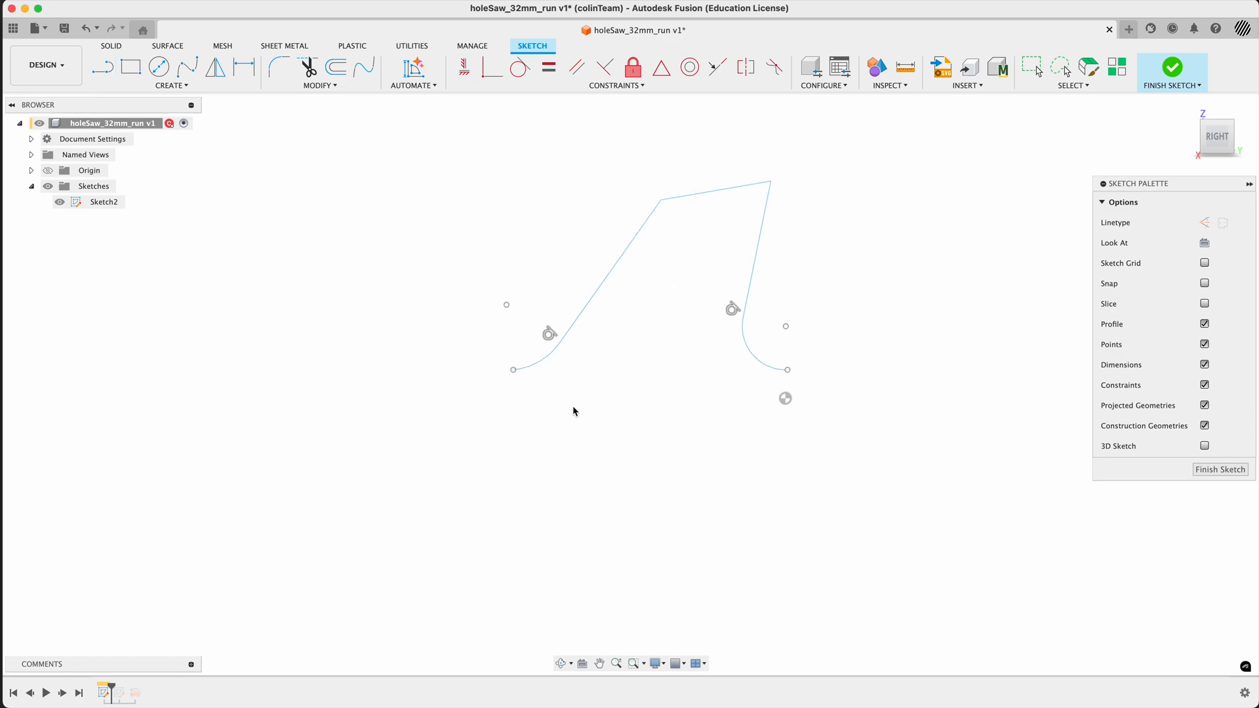
key(l)
click(513, 370)
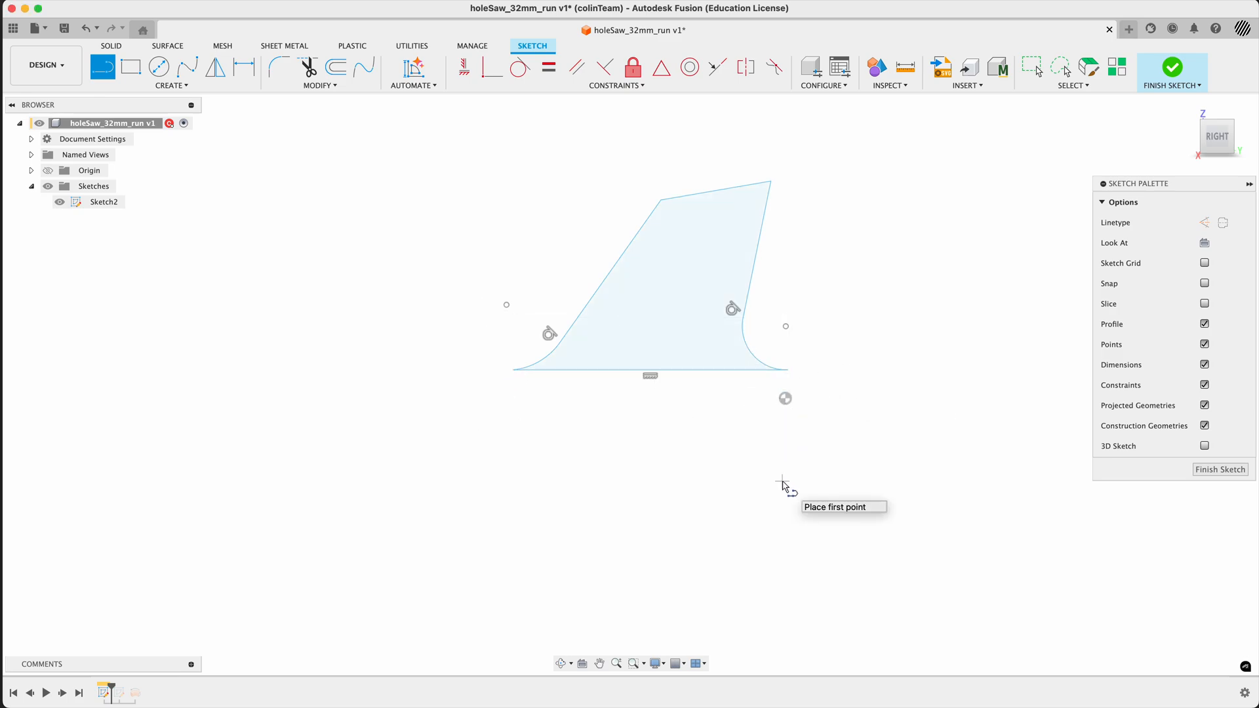
scroll(816, 527, down, 5)
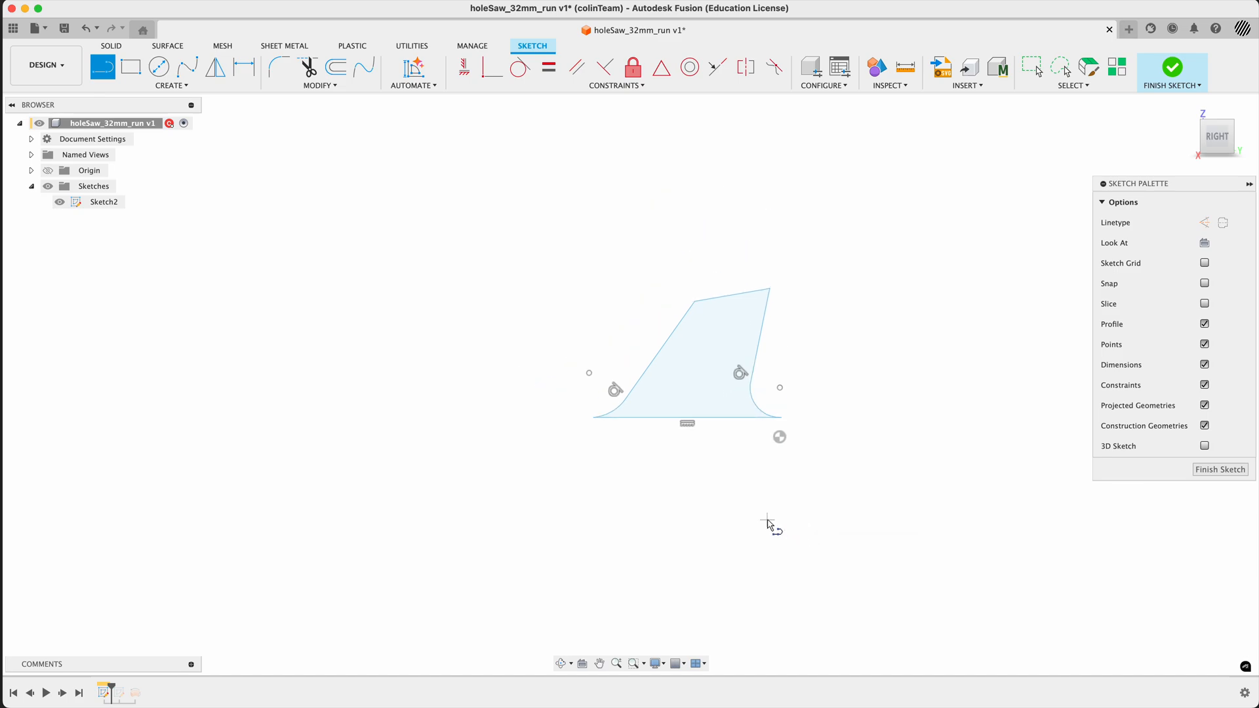
key(Escape)
- Move the entire tooth profile down so that its top edge lies just below the origin
drag(565, 293, 923, 530)
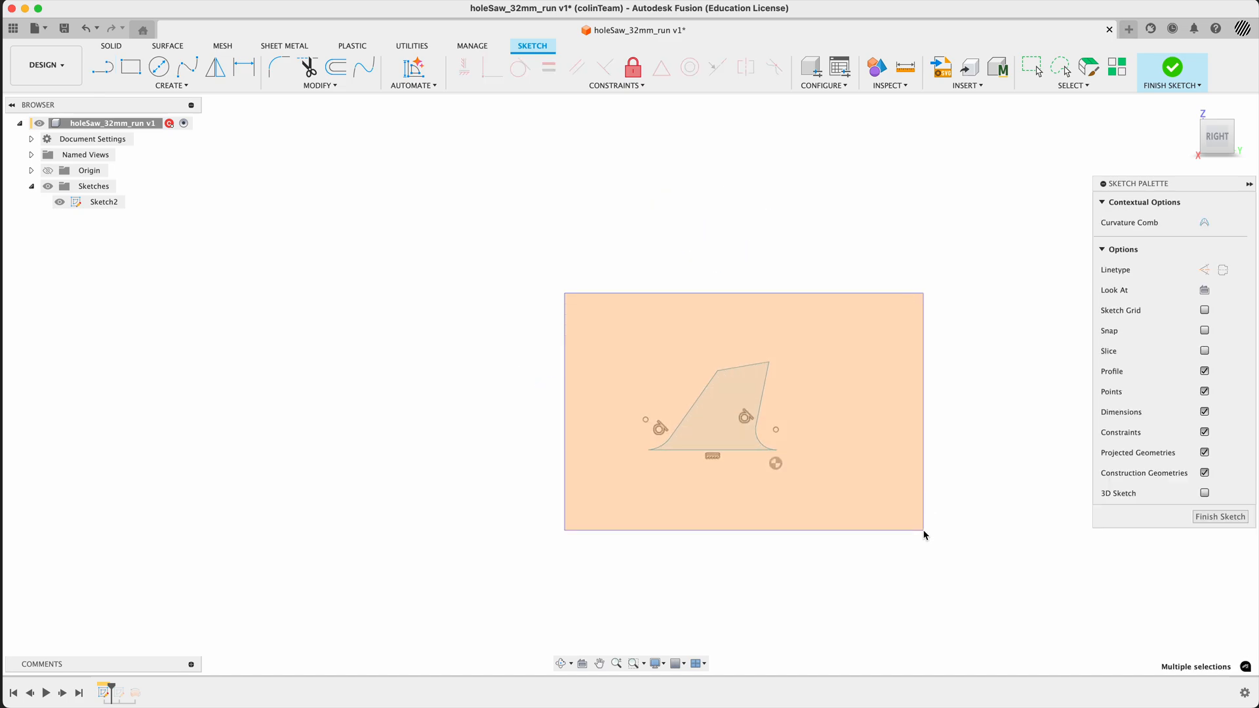
mouse_move(736, 368)
mouse_down()
mouse_move(775, 465)
mouse_move(753, 475)
mouse_up()
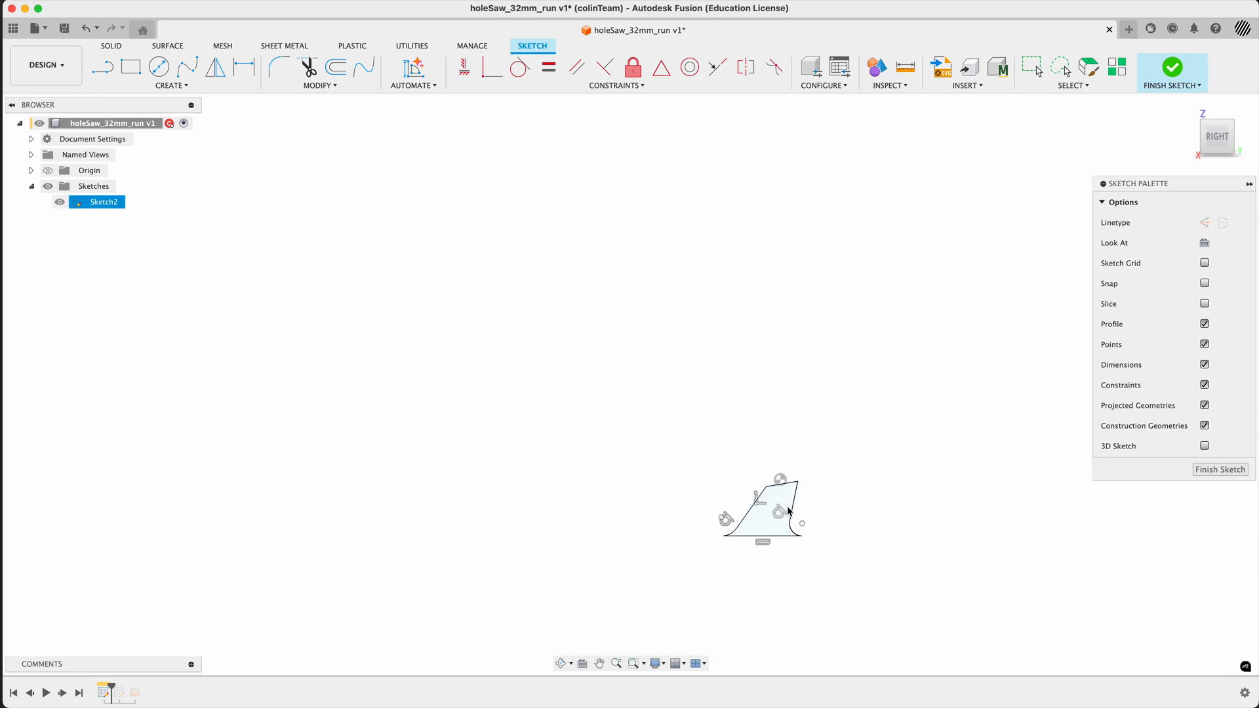
scroll(790, 511, up, 4)
middle_drag(854, 500, 810, 360)
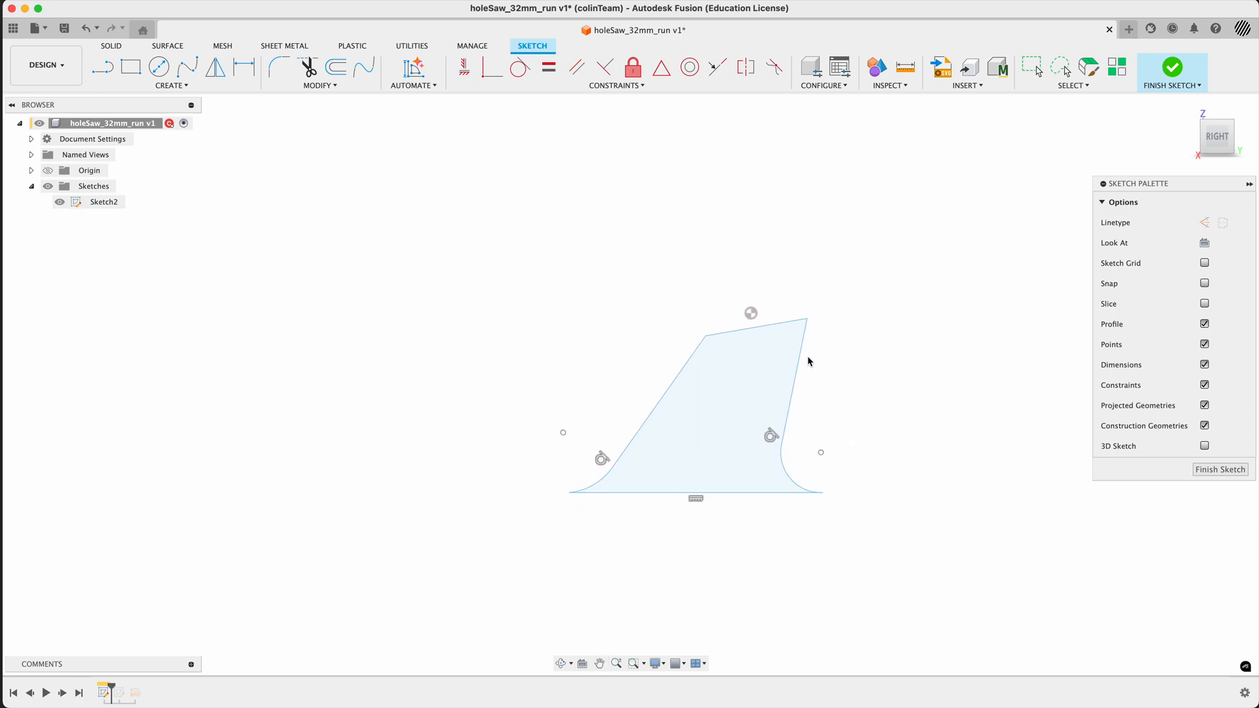
- Dimension the tooth's height from its upper tip to the base line as 3 mm, placing the dimension beside the tooth's front
scroll(777, 360, up, 2)
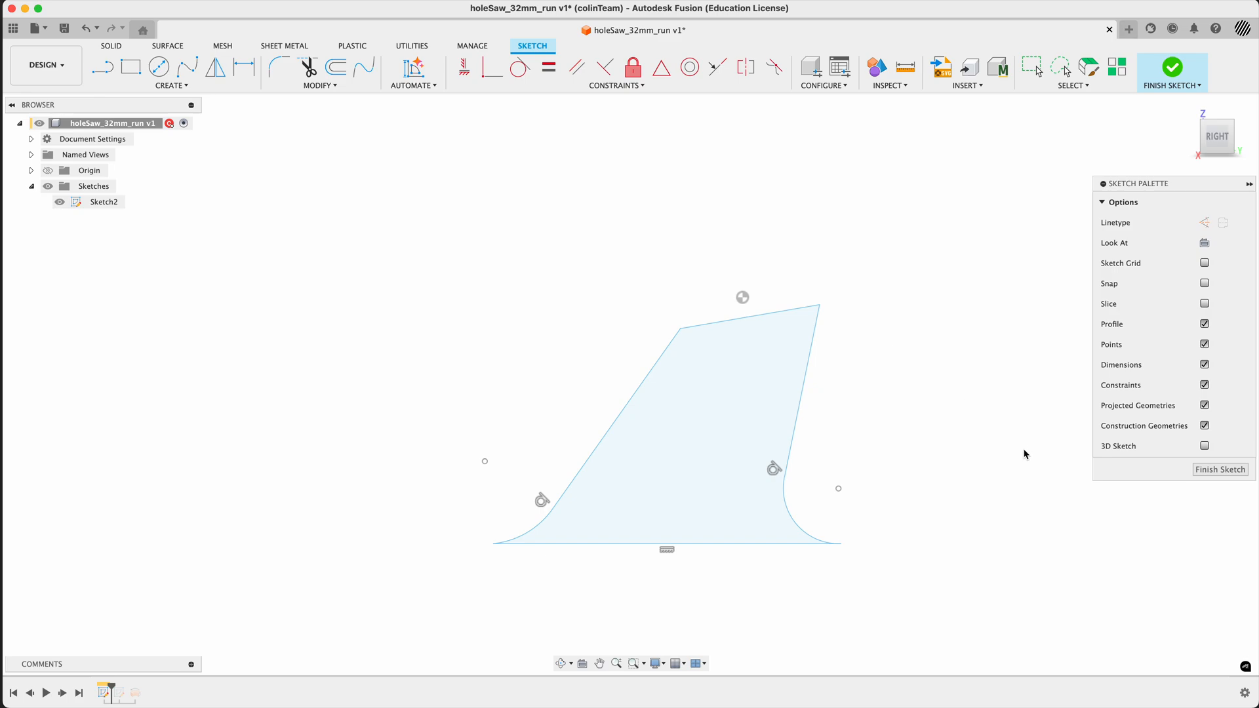
key(d)
click(819, 305)
click(759, 544)
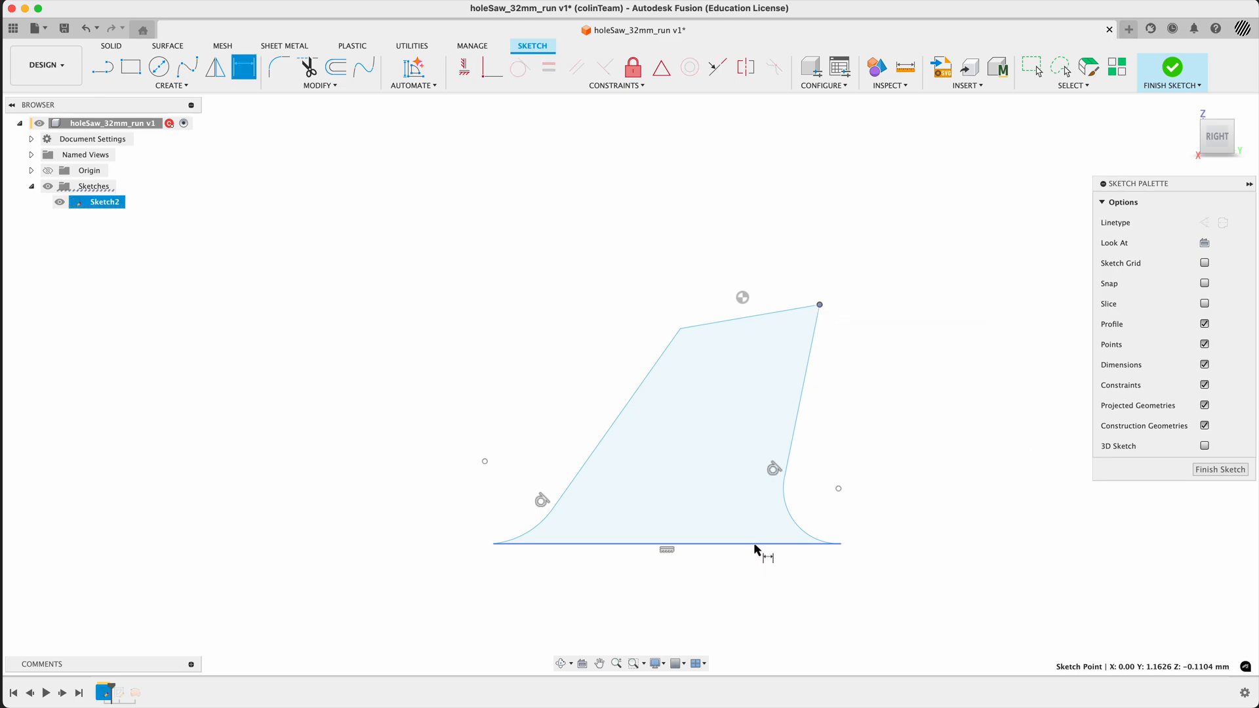
click(956, 441)
text(3)
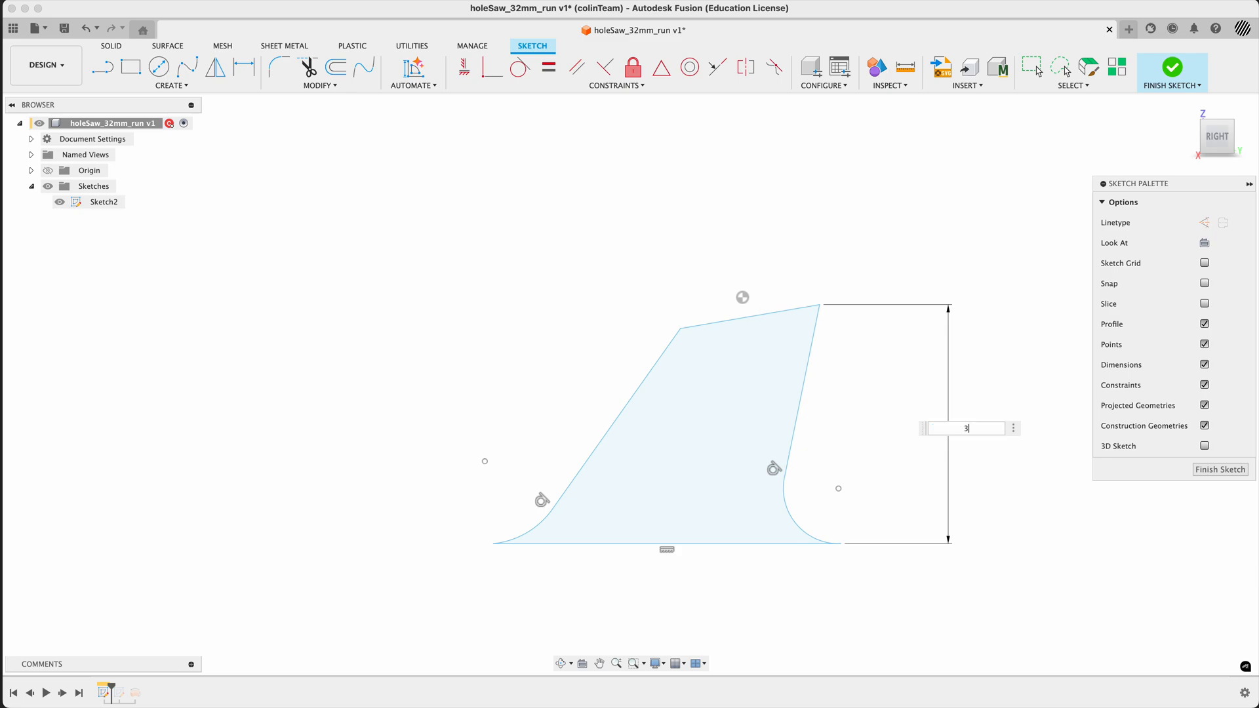
key(Return)
- Draw a construction line from the origin to the tooth's upper tip and constrain it horizontal
scroll(1041, 577, up, 4)
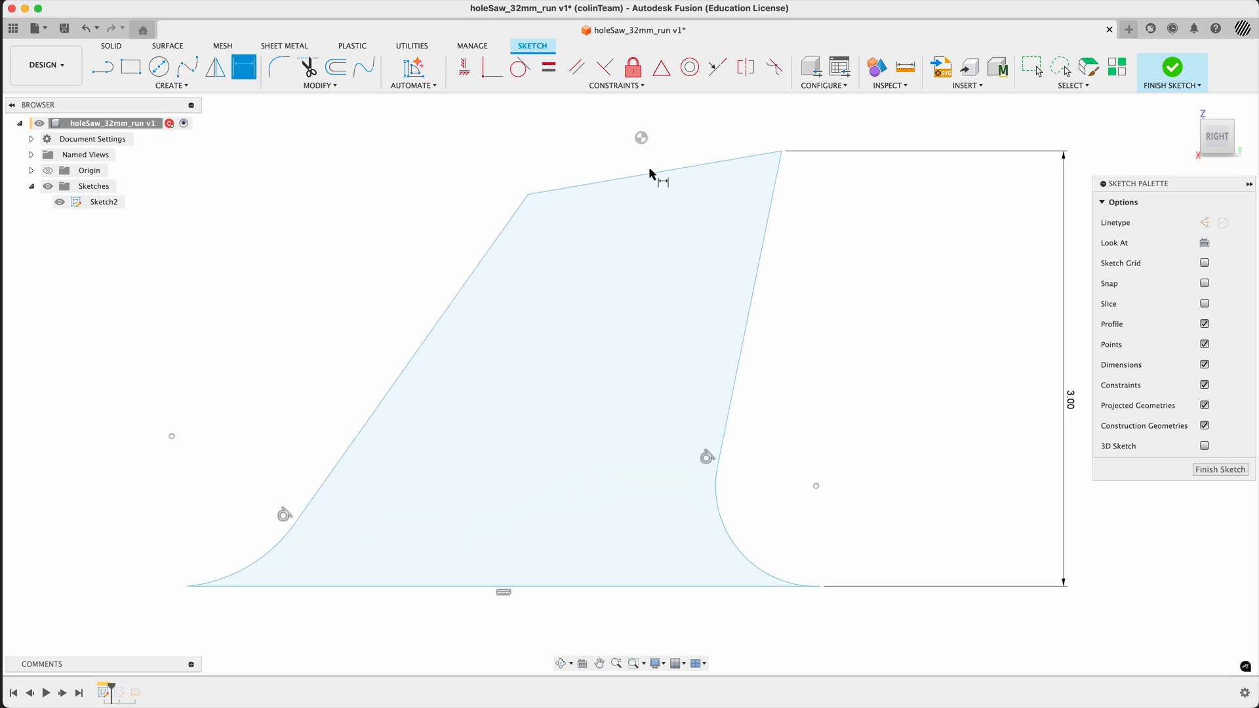
key(l)
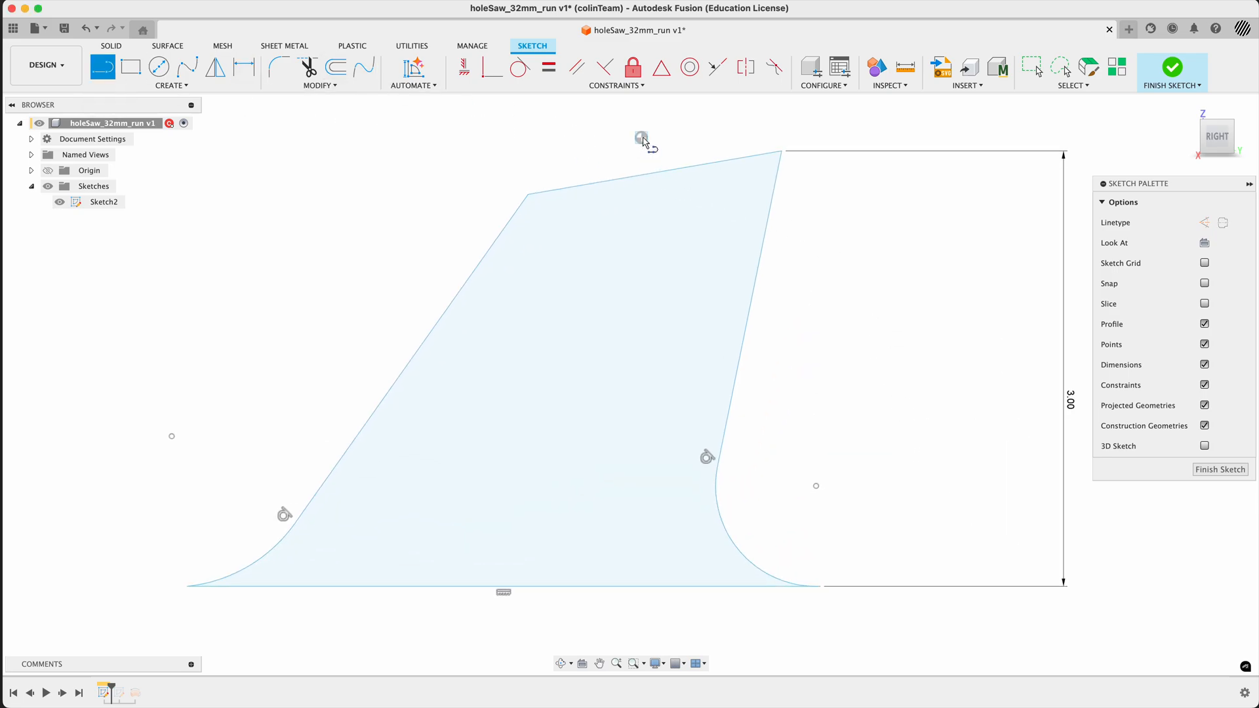
click(641, 138)
click(780, 151)
key(Escape)
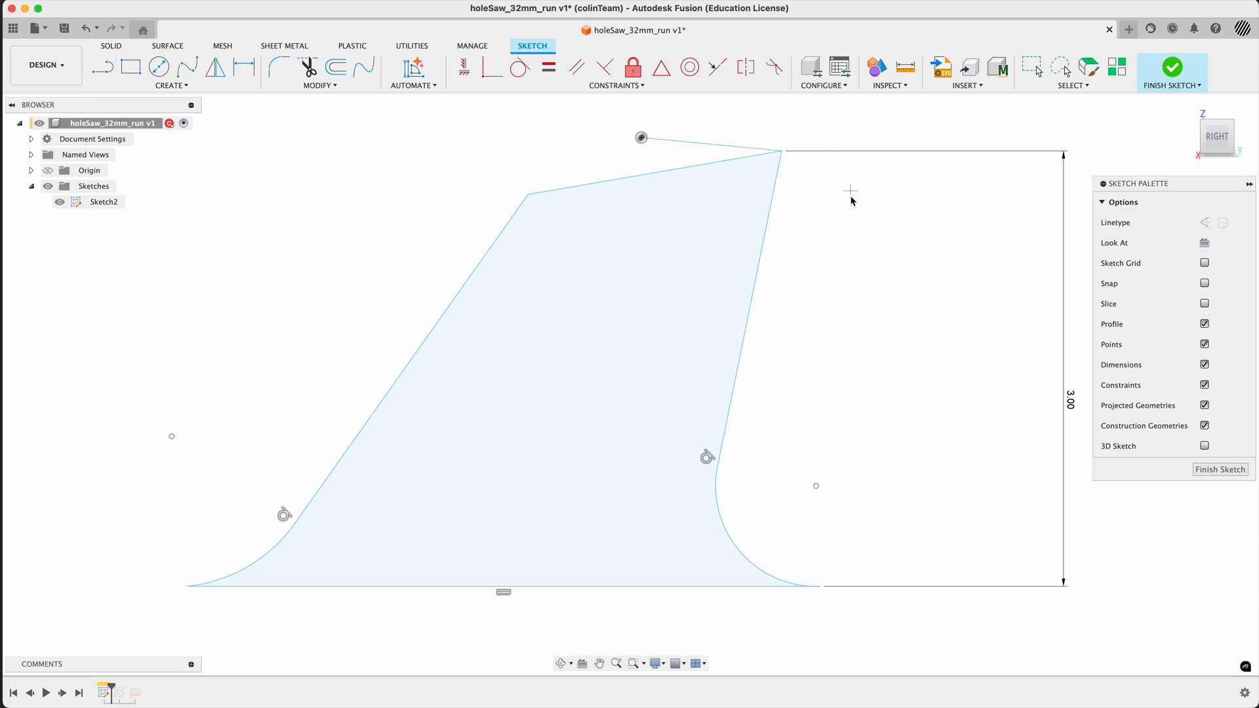
click(688, 142)
key(x)
click(590, 107)
click(464, 68)
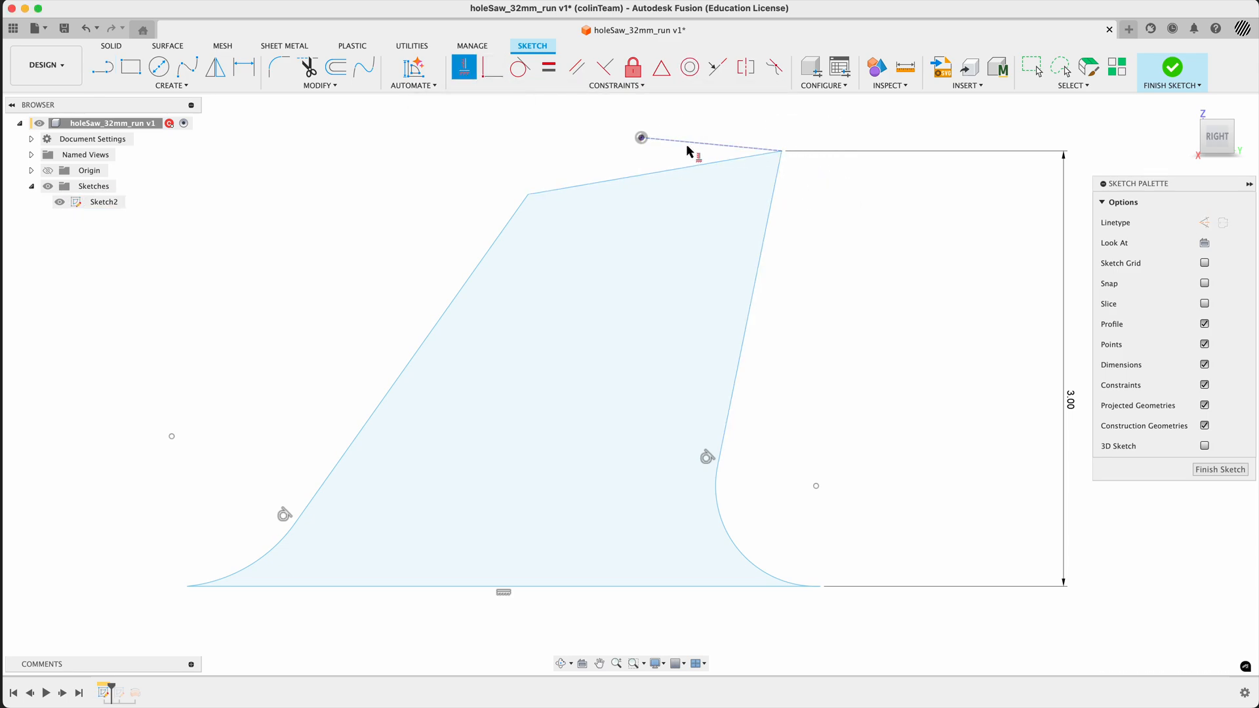
click(688, 150)
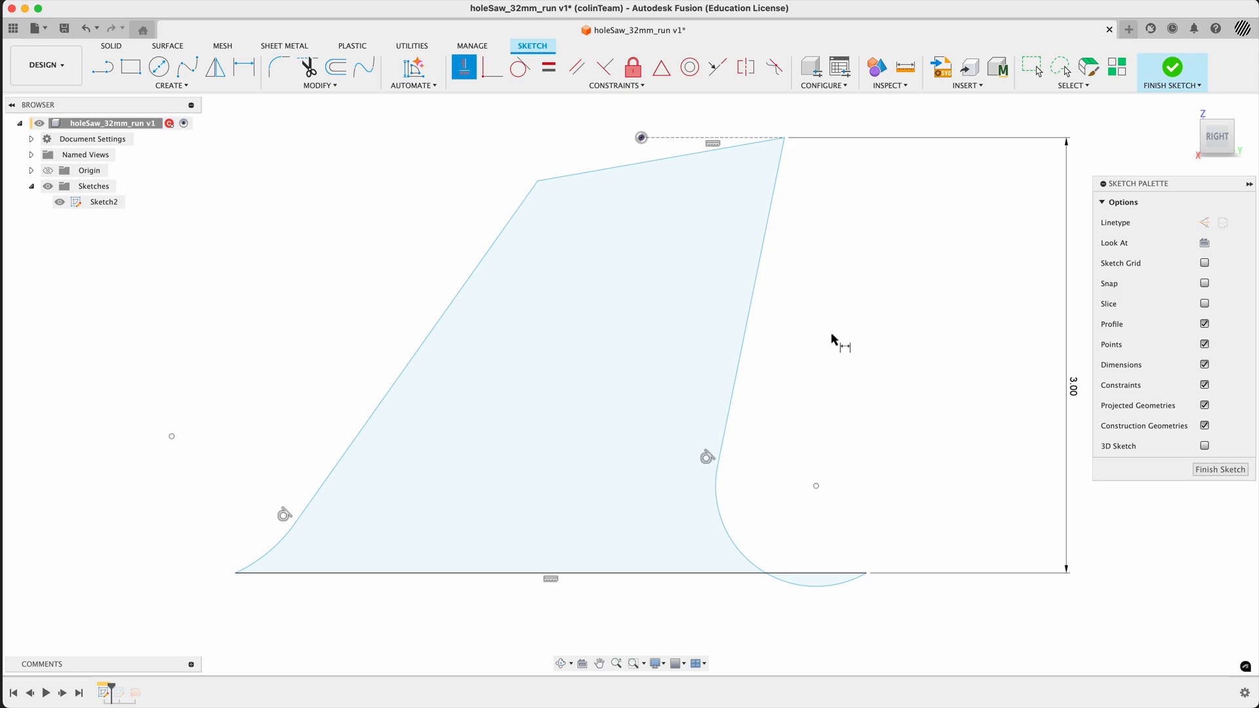
- Dimension the distance between the origin and the tooth's upper tip as 1 mm, placed above the tooth
key(d)
click(784, 138)
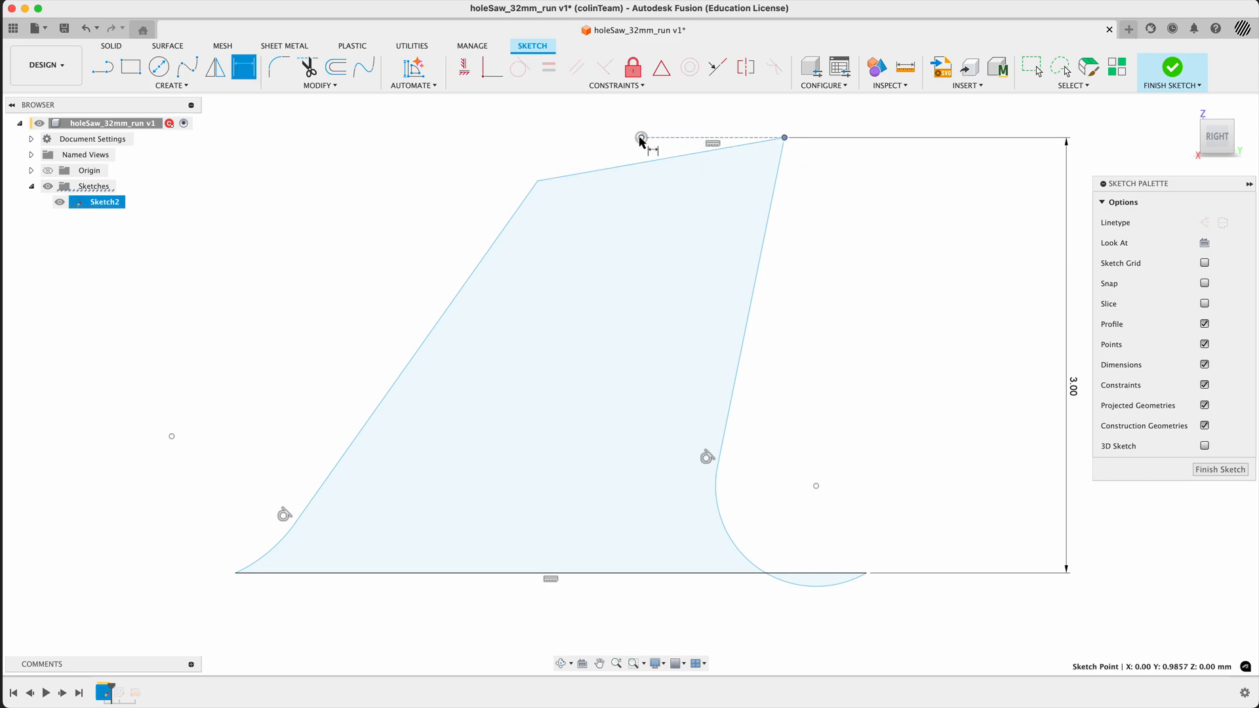
click(641, 138)
scroll(662, 230, down, 5)
click(689, 150)
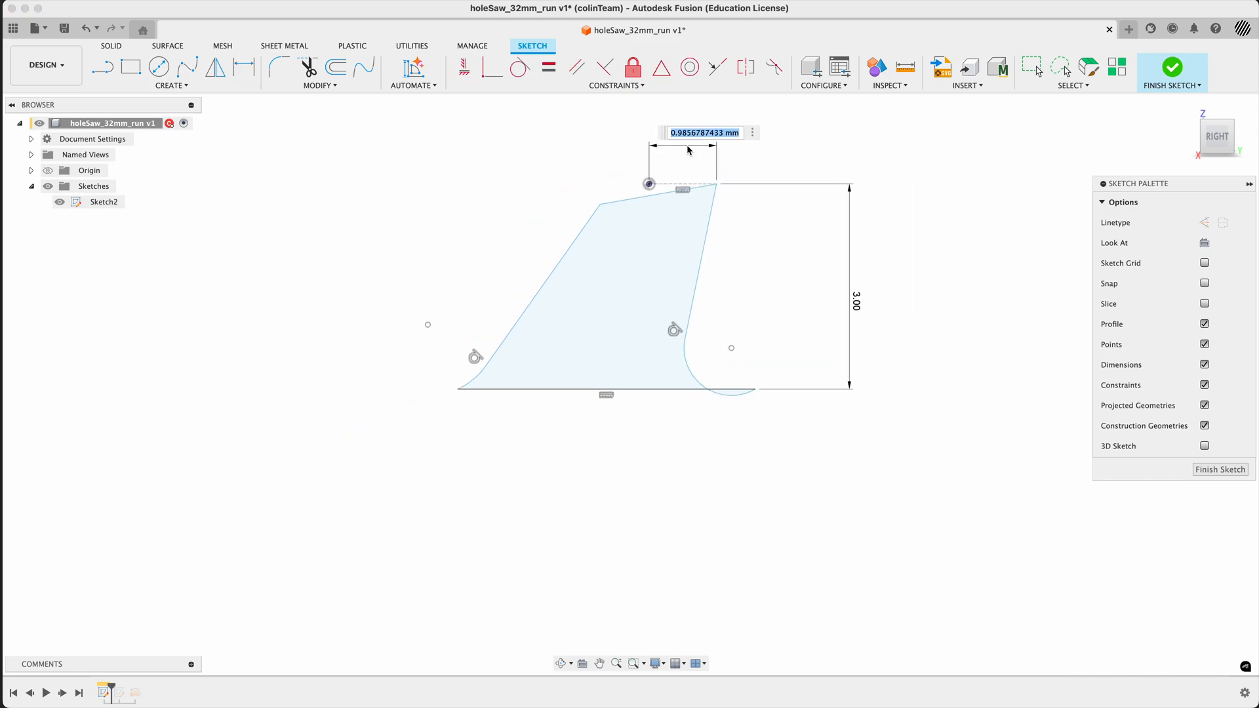
text(1)
key(Return)
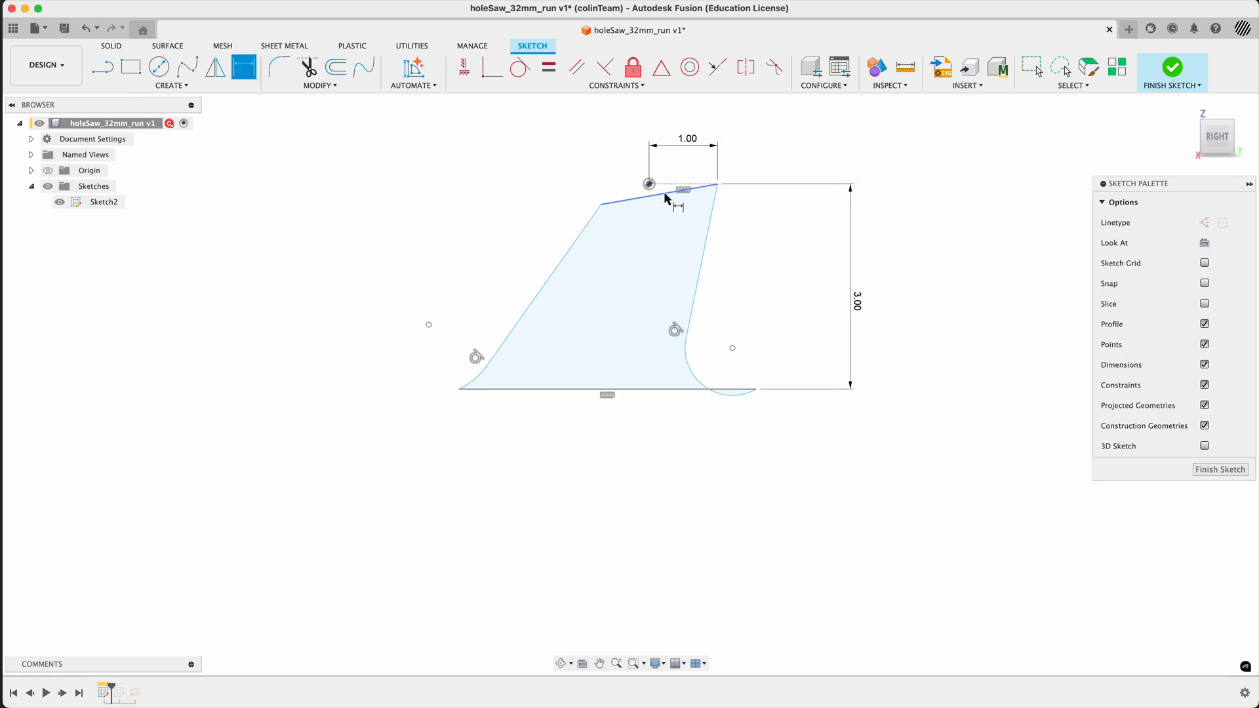
- Dimension the horizontal distance from the origin to the tooth's rear upper corner, linking it to parameter d5 of the neighbouring 1 mm dimension
click(650, 184)
click(601, 204)
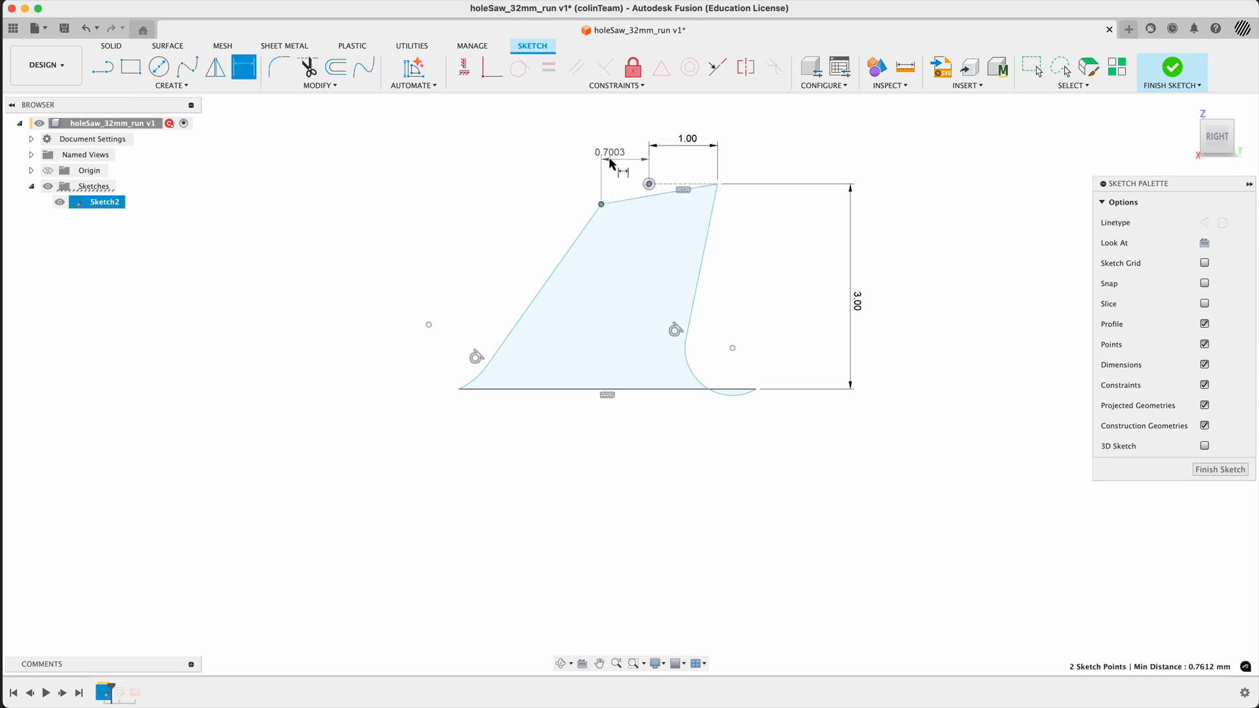
click(627, 149)
text(d5)
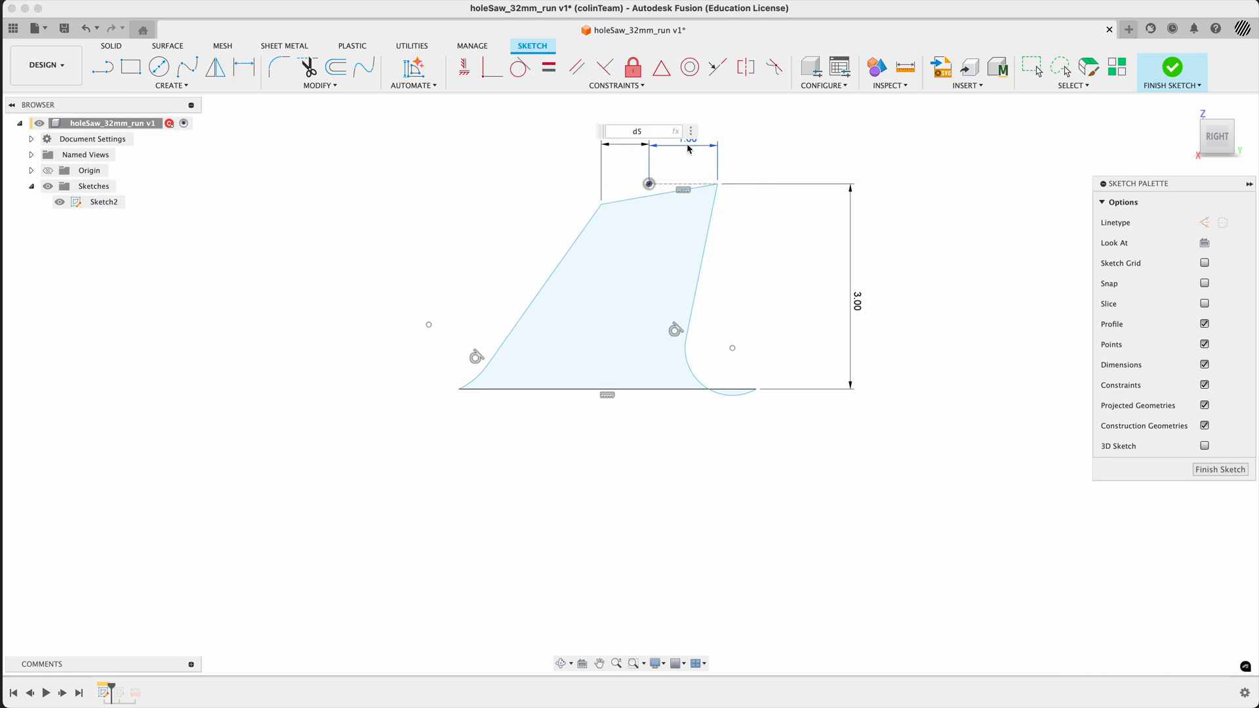
key(Return)
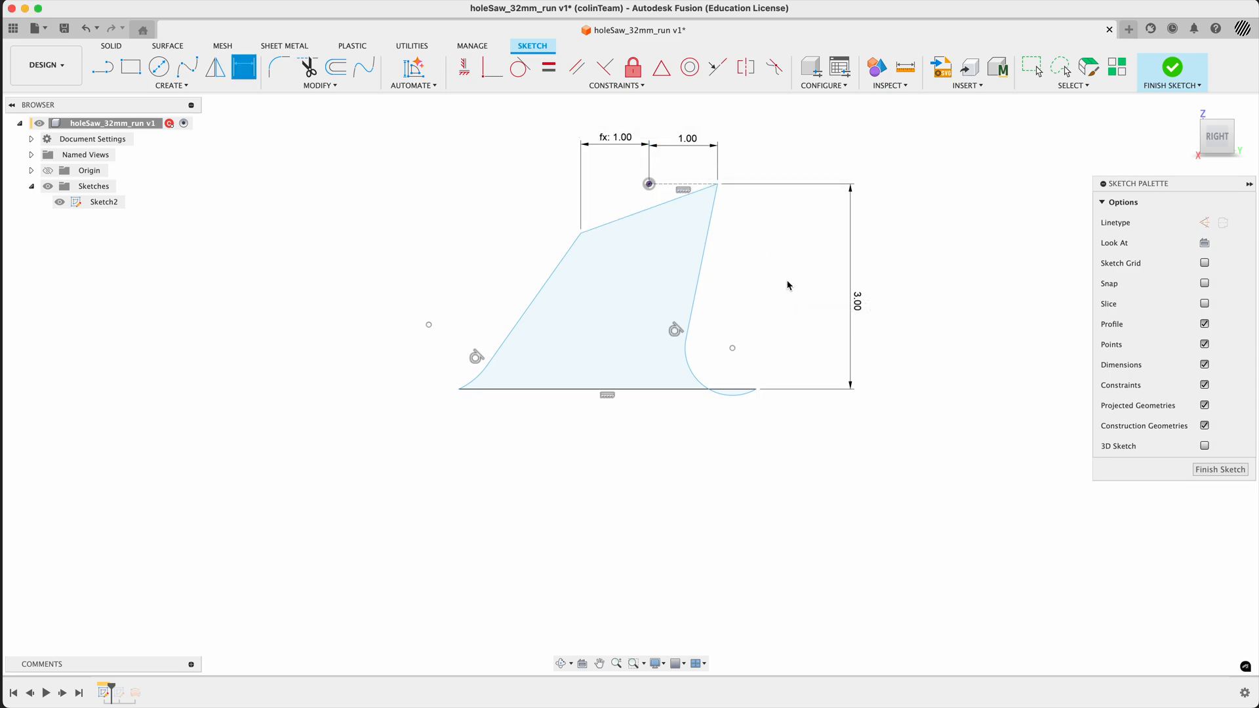
- Dimension the angle between the tooth's sloping top edge and the horizontal construction line as 15°, placed behind the tooth
click(659, 205)
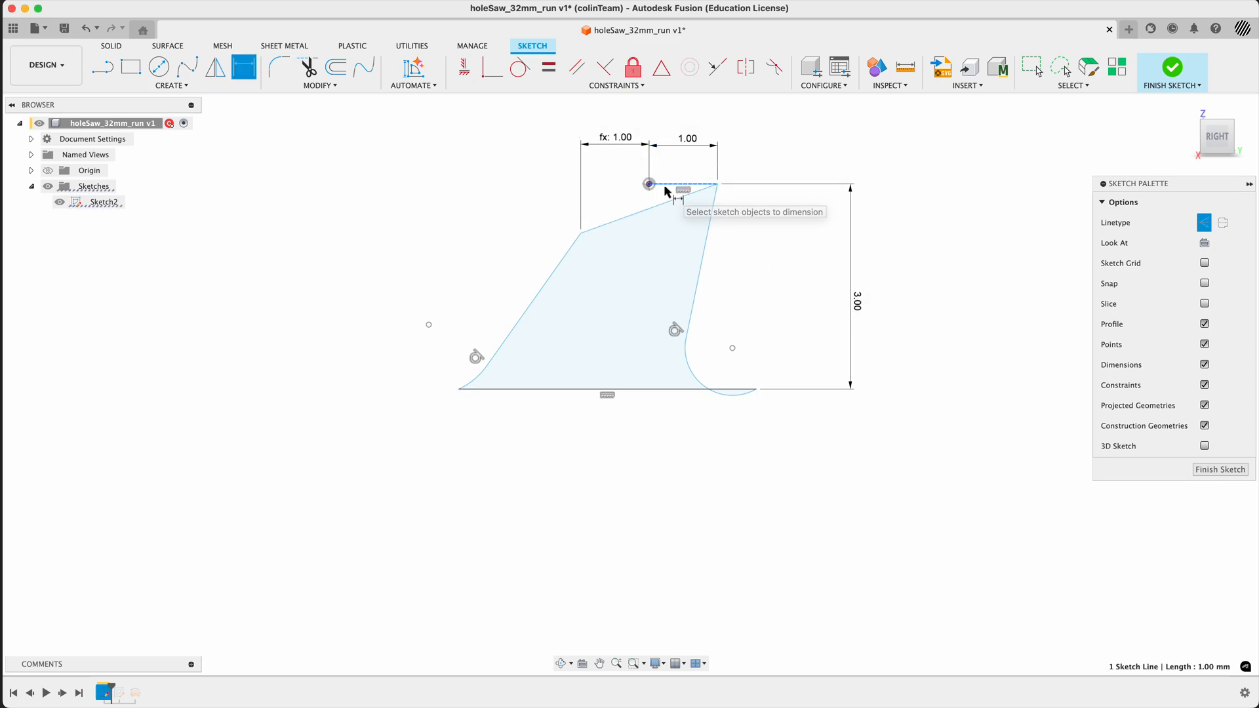
click(654, 186)
click(482, 219)
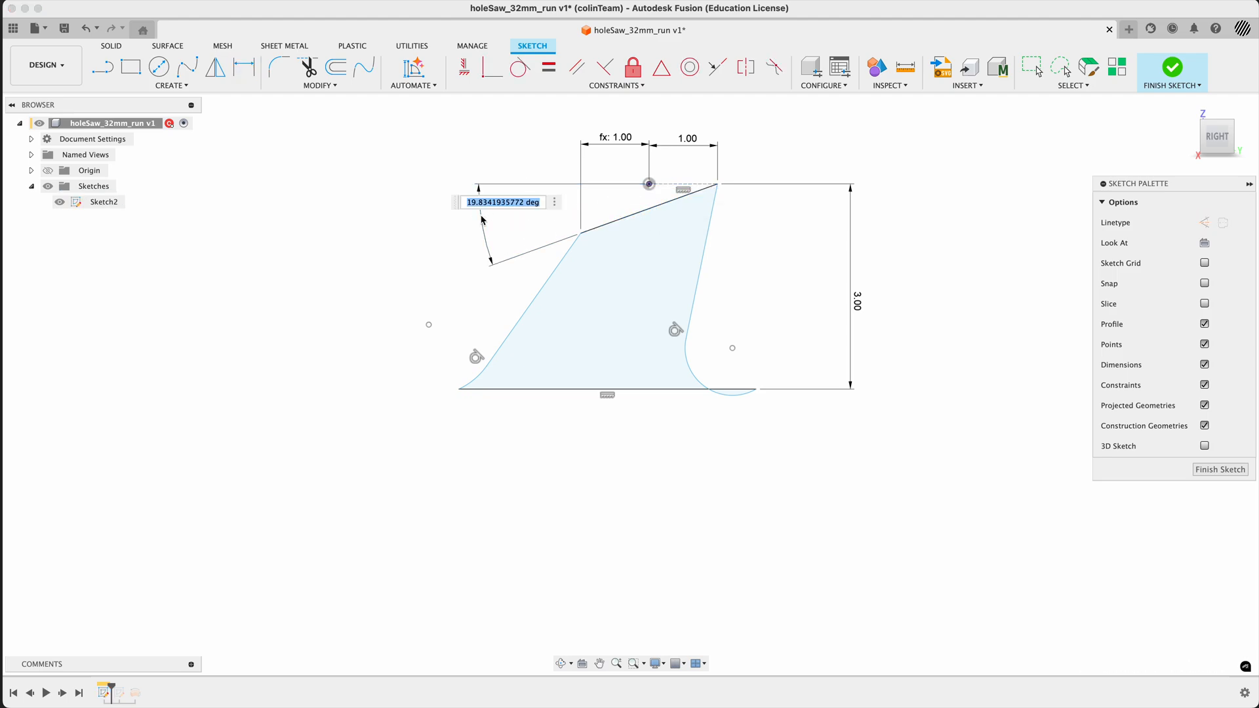
text(15)
key(Return)
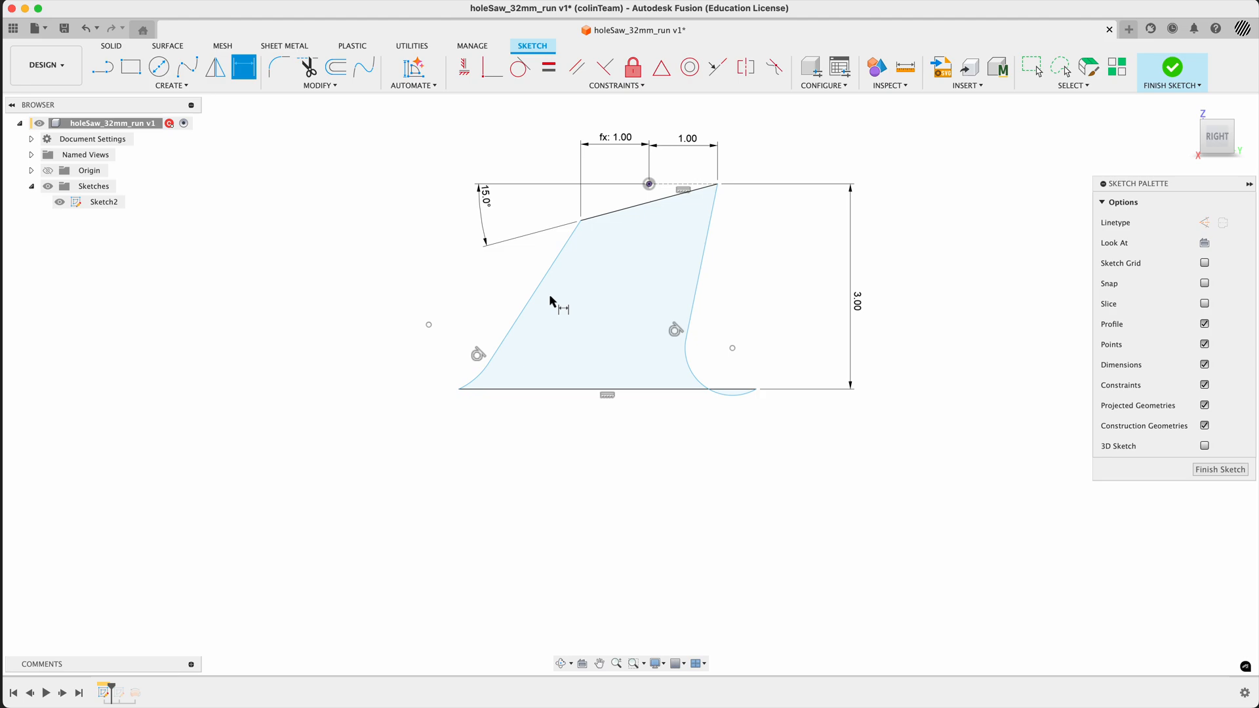
key(Escape)
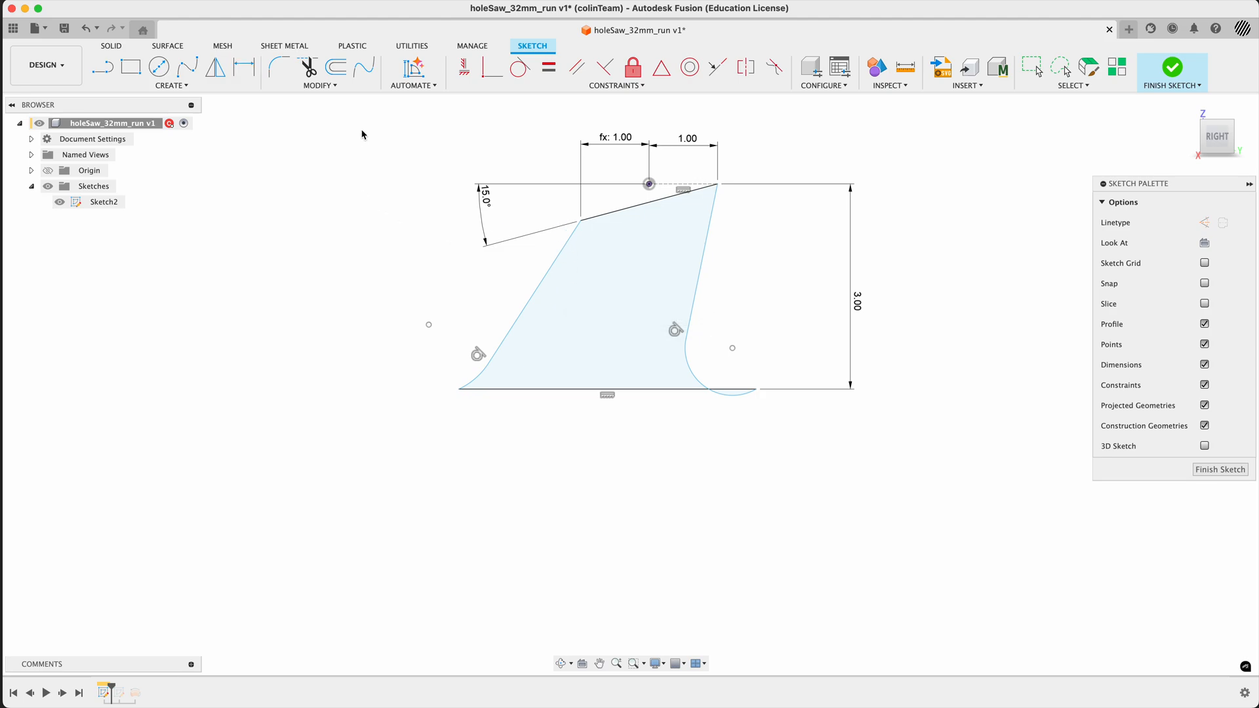
- Apply tangent constraints between the base line and both arcs at the tooth's front and rear foot
click(520, 66)
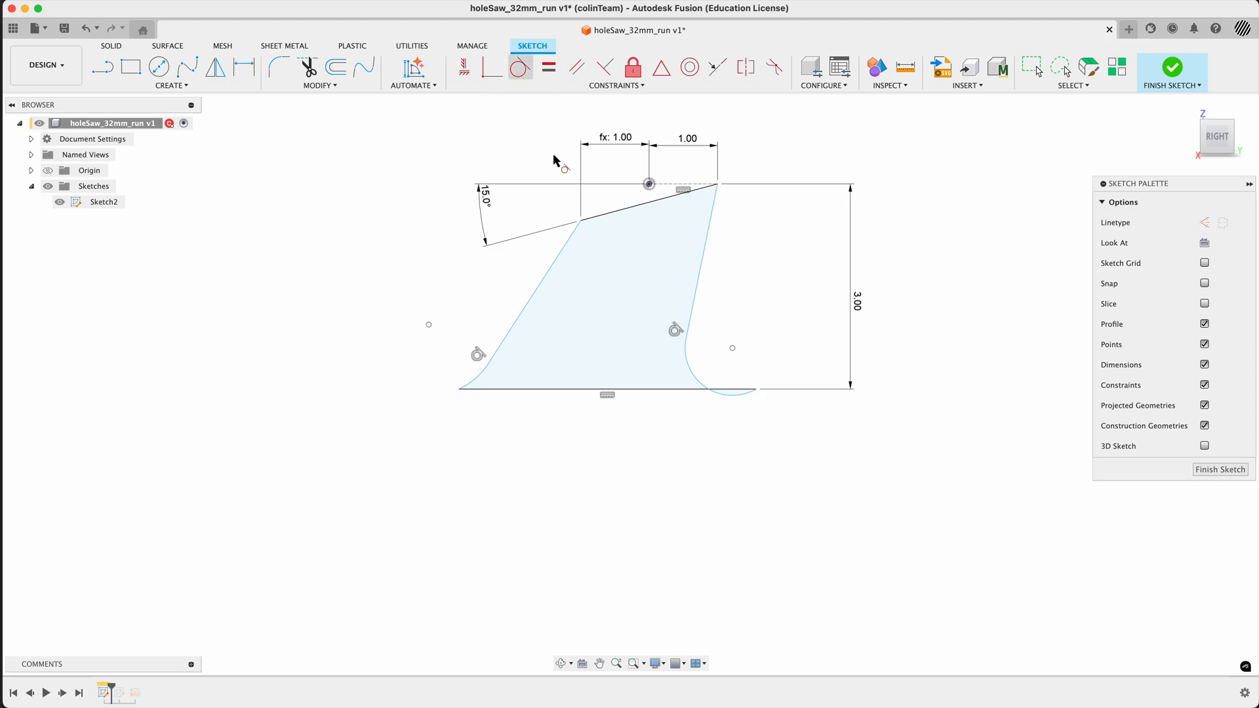
click(734, 398)
click(659, 390)
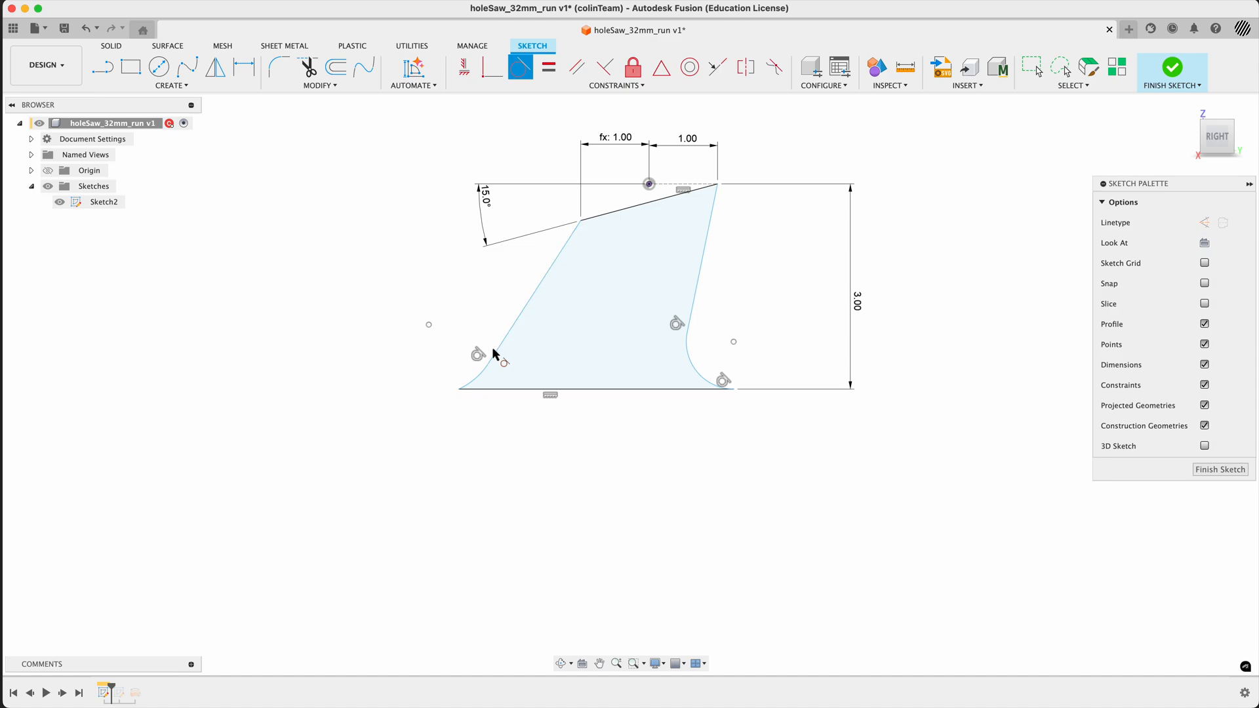
click(481, 369)
click(479, 389)
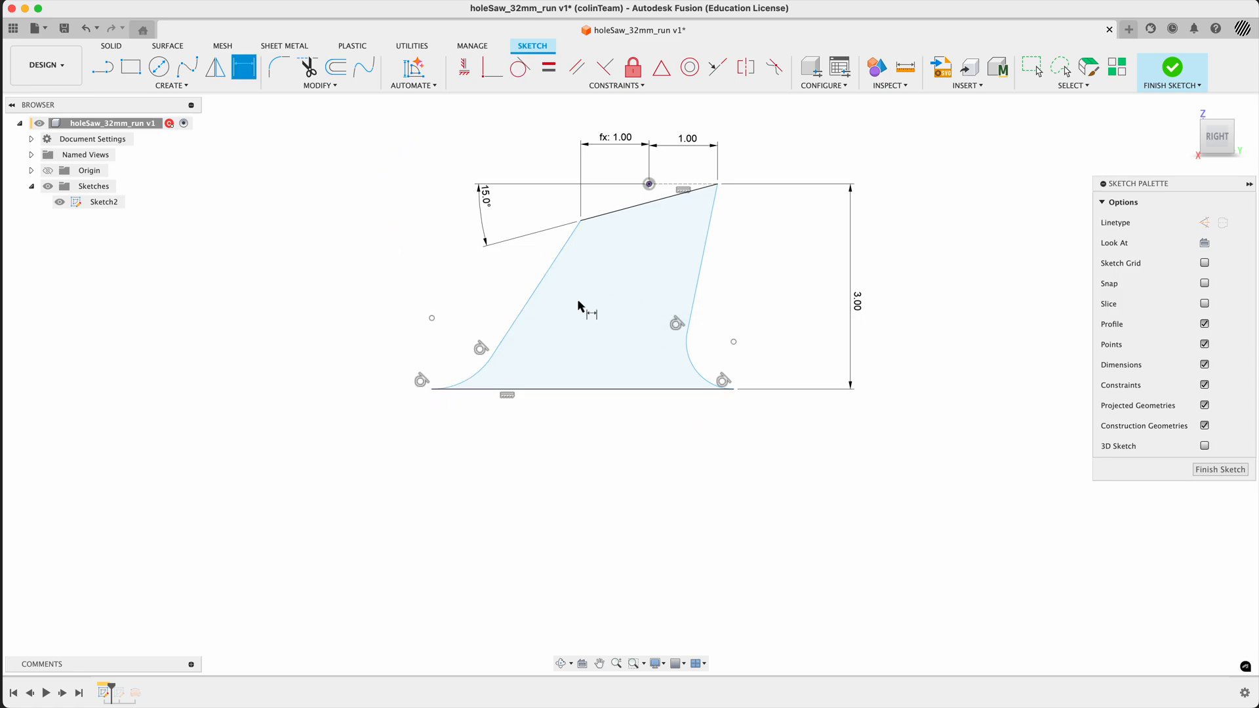
- Dimension the angle between the tooth's rear edge and the base line as 70°, placed inside the profile
click(533, 293)
click(562, 389)
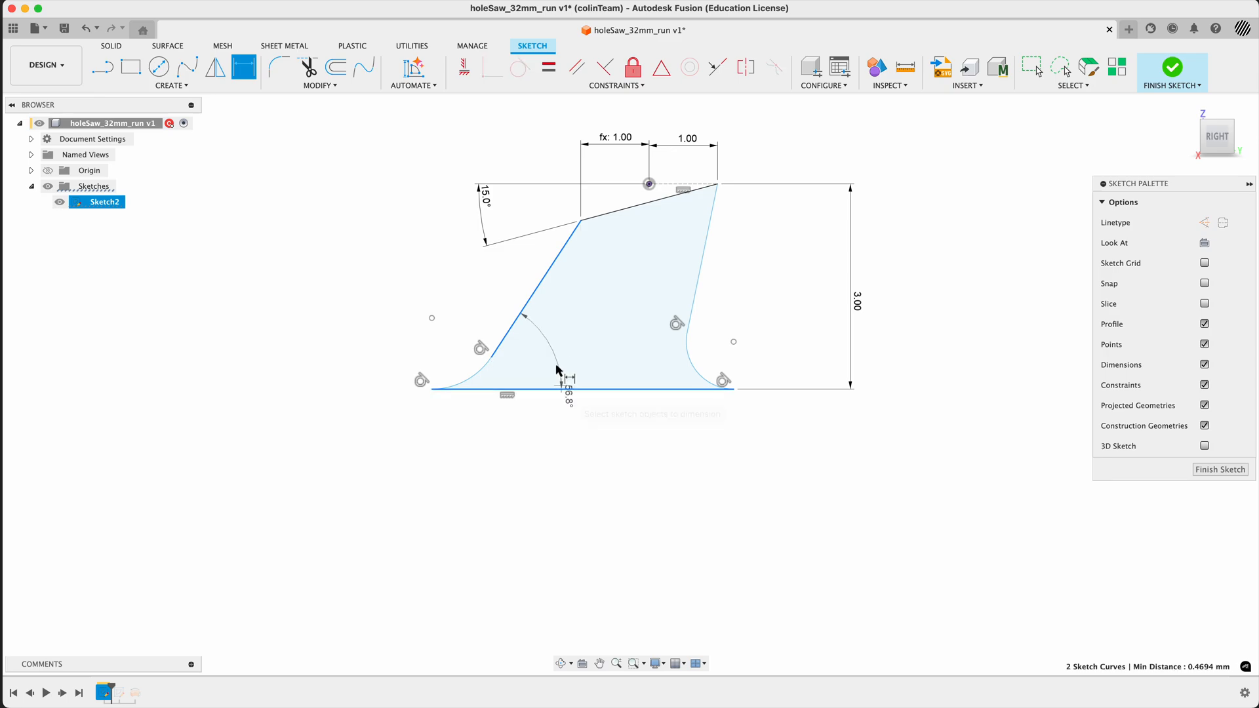
click(559, 345)
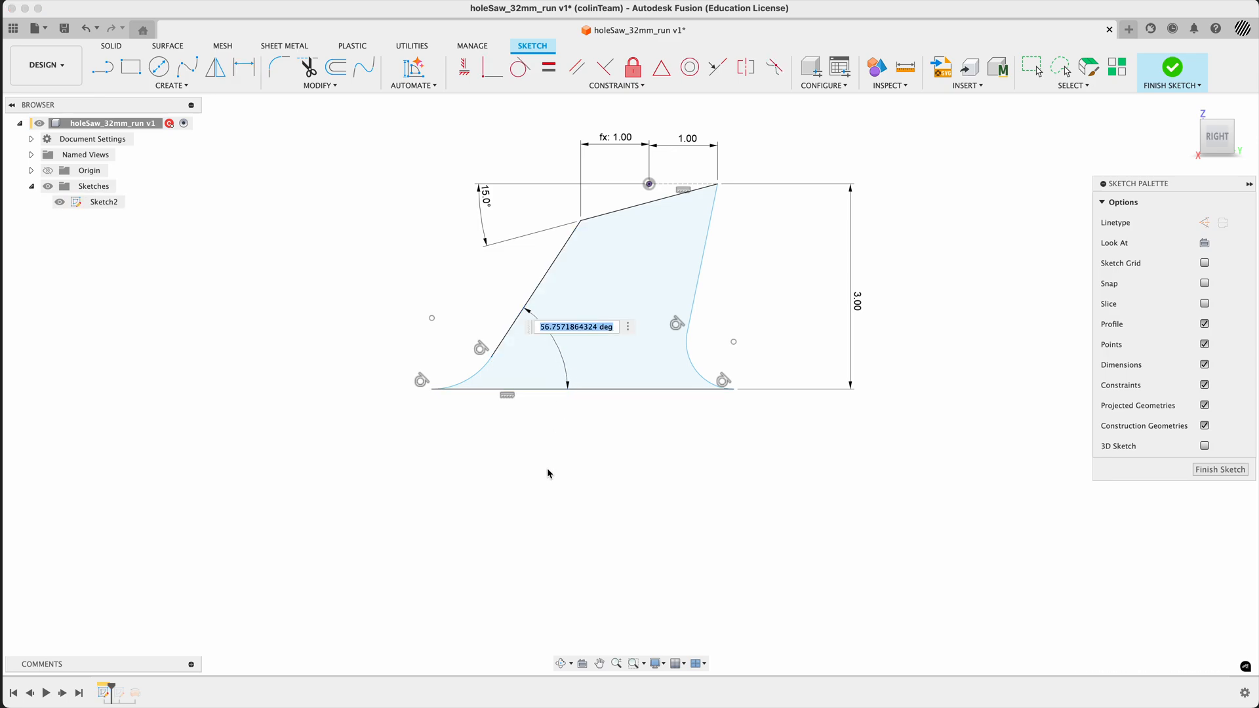
text(70)
key(Return)
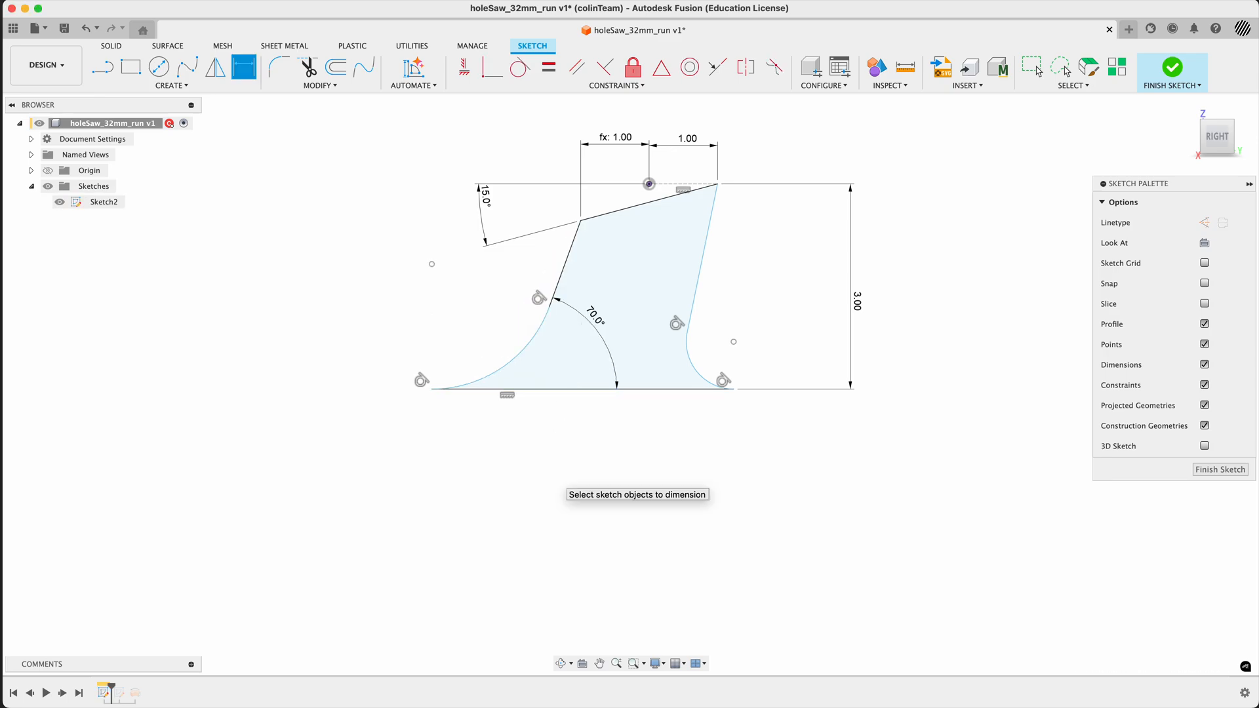
key(Escape)
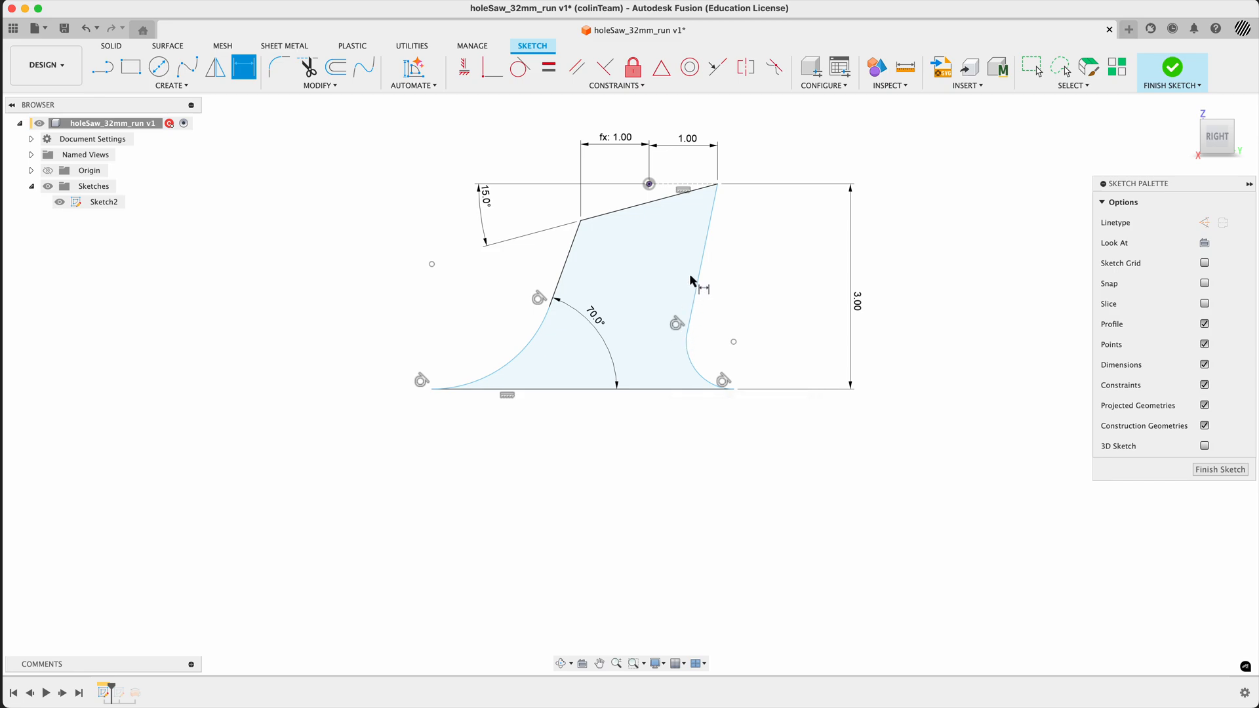
- Dimension the angle between the tooth's front edge and the base line as 80°, placed in front of the tooth
click(701, 274)
click(656, 389)
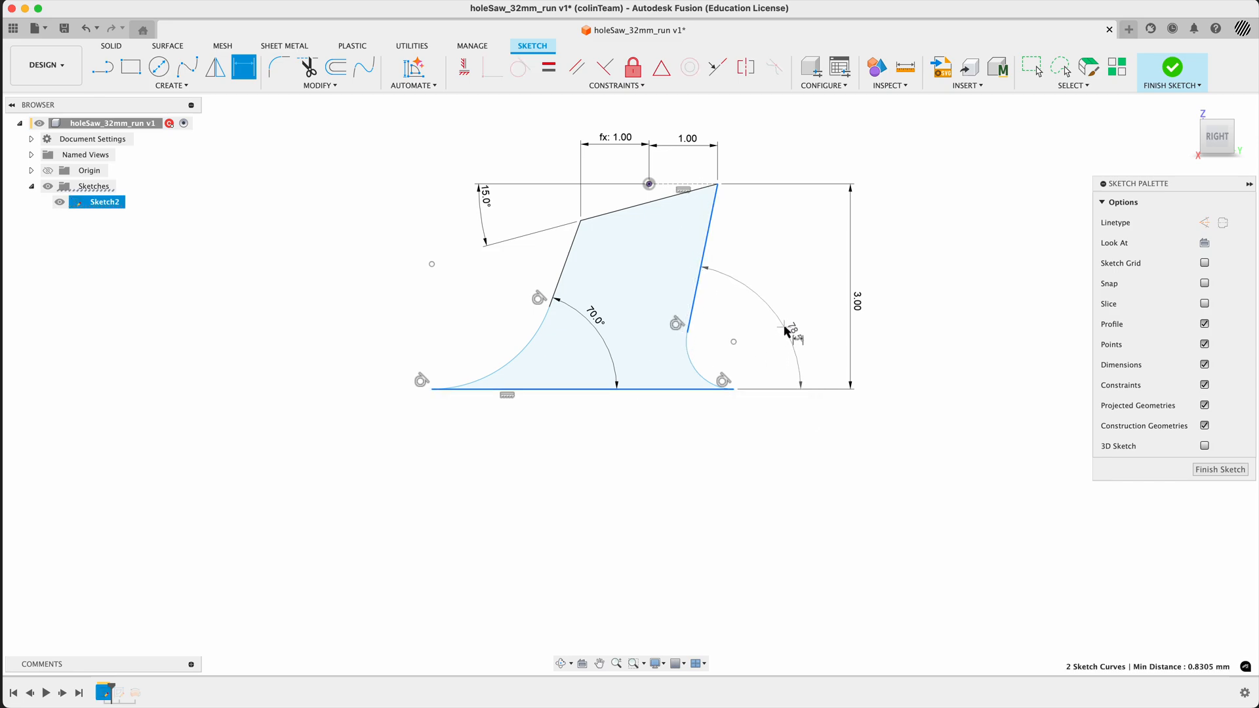
click(797, 351)
text(80)
key(Return)
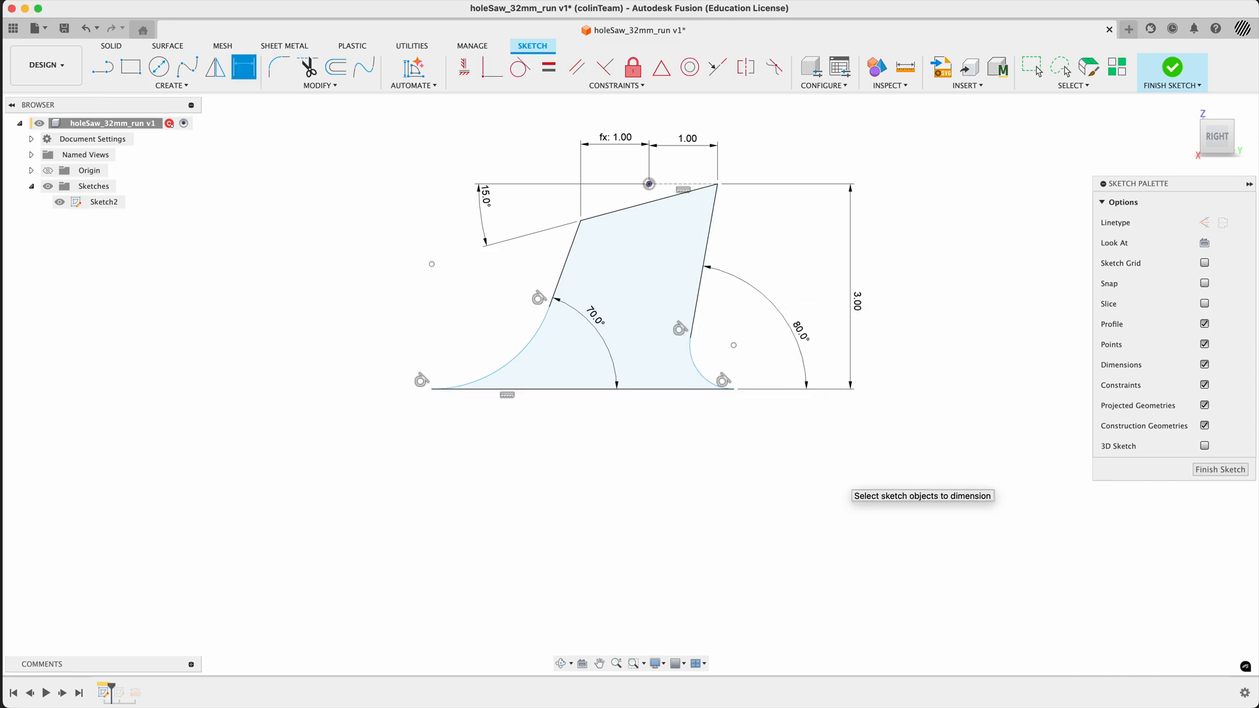
- Dimension the radius of the arc at the tooth's rear foot as 1 mm
click(509, 366)
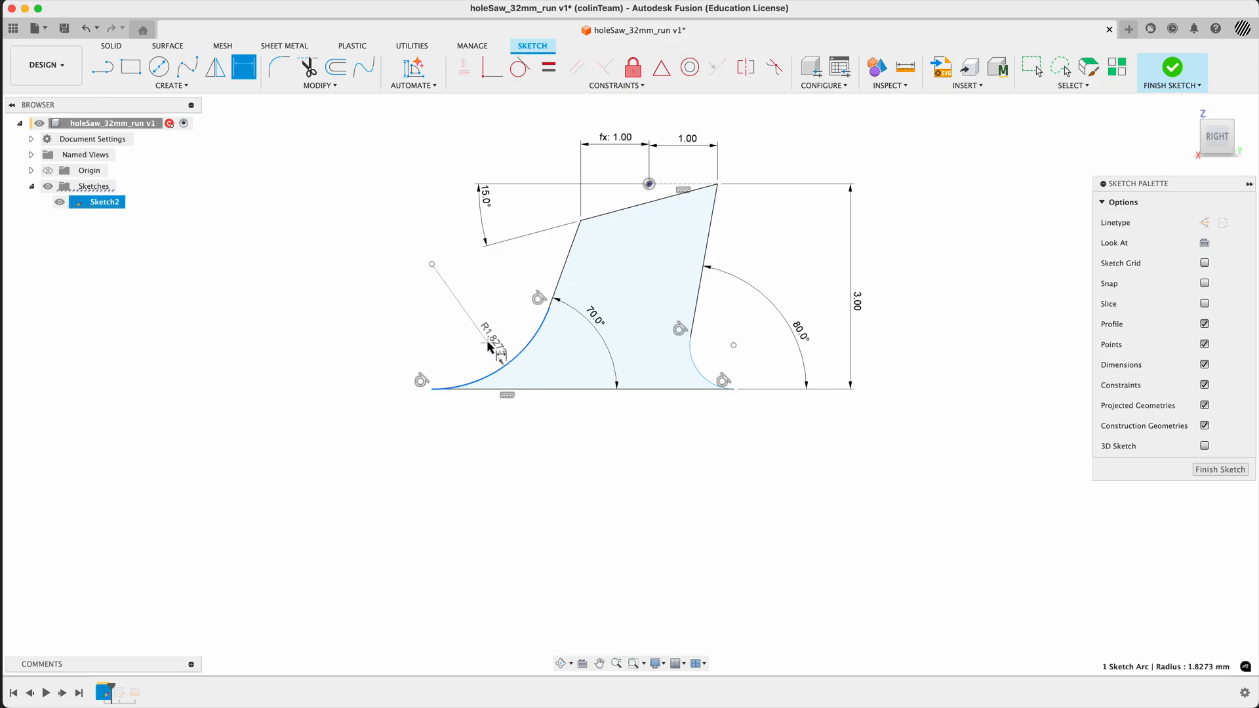
click(488, 346)
text(1)
key(Return)
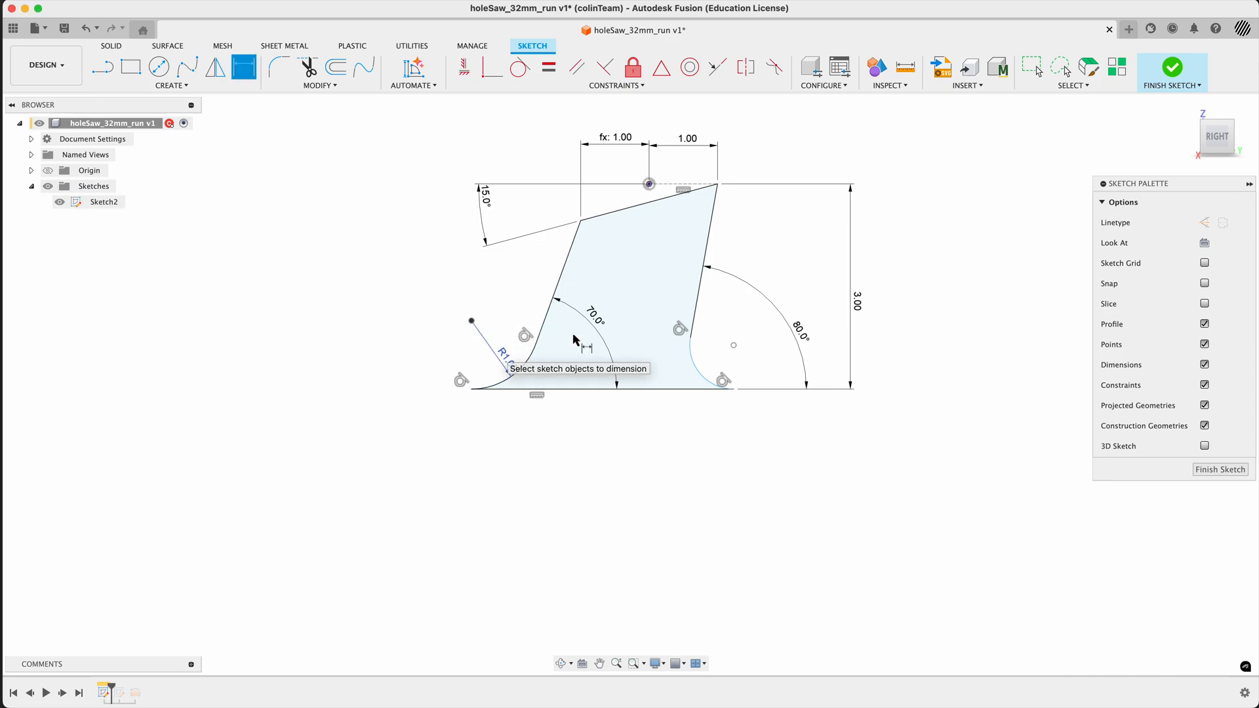
- Apply an Equal constraint between the tooth's rear and front foot arcs
click(549, 66)
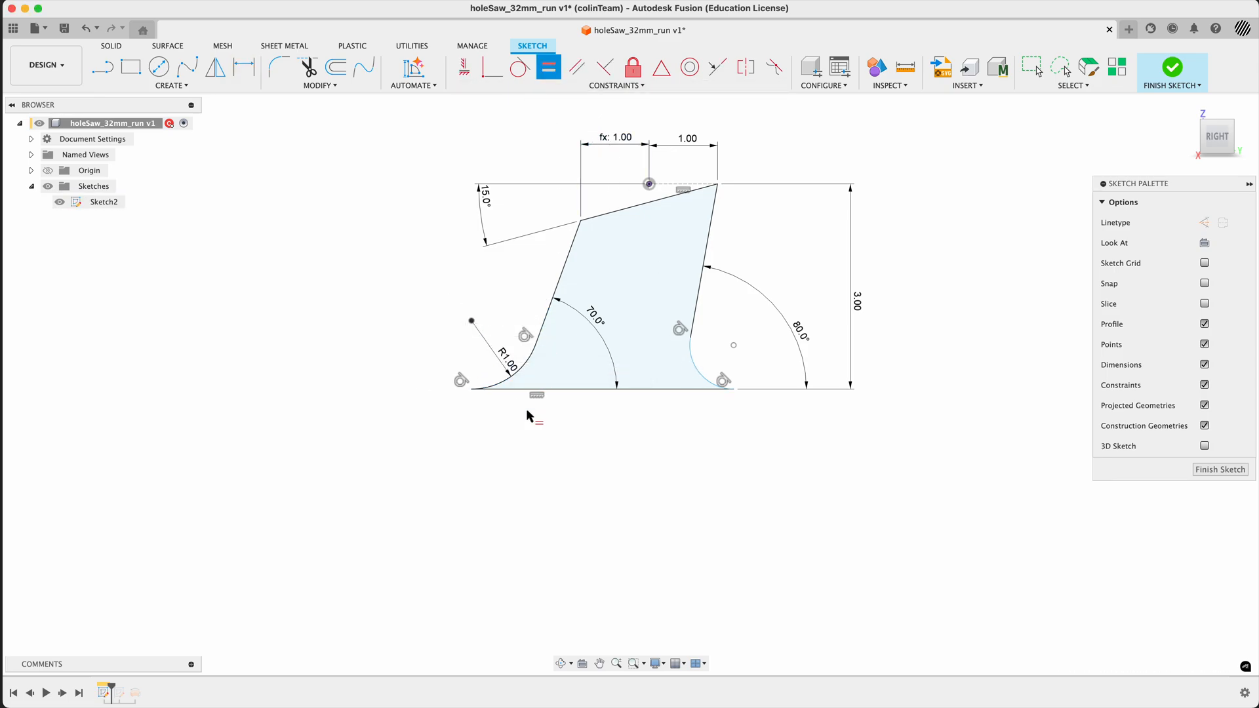
click(524, 359)
click(694, 369)
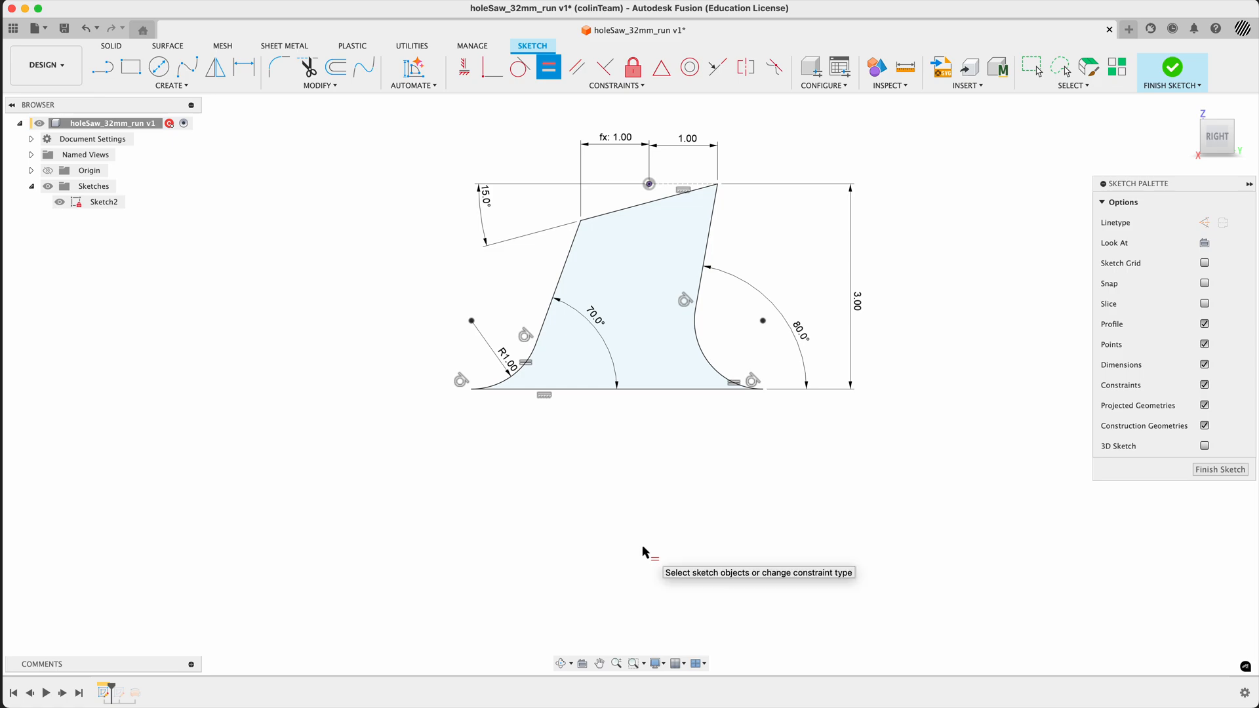
key(Escape)
- Finish the tooth sketch and rename it profile_cuts
shift+middle_drag(622, 503, 644, 521)
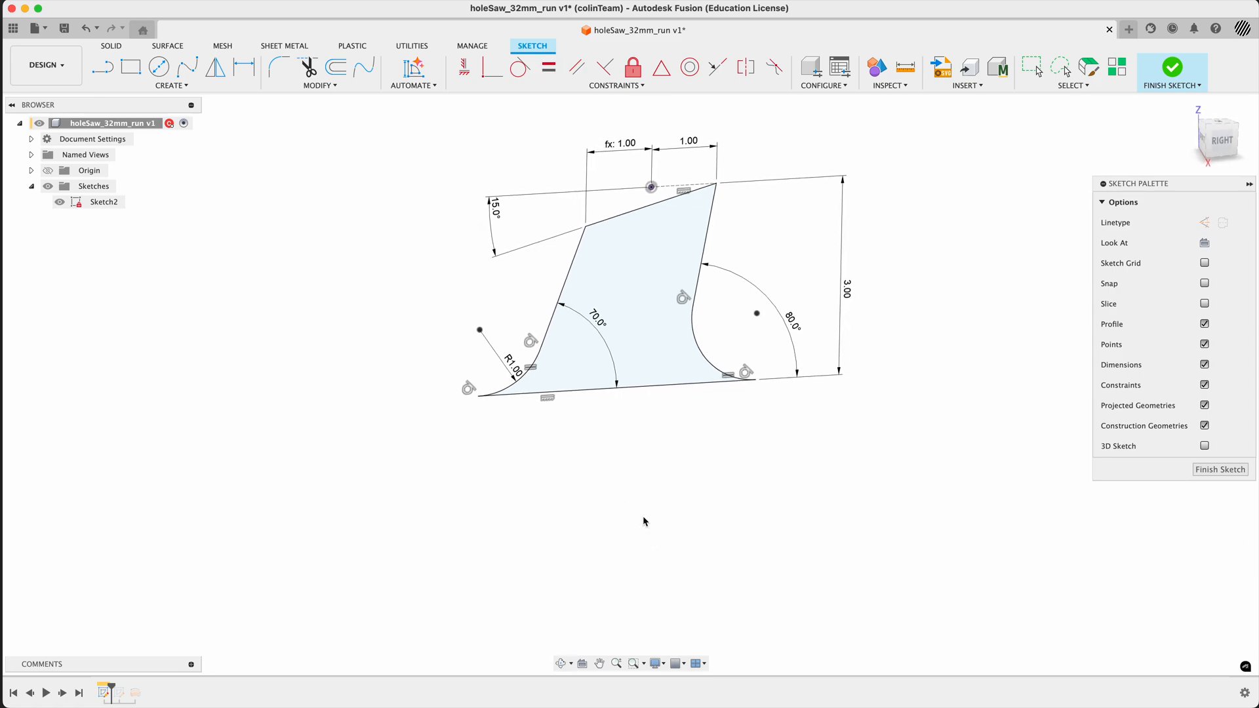
click(114, 205)
click(234, 494)
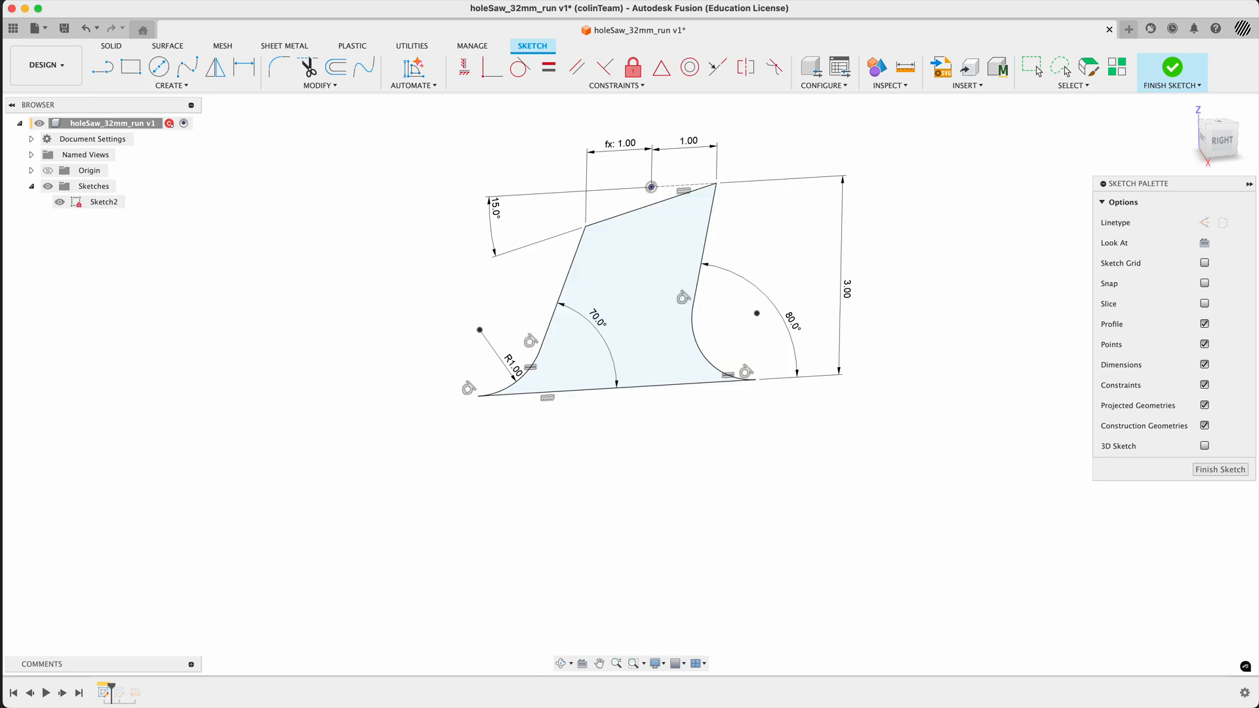
click(1220, 470)
click(108, 204)
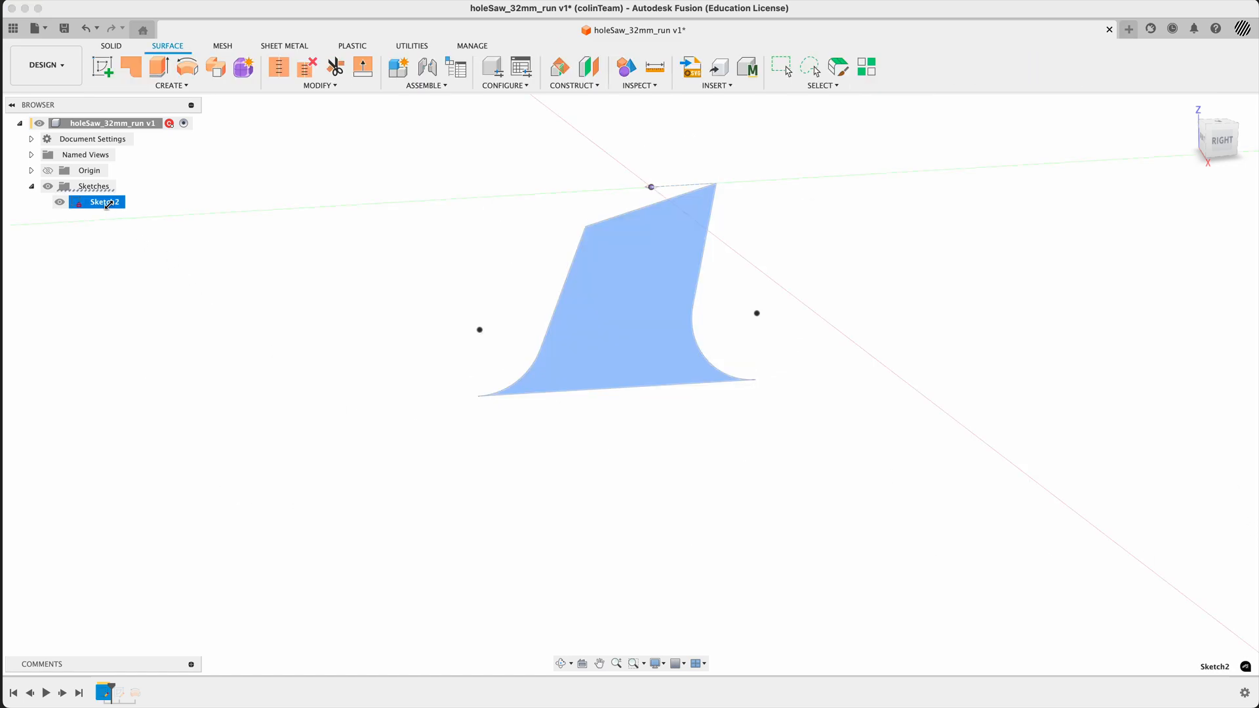
click(109, 203)
text(profileCuts)
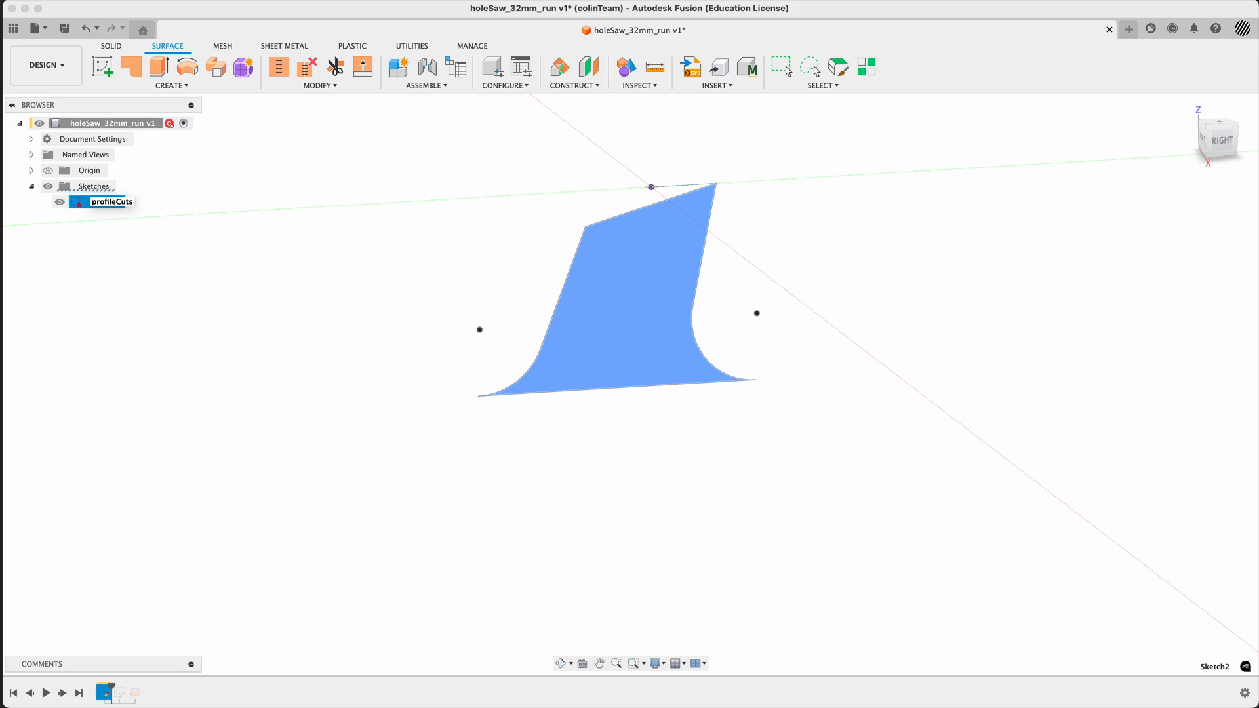
key(Return)
click(119, 202)
click(119, 202)
key(Return)
click(149, 272)
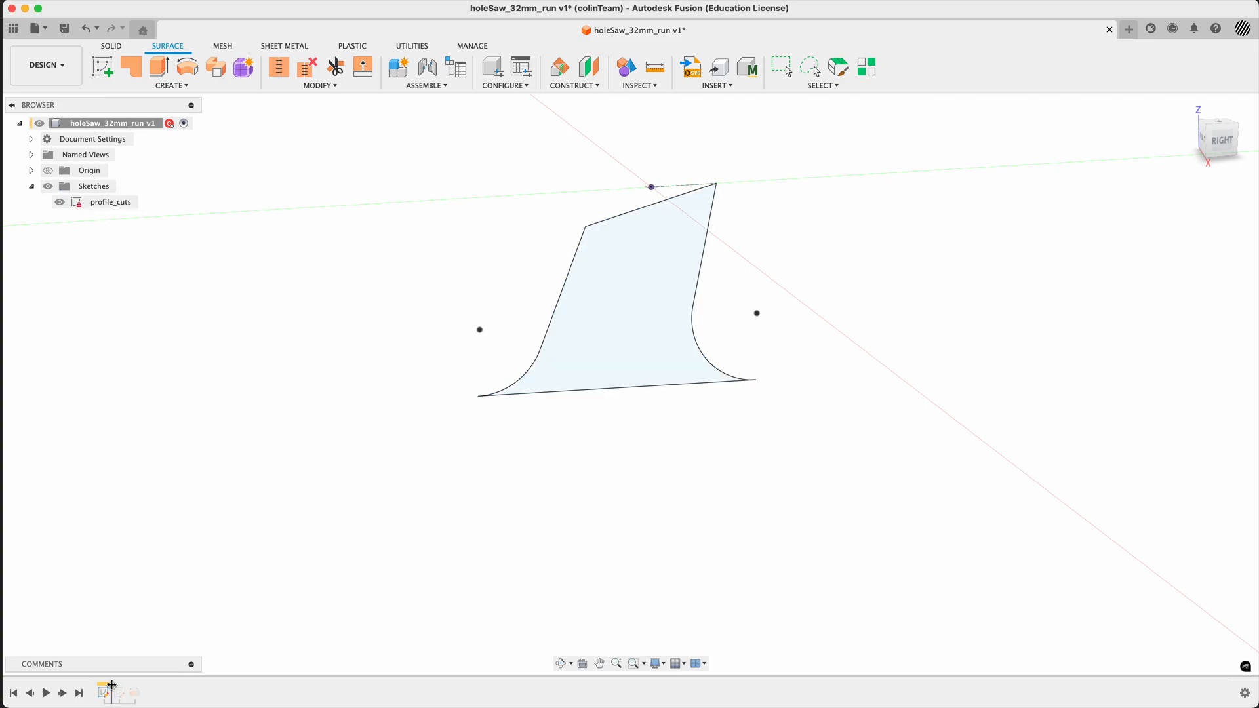
- Roll the design history forward past the profile_lateral sketch and open that sketch for editing
drag(111, 687, 127, 687)
scroll(612, 476, down, 5)
scroll(612, 476, down, 3)
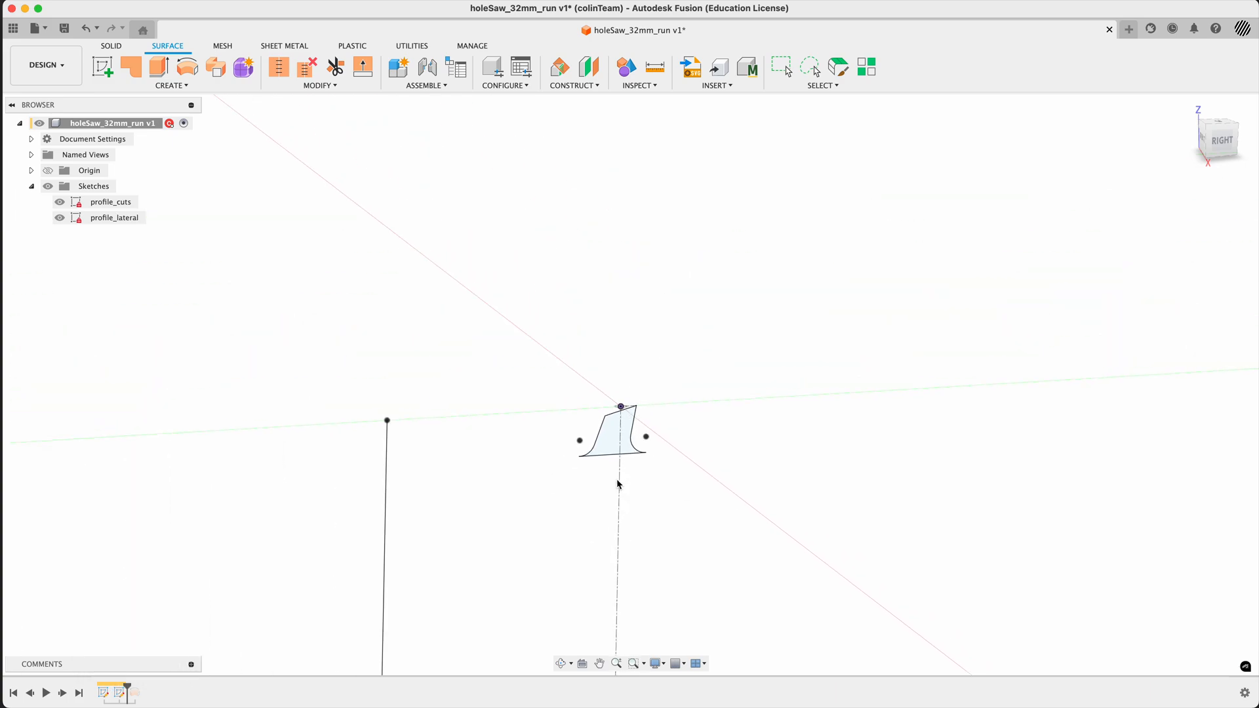
middle_drag(708, 478, 720, 357)
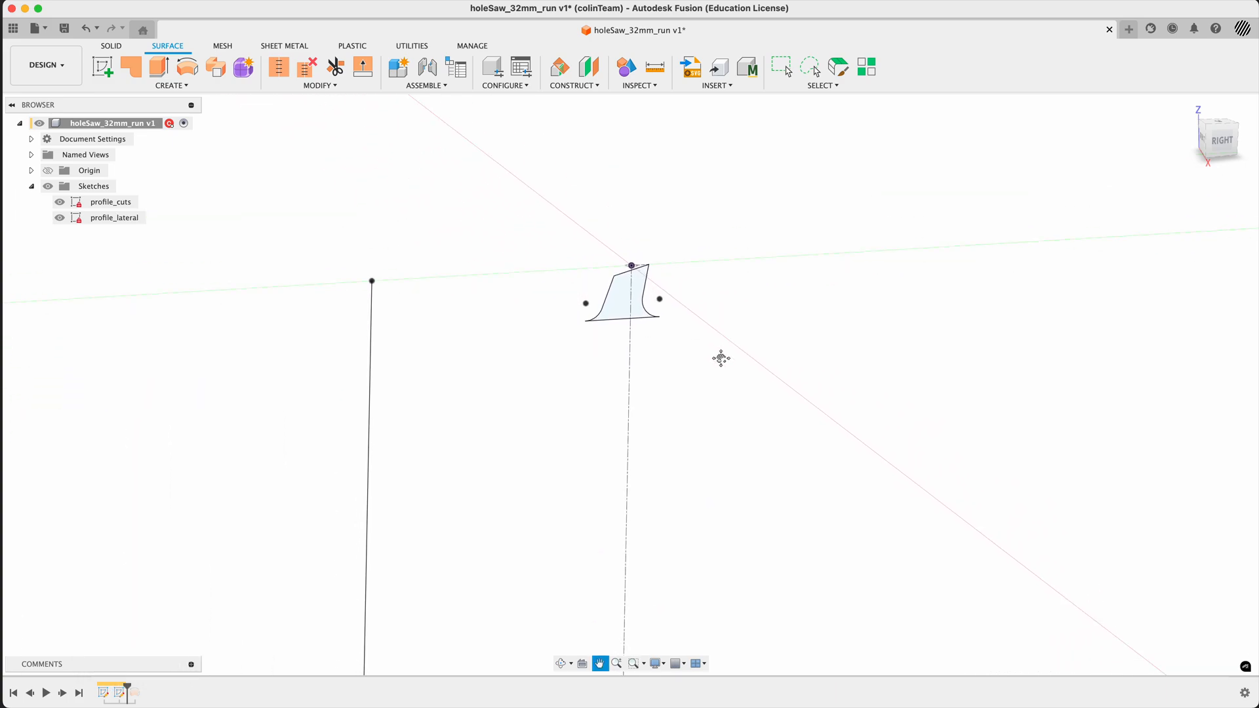
double_click(118, 694)
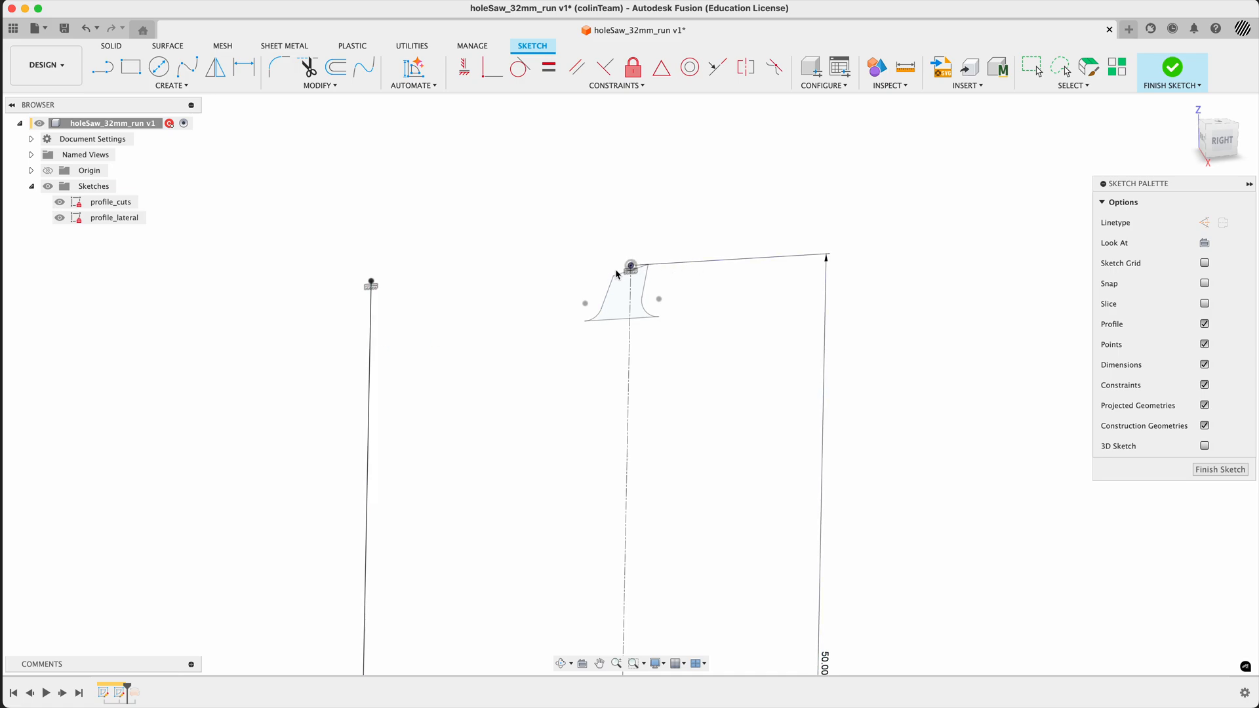
scroll(620, 272, down, 4)
middle_drag(669, 413, 652, 314)
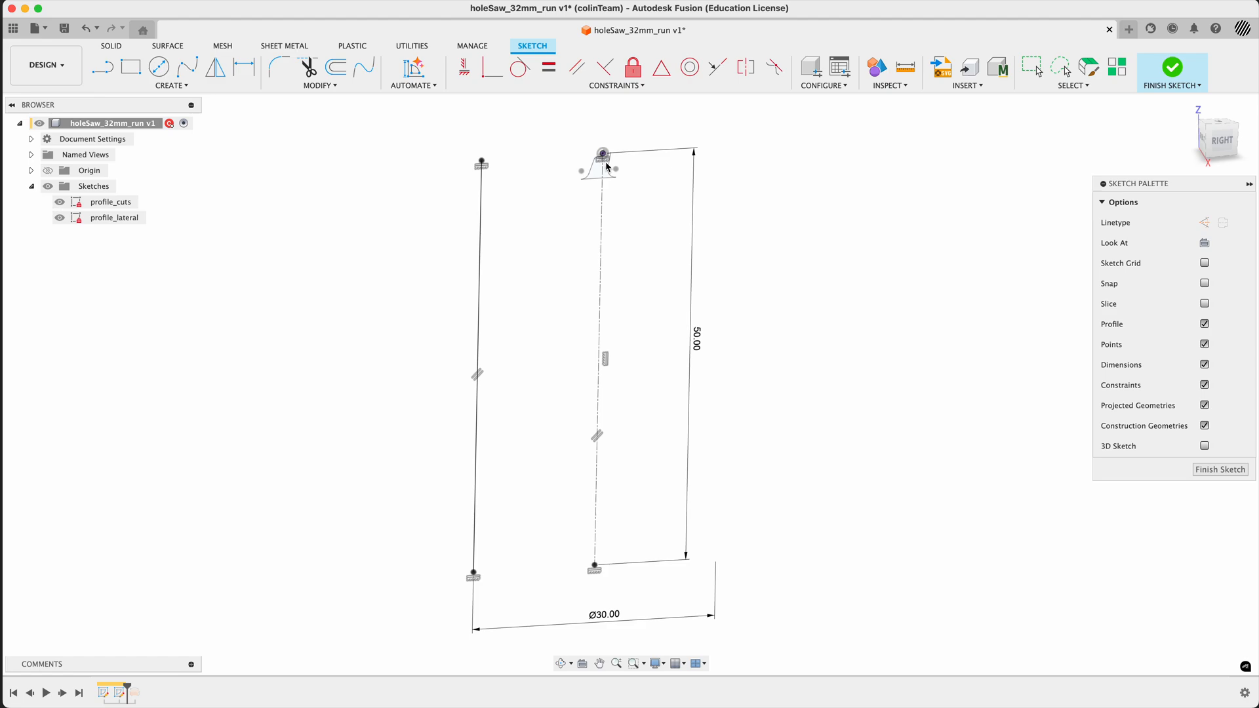
- Delete the 50 mm length dimension and the horizontal constraint aligning the outer line's upper endpoint with the origin
click(697, 342)
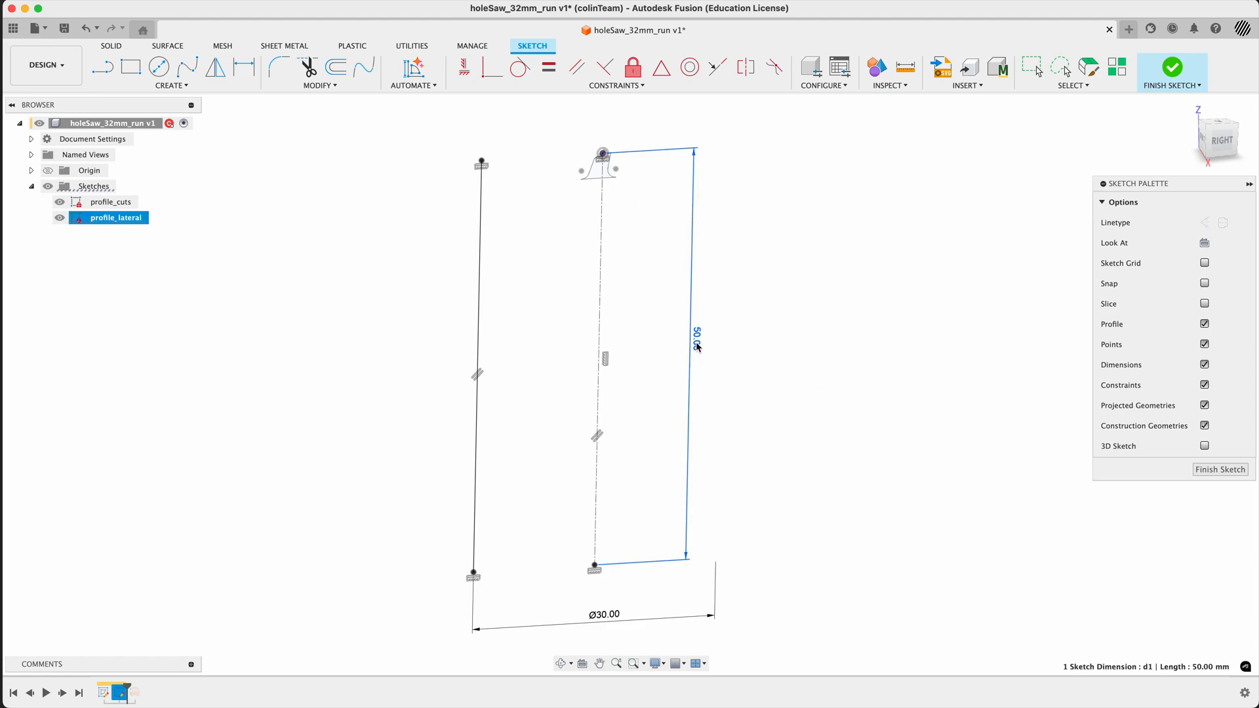
key(Delete)
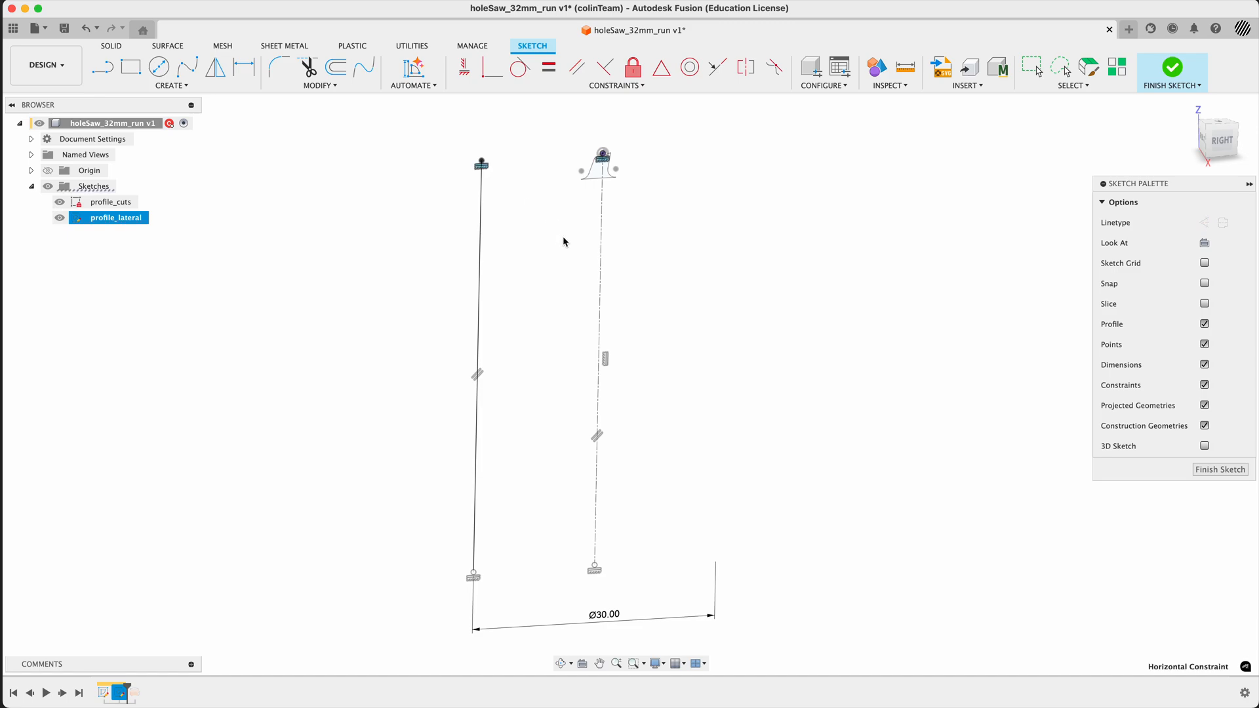
key(Delete)
- Lower the outer line's upper endpoint and constrain it coincident with the tooth's base line
drag(482, 162, 483, 194)
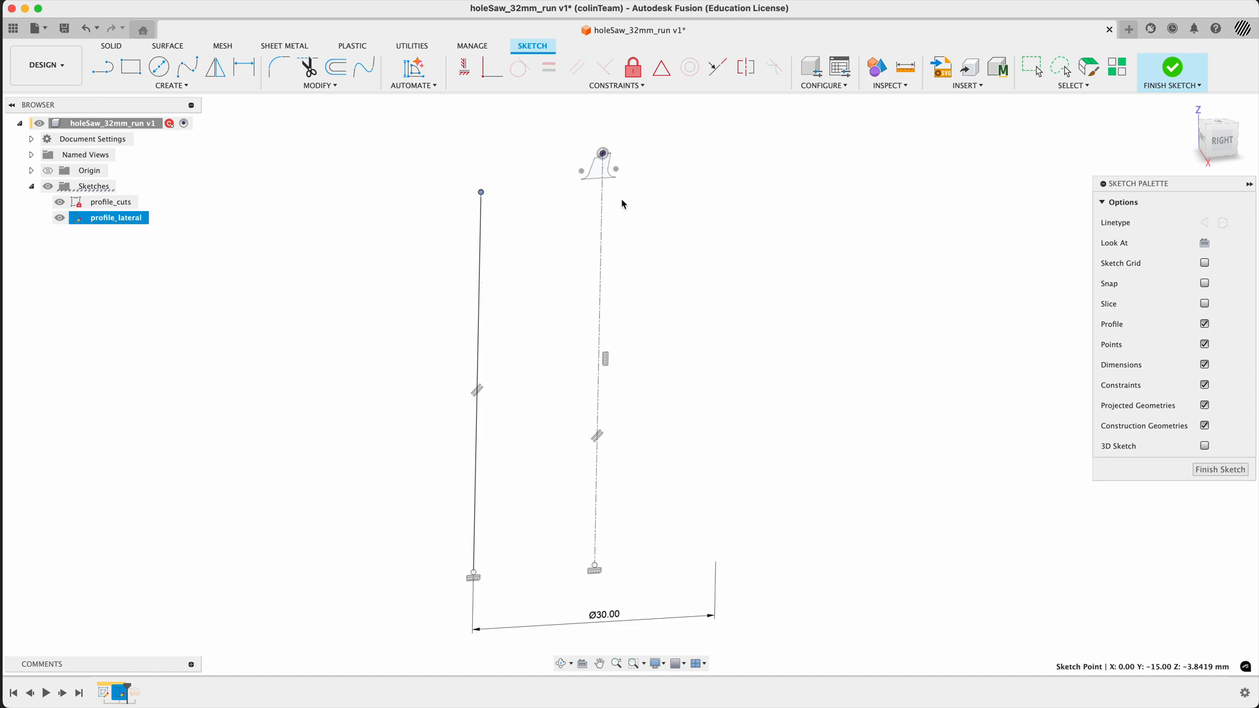
click(492, 68)
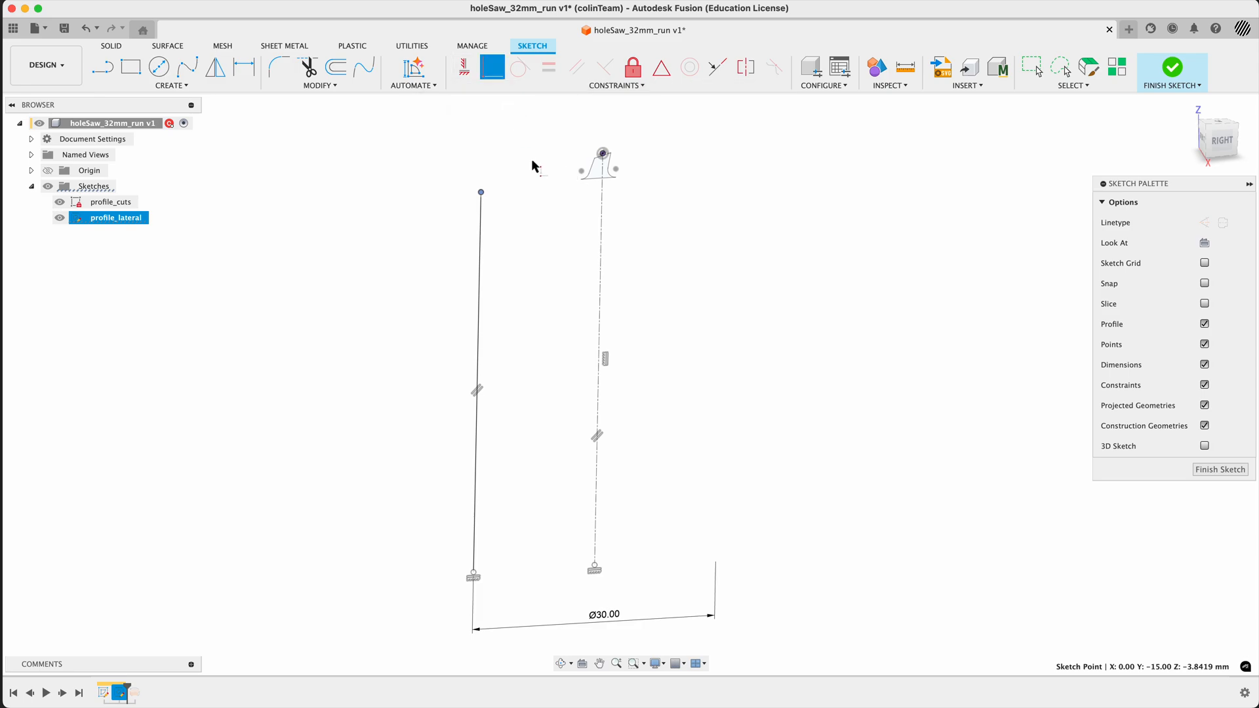
click(599, 177)
scroll(590, 186, up, 4)
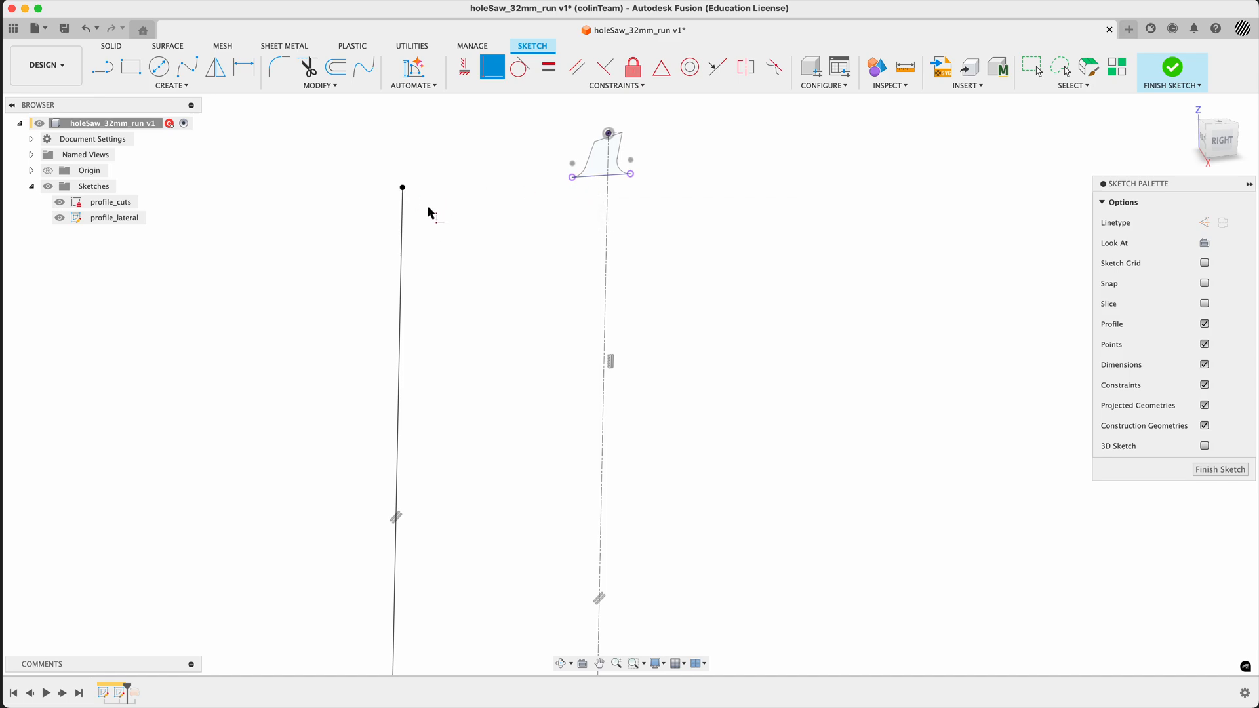
scroll(431, 190, up, 3)
scroll(441, 184, down, 3)
scroll(579, 402, down, 4)
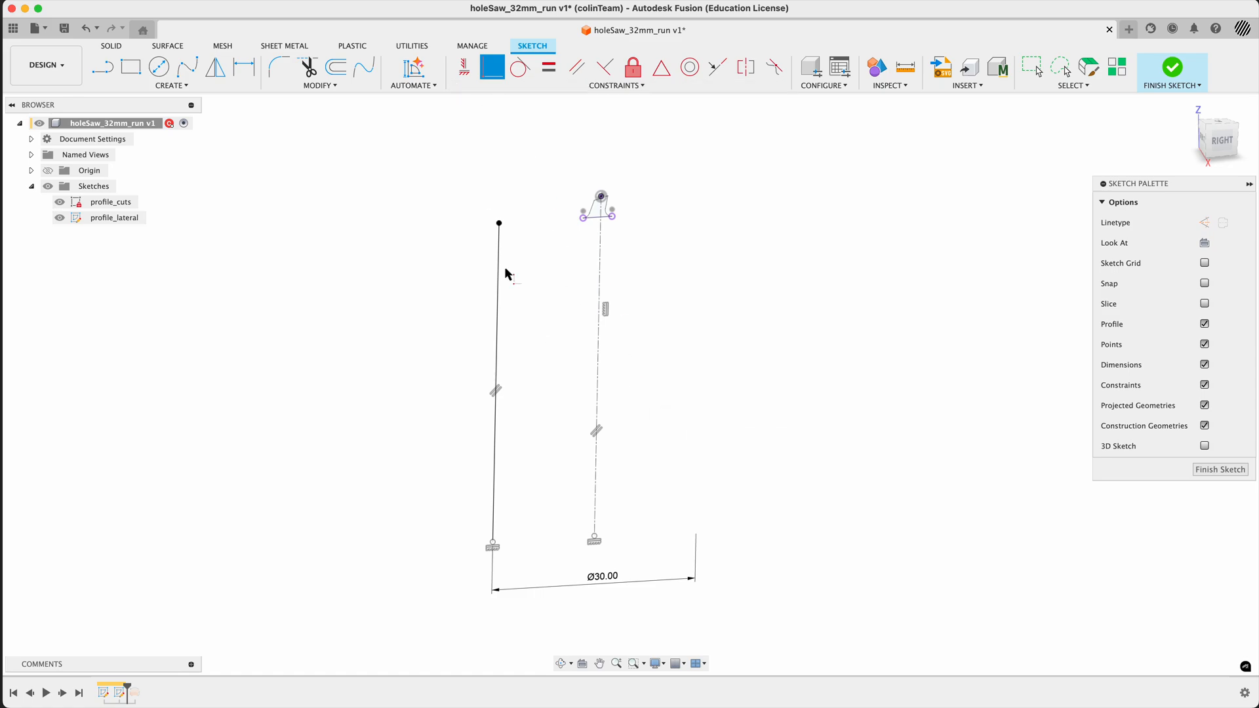
- Dimension the outer line from its lower endpoint to its upper endpoint as 50 mm
key(d)
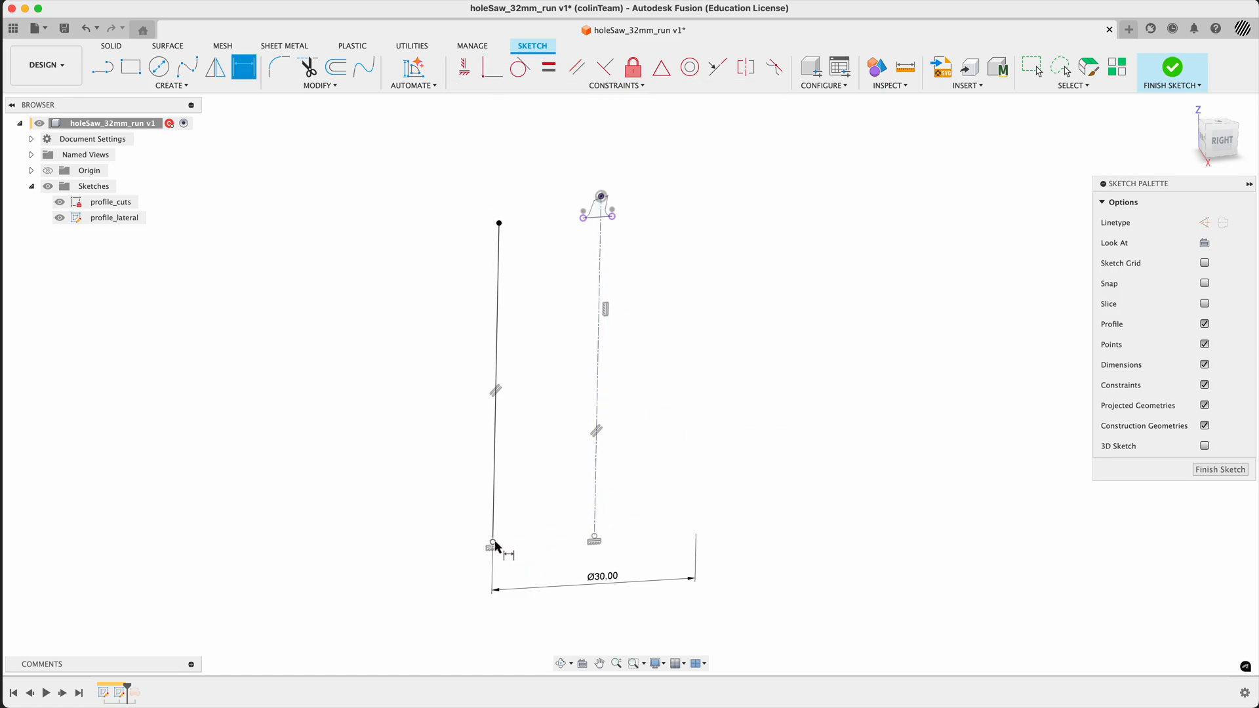
click(493, 544)
click(499, 223)
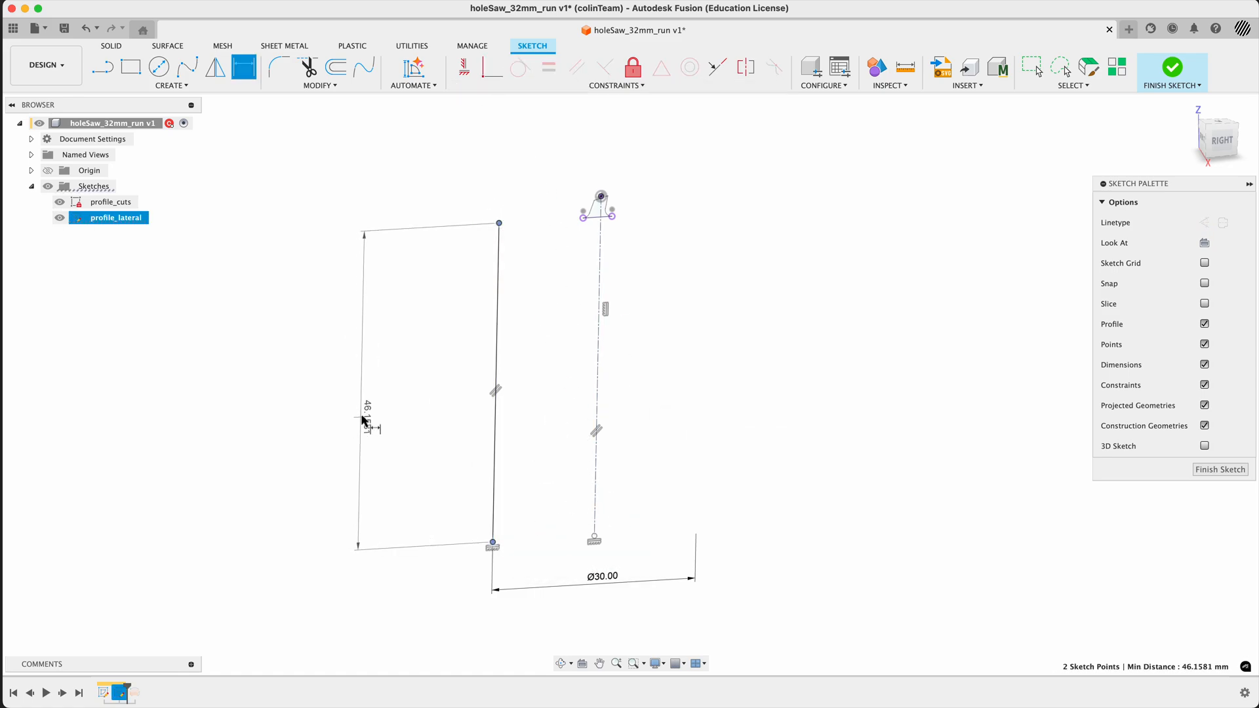
click(362, 420)
text(50)
key(Return)
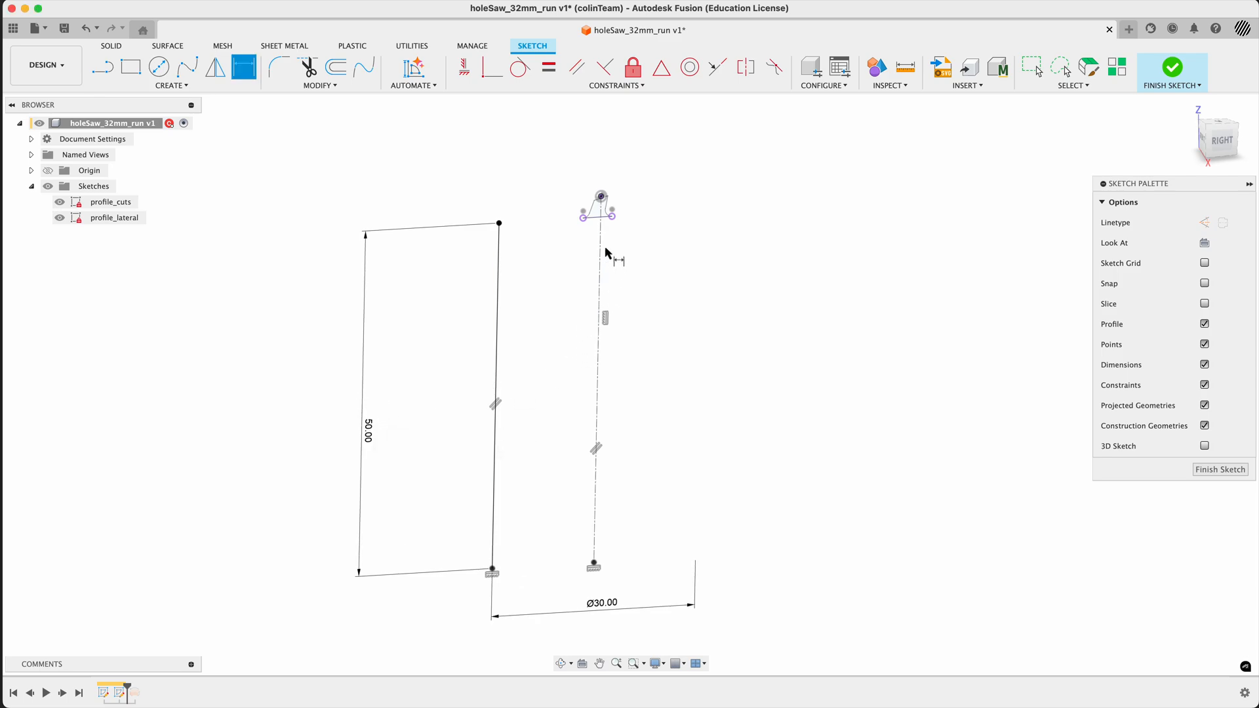
- Finish the profile_lateral sketch and roll the design history forward past the revolved surface
shift+middle_drag(589, 261, 605, 276)
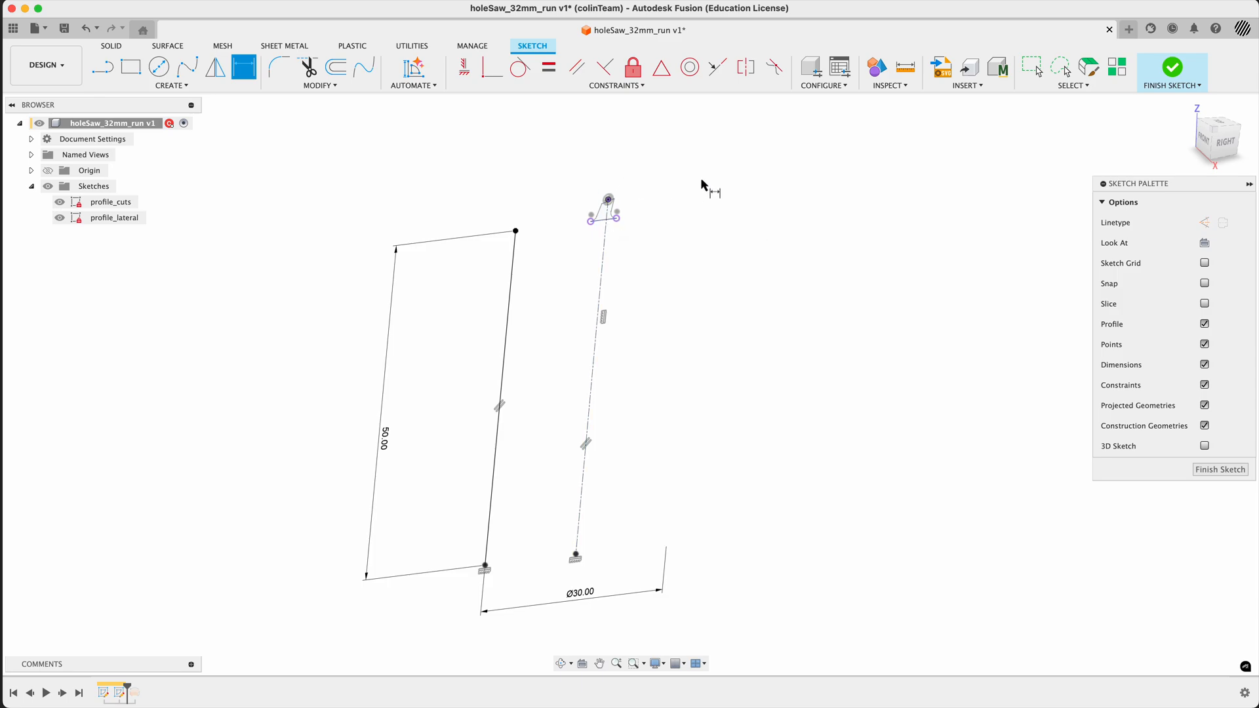
click(1233, 148)
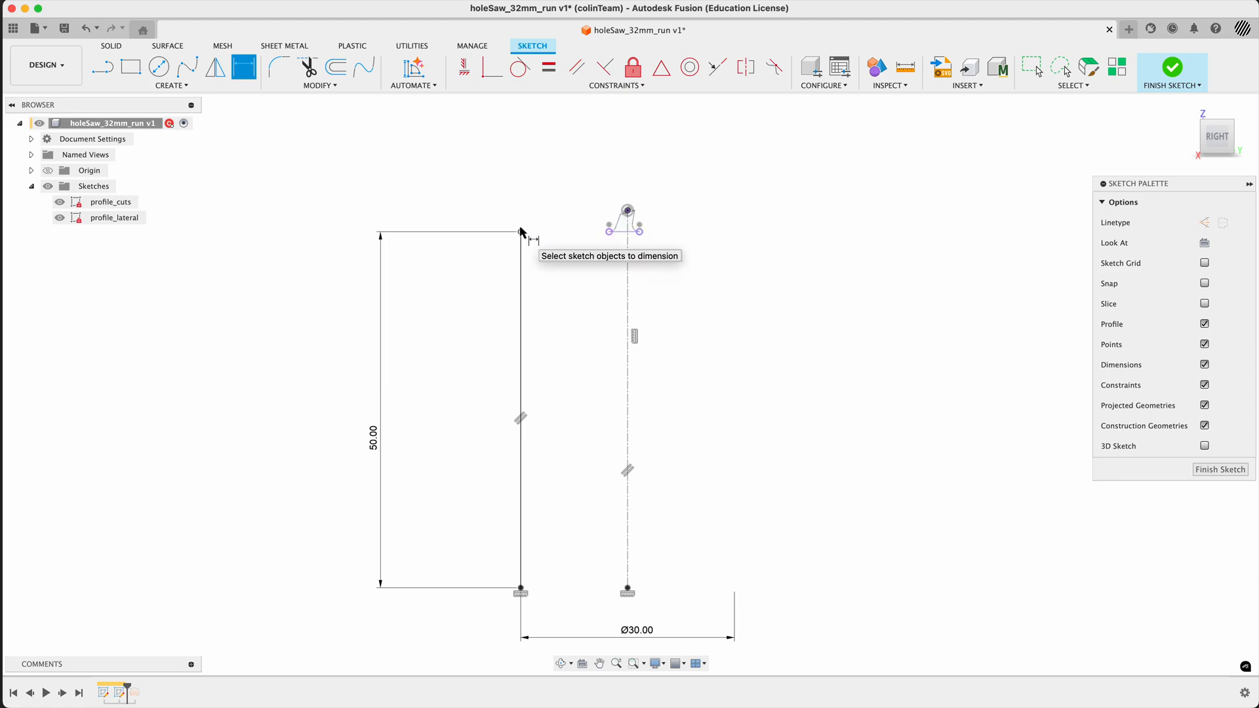
scroll(523, 224, up, 2)
scroll(523, 219, down, 2)
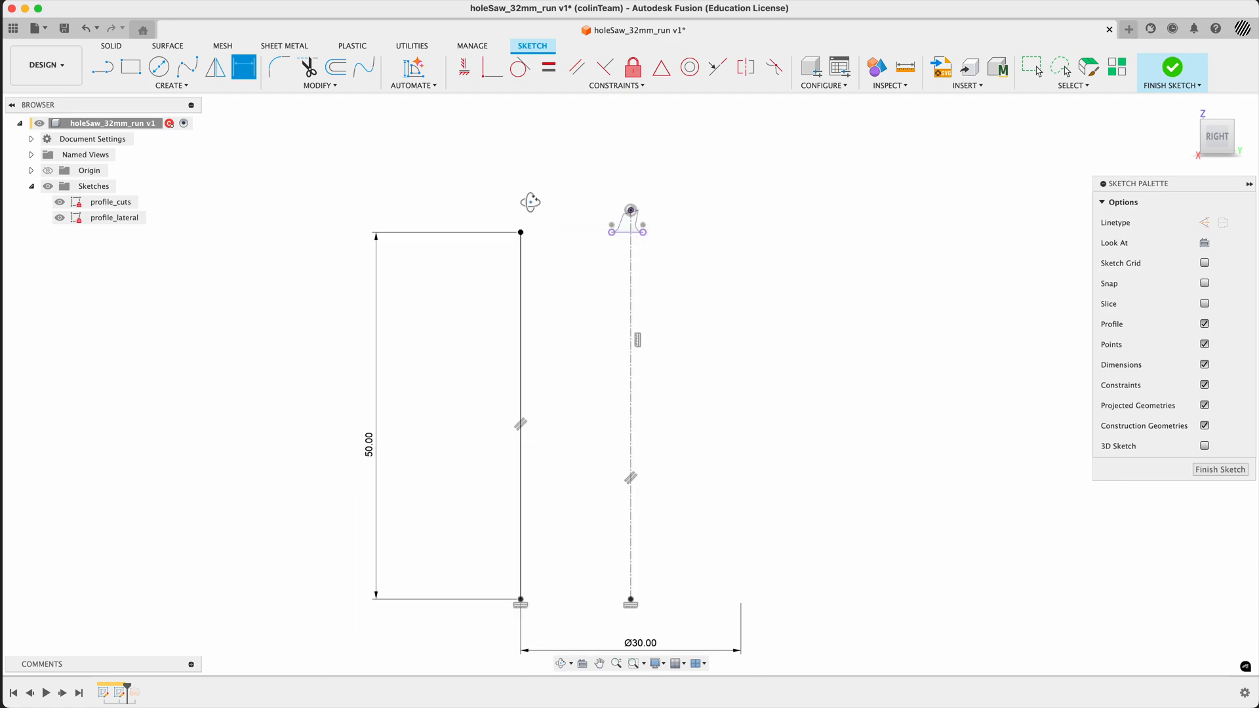
shift+middle_drag(532, 203, 550, 236)
click(1172, 71)
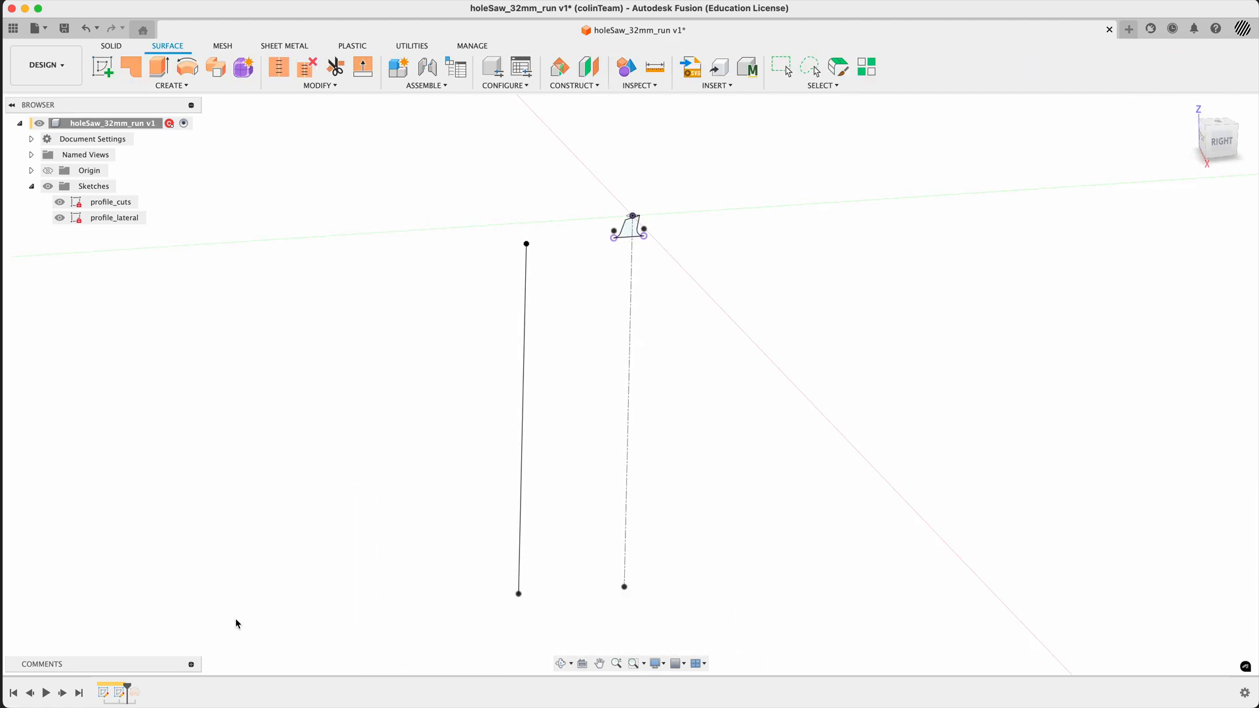
click(79, 694)
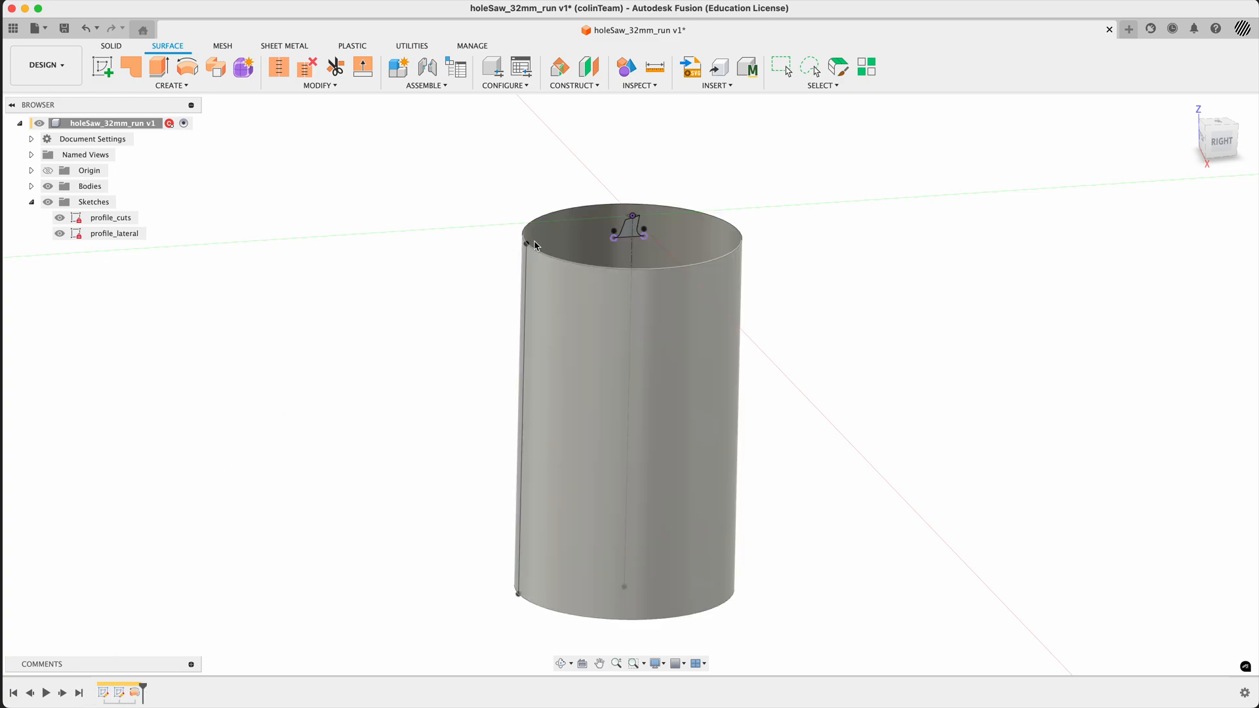
- Reopen the outer line's sketch for editing and check the hole saw's tooth shape in the browser's Craftsman reference photo
scroll(533, 250, up, 3)
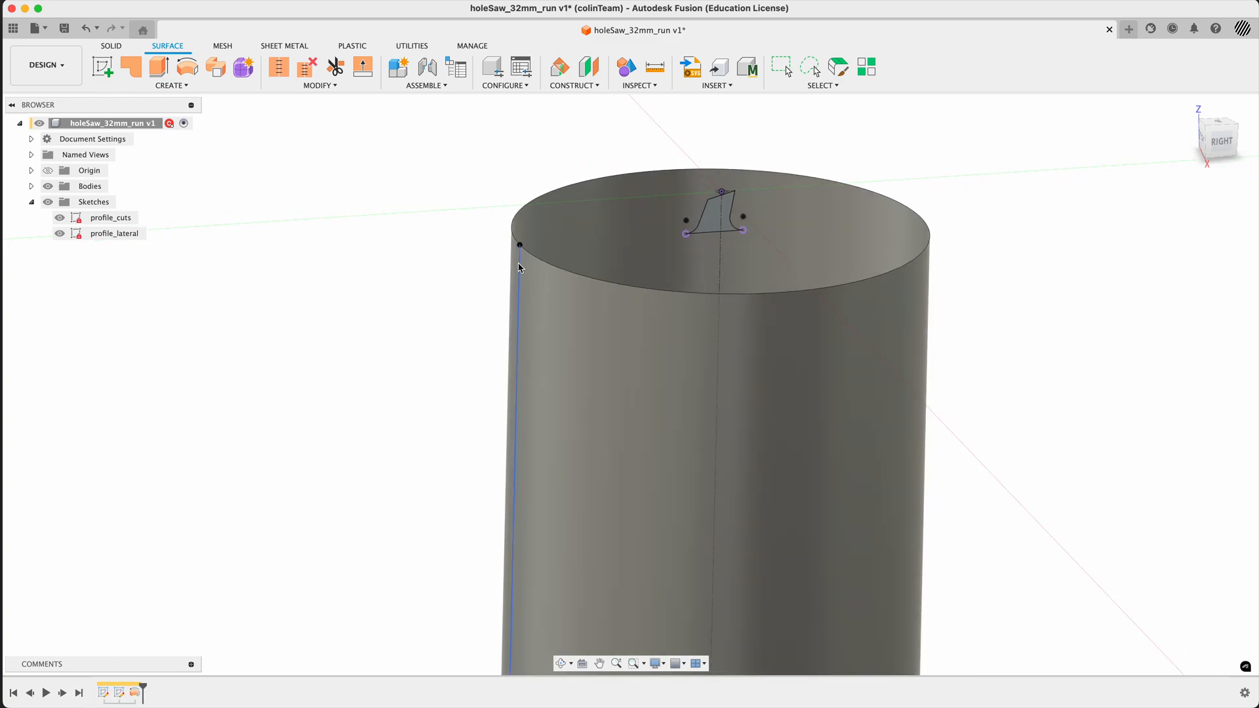
right_click(519, 268)
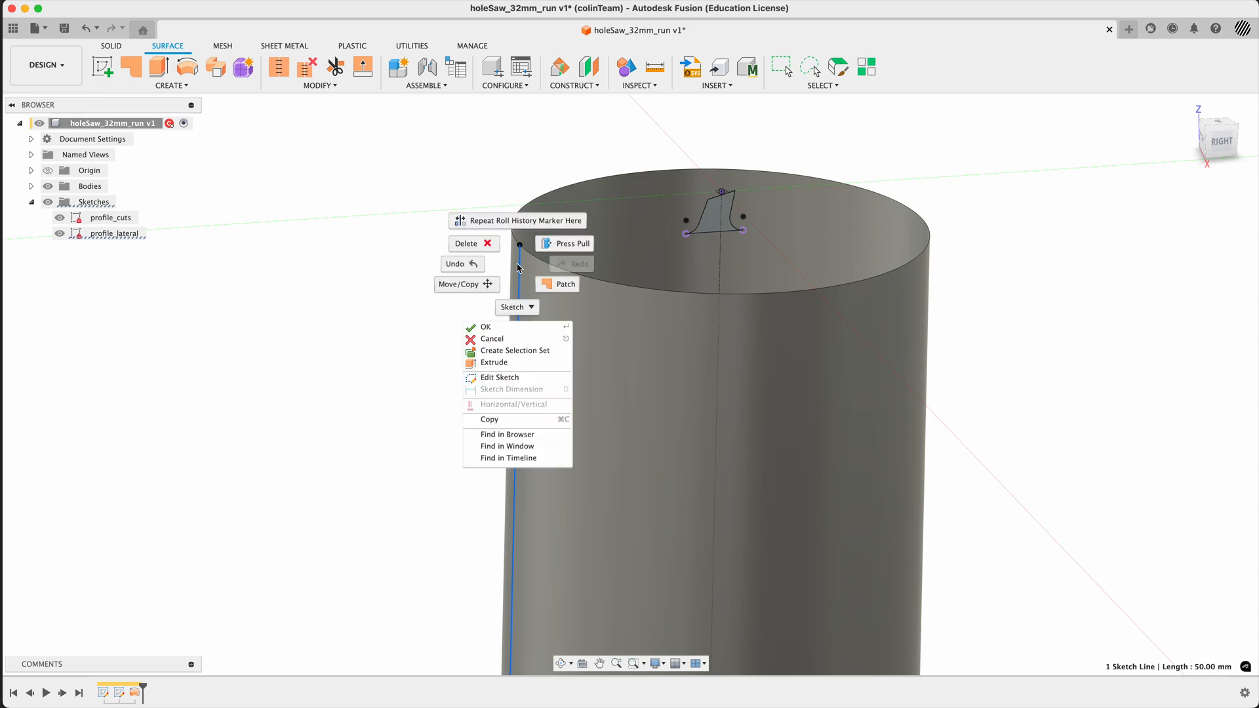
click(501, 377)
click(1228, 149)
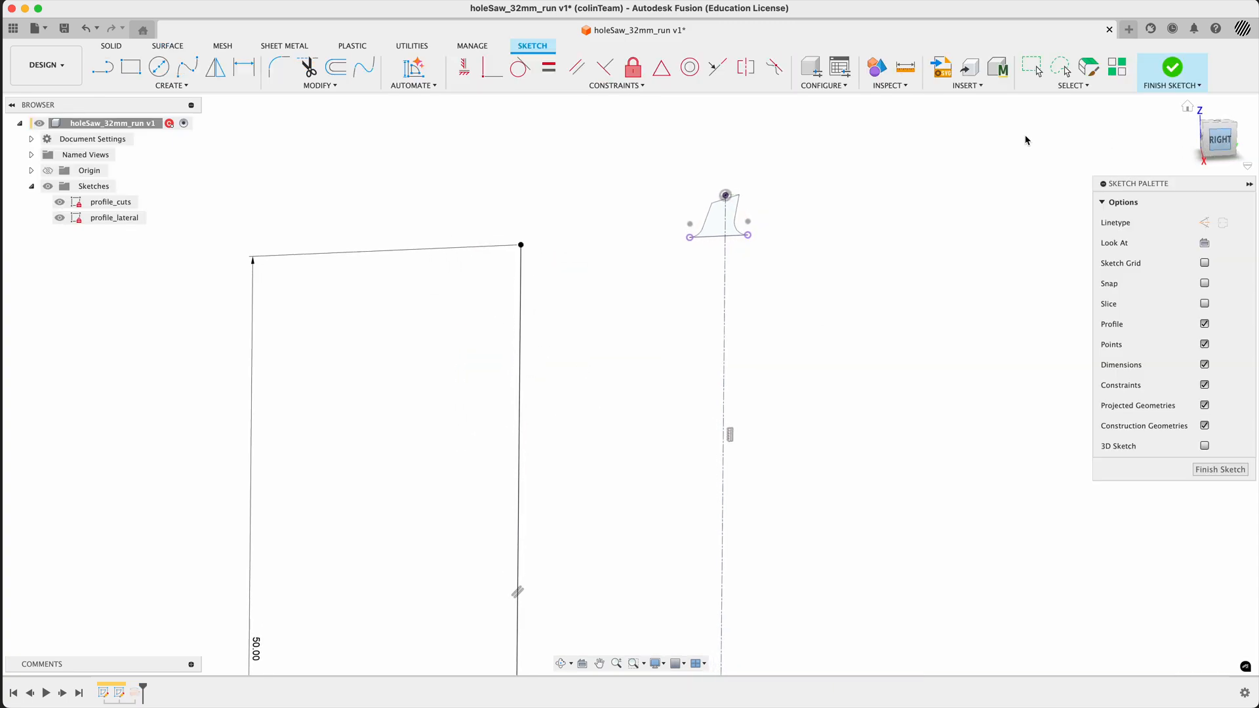
scroll(545, 240, up, 5)
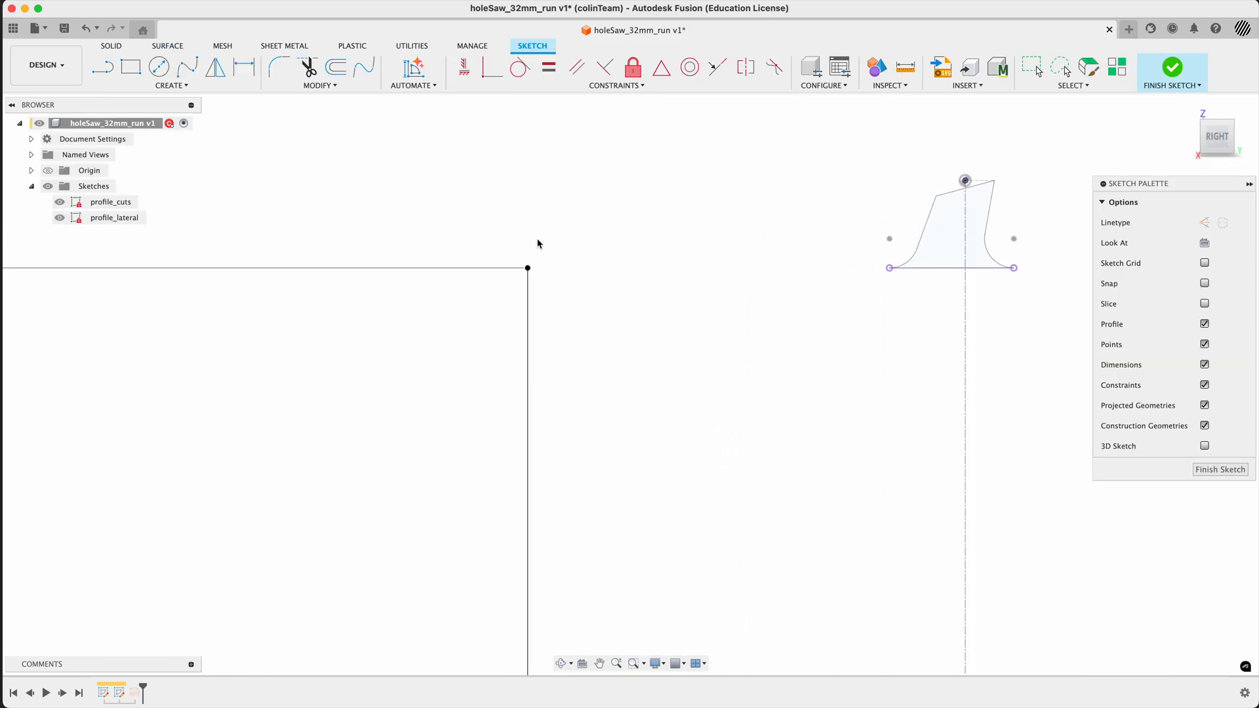
key(super+Tab)
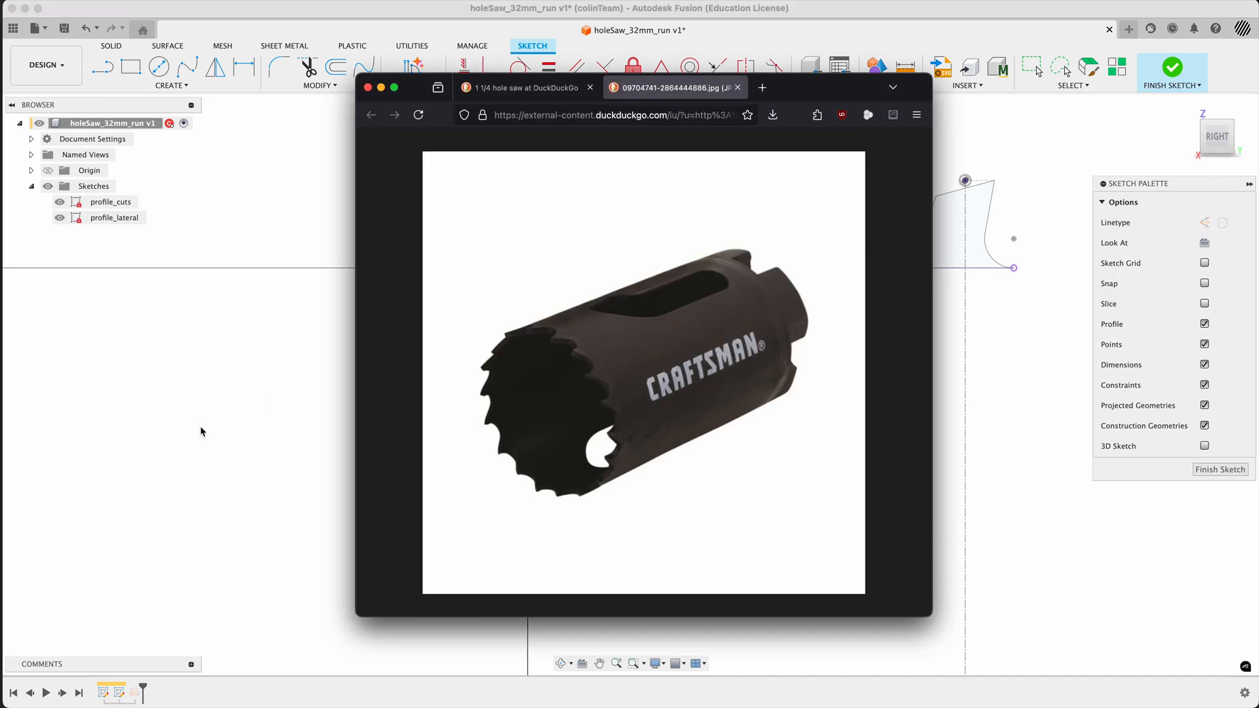
key(super+Tab)
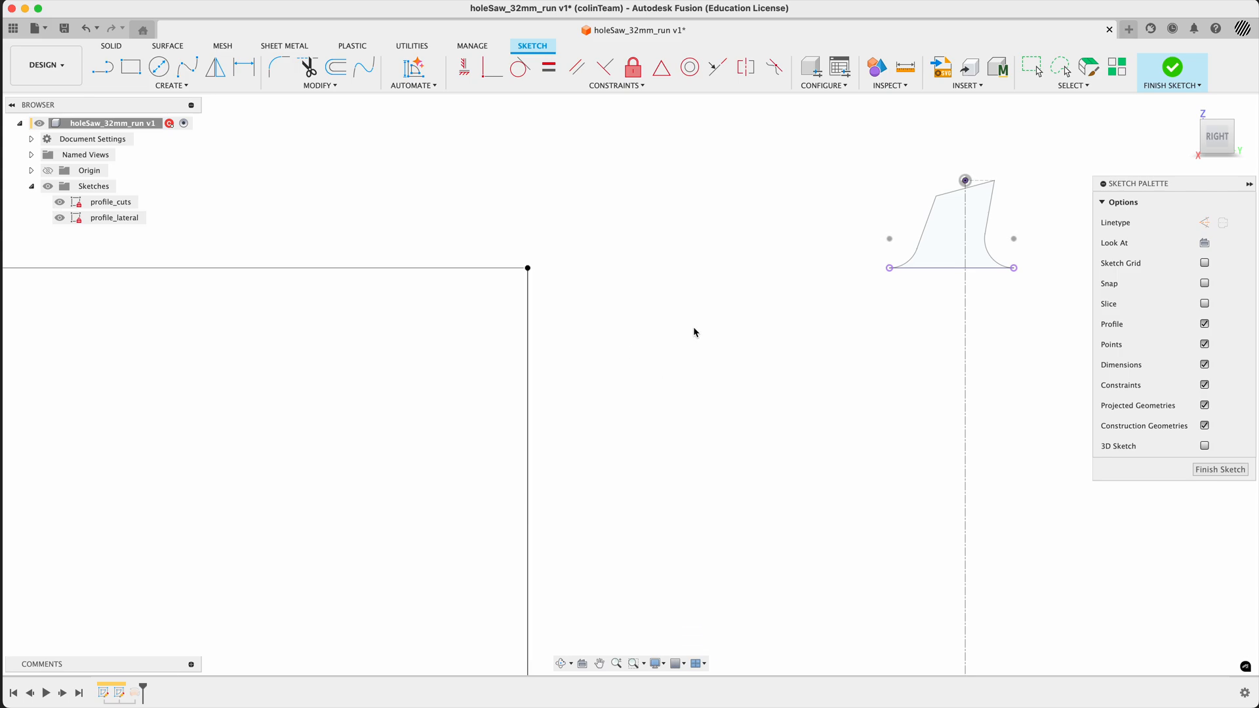
- Sketch a V-shaped flare from the outer line's upper endpoint: a tangent arc, slanted line, horizontal top line, opposite slanted line and second tangent arc
click(103, 66)
scroll(528, 269, up, 2)
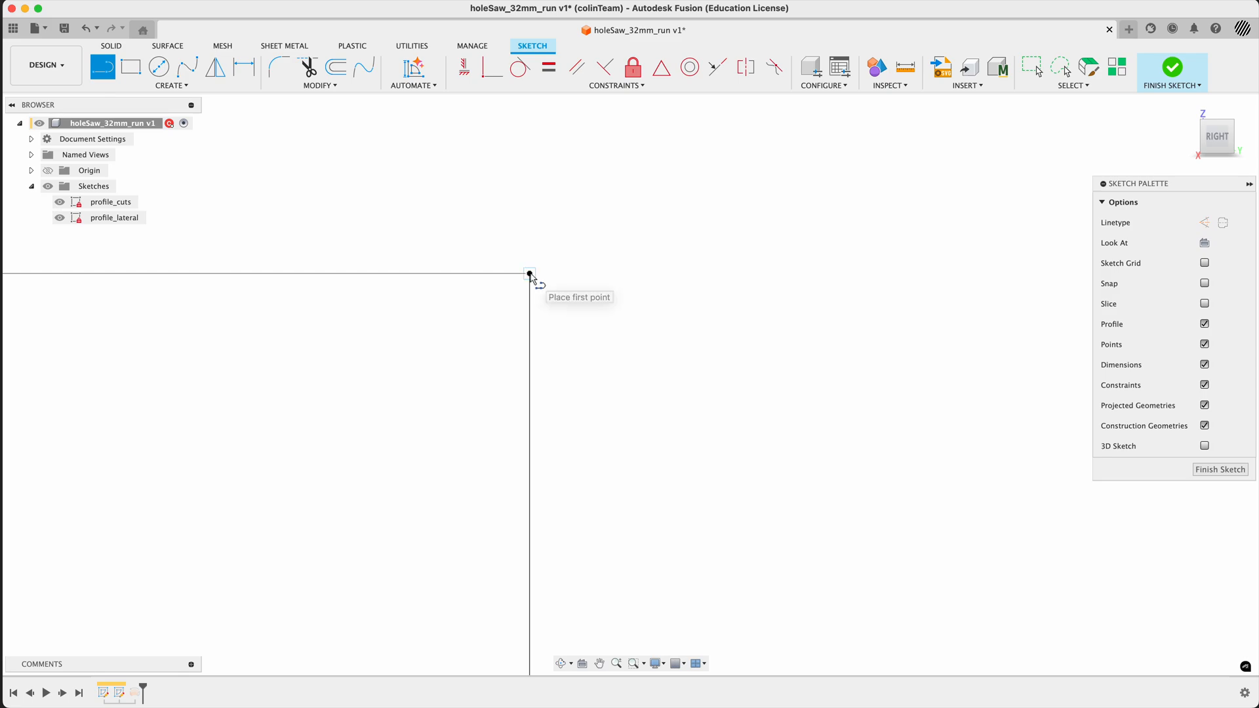
drag(529, 272, 513, 215)
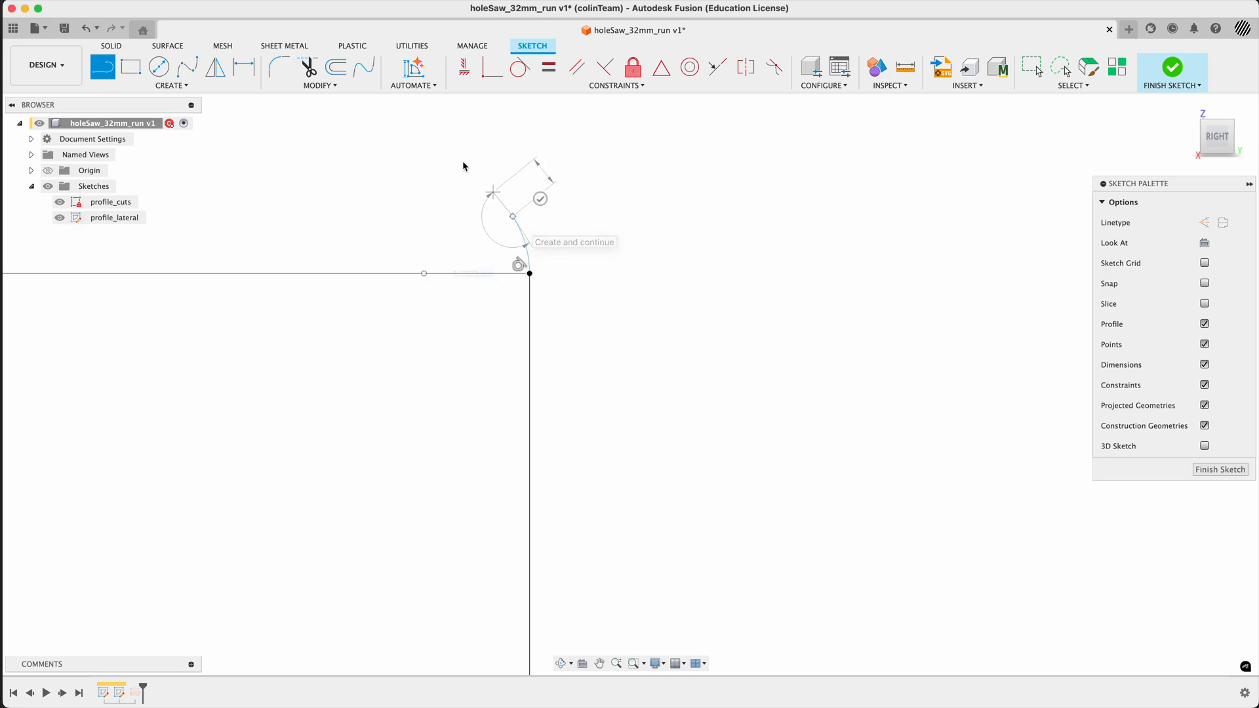
click(455, 127)
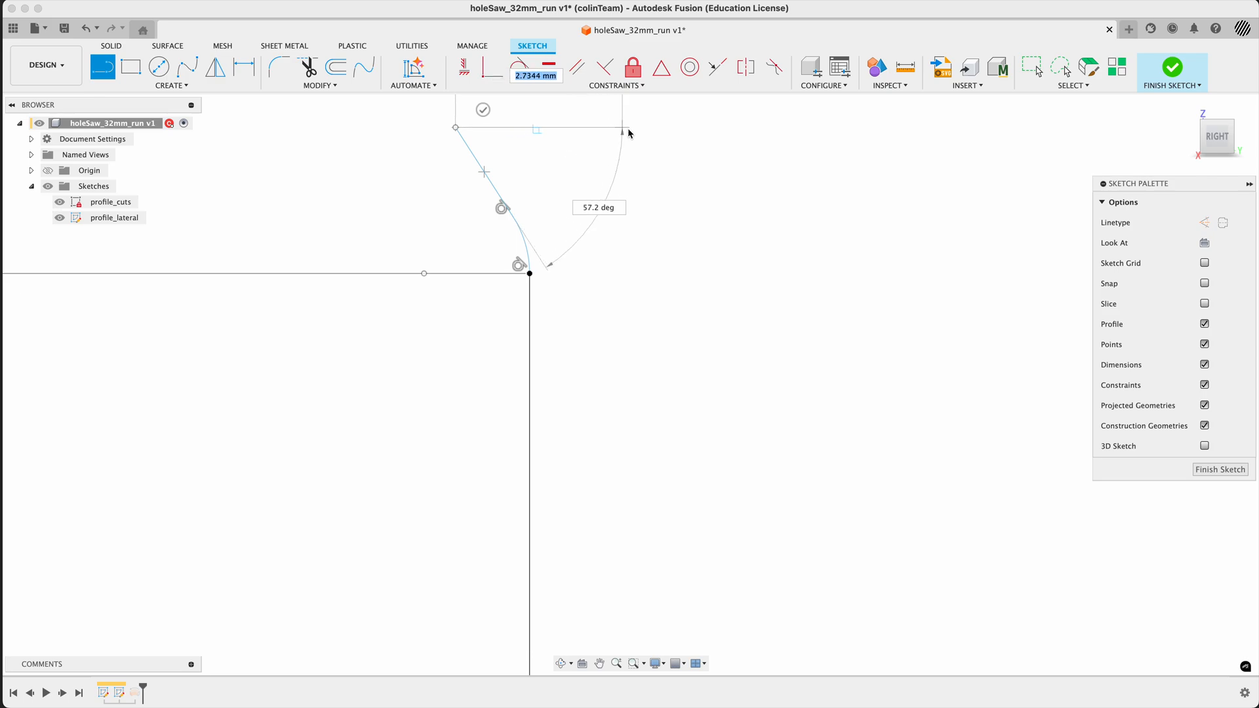
click(633, 126)
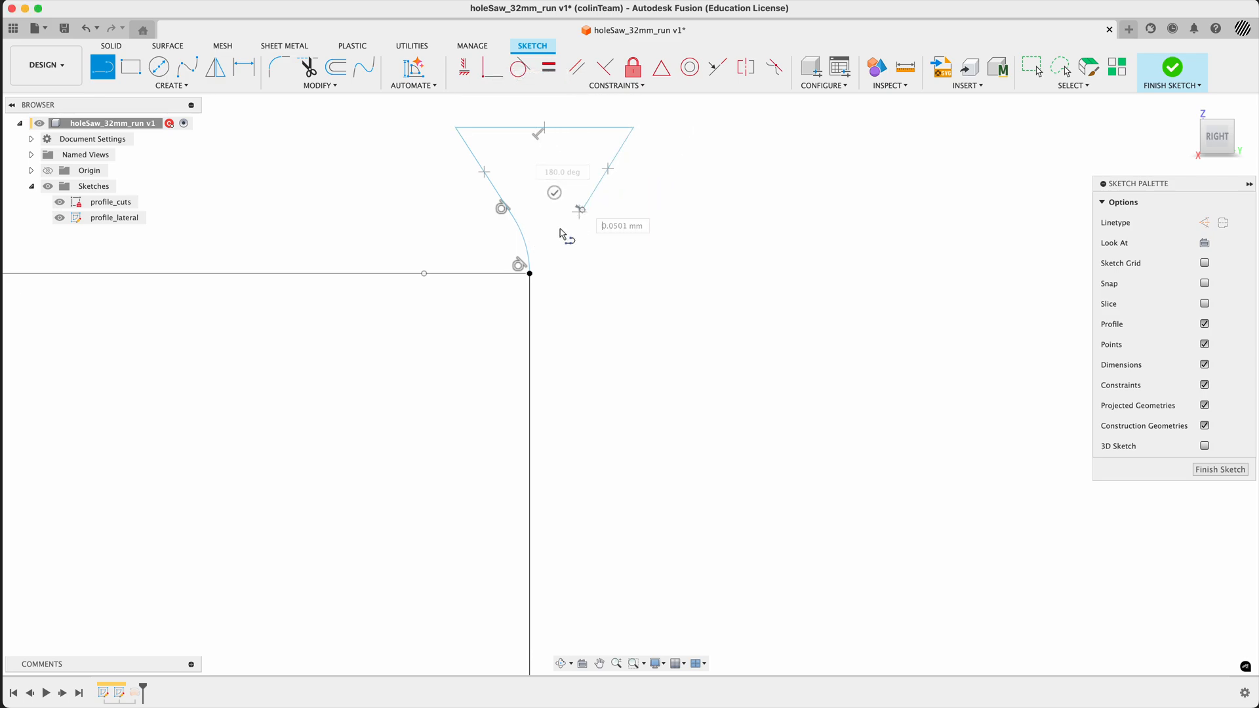
click(582, 210)
drag(533, 269, 550, 288)
key(Escape)
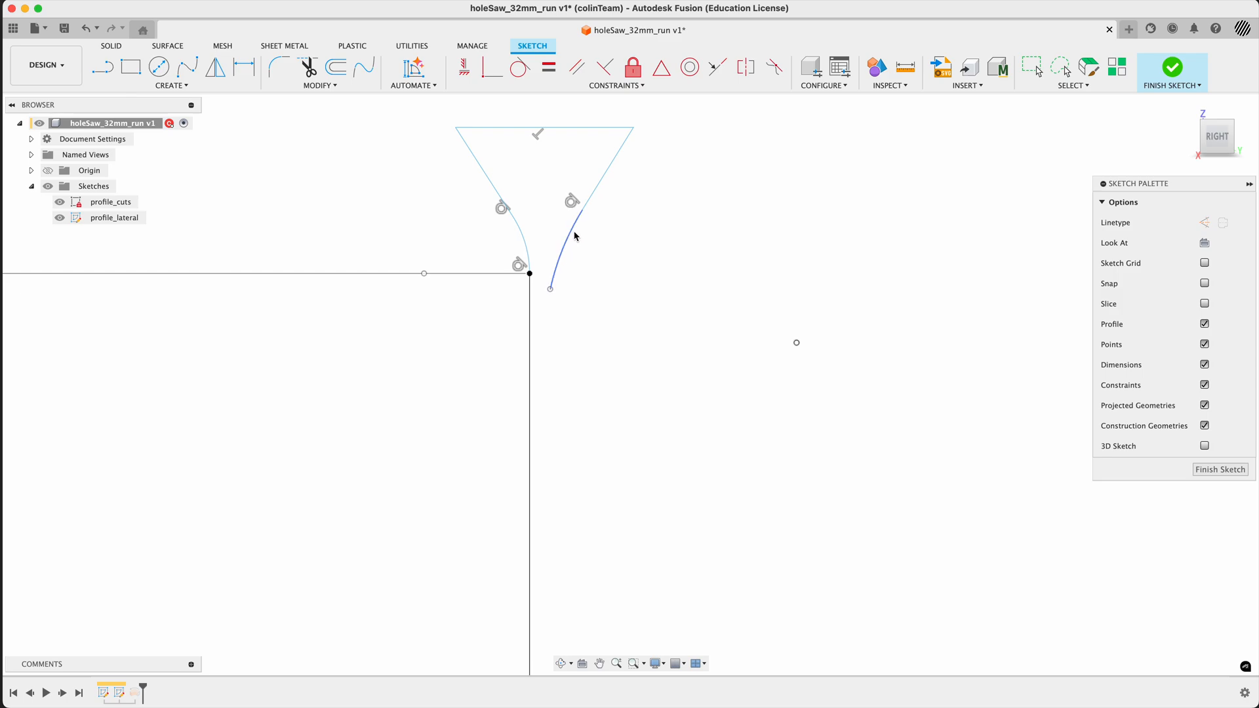
drag(588, 203, 577, 186)
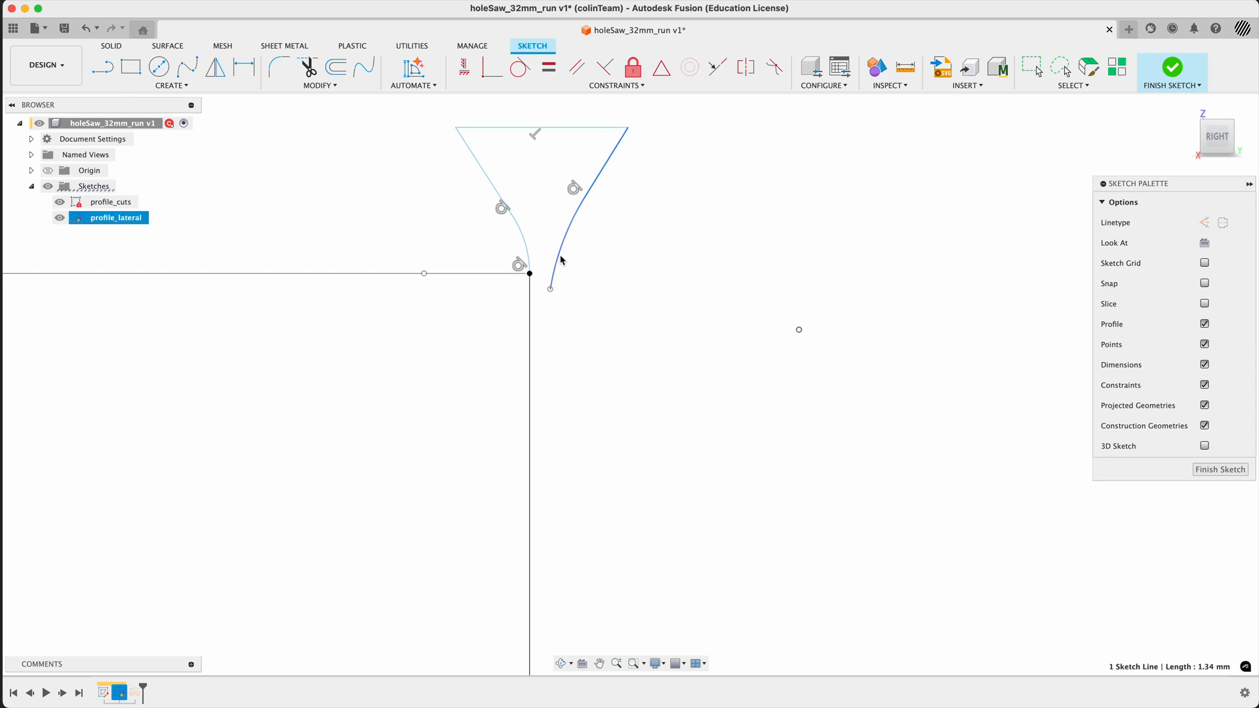
mouse_move(561, 256)
mouse_down()
mouse_move(545, 244)
mouse_move(578, 244)
mouse_up()
key(super+z)
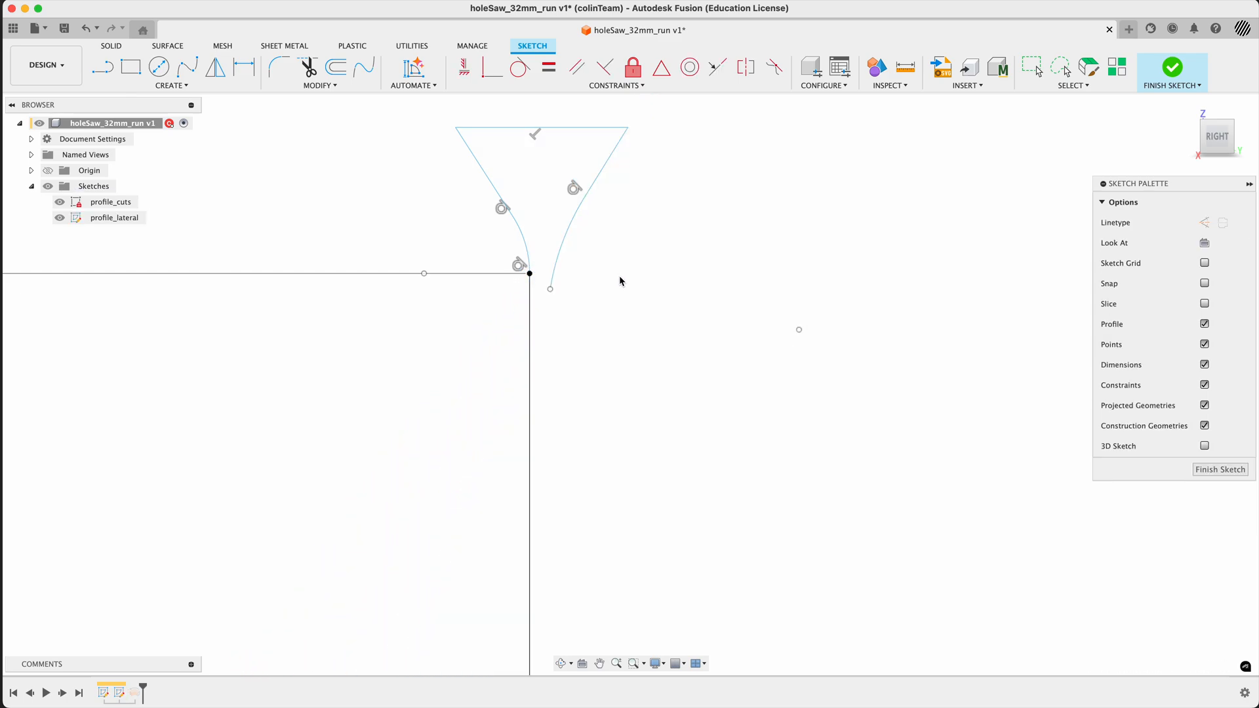
drag(551, 289, 530, 273)
key(super+z)
key(super+z)
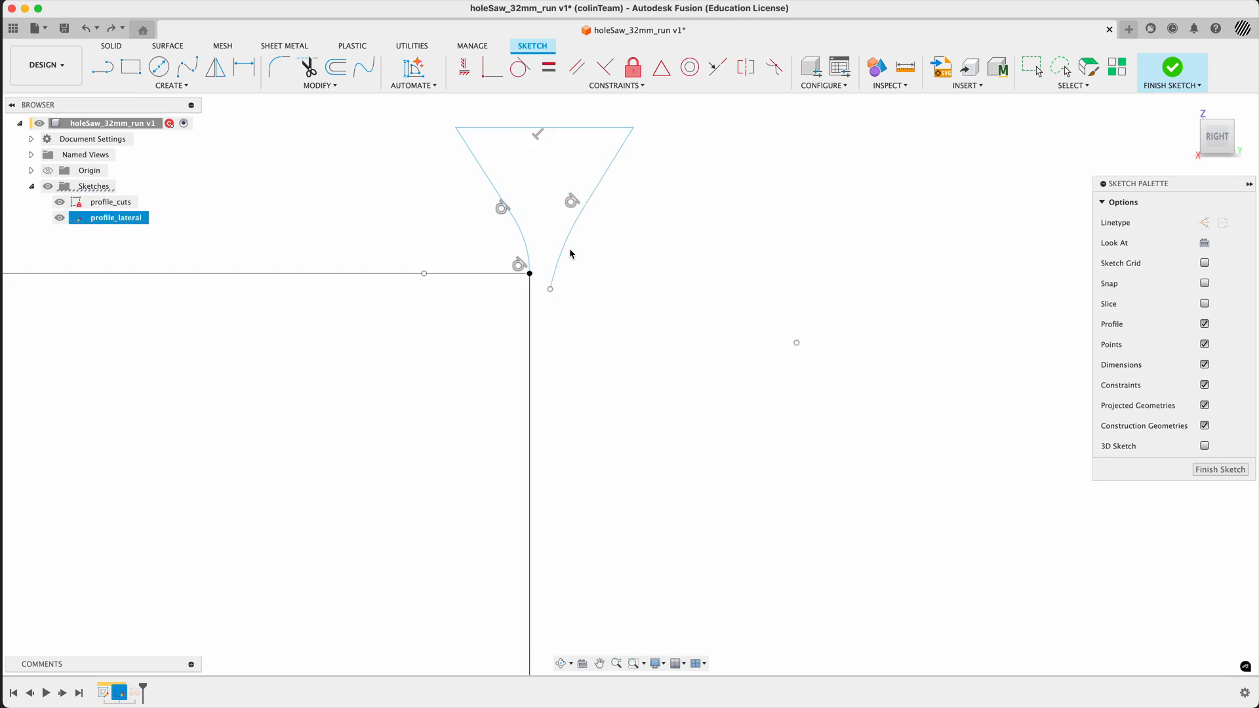
- Move the second arc closer to the outer line and make its lower endpoint coincident with the line's upper endpoint
double_click(598, 170)
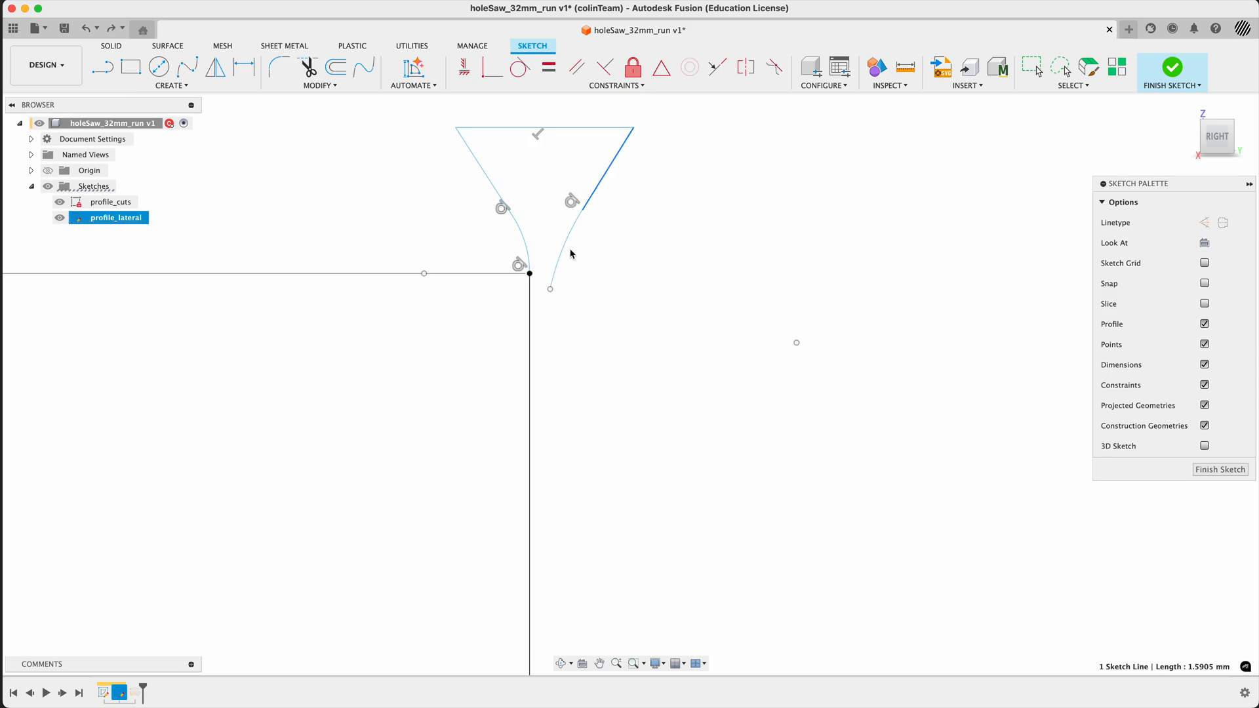
drag(563, 250, 547, 233)
click(580, 255)
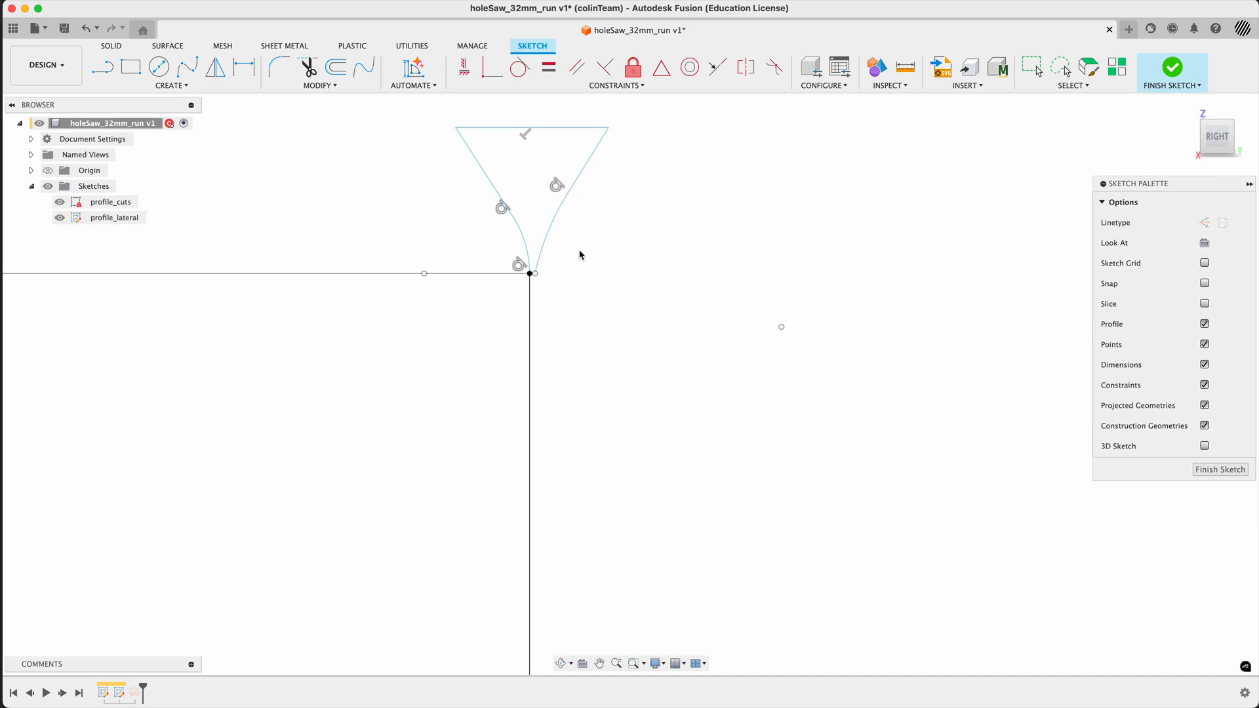
click(491, 67)
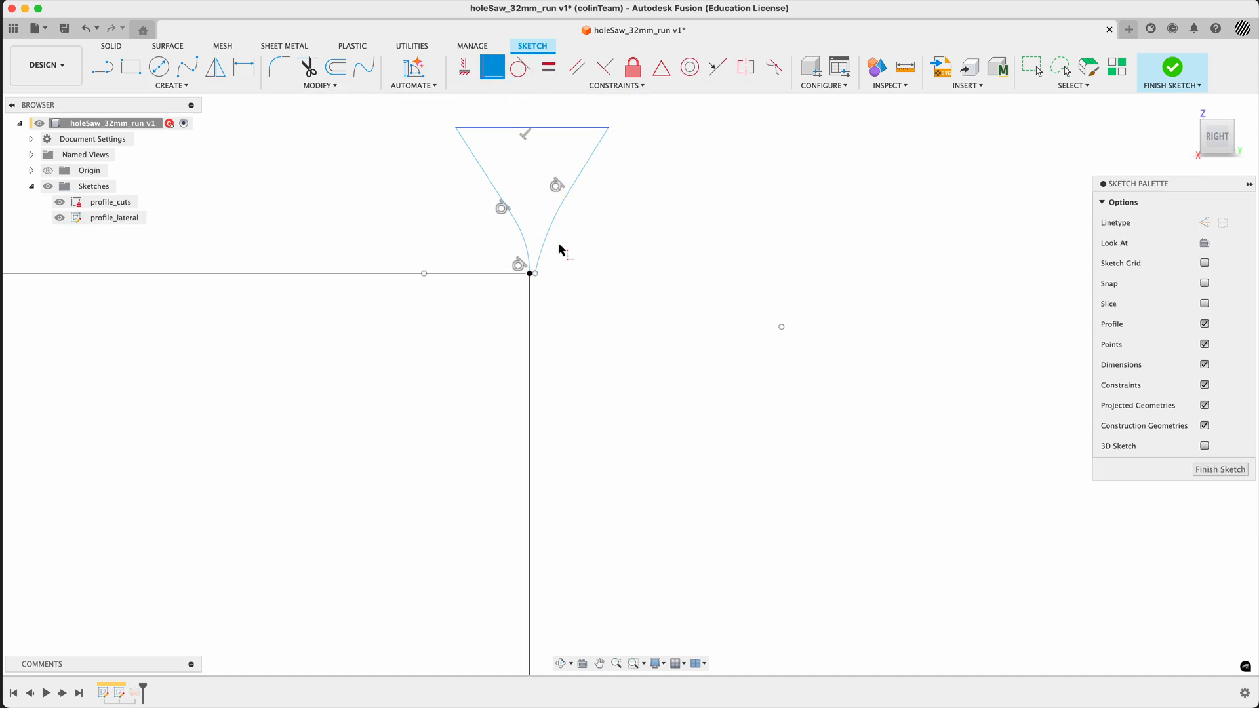
click(535, 274)
click(530, 273)
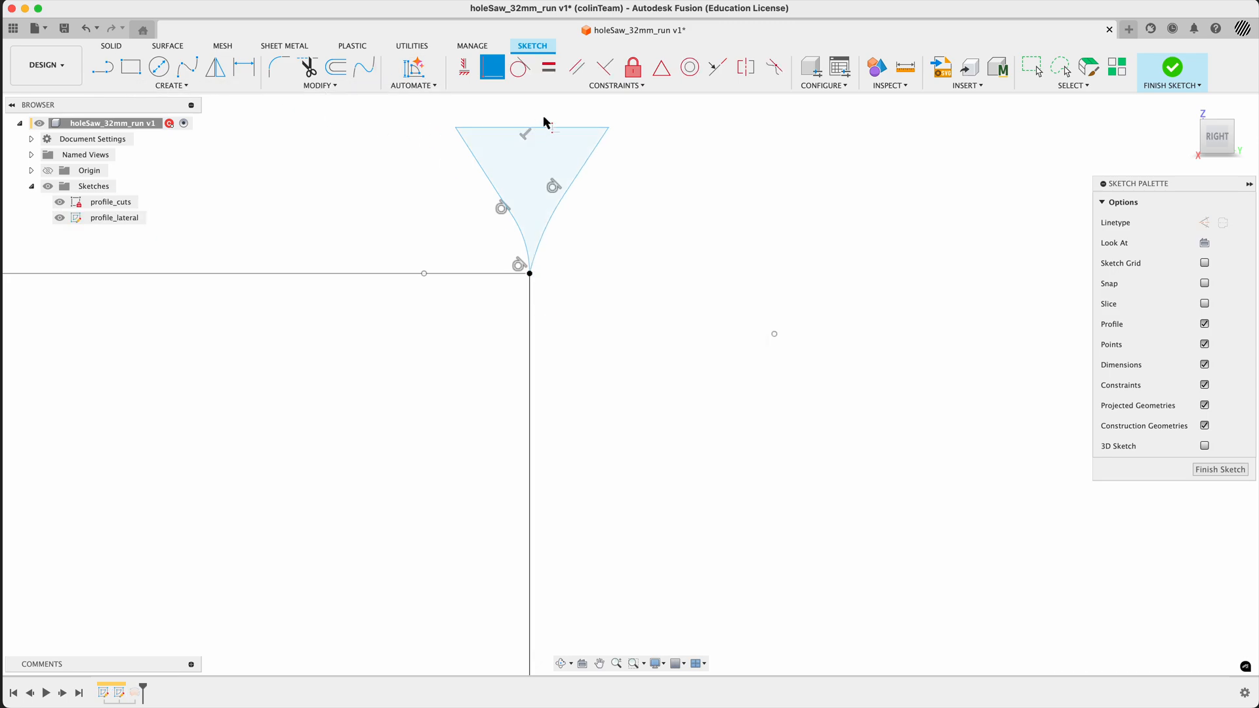
- Make the second arc tangent to the outer line and lower its junction with the slanted line
click(520, 67)
click(539, 248)
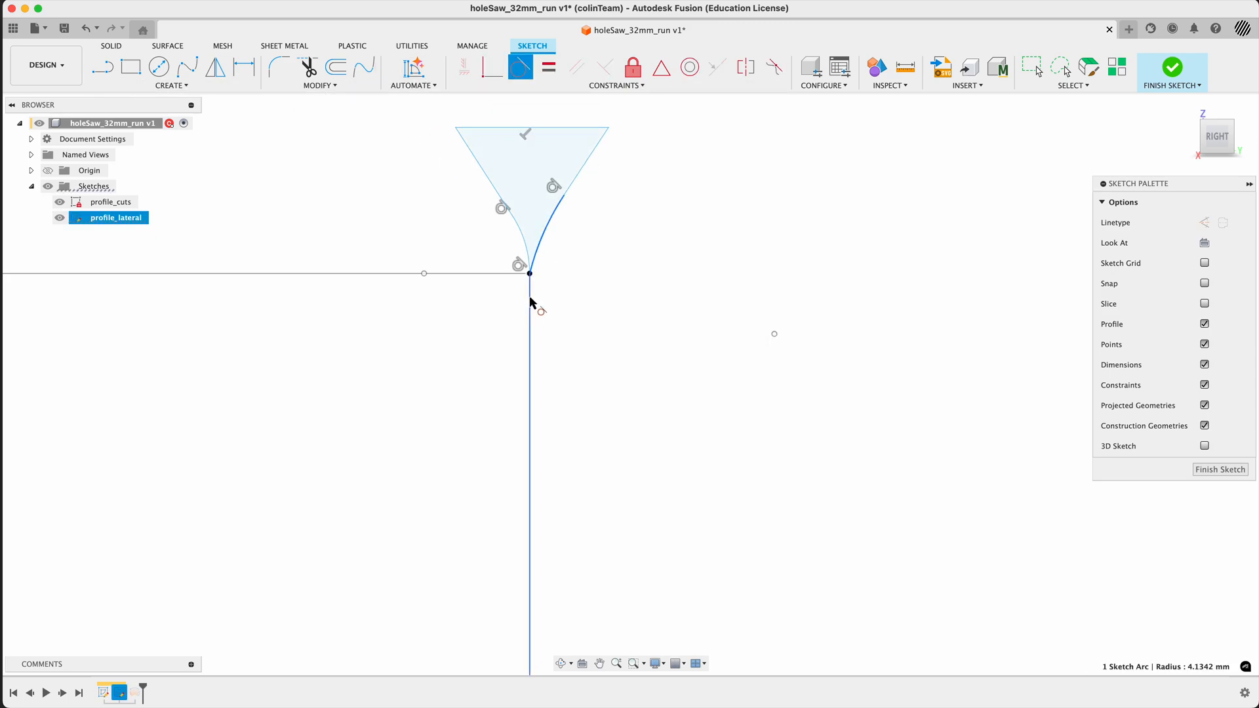
click(531, 301)
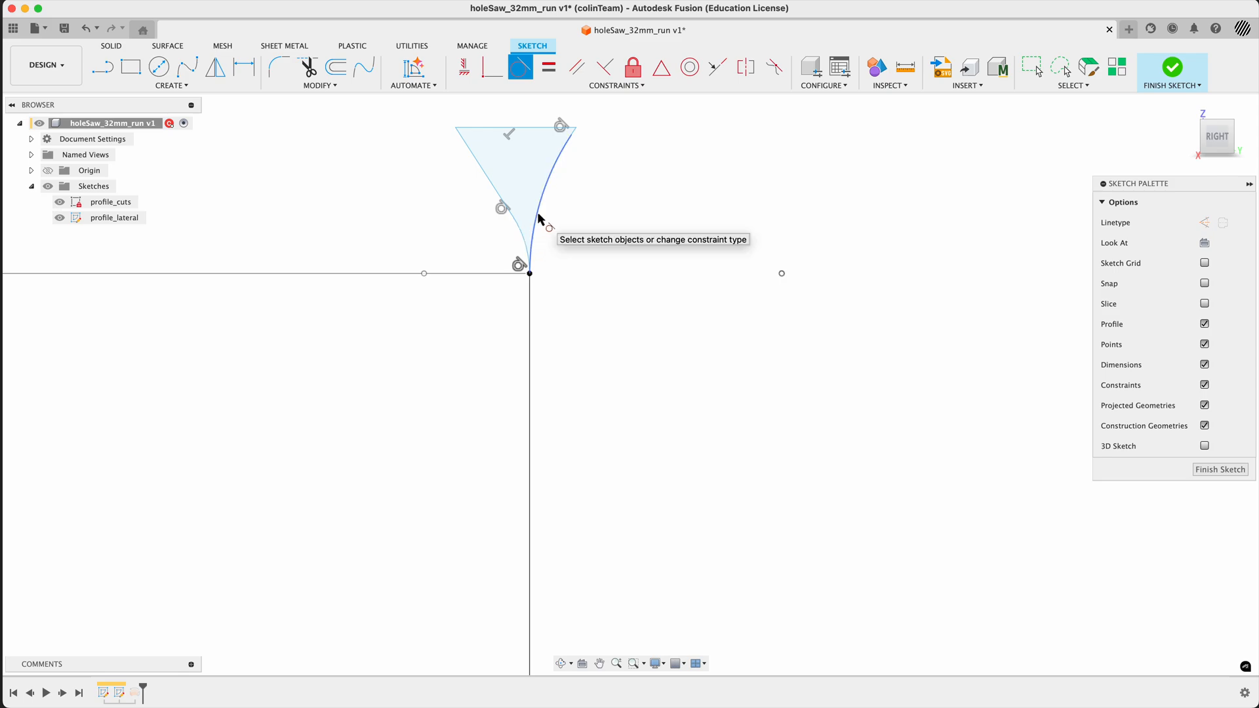
key(Escape)
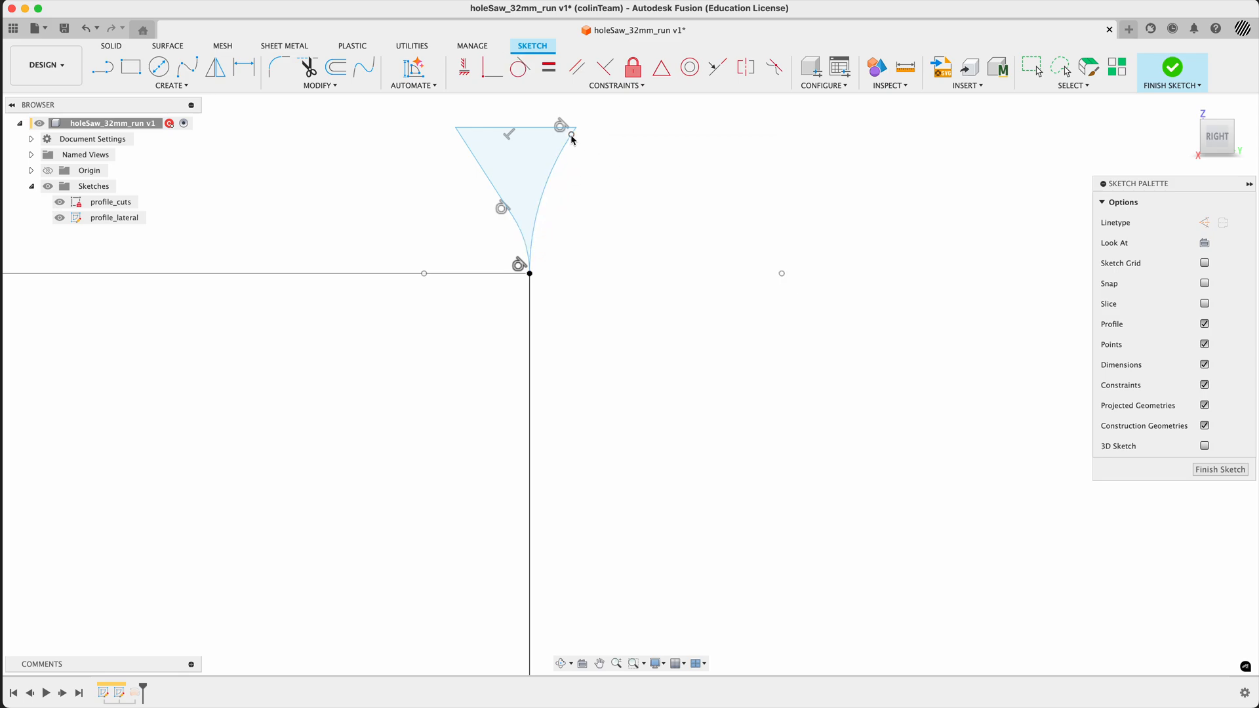
mouse_move(571, 136)
mouse_down()
mouse_move(573, 169)
mouse_move(547, 214)
mouse_up()
- Convert the flare's top line to construction geometry and replace its perpendicular constraint with a horizontal one
click(542, 128)
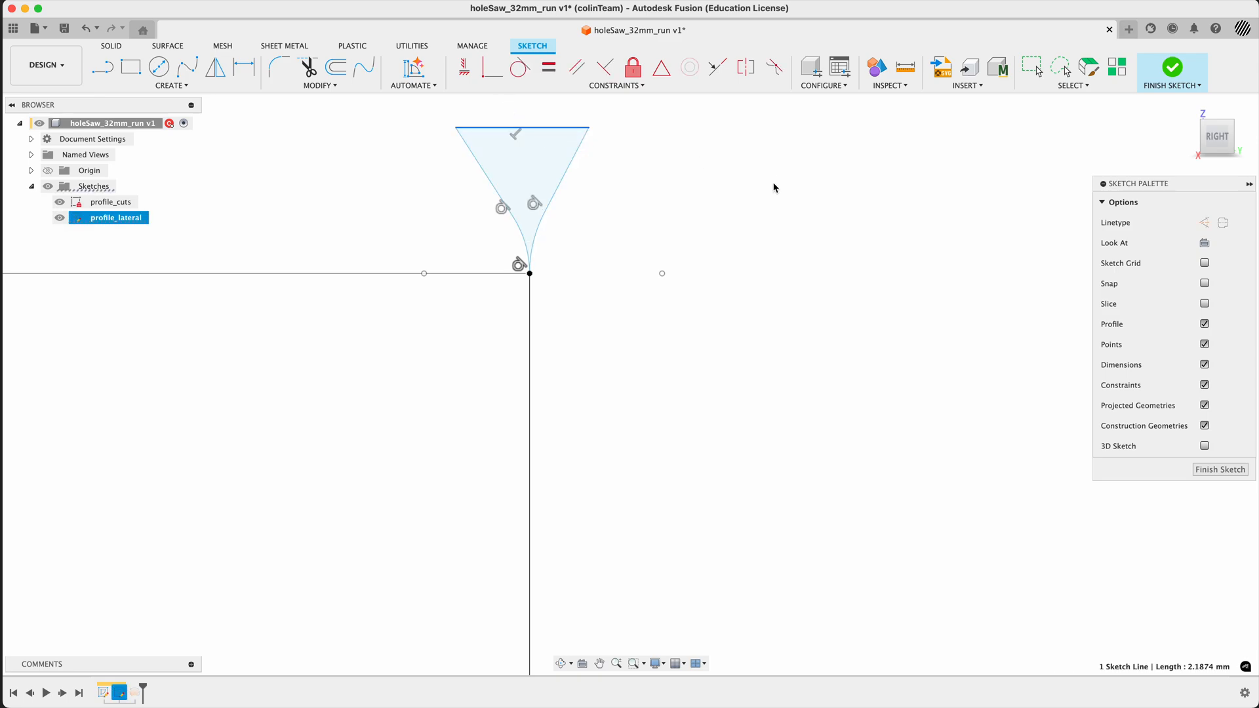
key(x)
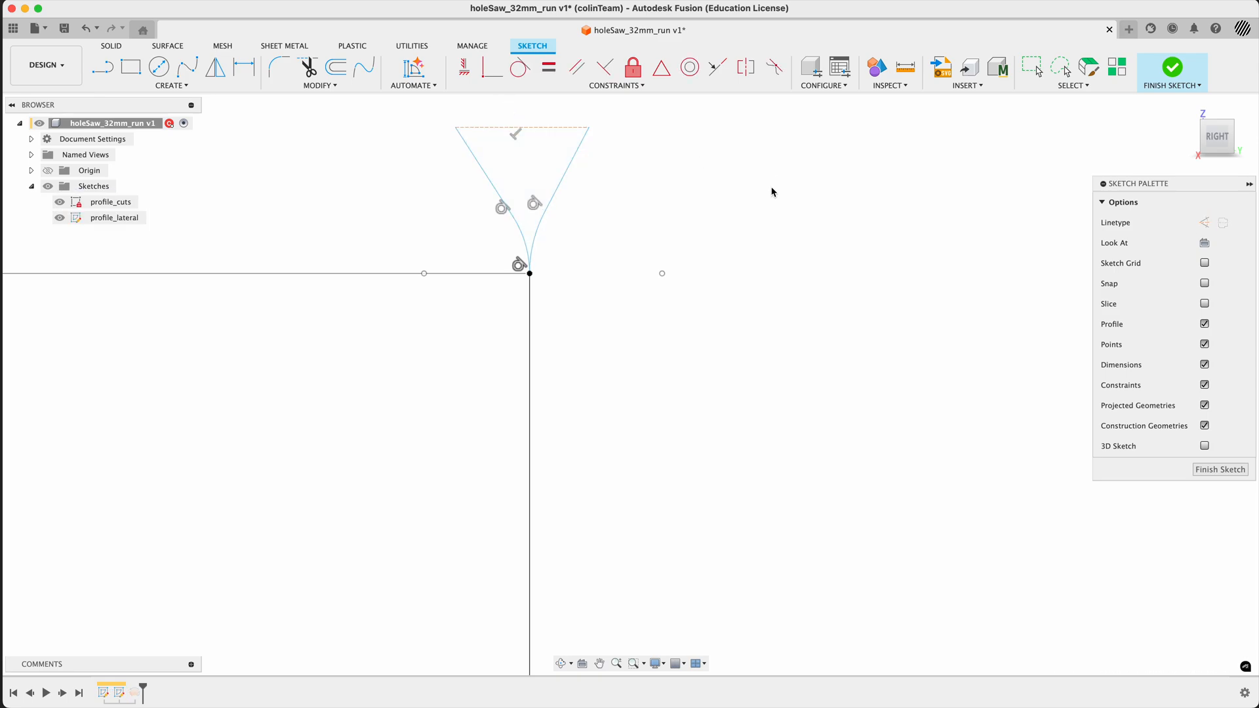
click(516, 135)
key(Delete)
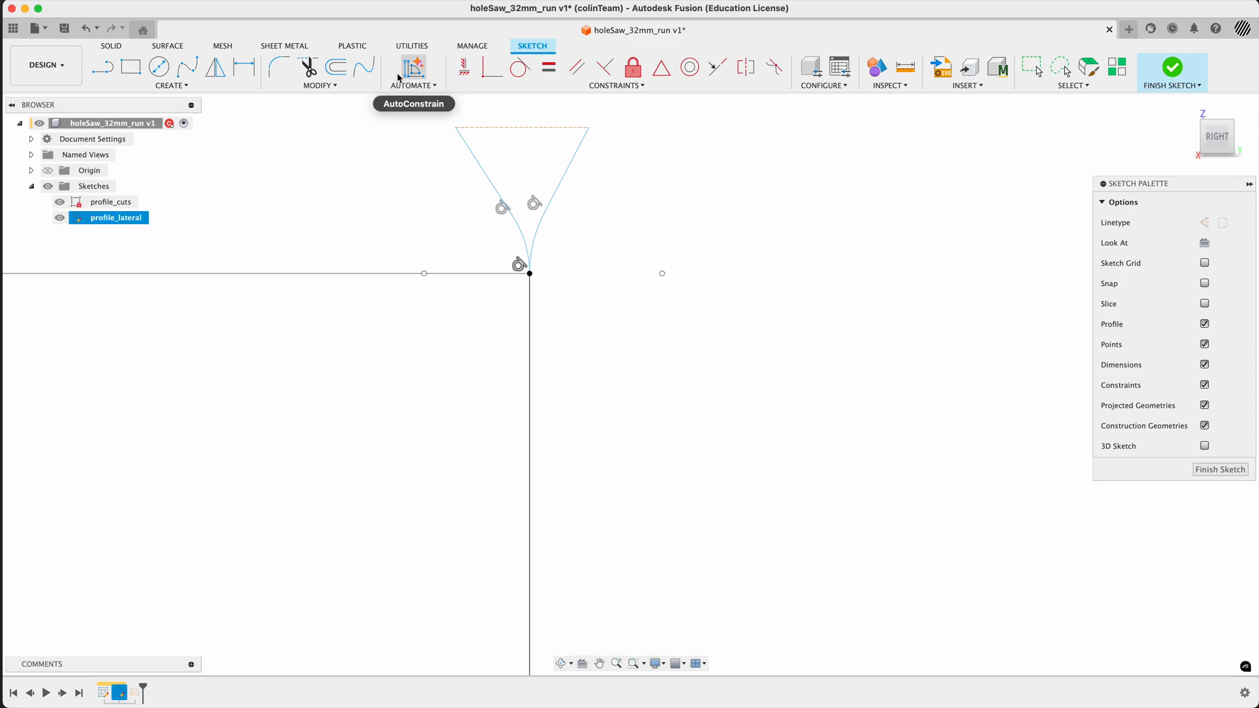
click(464, 66)
click(505, 131)
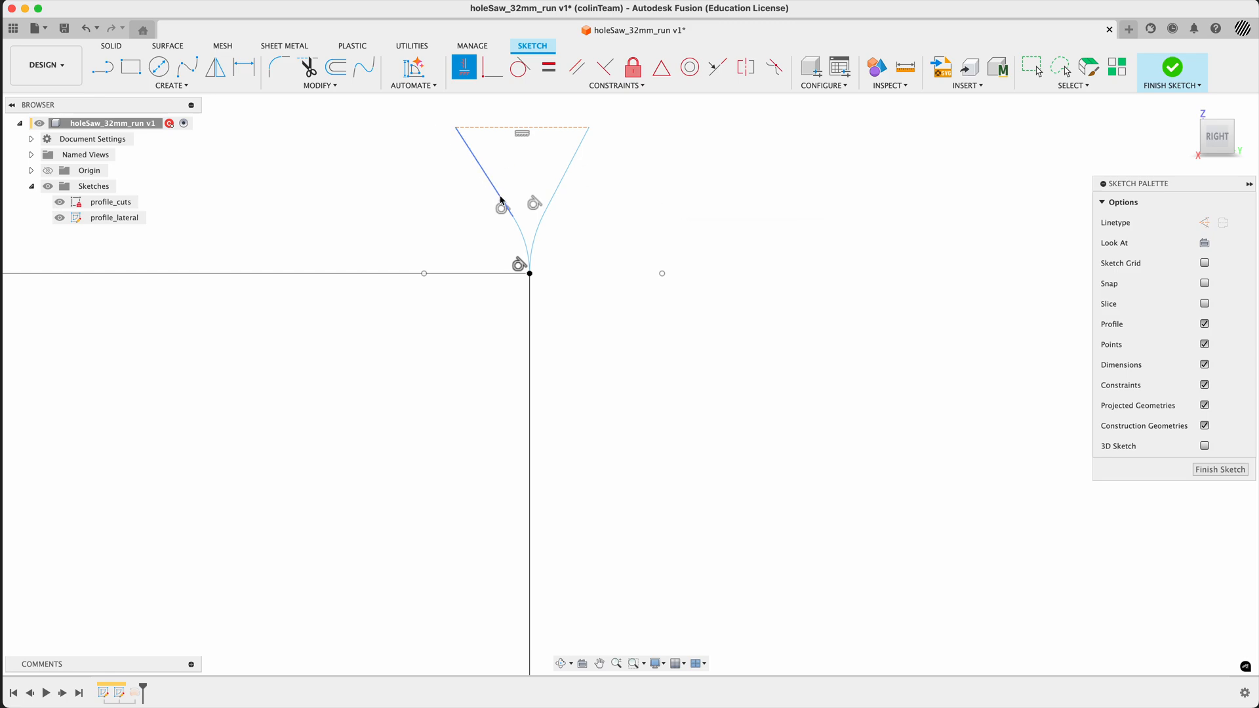
- Align the upper endpoints of the flare's two arcs with a horizontal constraint
click(514, 217)
click(540, 215)
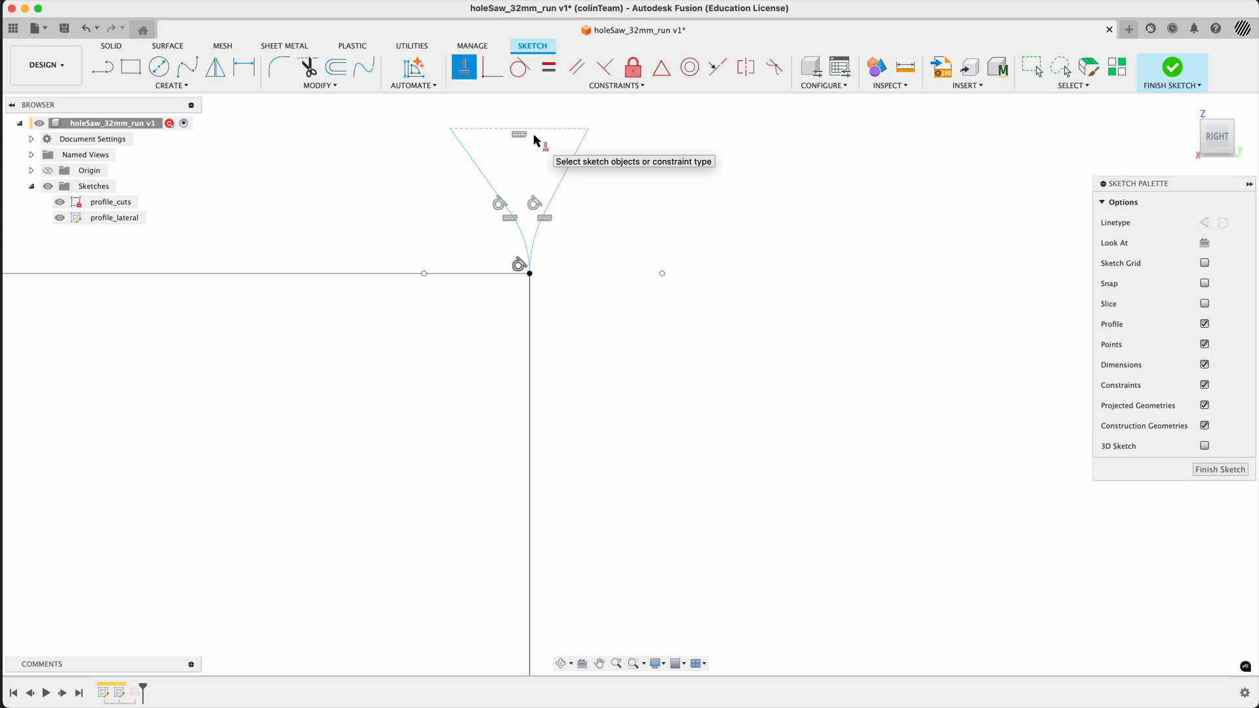
key(Escape)
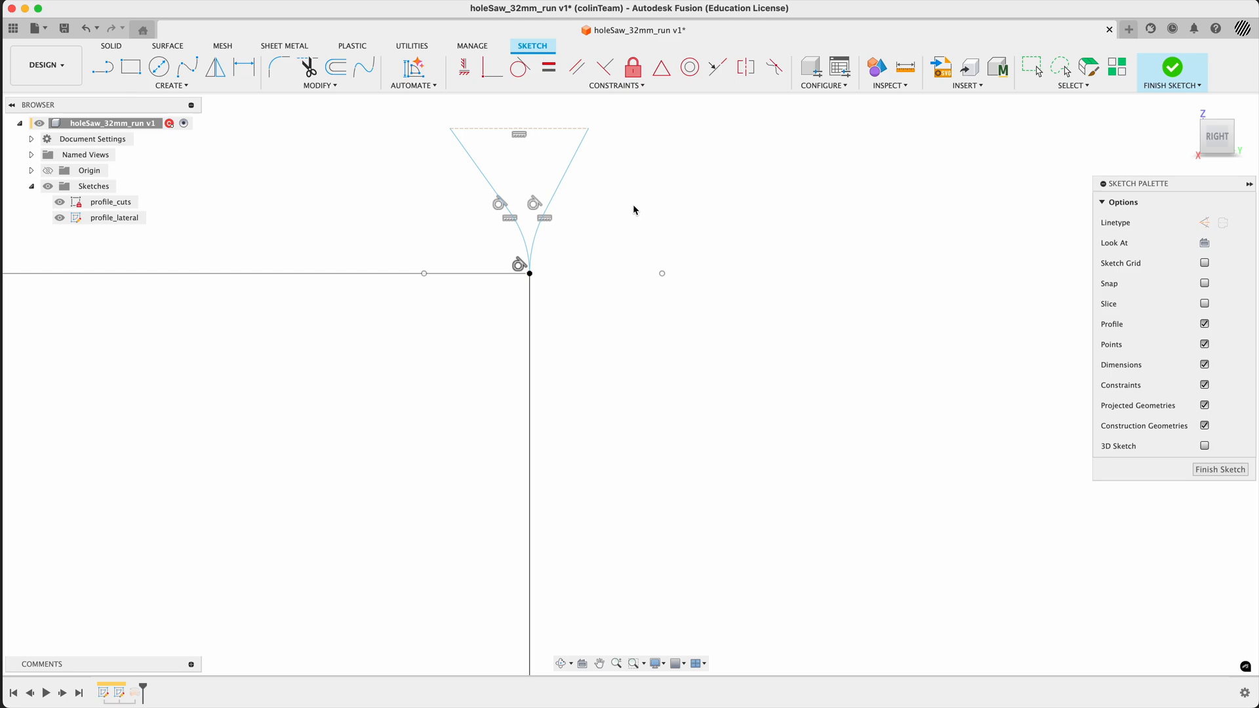
- Place a sketch point at the midpoint of the flare's top construction line and constrain it vertically to the wall line
text(spoin)
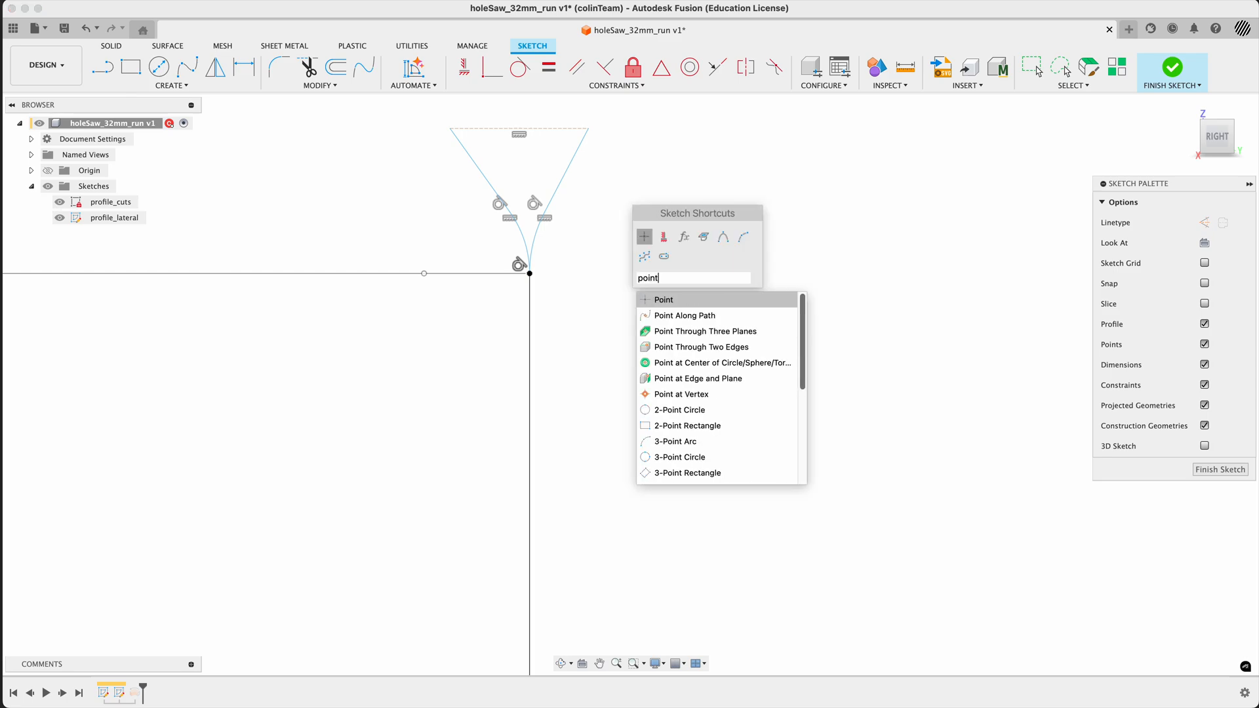
text(t)
key(Down)
key(Up)
key(Return)
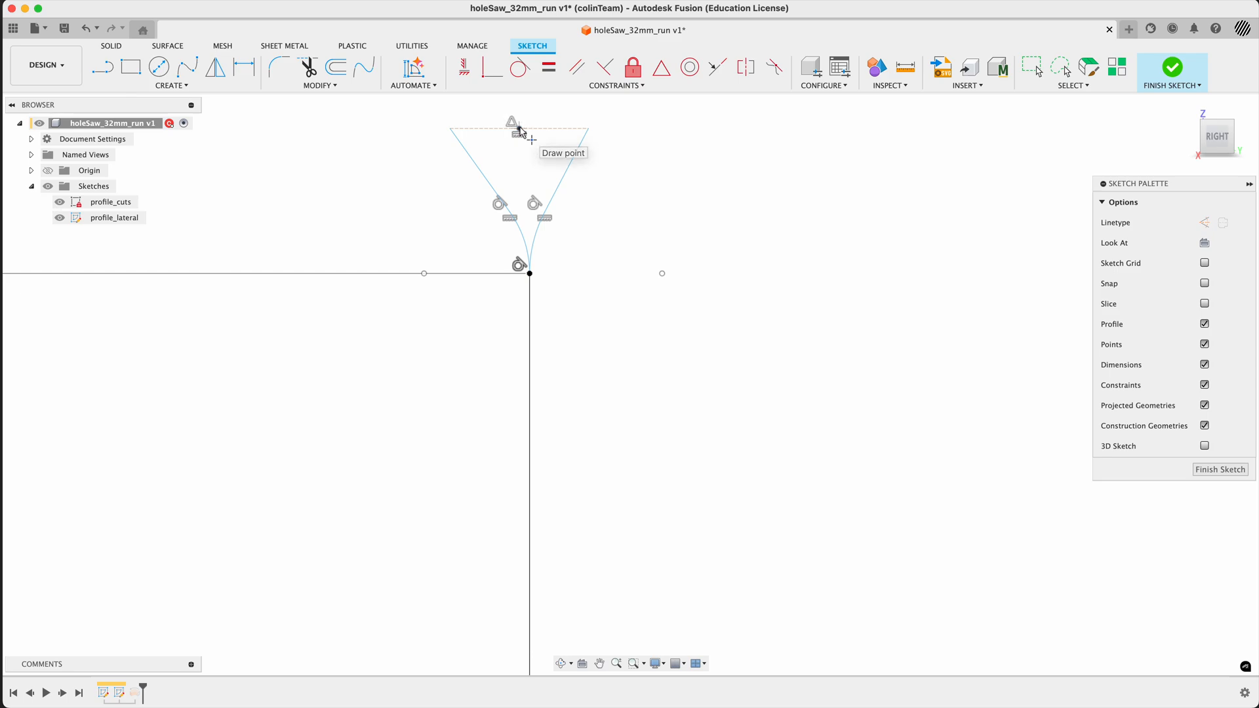
click(519, 131)
key(Escape)
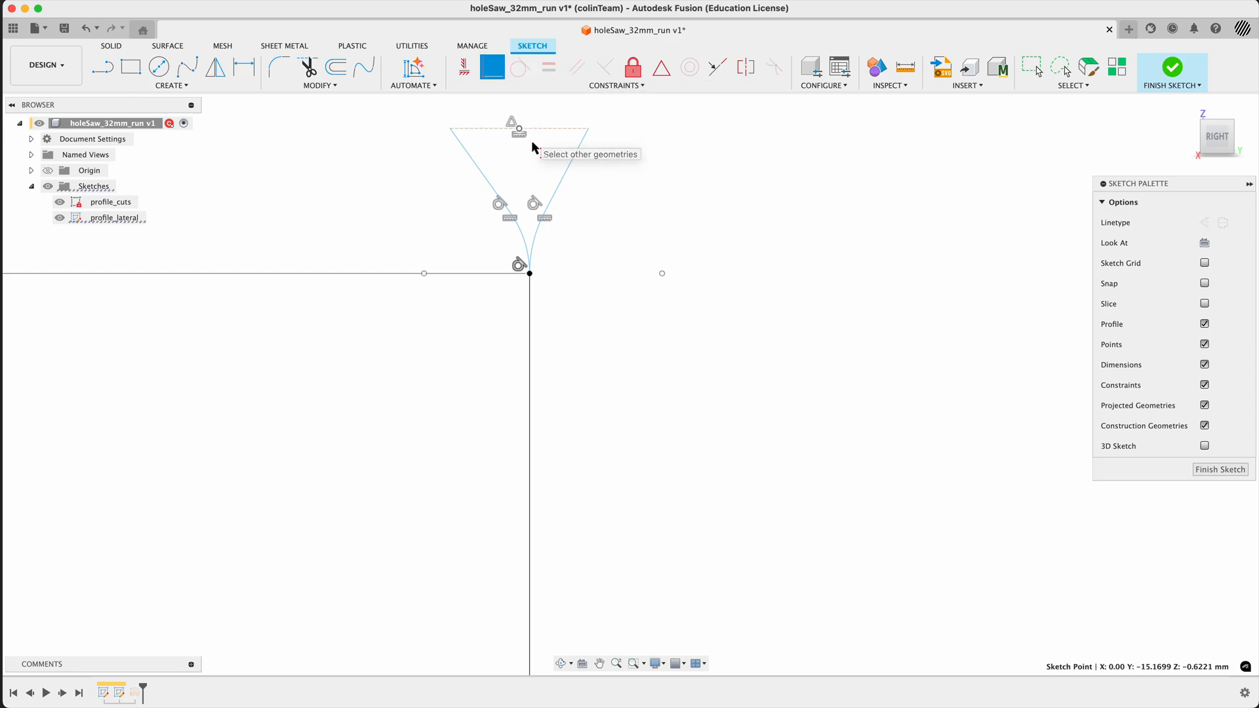
click(530, 326)
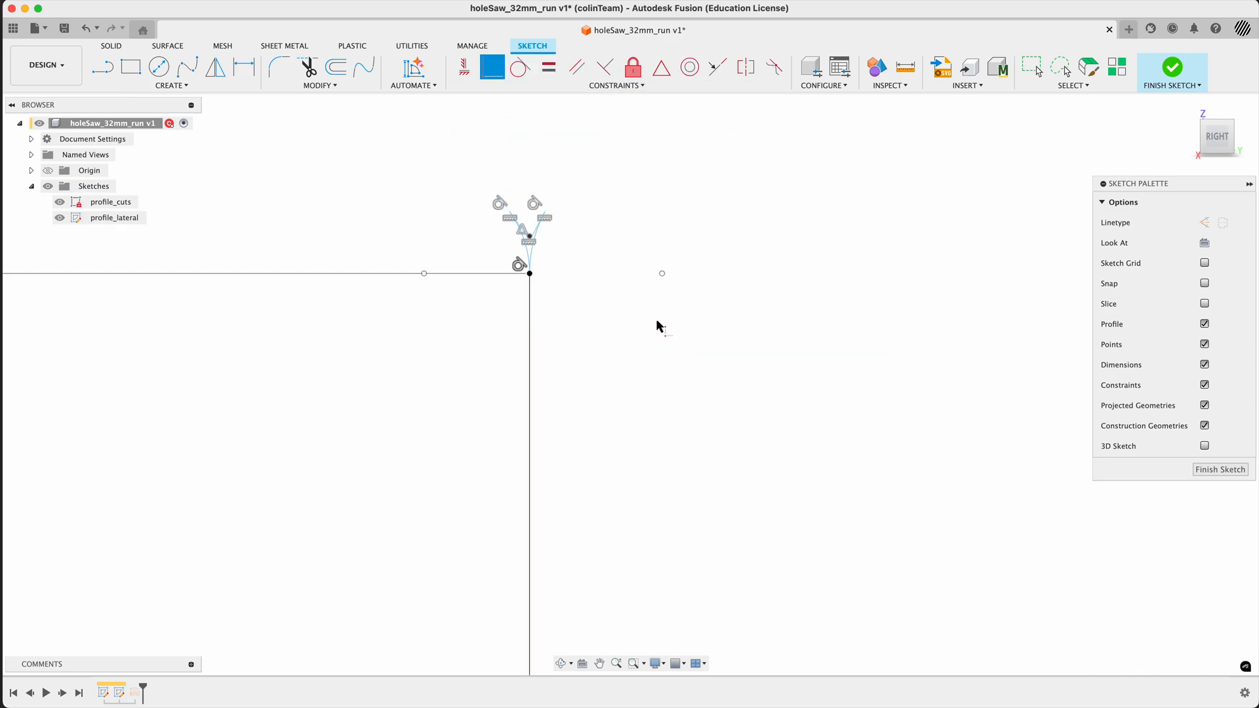
key(Escape)
- Raise the flare's top construction line above the arcs' upper endpoints so the two slanted lines open outward
scroll(528, 244, up, 10)
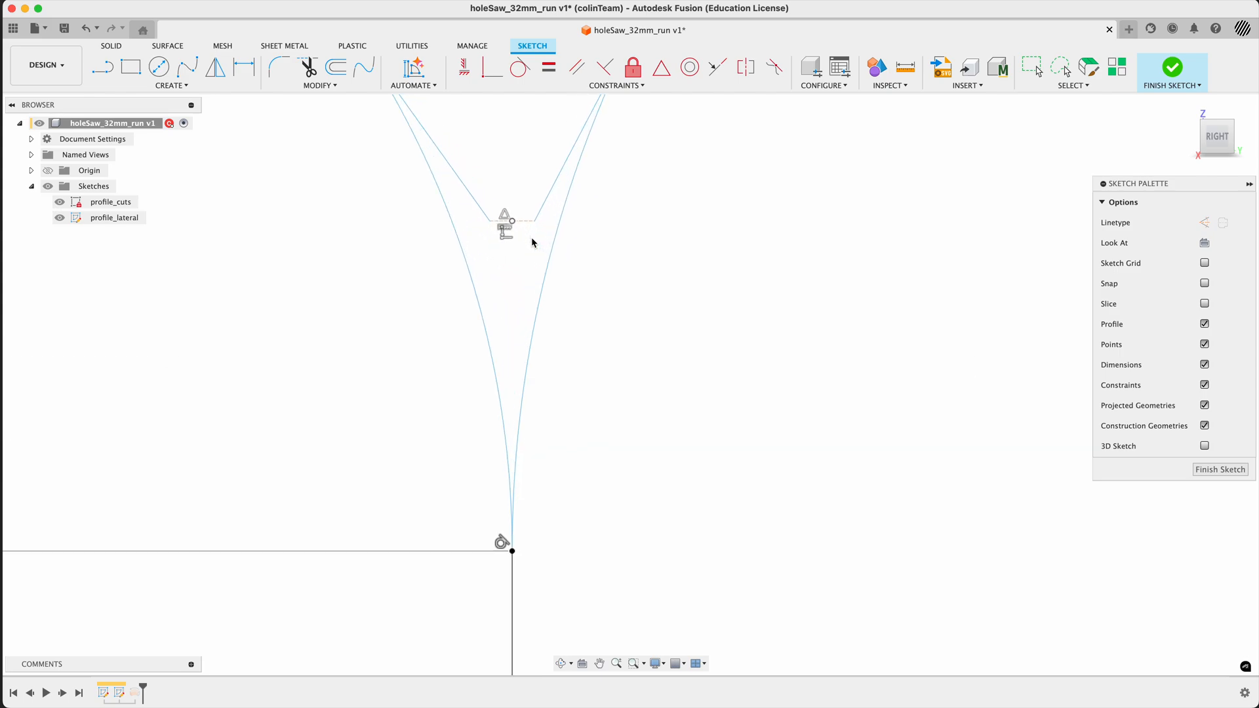
scroll(575, 354, down, 2)
drag(542, 267, 541, 102)
scroll(599, 332, up, 3)
scroll(606, 345, down, 3)
scroll(607, 349, down, 2)
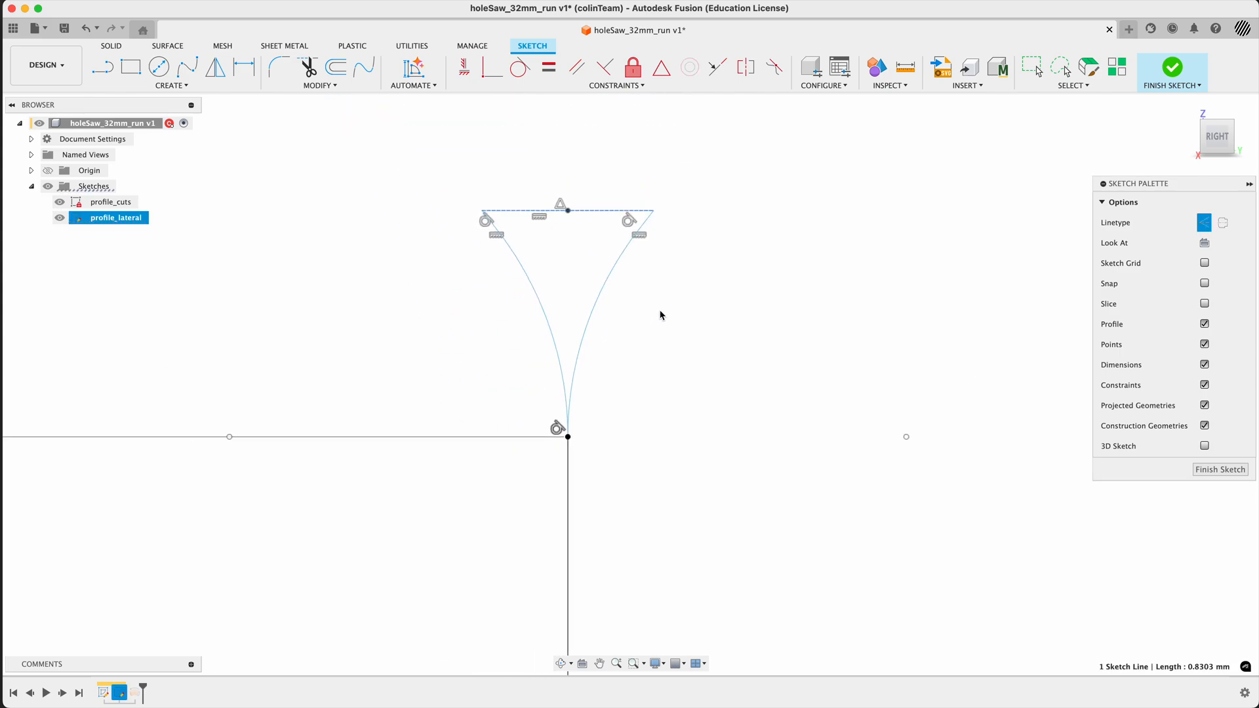
middle_drag(663, 315, 655, 429)
drag(584, 342, 586, 265)
mouse_move(701, 275)
mouse_down()
mouse_move(717, 250)
mouse_move(682, 242)
mouse_move(677, 260)
mouse_move(728, 253)
mouse_up()
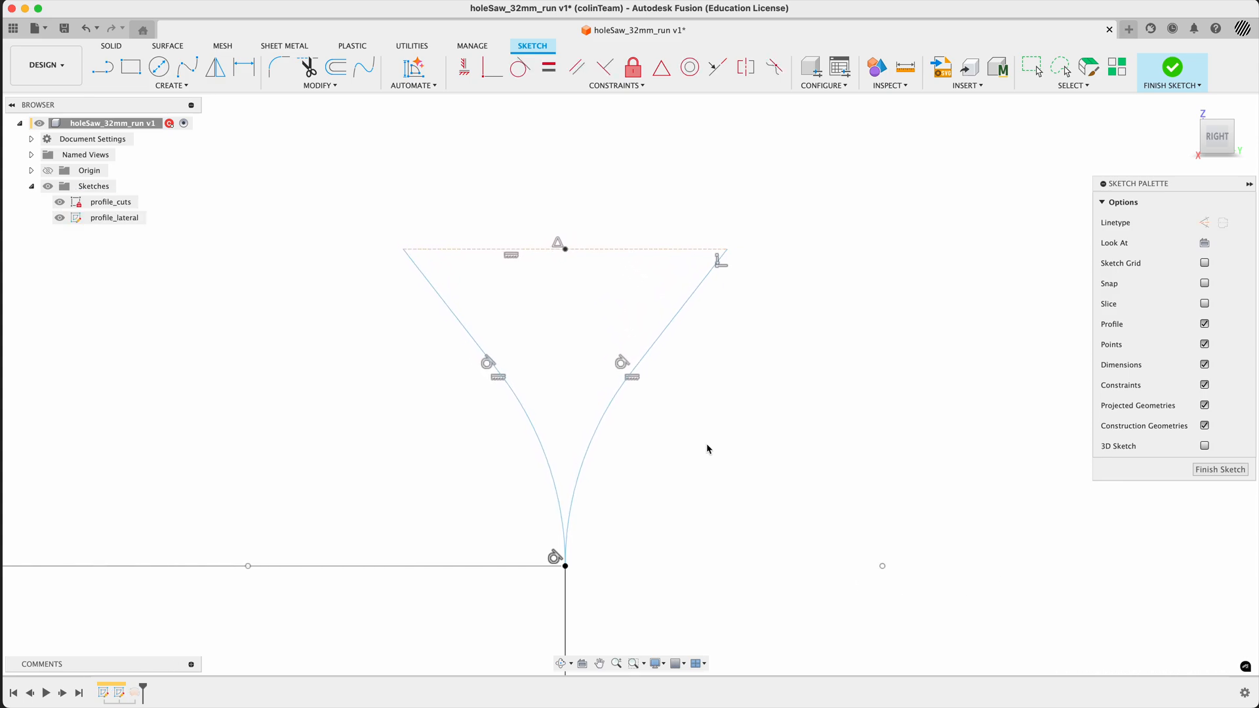
scroll(695, 539, down, 3)
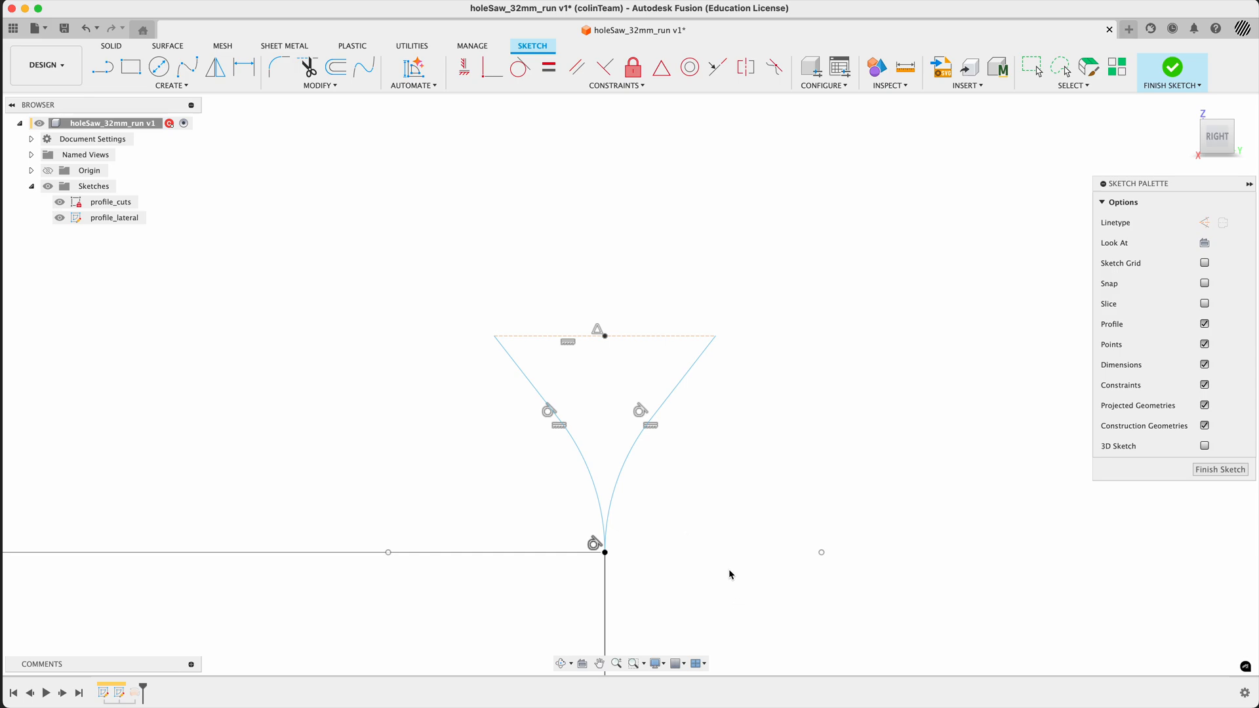
- Align the flare's top construction line with the tooth profile's top center point using a horizontal constraint
scroll(721, 532, down, 3)
middle_drag(710, 497, 535, 270)
scroll(528, 311, down, 5)
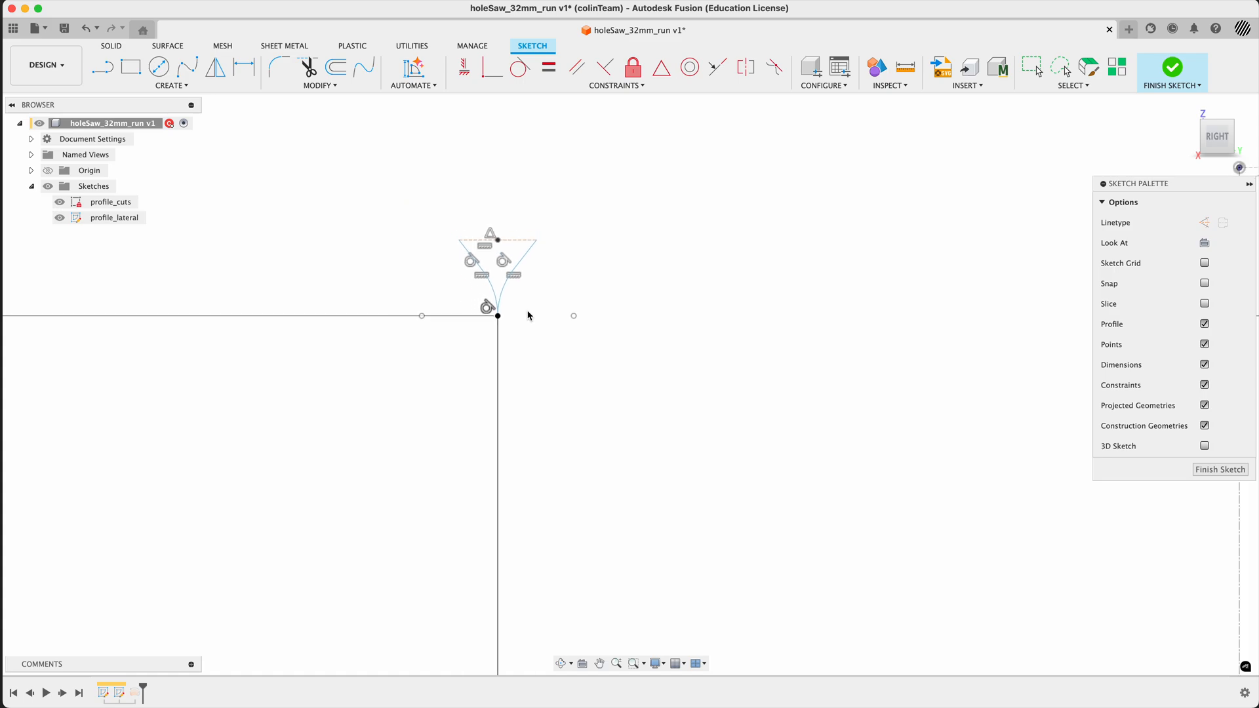
scroll(528, 316, down, 3)
middle_drag(778, 334, 728, 348)
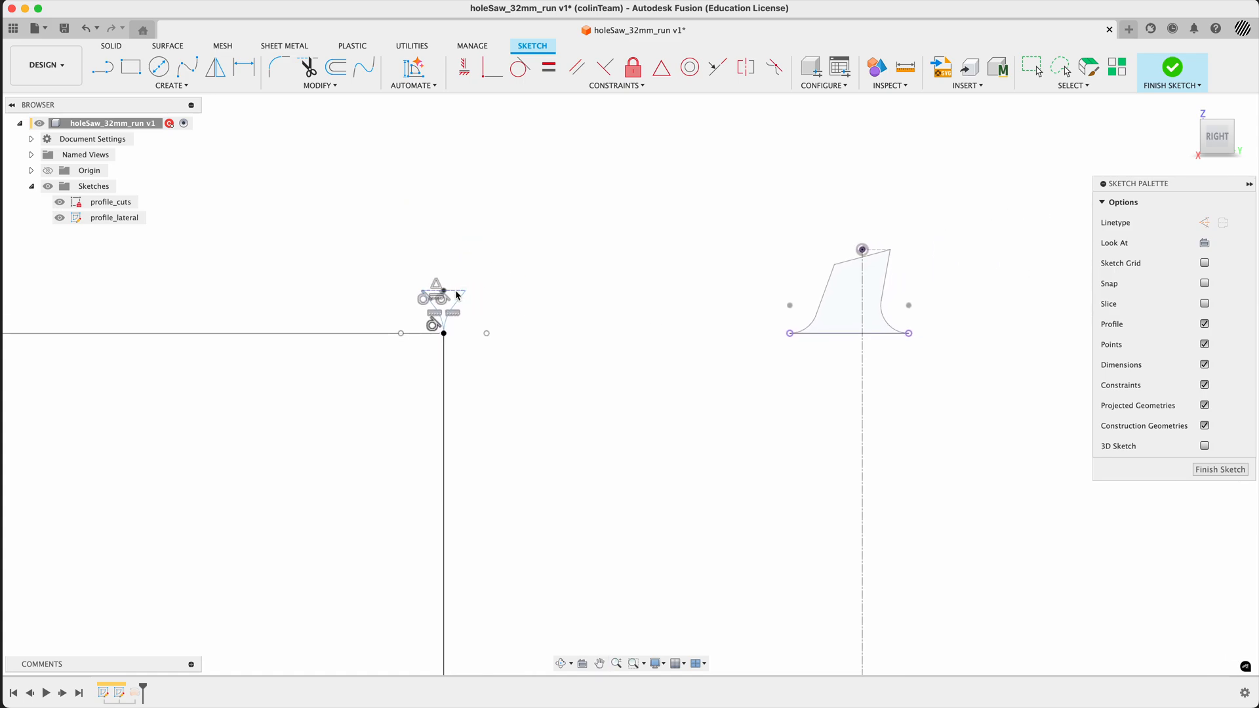
click(458, 294)
click(491, 67)
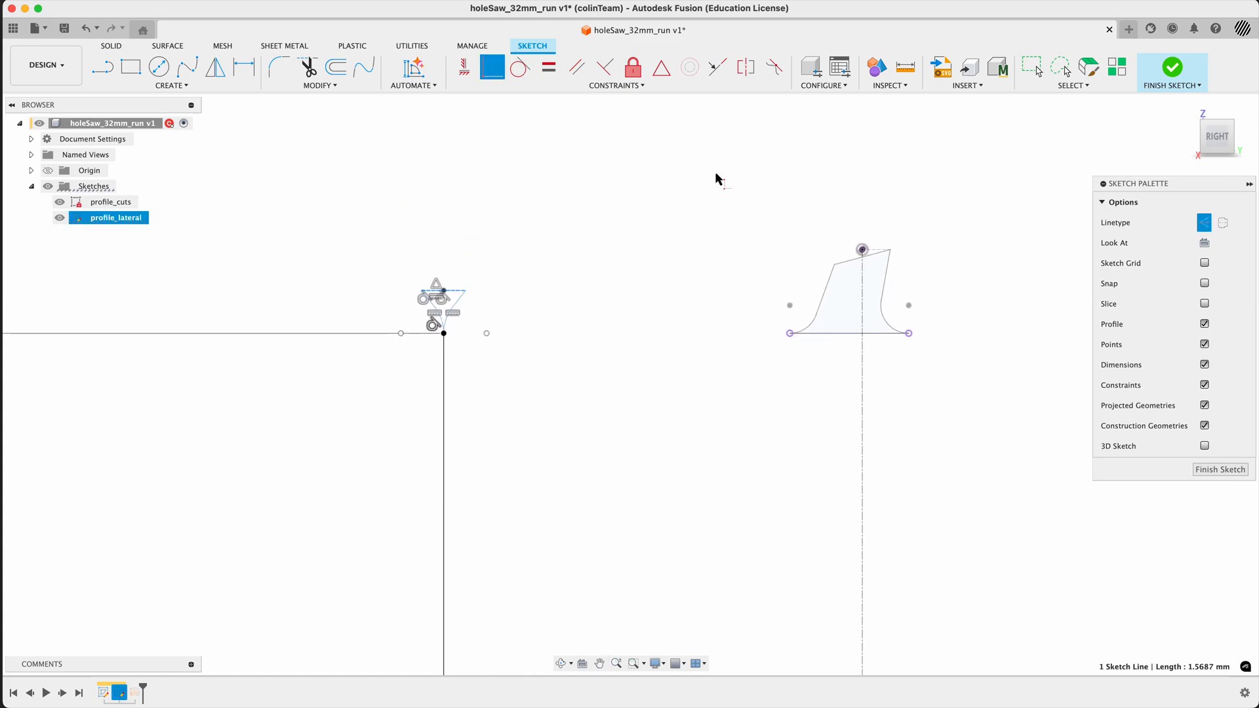
click(862, 251)
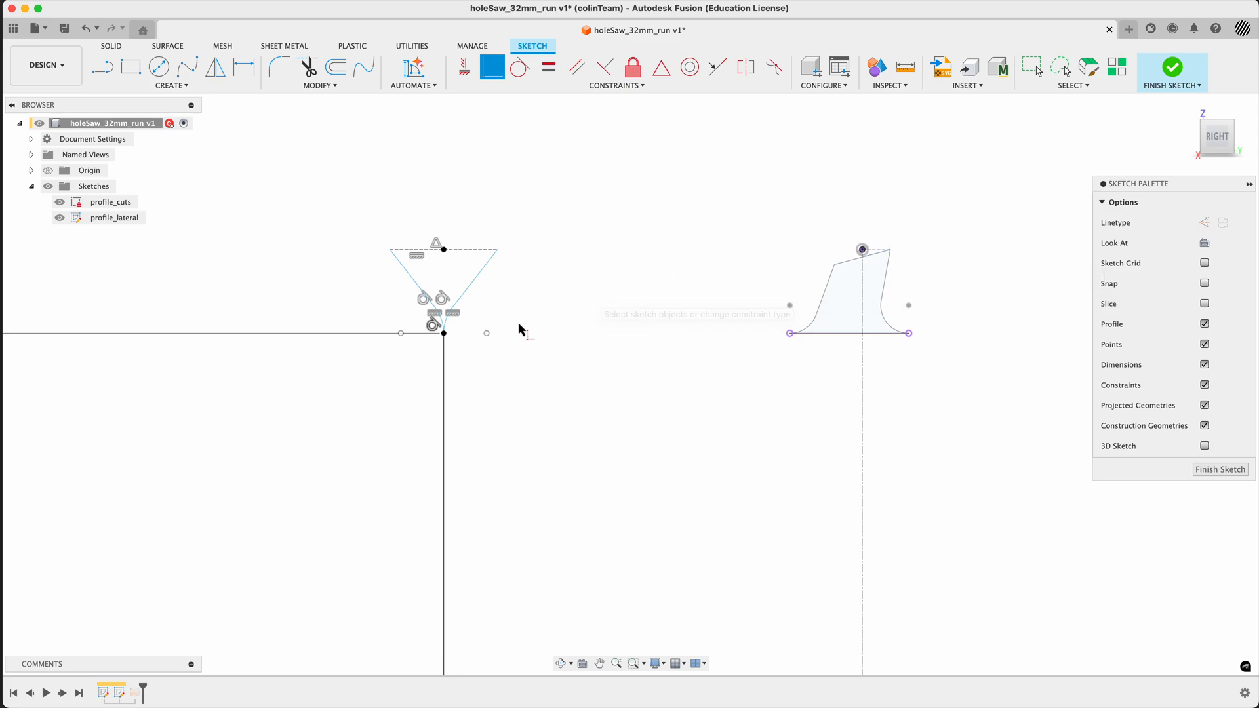
- Dimension the flare's inner arc with a radius of 5 mm
key(d)
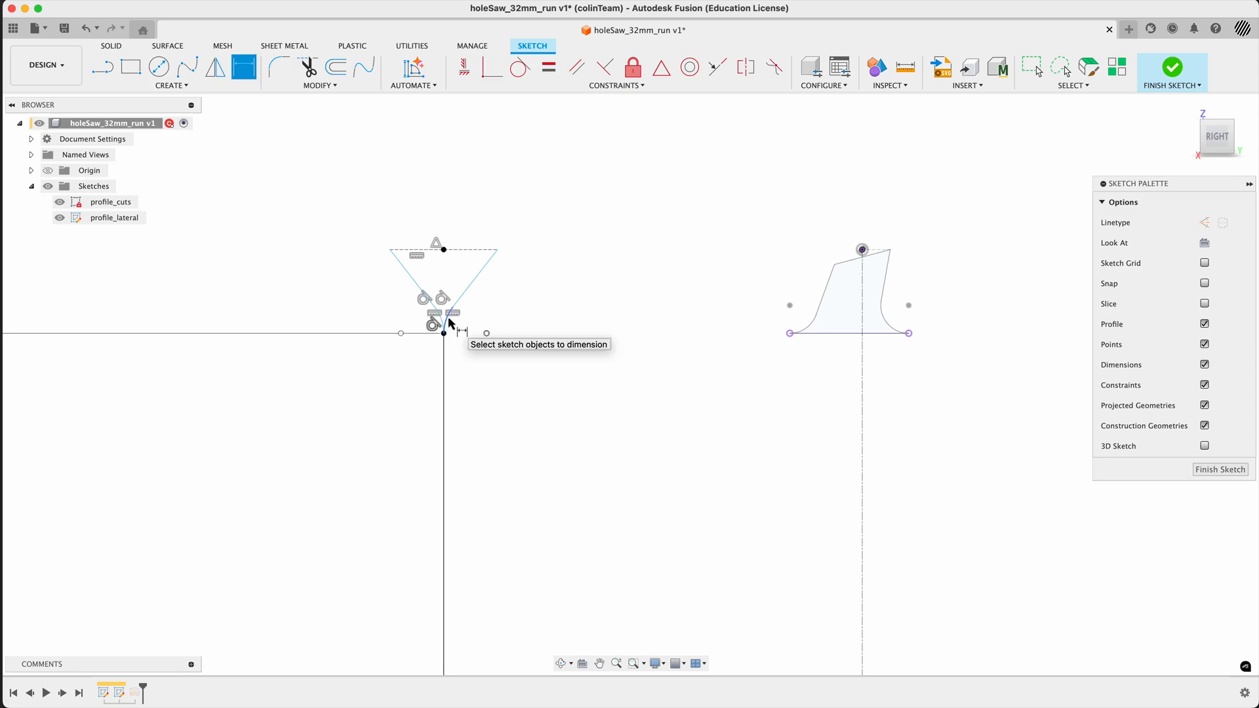
click(449, 324)
click(486, 333)
click(487, 314)
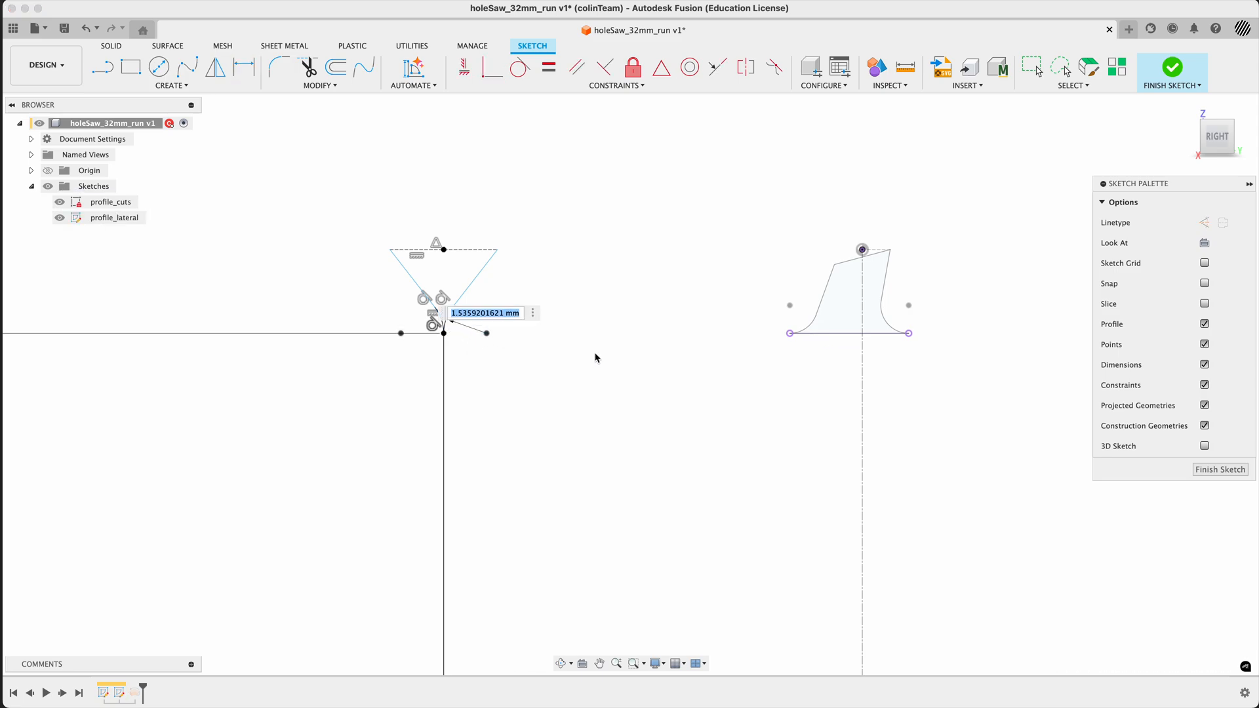
text(5)
key(Return)
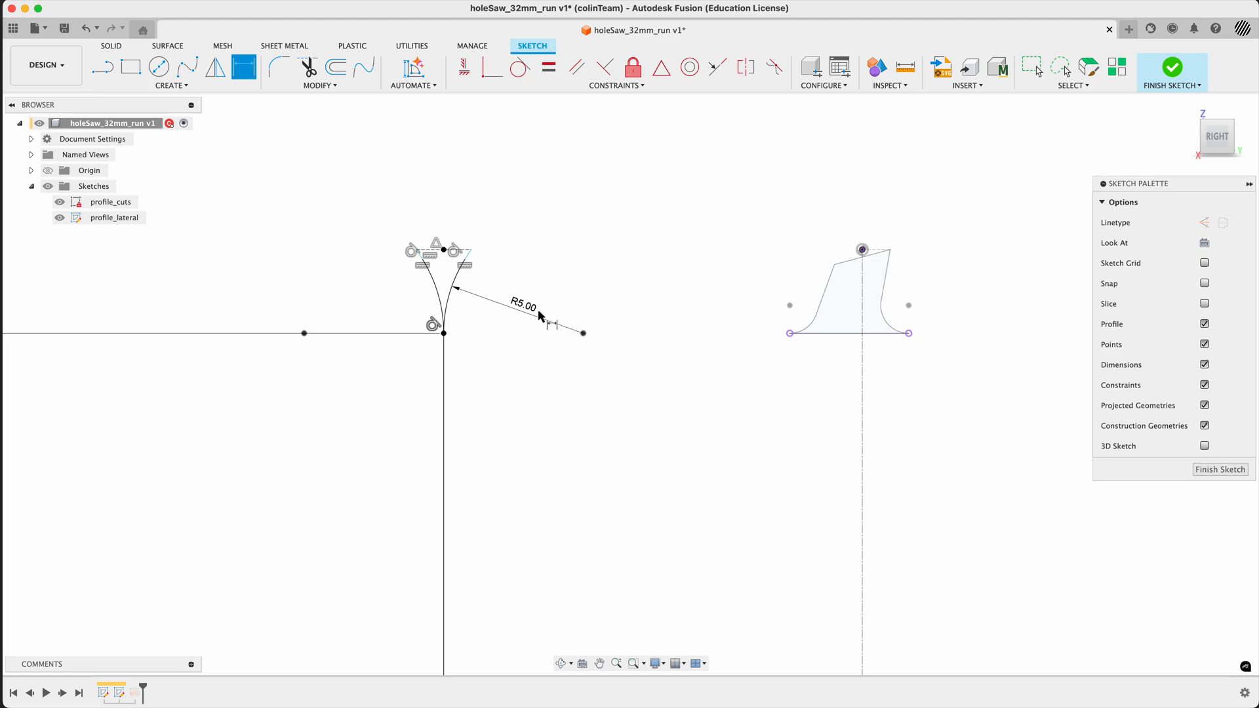
- Dimension the flare's top construction line to a width of 1 mm
click(469, 251)
click(459, 209)
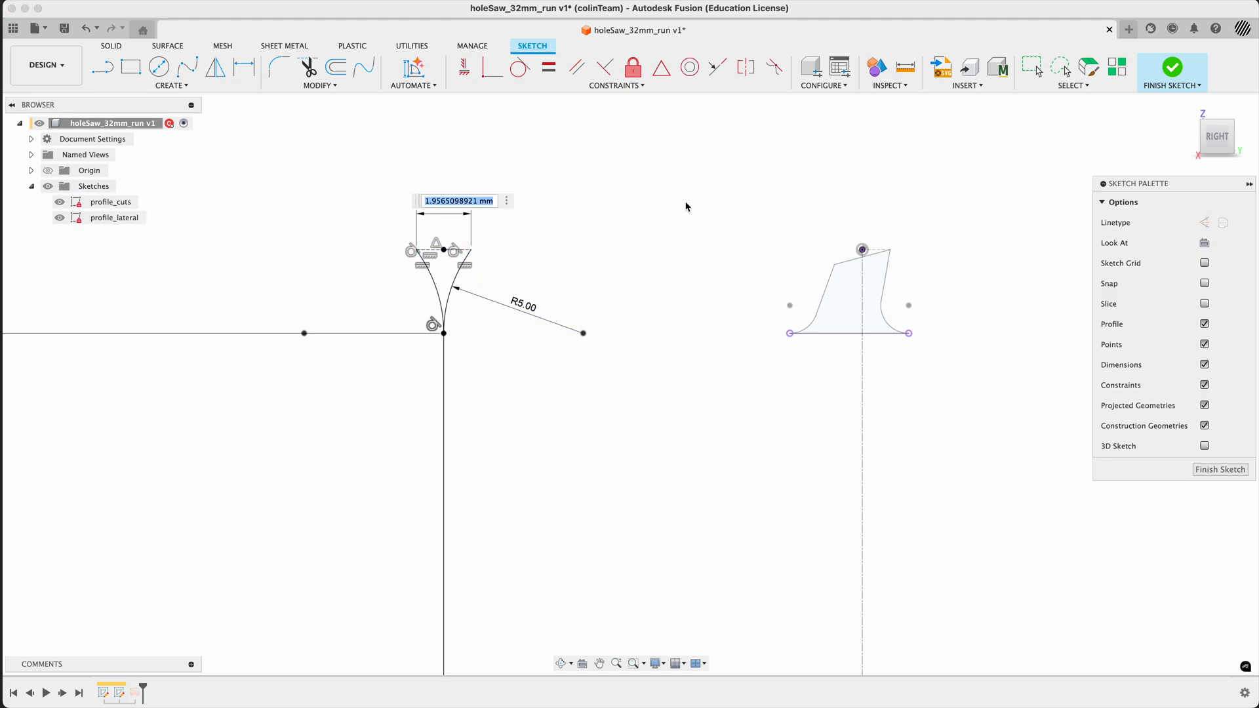
text(1)
key(Return)
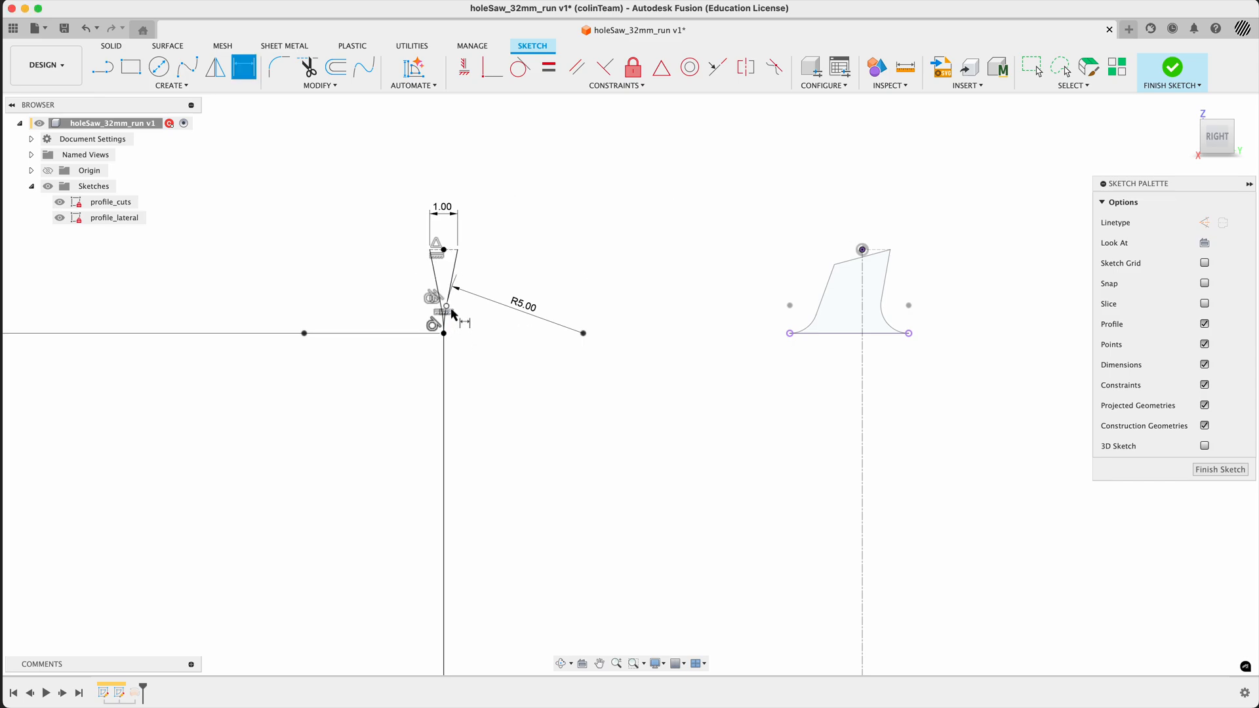
scroll(442, 281, down, 3)
scroll(439, 280, up, 8)
key(Escape)
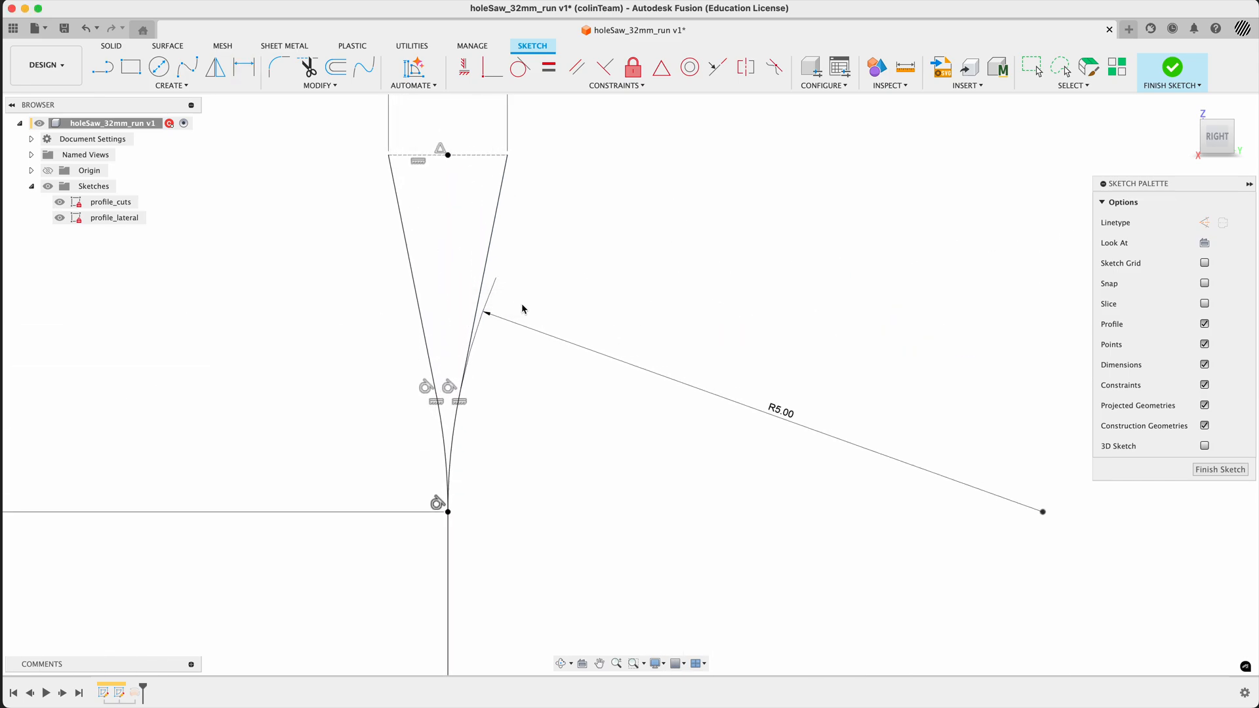
- Finish editing the profile_lateral sketch
scroll(510, 304, down, 3)
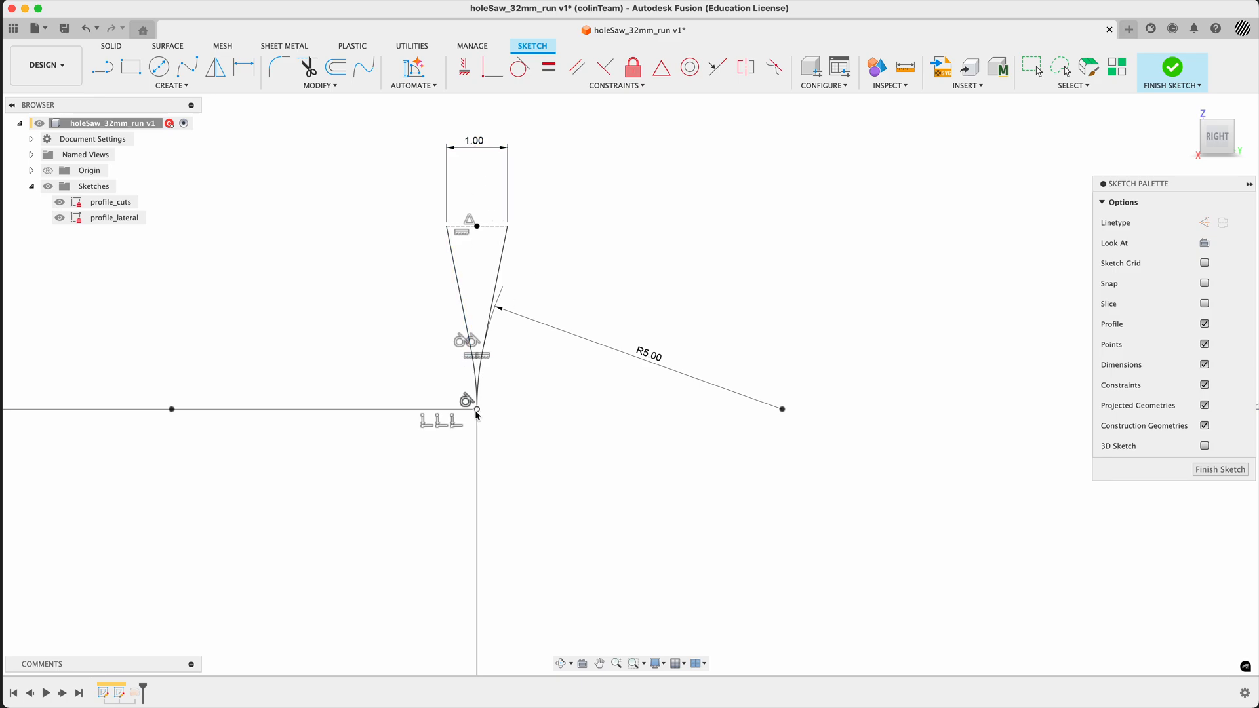
click(501, 226)
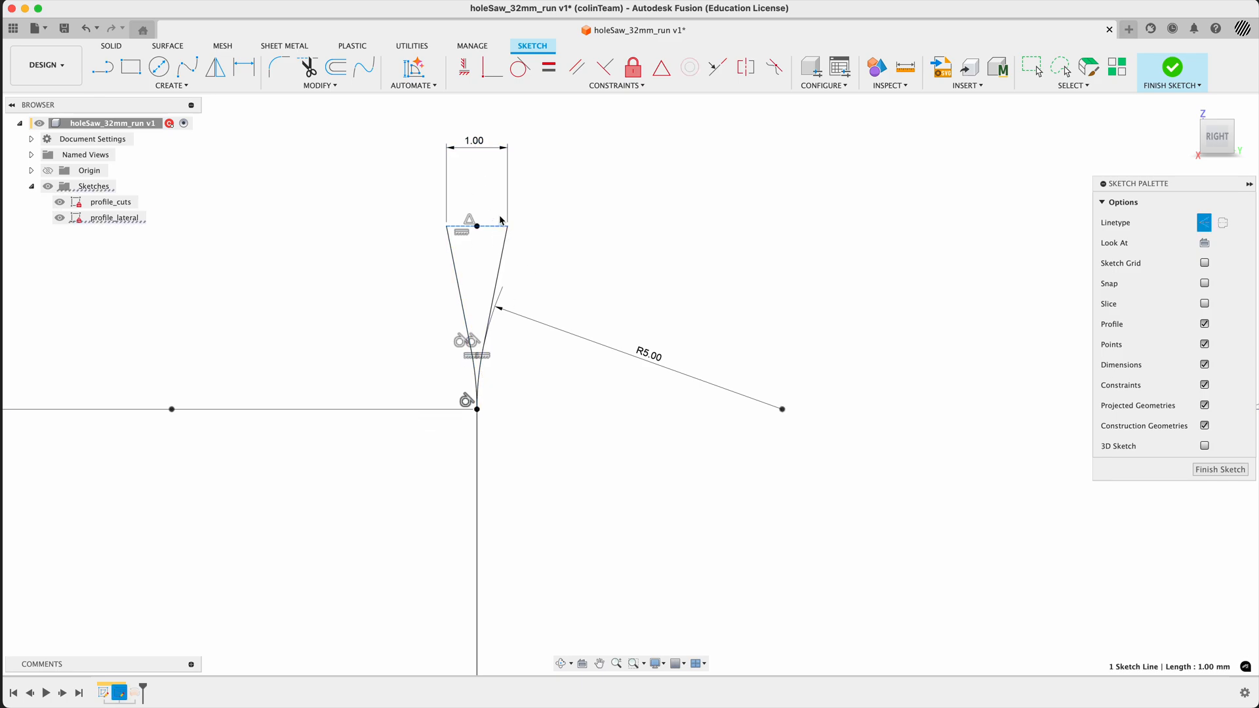
click(602, 261)
scroll(593, 237, down, 4)
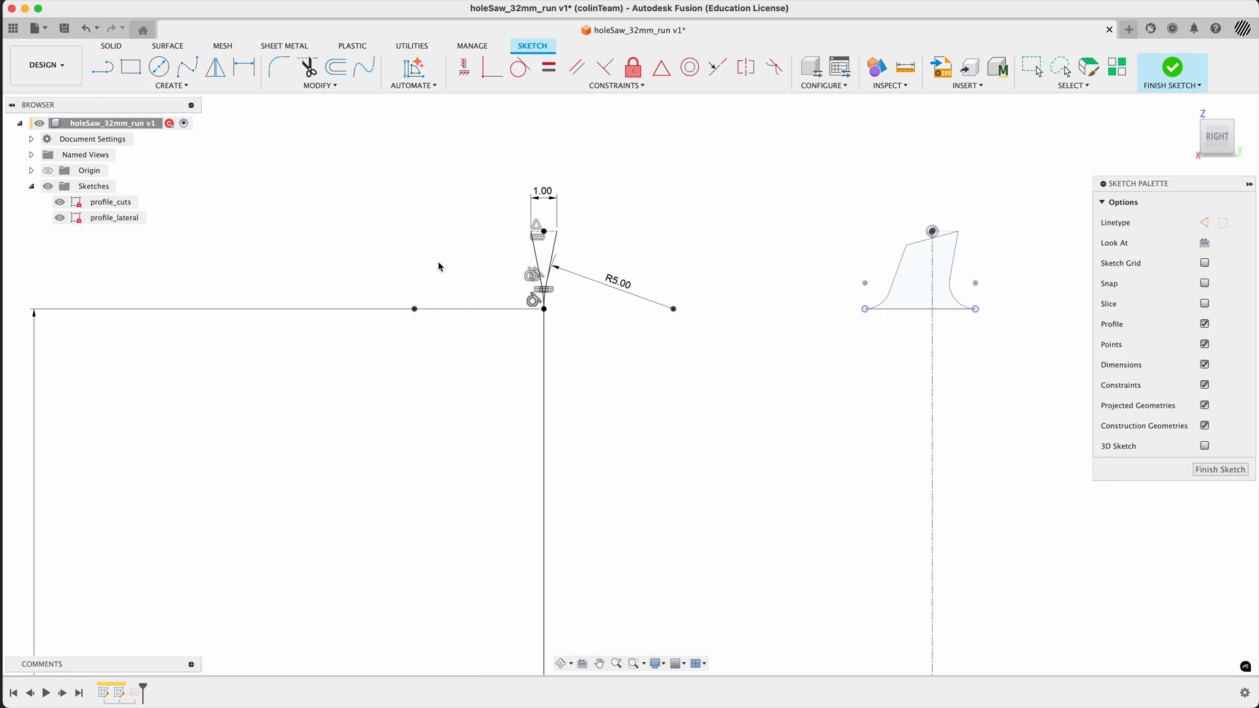
shift+middle_drag(438, 266, 478, 267)
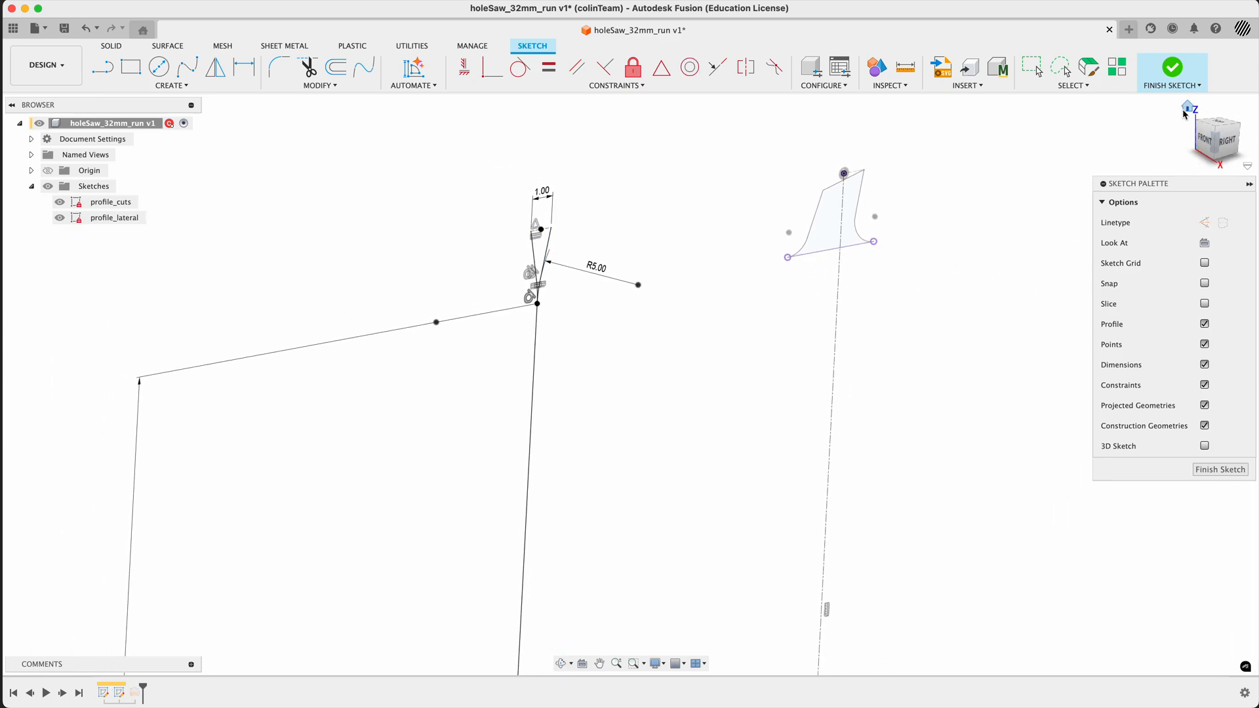
click(1173, 67)
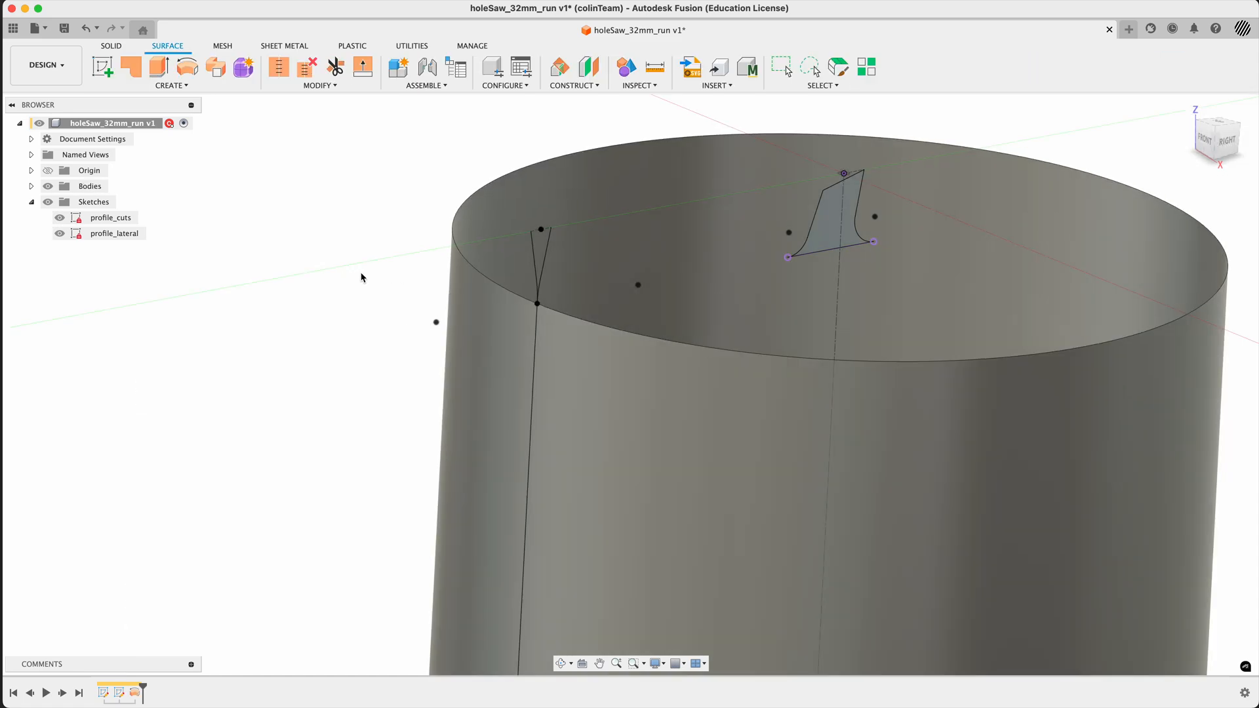
- Start a surface Revolve, hide the cylindrical body, and clear the preselected profile and axis
scroll(360, 277, down, 5)
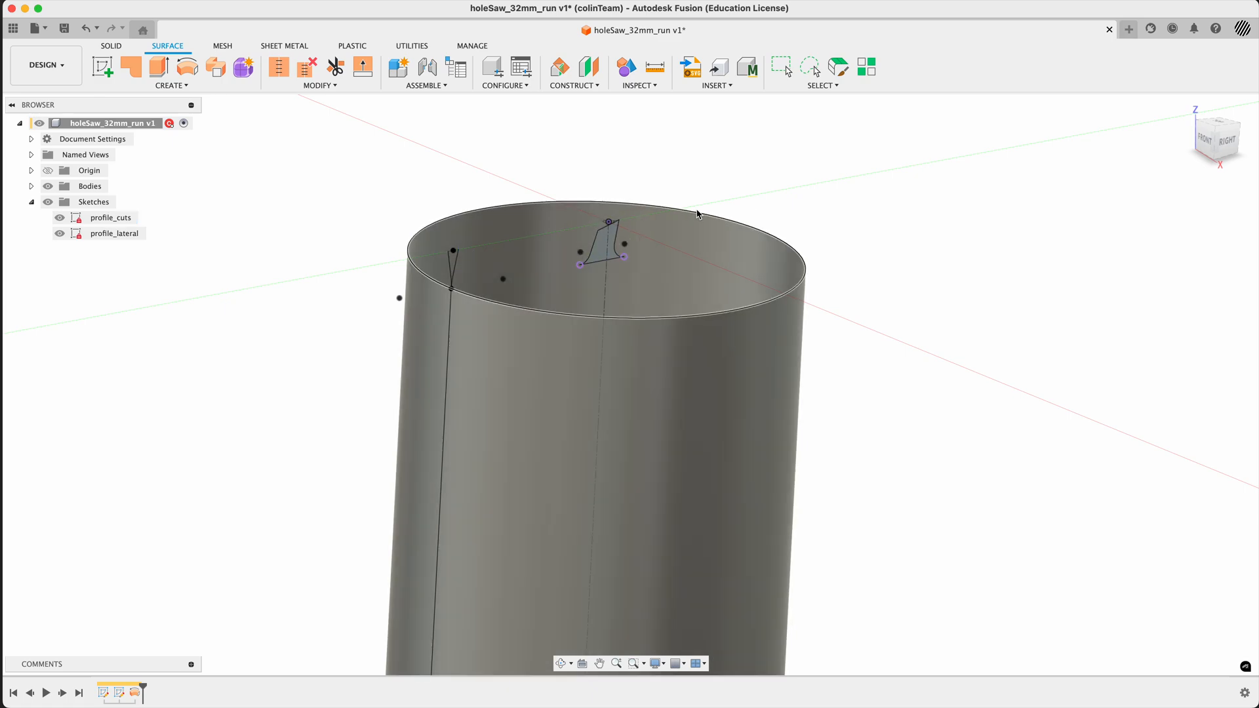
scroll(772, 200, down, 3)
scroll(767, 199, up, 4)
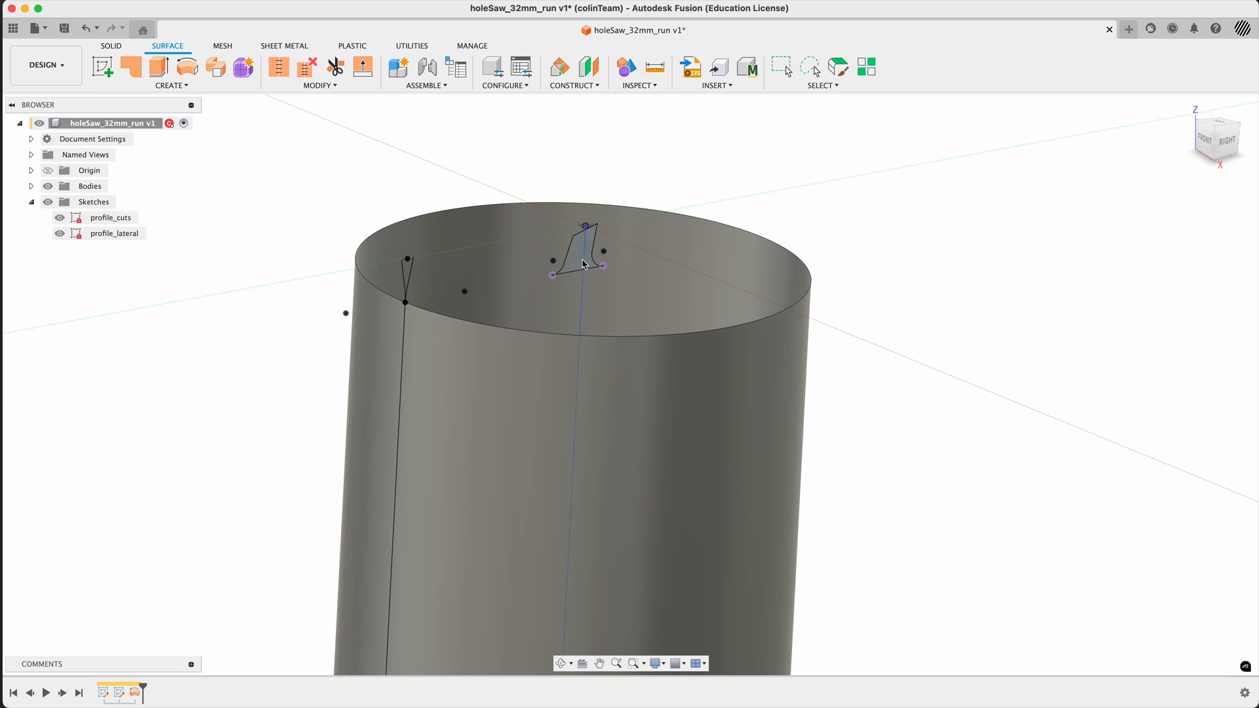
shift+middle_drag(919, 237, 894, 241)
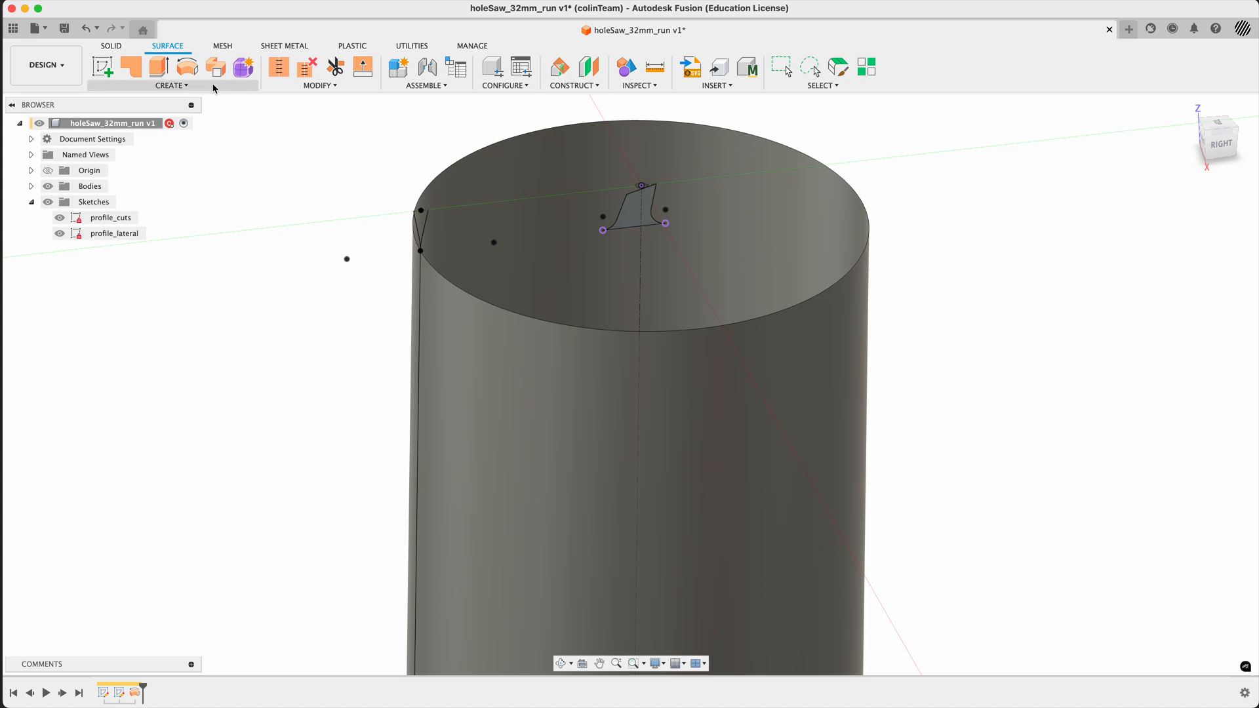
click(188, 67)
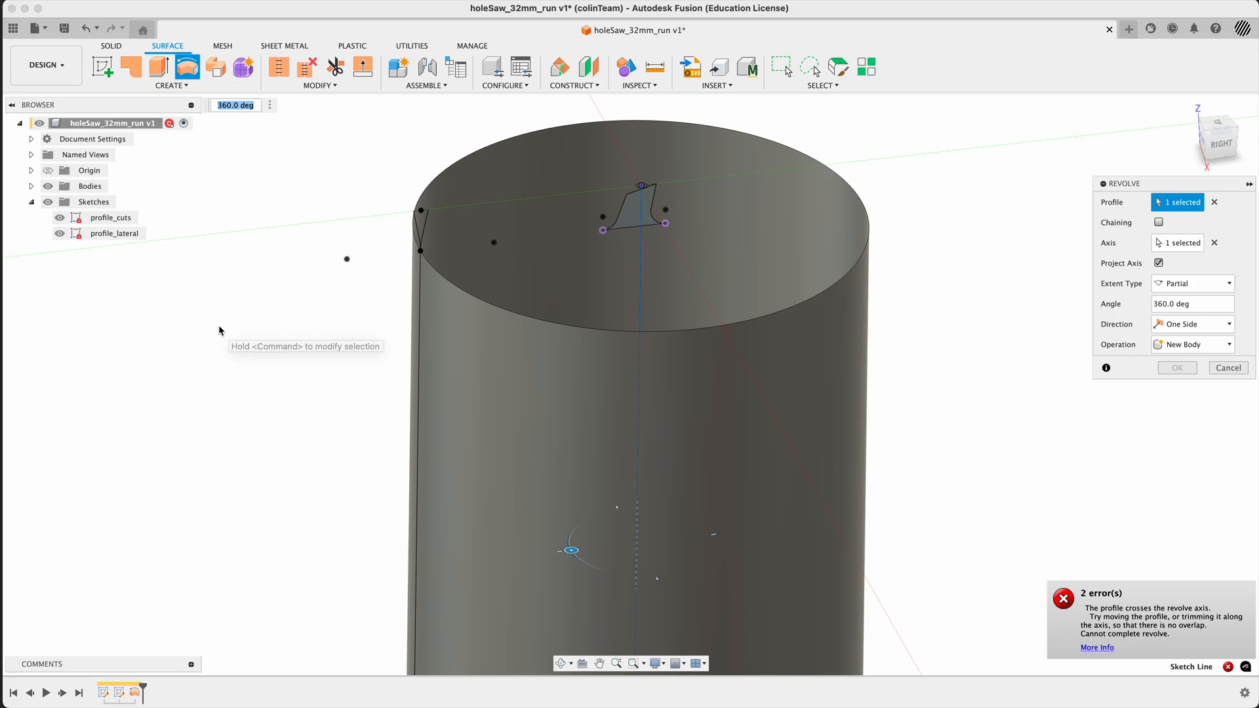
click(32, 187)
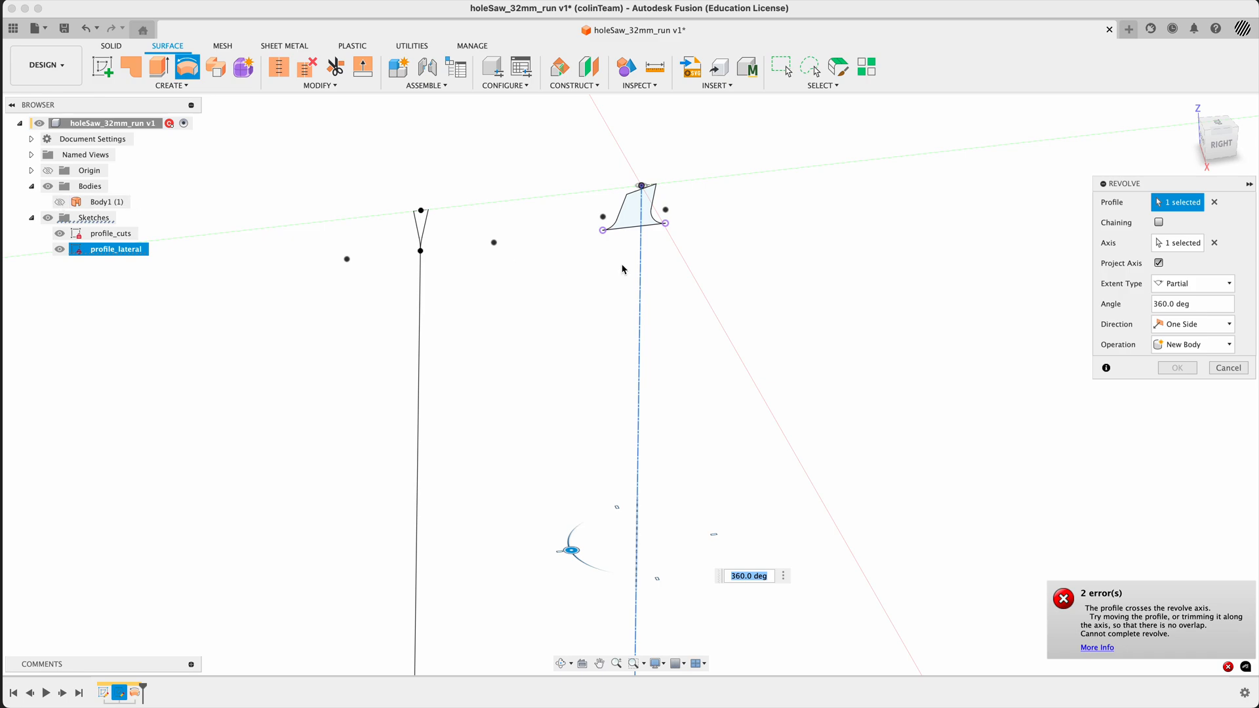
click(1214, 202)
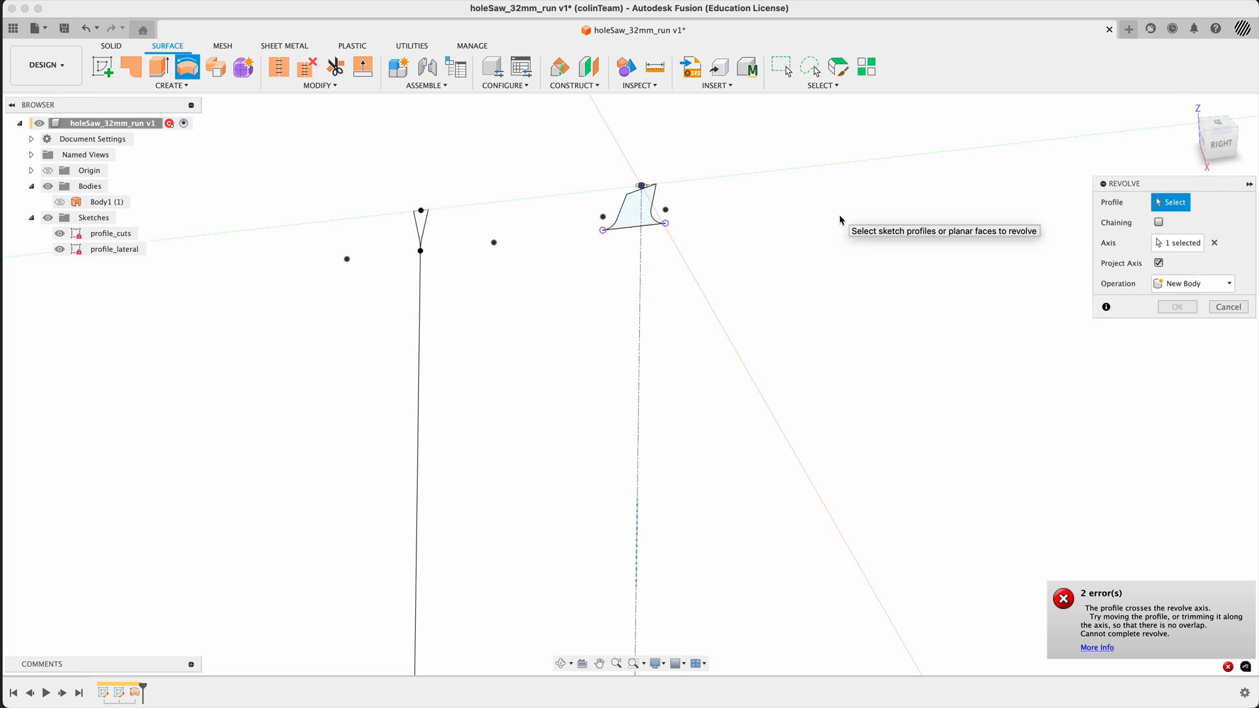
click(1214, 243)
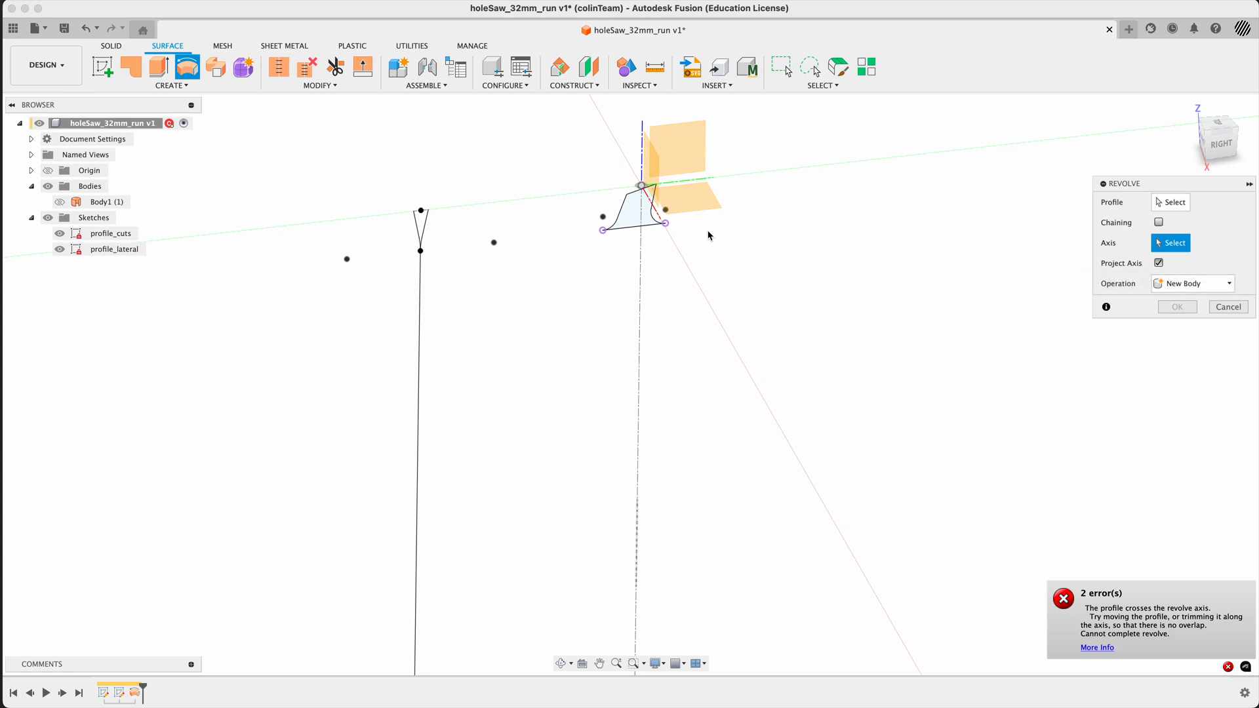
click(1173, 207)
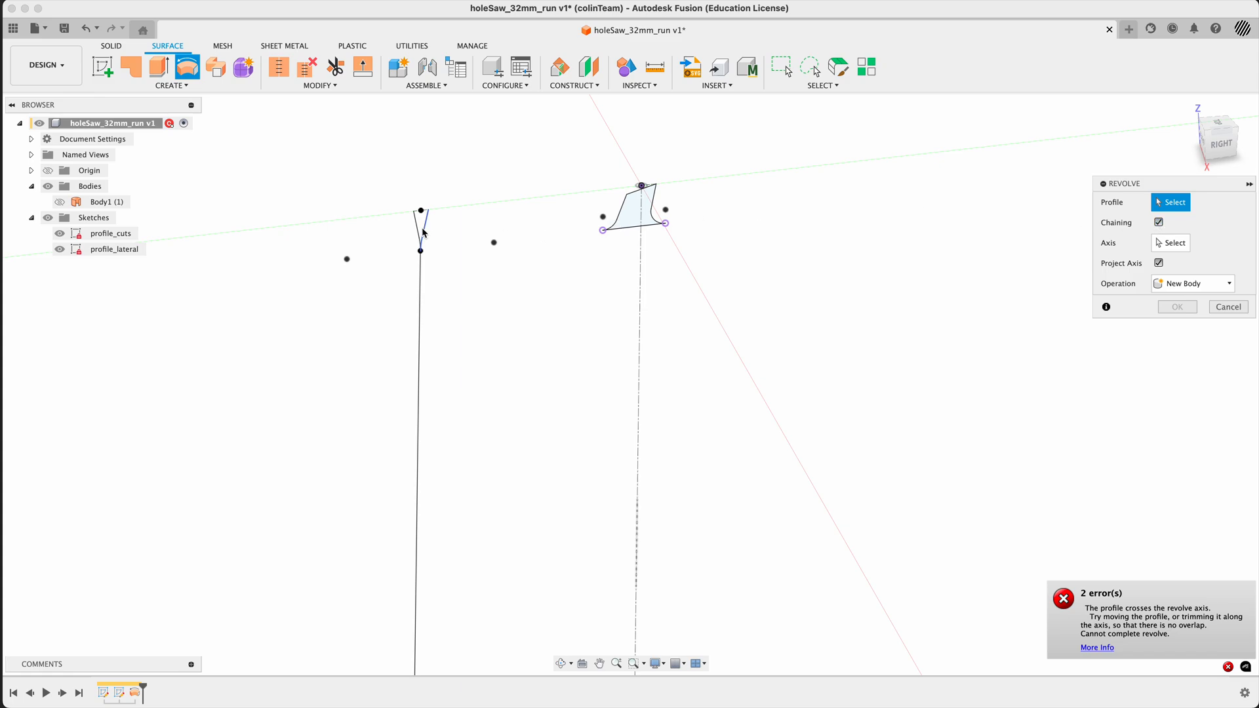
- Revolve the flare's outer side profile, with chaining off, a full turn around the vertical centre axis as a new surface body
scroll(423, 232, up, 8)
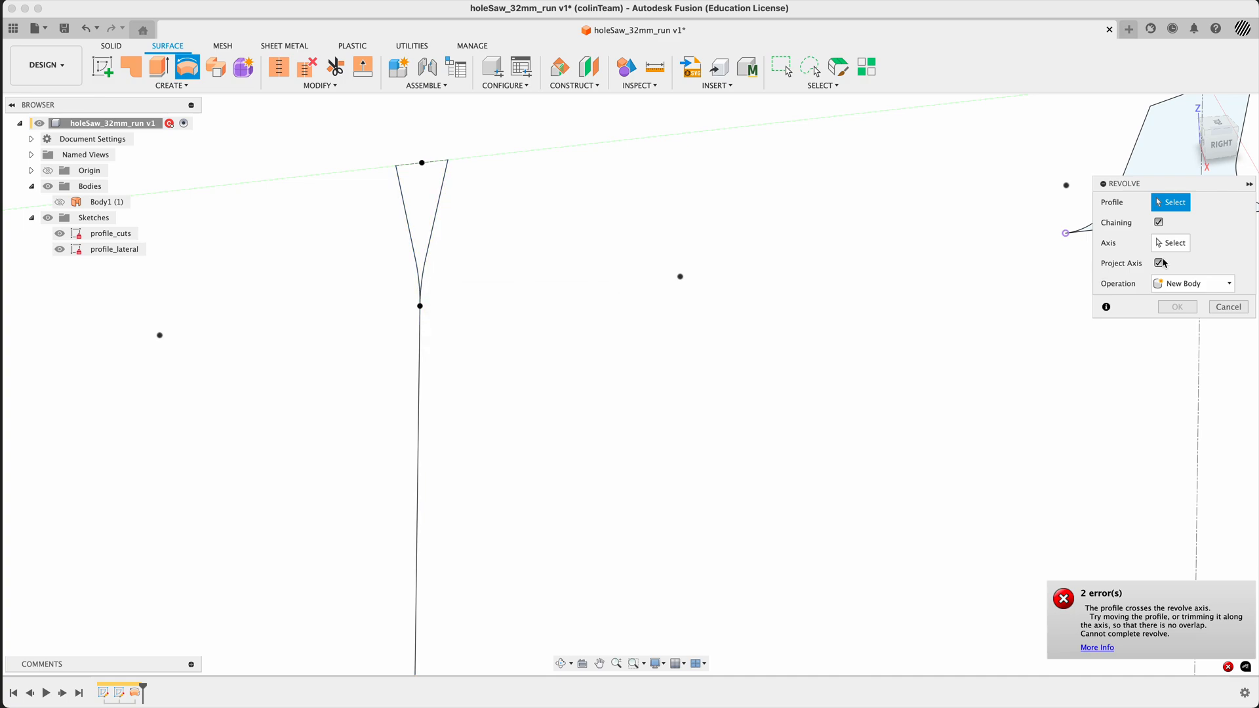
click(405, 220)
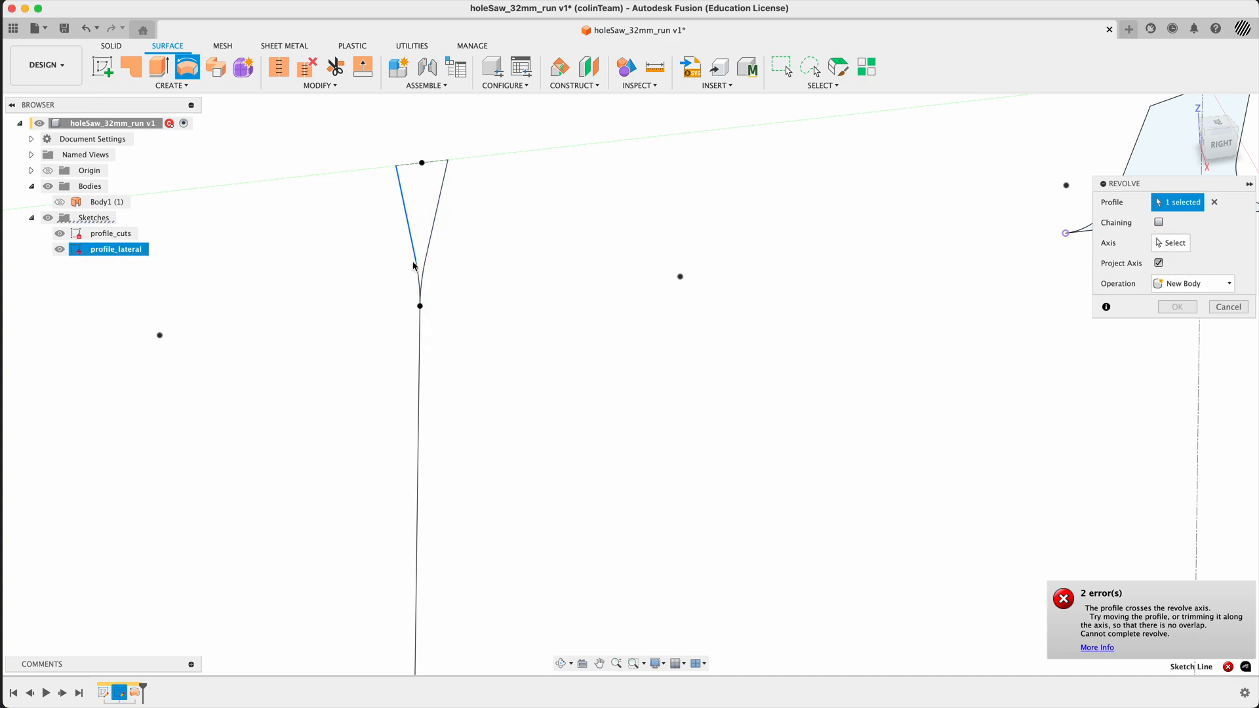
scroll(367, 302, down, 4)
scroll(403, 287, down, 3)
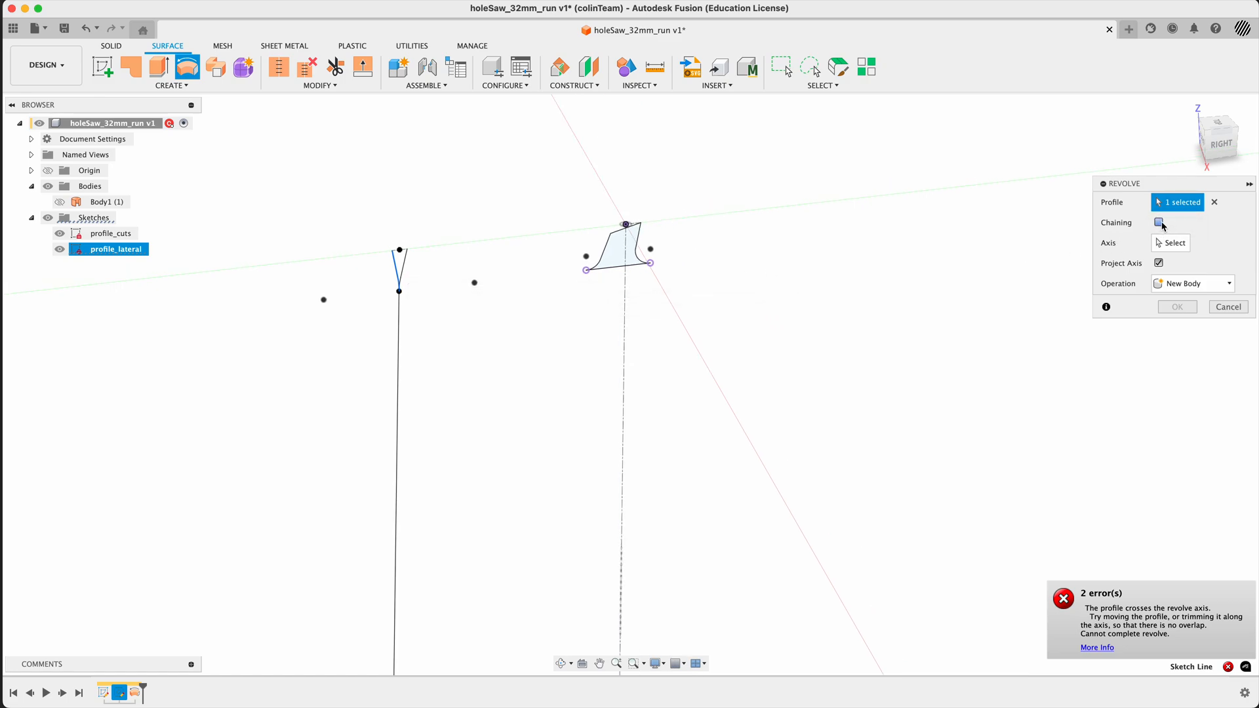
click(1171, 244)
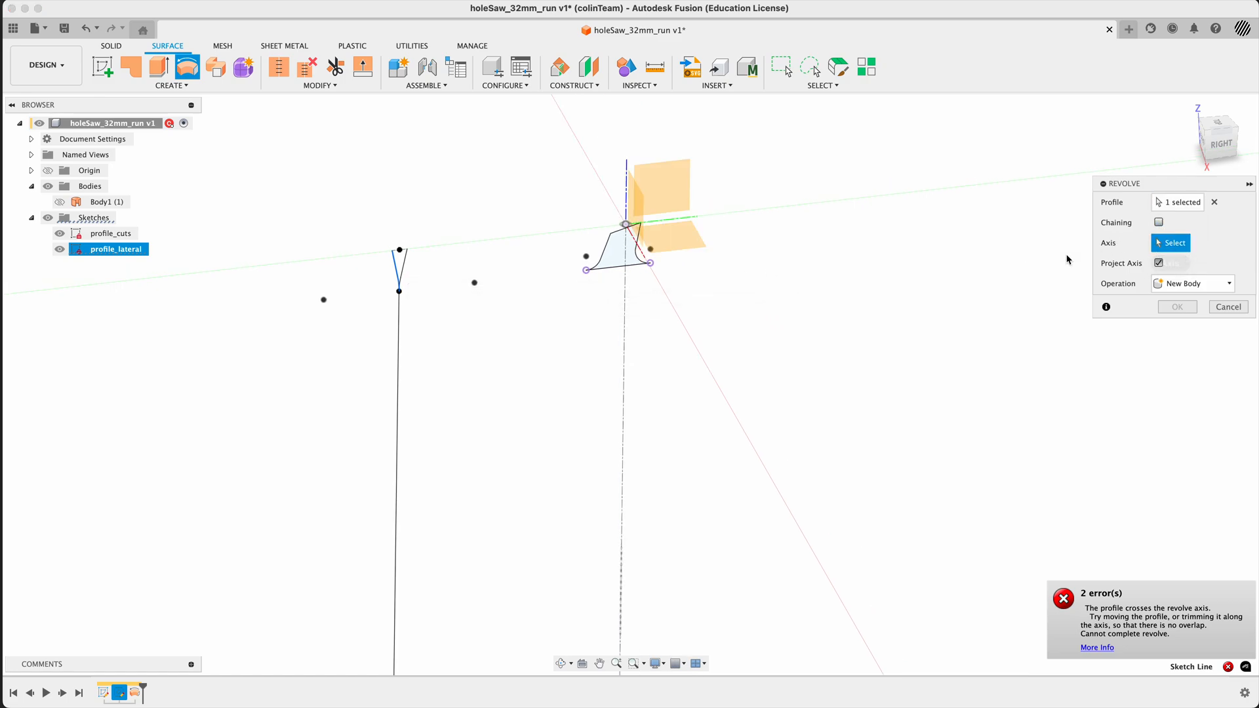
click(624, 332)
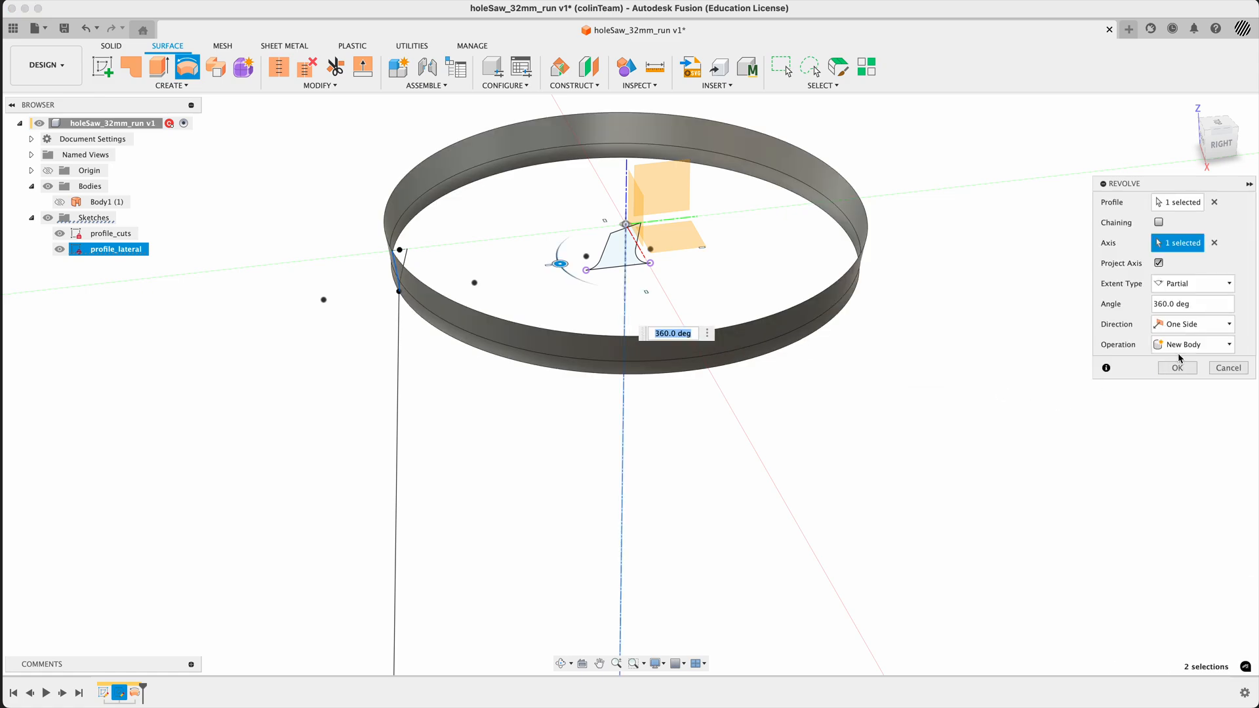
click(1180, 283)
click(1173, 303)
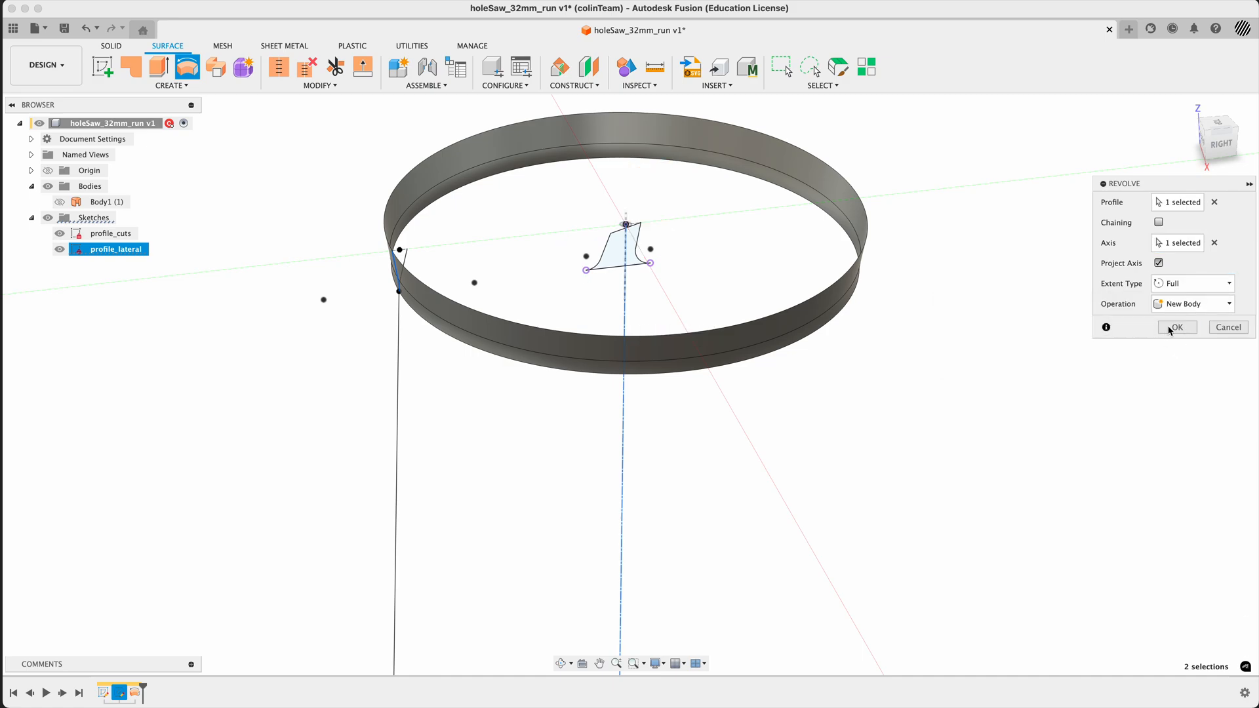
click(1173, 329)
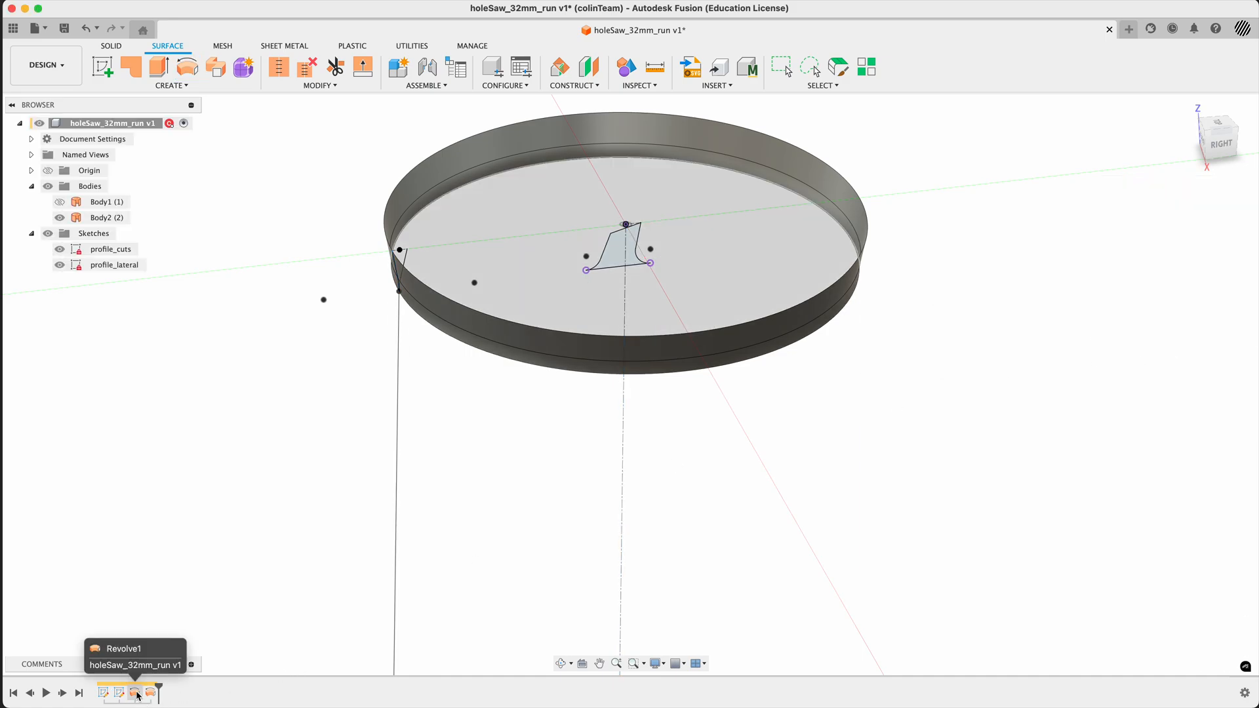
- Edit the first revolve, the cylindrical surface, and set its extent type to Full
double_click(134, 693)
click(1175, 284)
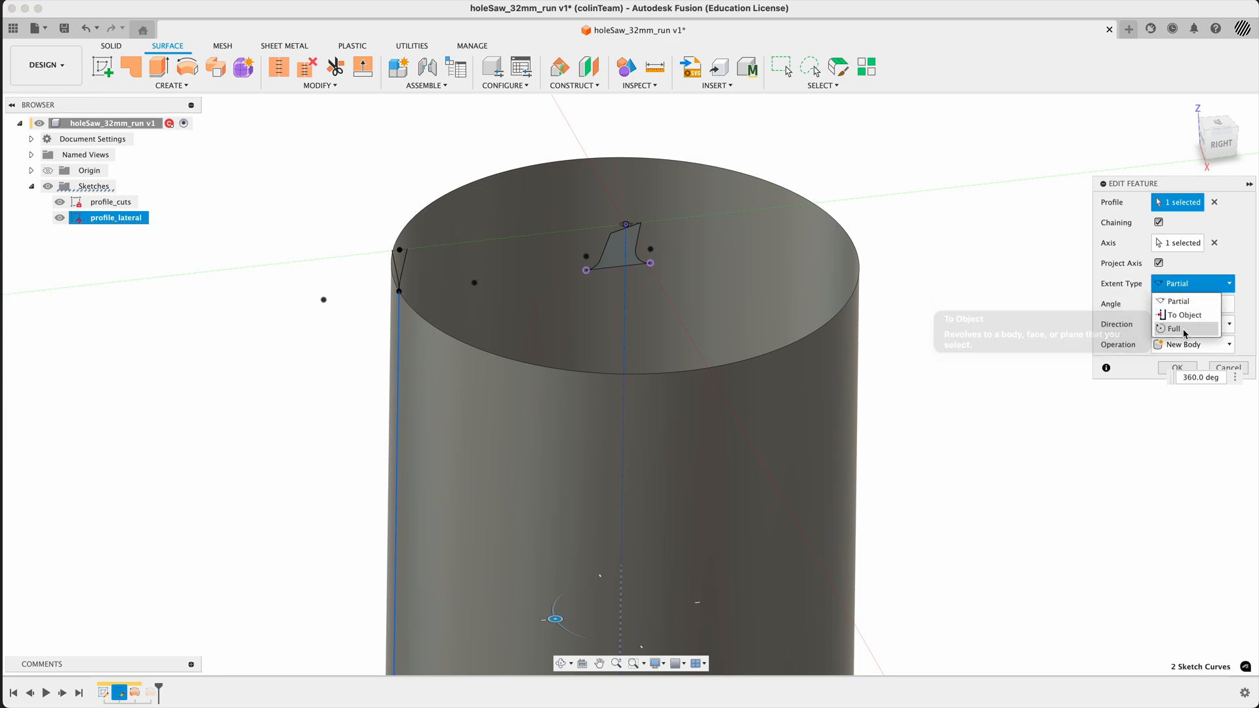
click(1173, 329)
click(1175, 330)
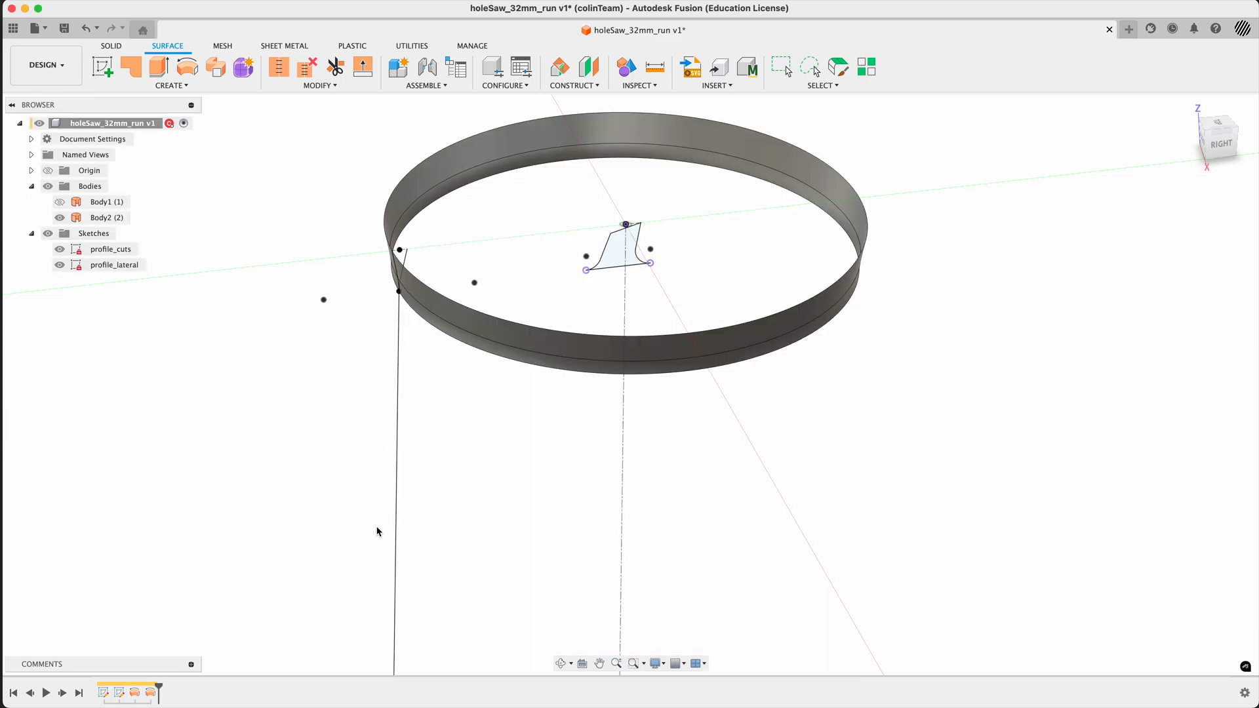
- Hide the outer flare surface body to expose the flare's sketch lines
click(60, 218)
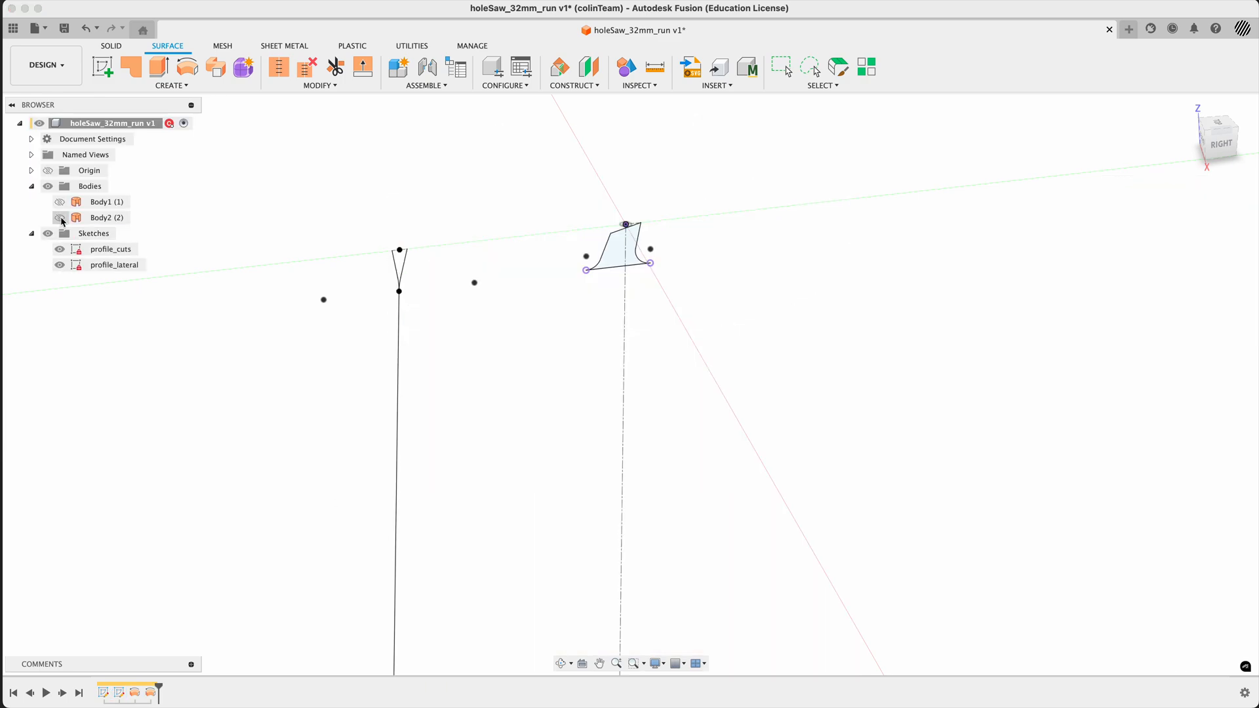
right_click(509, 341)
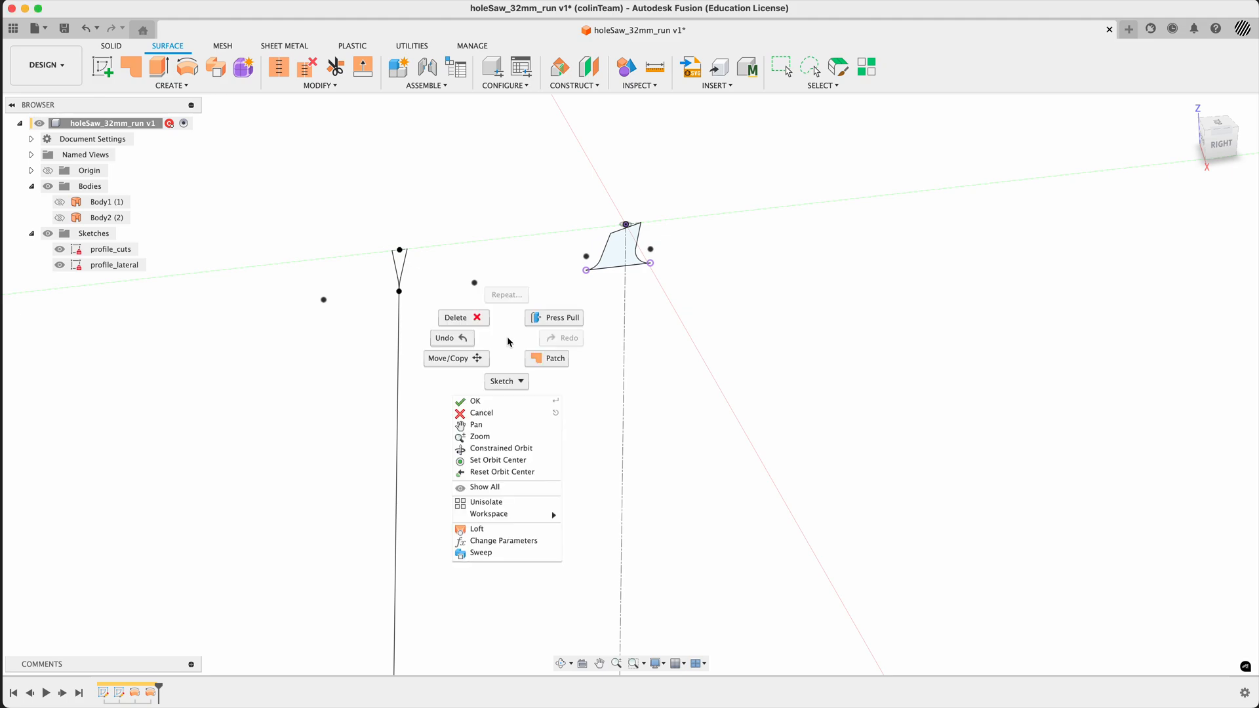
click(477, 309)
- Revolve the flare's inner side profile, with chaining off, a full turn around the vertical centre axis as a new surface body
click(187, 66)
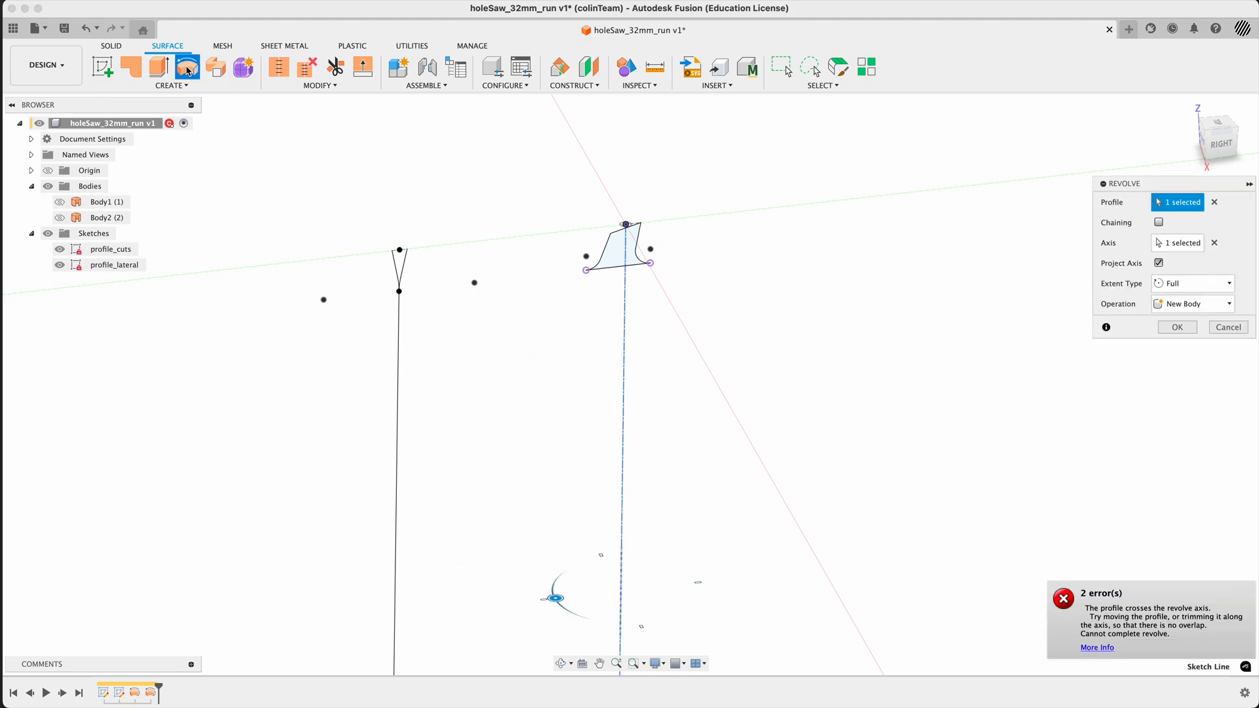
drag(1154, 188, 874, 234)
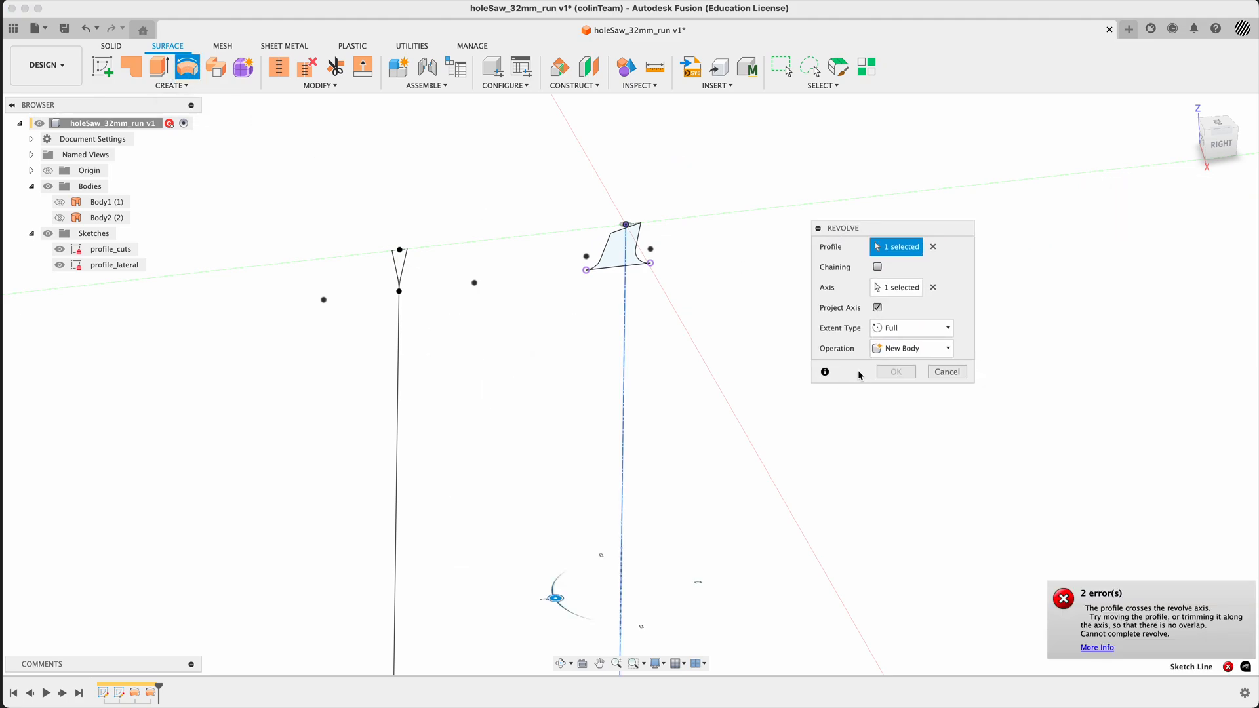
click(933, 247)
click(933, 287)
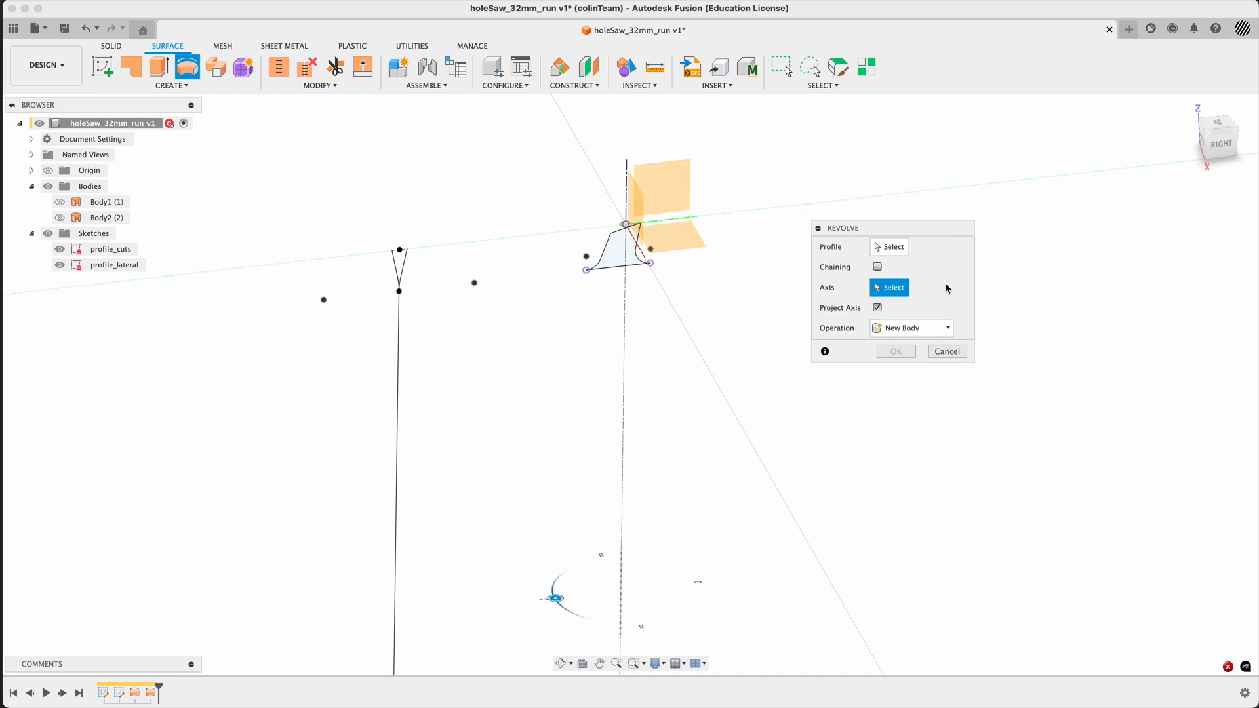
click(896, 248)
scroll(397, 266, up, 8)
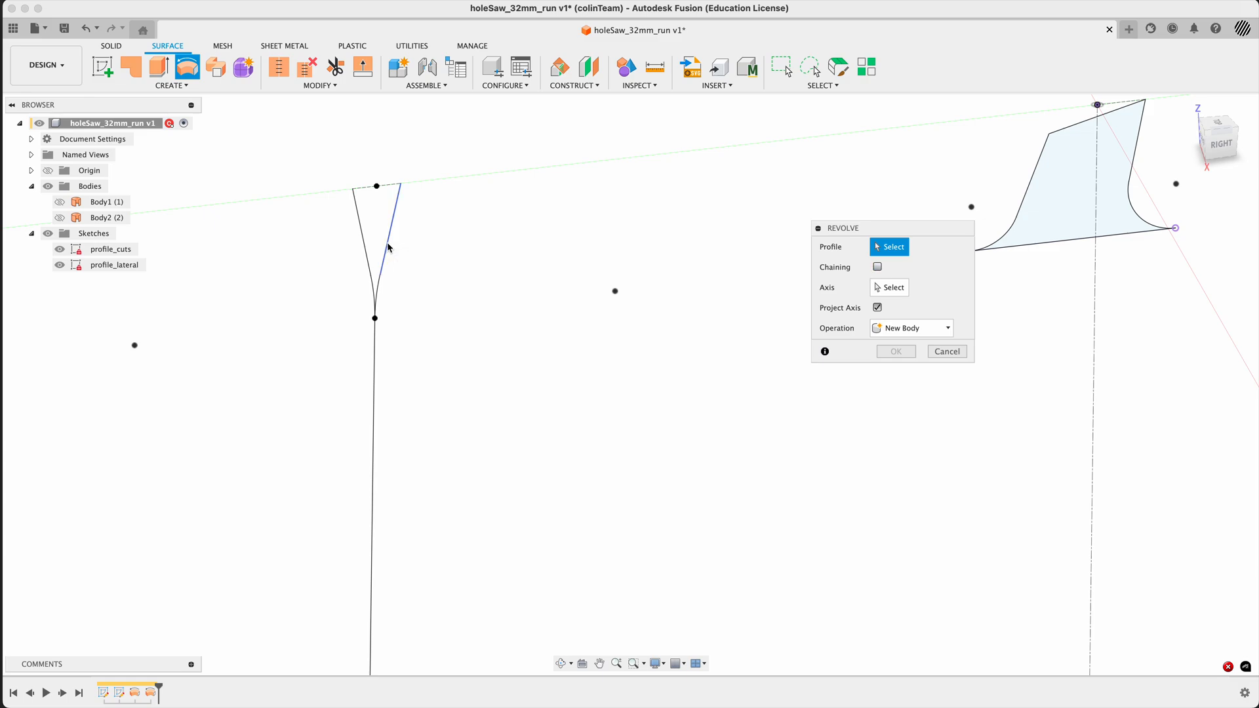
click(387, 248)
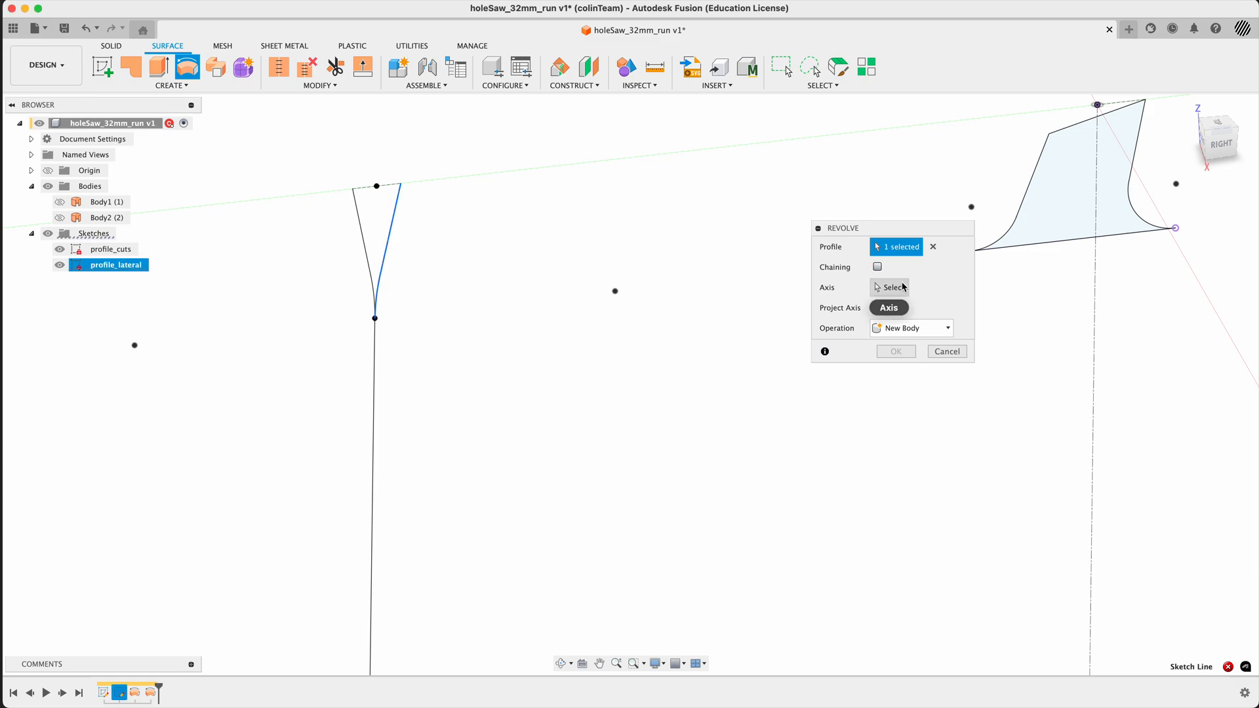
click(889, 287)
click(1095, 314)
scroll(648, 336, down, 5)
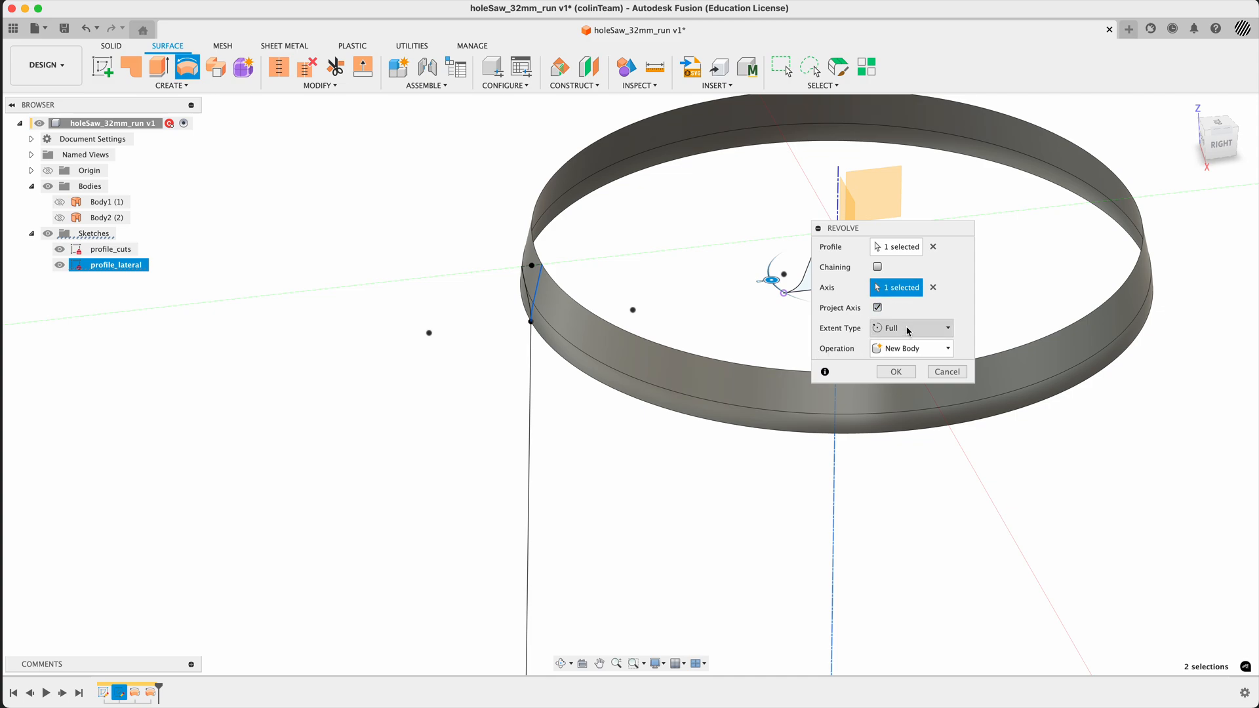
click(896, 372)
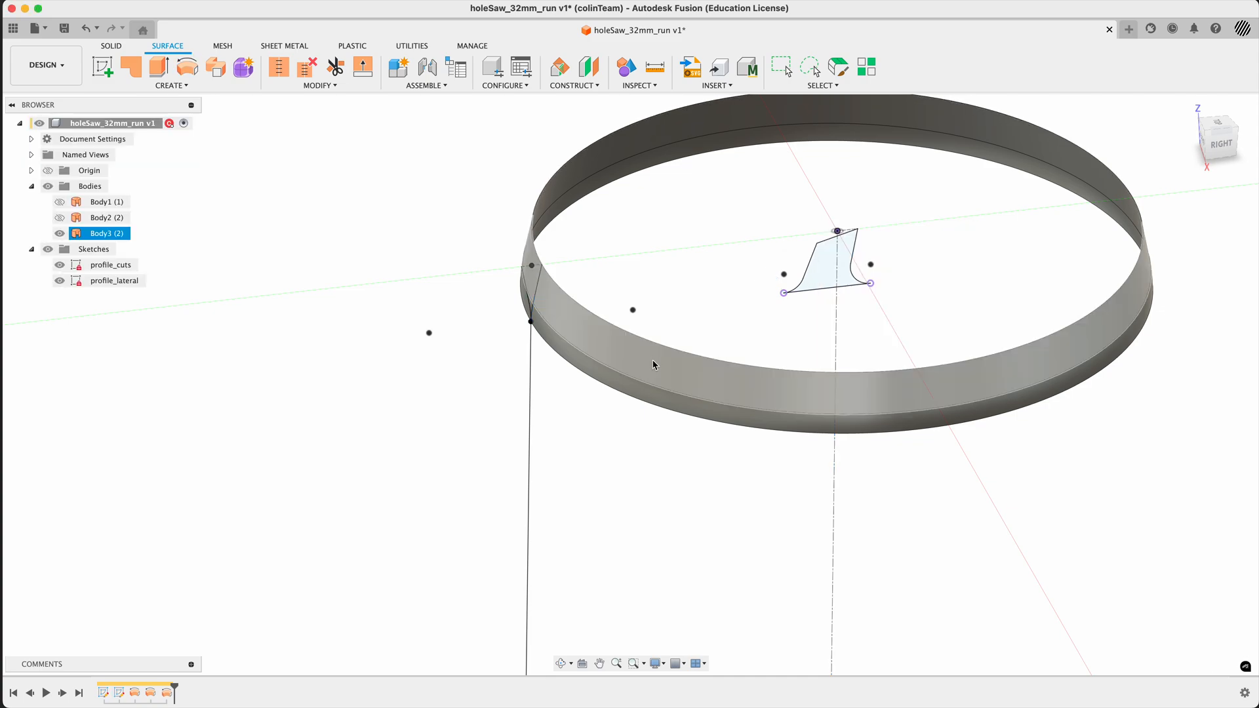
- Hide all sketches and show the cylindrical body and the outer flare body again
scroll(624, 337, down, 5)
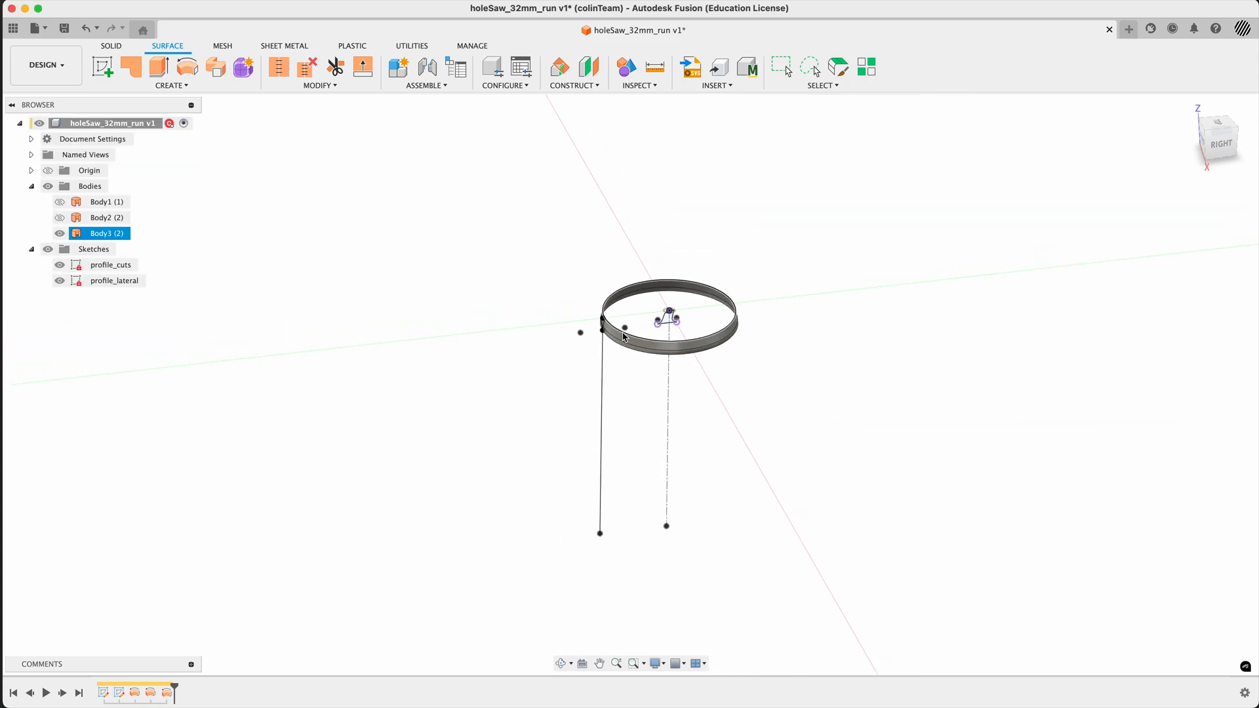
scroll(624, 337, up, 5)
click(517, 311)
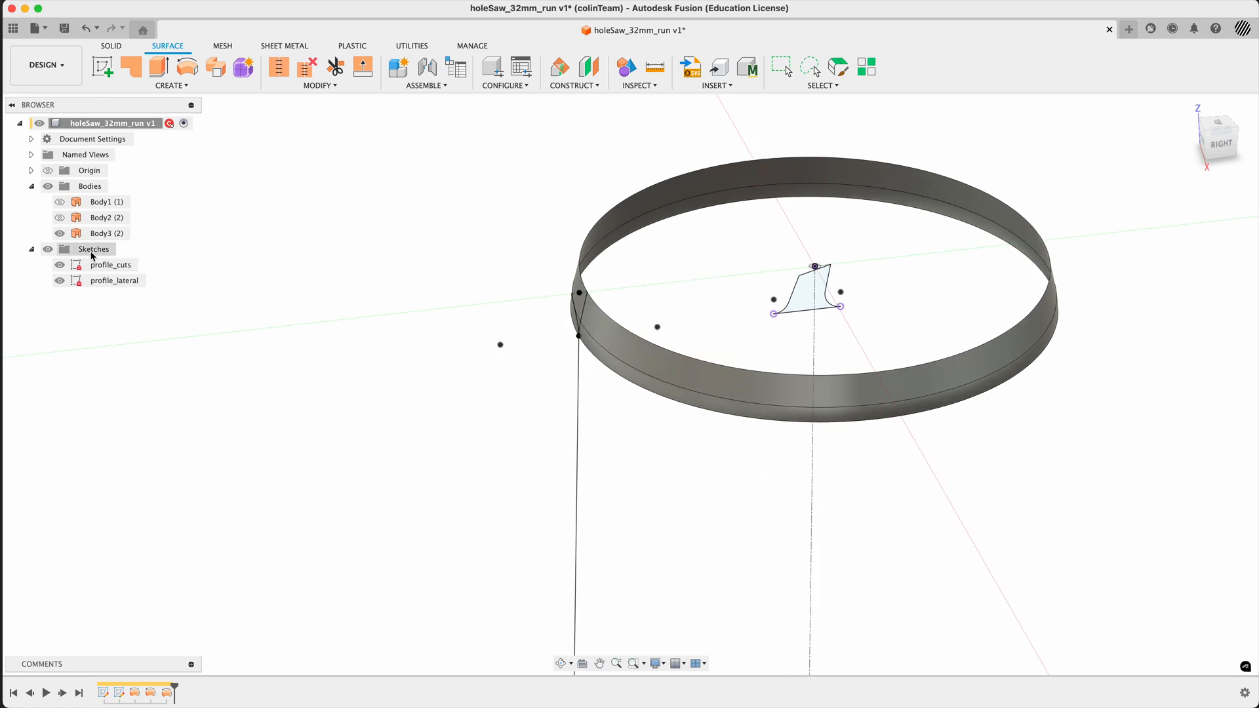
click(48, 250)
click(60, 217)
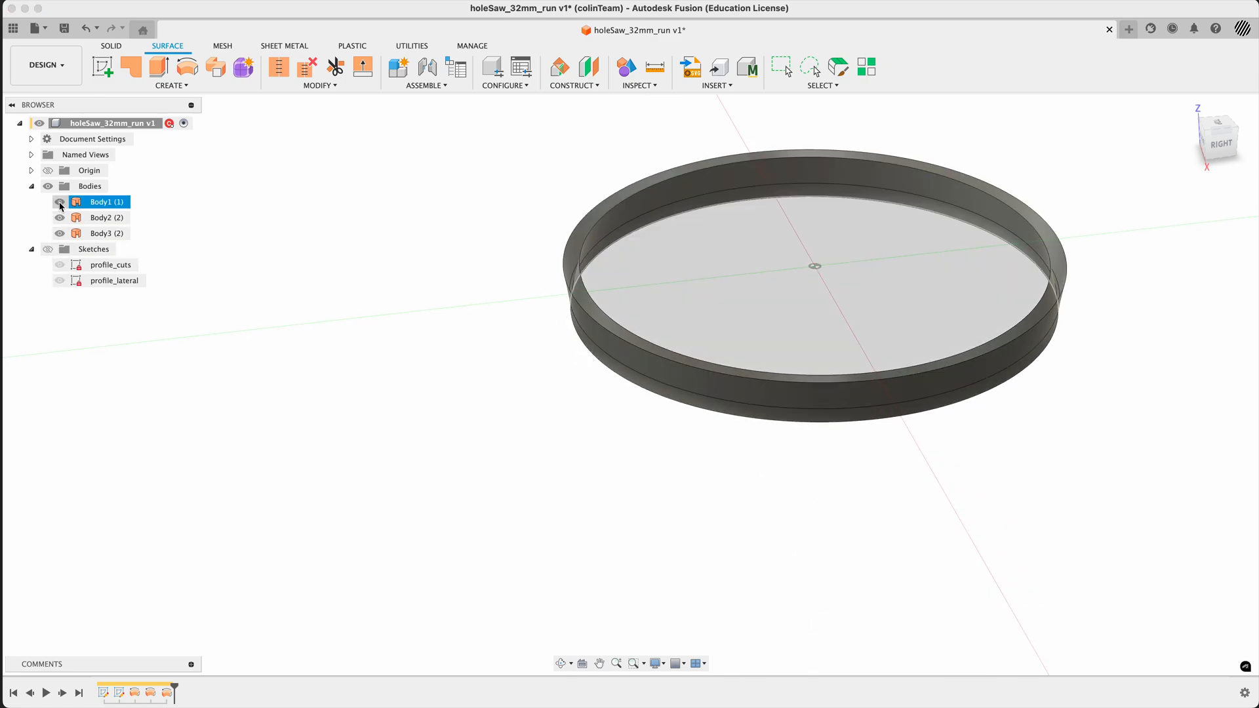
click(59, 201)
- Create a section analysis of the surface bodies on the YZ plane at a distance of 0 mm
mouse_move(387, 278)
shift+middle_down()
mouse_move(365, 242)
mouse_move(394, 274)
shift+middle_up()
click(1189, 108)
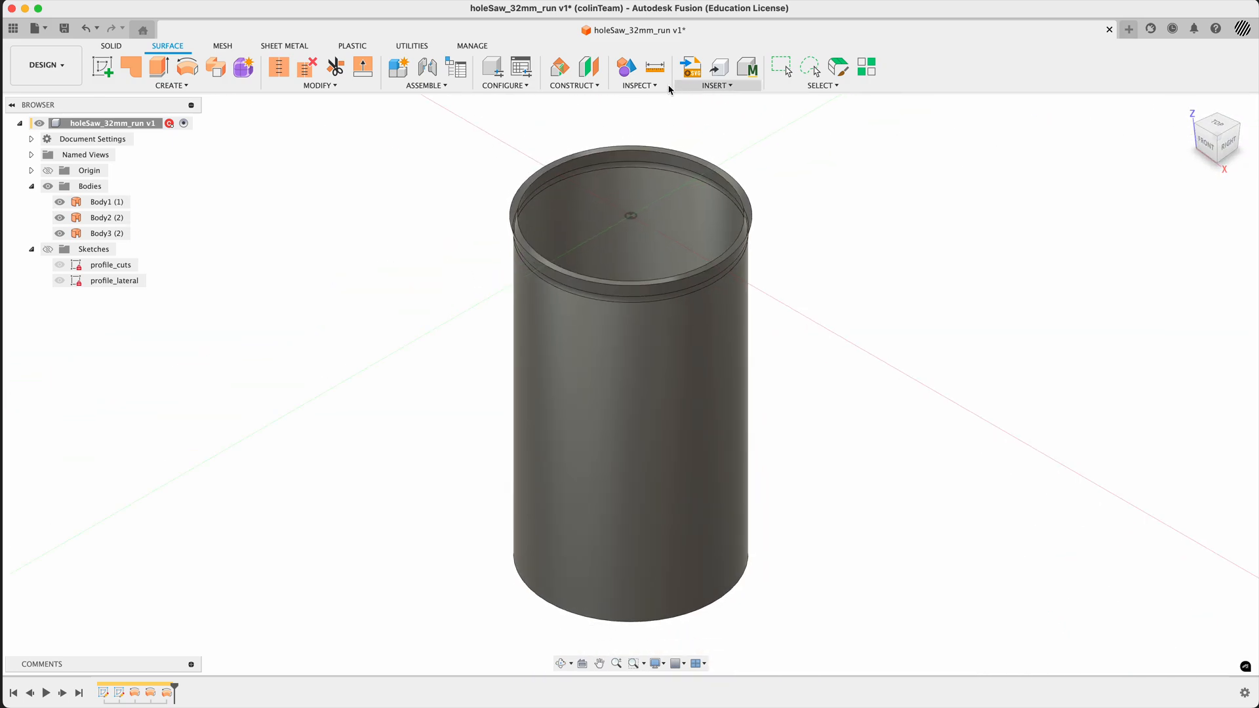
click(646, 85)
click(669, 219)
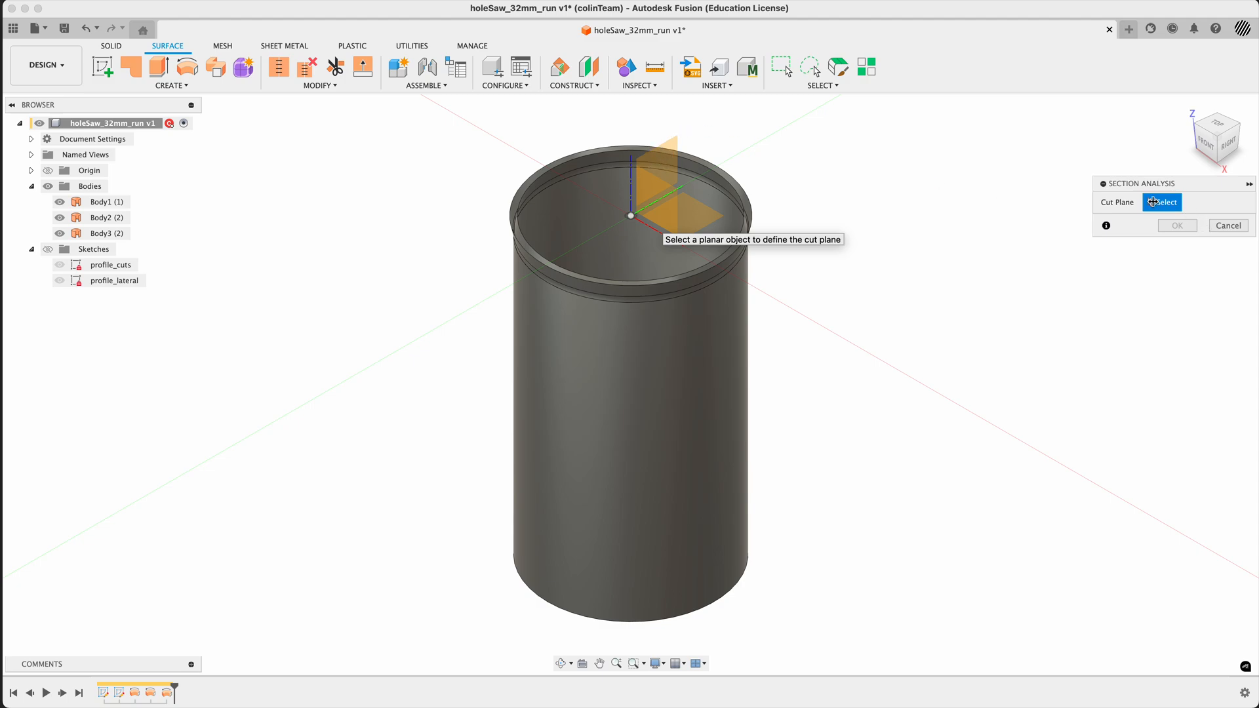
click(671, 154)
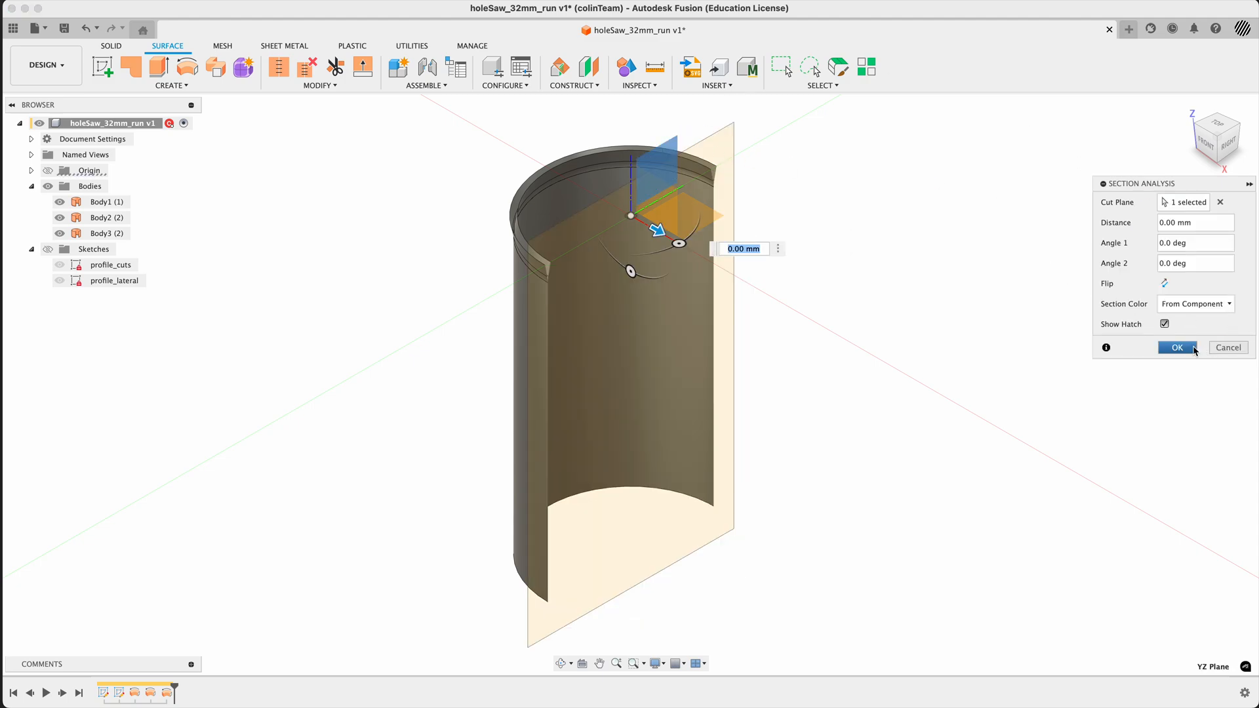
click(1177, 347)
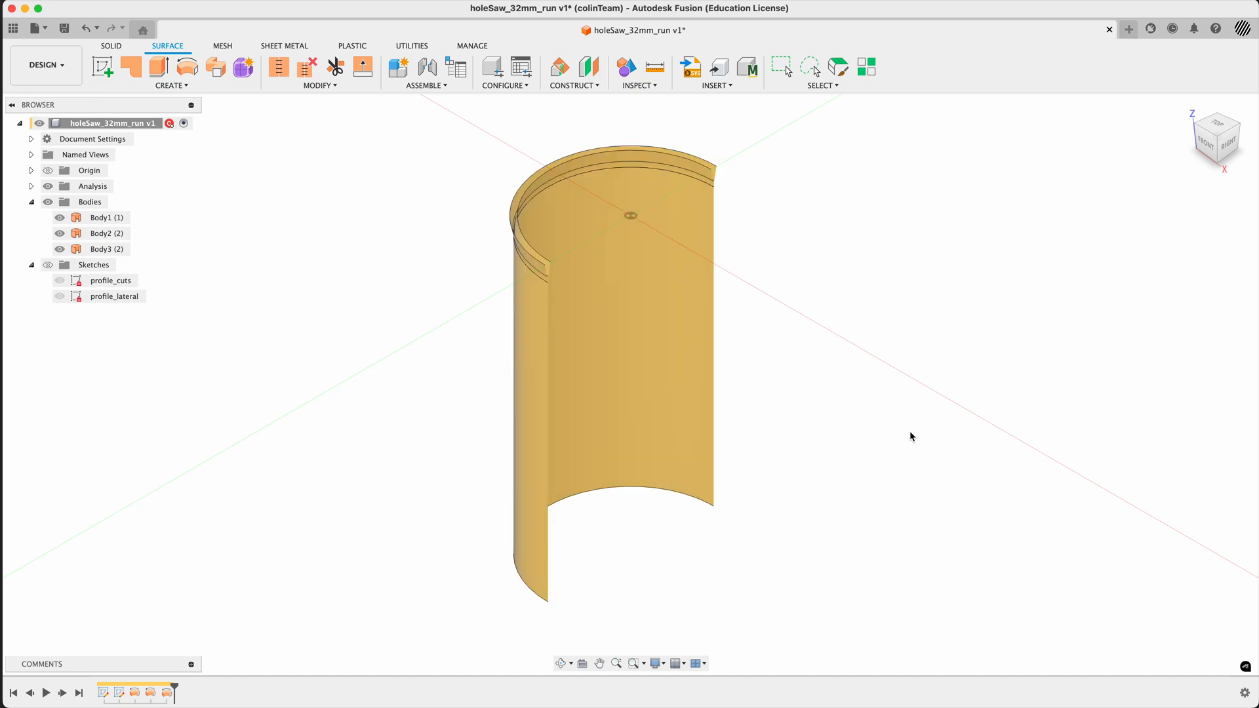
- Show the sketches again and hide the section analysis
mouse_move(910, 433)
shift+middle_down()
mouse_move(857, 411)
mouse_move(902, 438)
mouse_move(902, 419)
mouse_move(899, 453)
shift+middle_up()
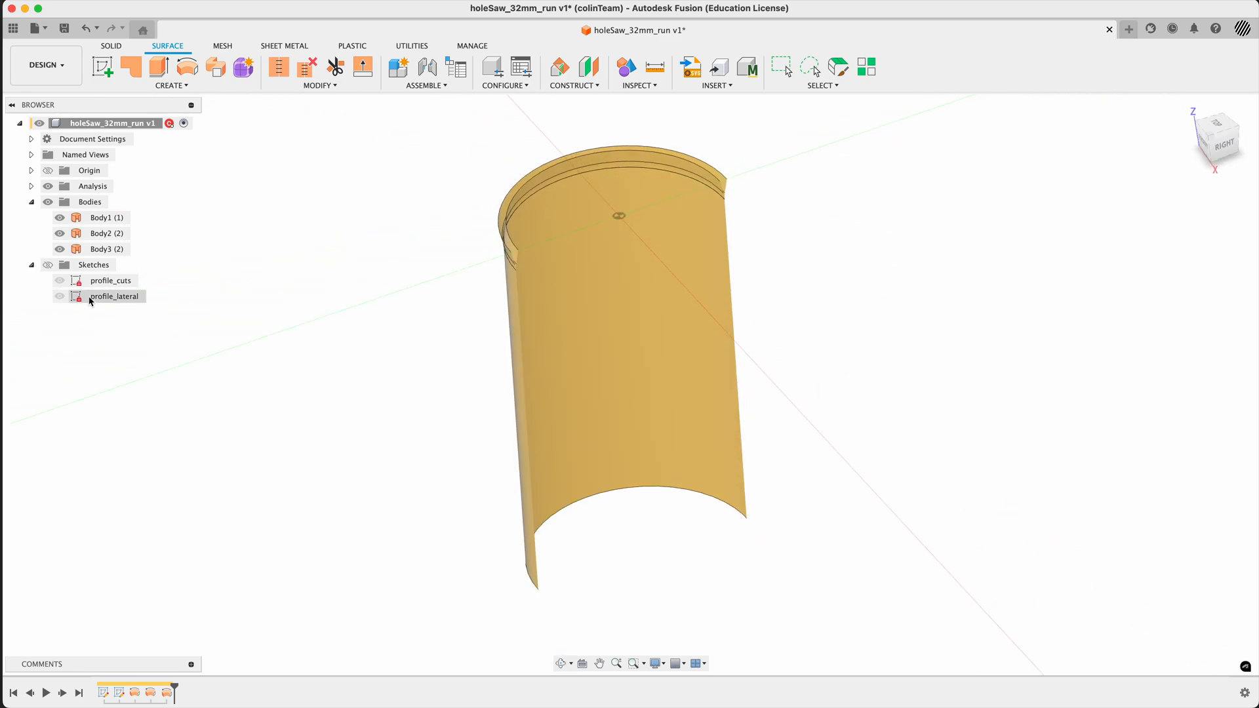
click(48, 265)
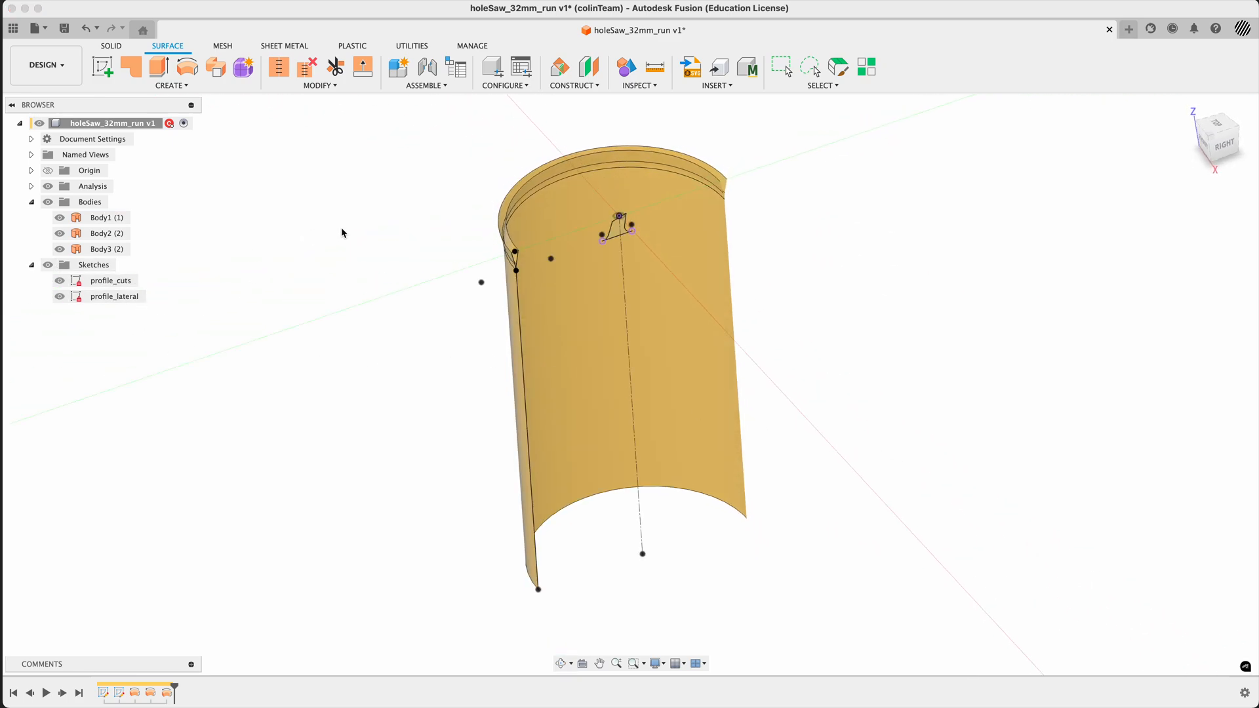
mouse_move(342, 232)
shift+middle_down()
mouse_move(377, 258)
mouse_move(368, 236)
mouse_move(312, 245)
mouse_move(341, 228)
mouse_move(357, 233)
mouse_move(347, 242)
shift+middle_up()
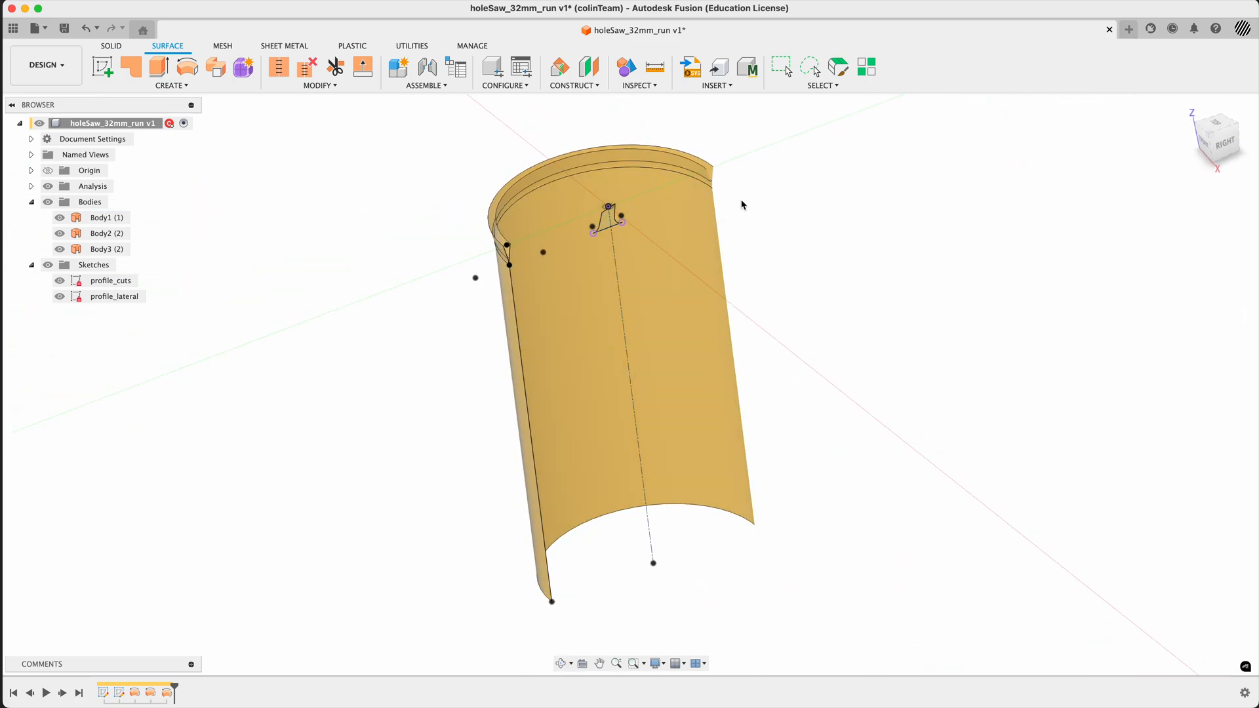
shift+middle_drag(745, 202, 168, 226)
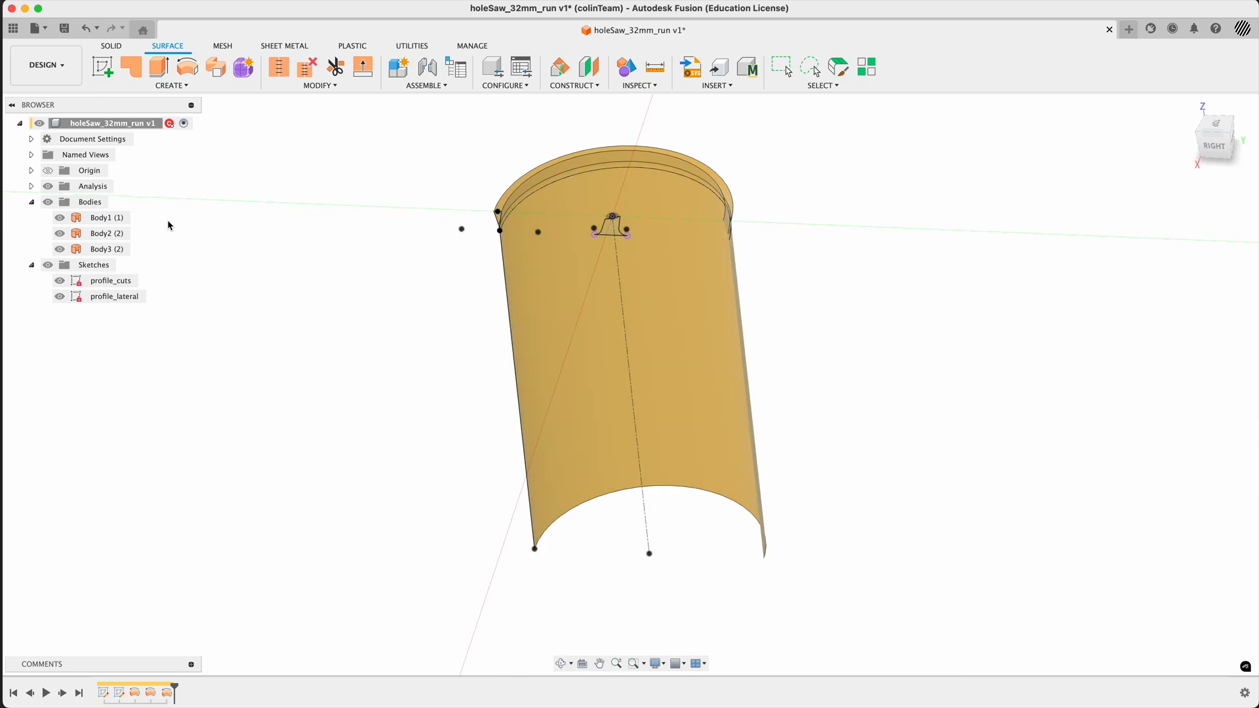
click(48, 187)
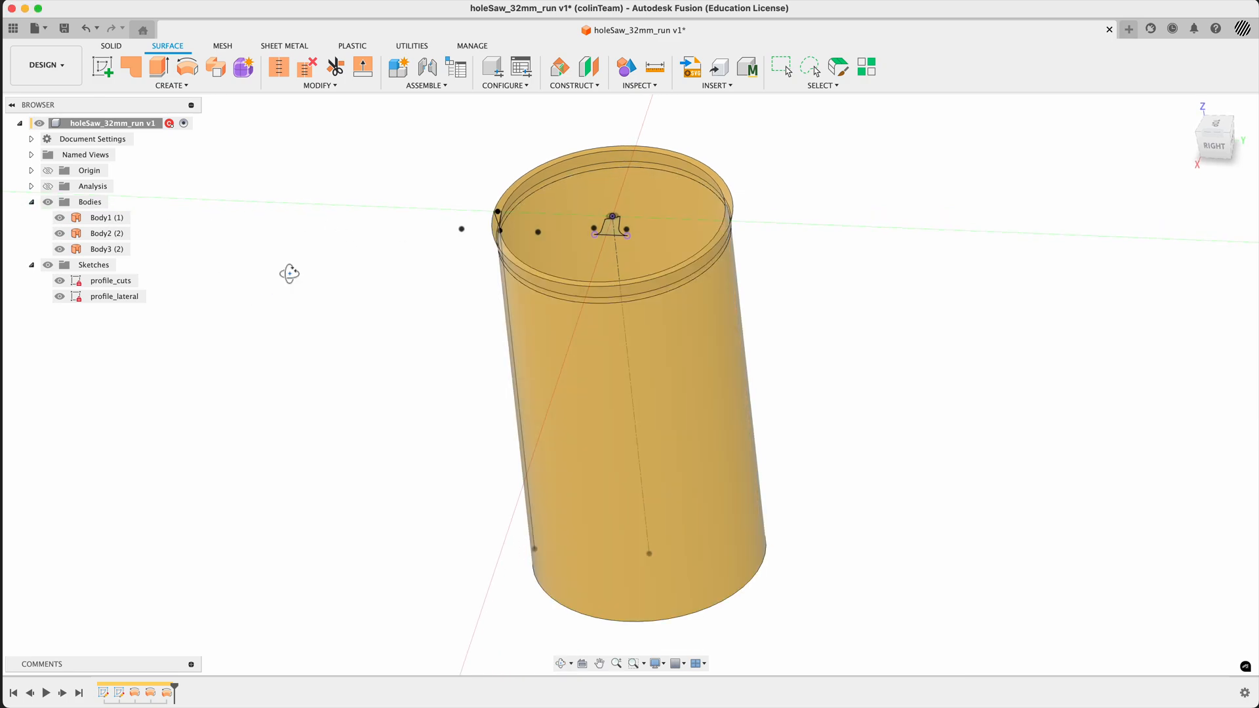
shift+middle_drag(289, 273, 313, 330)
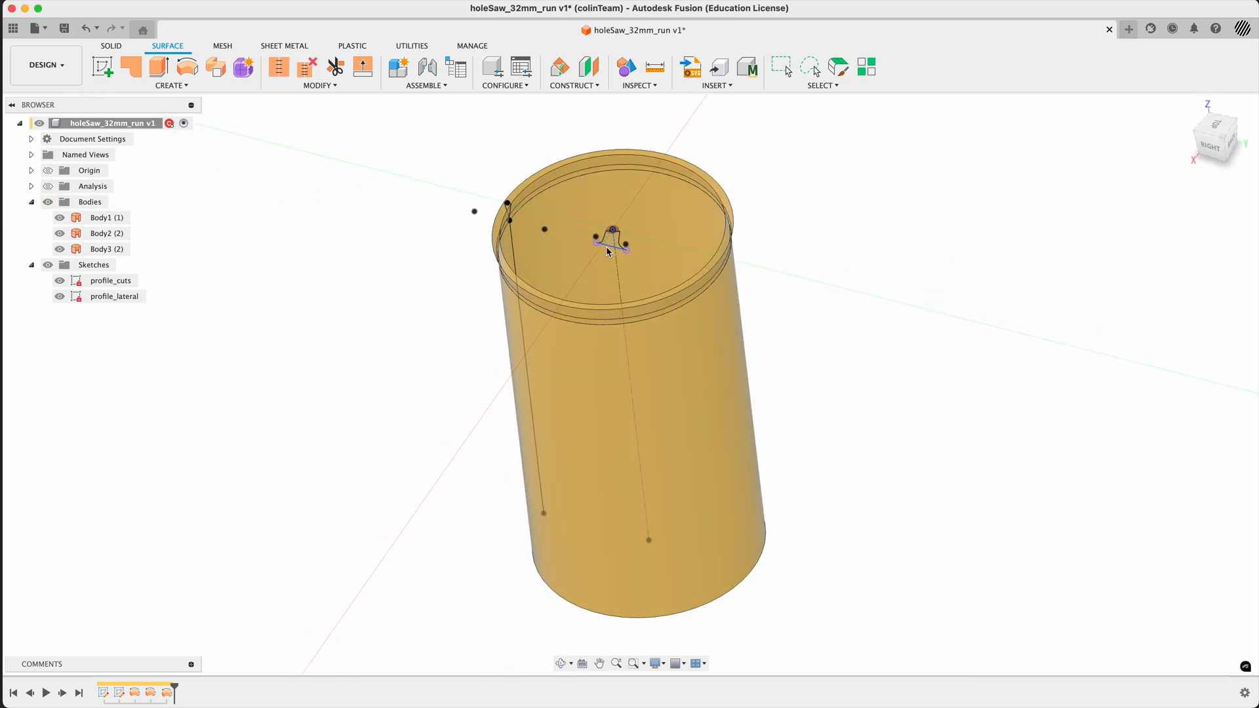
- Edit the profile_cuts sketch to turn the tooth profile's base line into a construction line, and finish the sketch
right_click(608, 252)
click(598, 361)
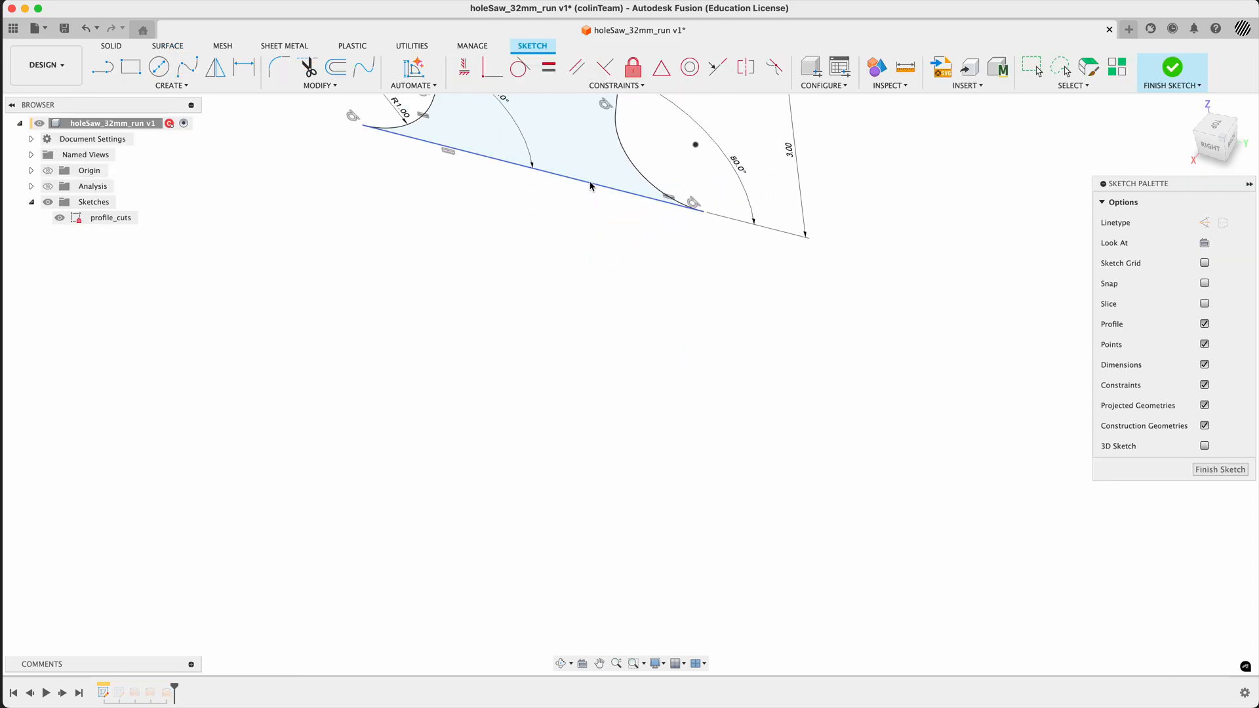
key(x)
click(646, 353)
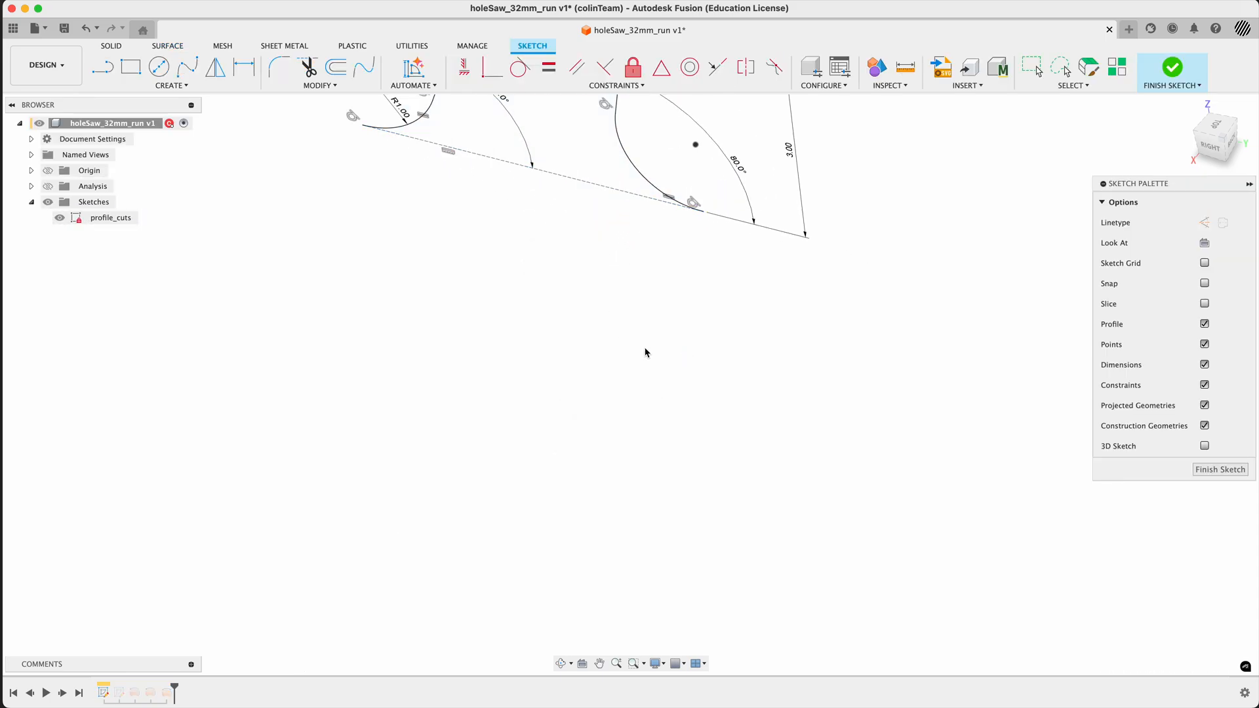
click(1172, 68)
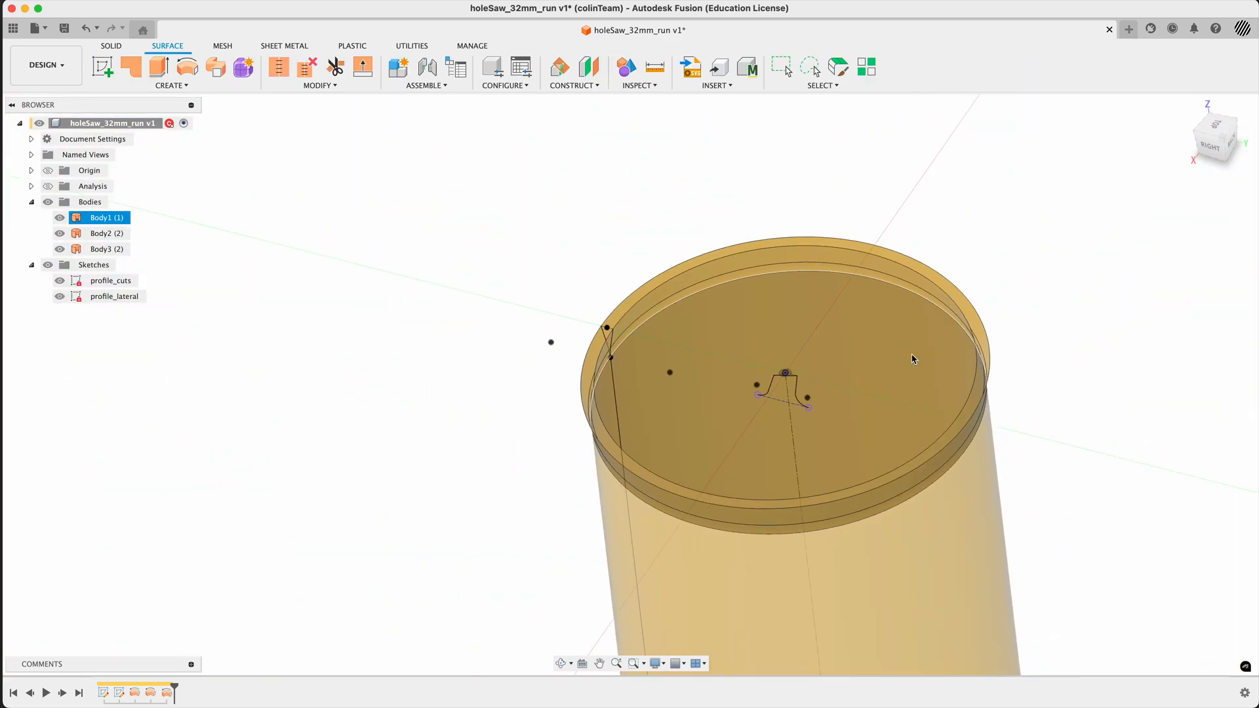
mouse_move(1022, 233)
shift+middle_down()
mouse_move(1037, 197)
mouse_move(1018, 221)
shift+middle_up()
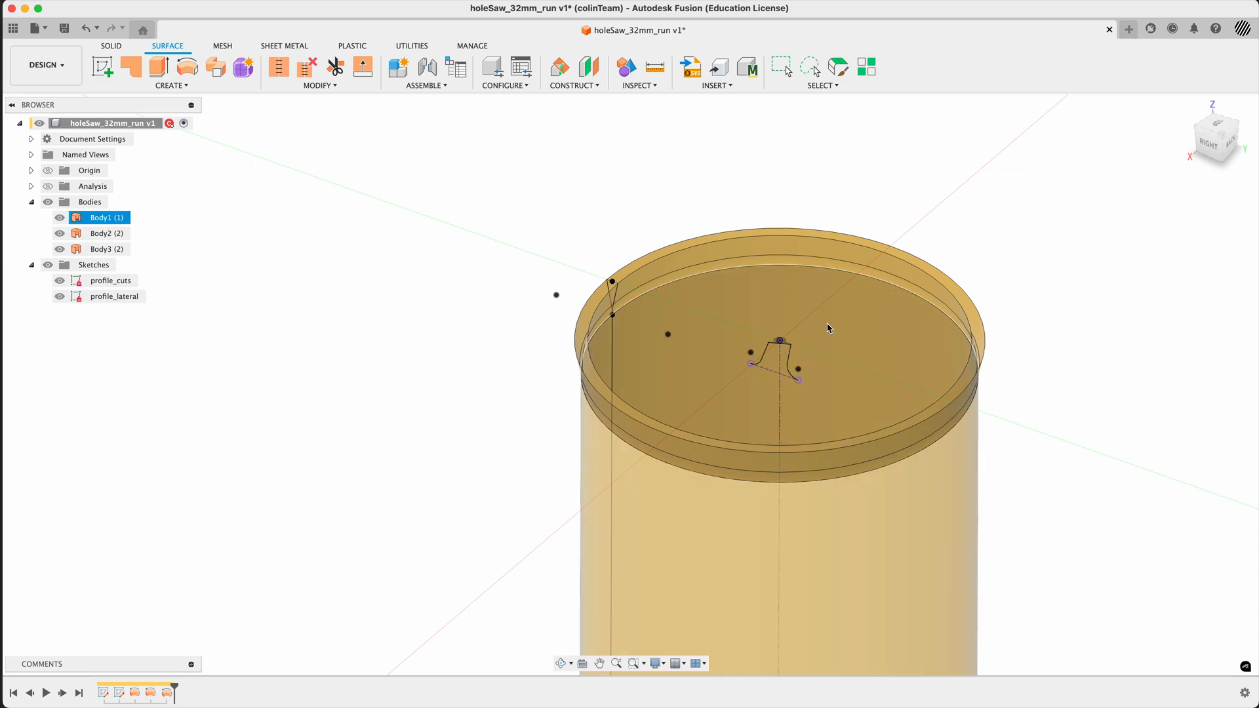
- Extrude the open tooth profile from the profile_cuts sketch 20 mm to one side as a new surface body crossing the saw's rim
shift+middle_drag(993, 233, 977, 233)
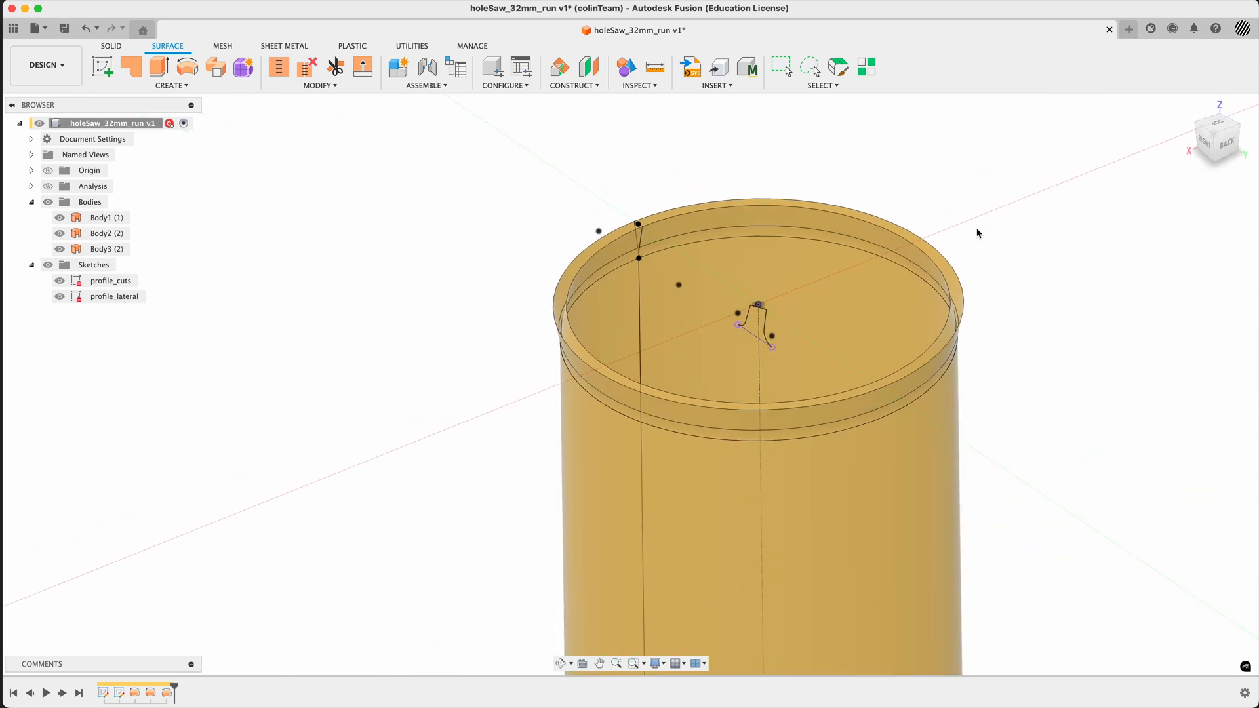
click(158, 66)
click(766, 326)
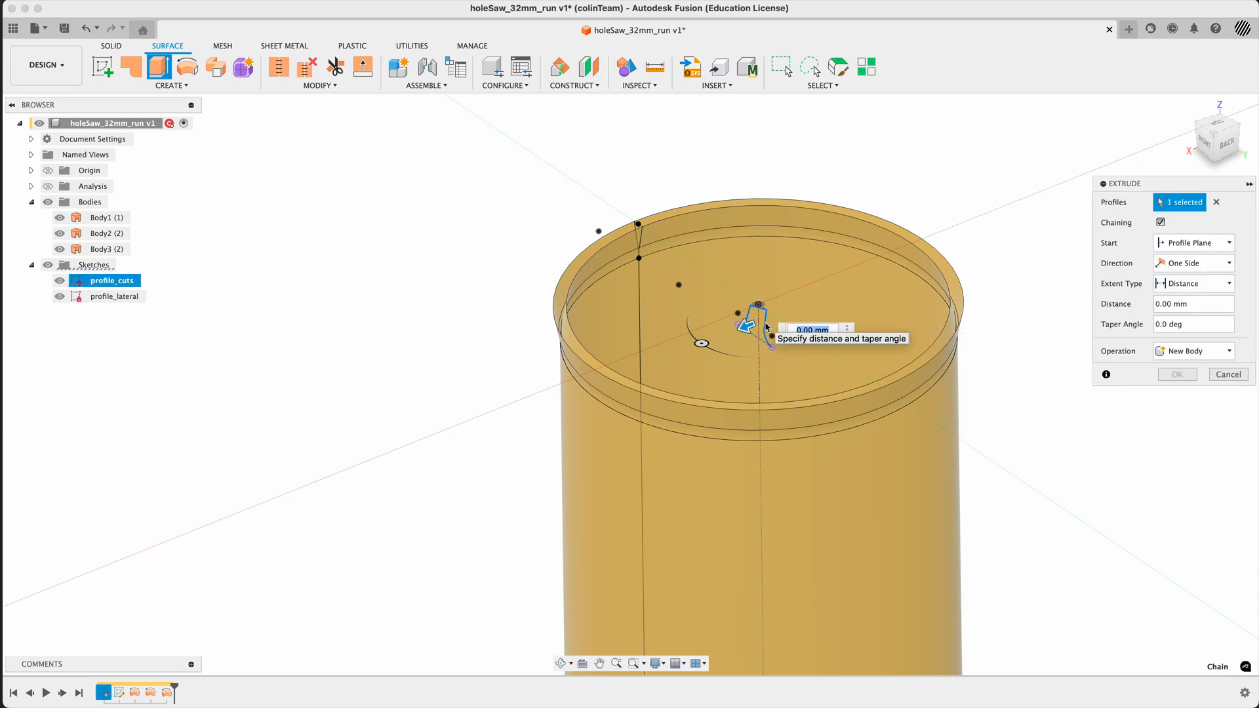
drag(739, 324, 570, 396)
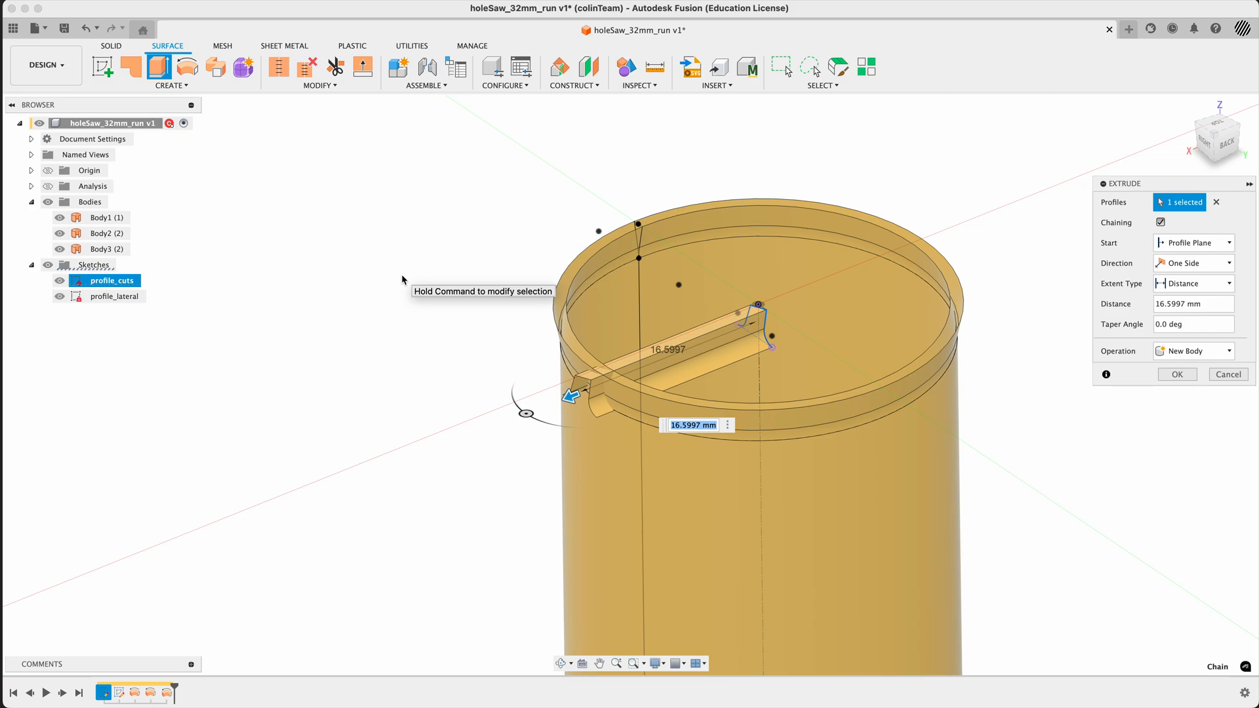
text(20)
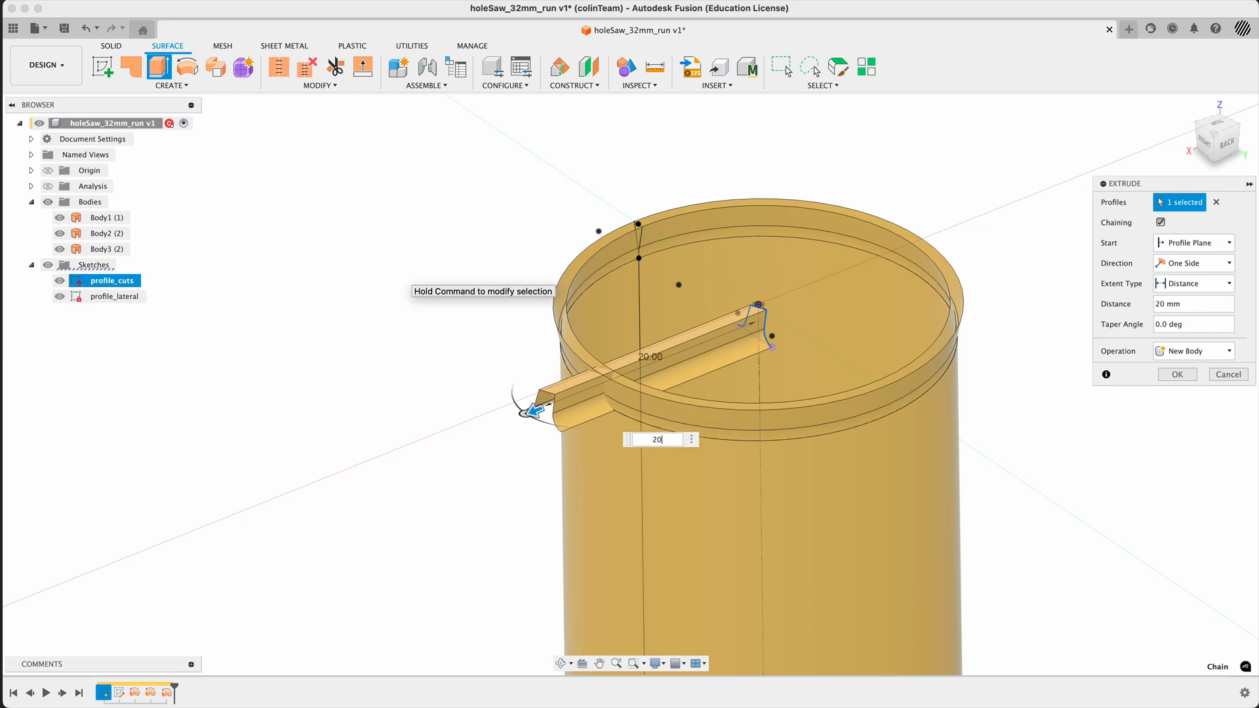
click(1177, 374)
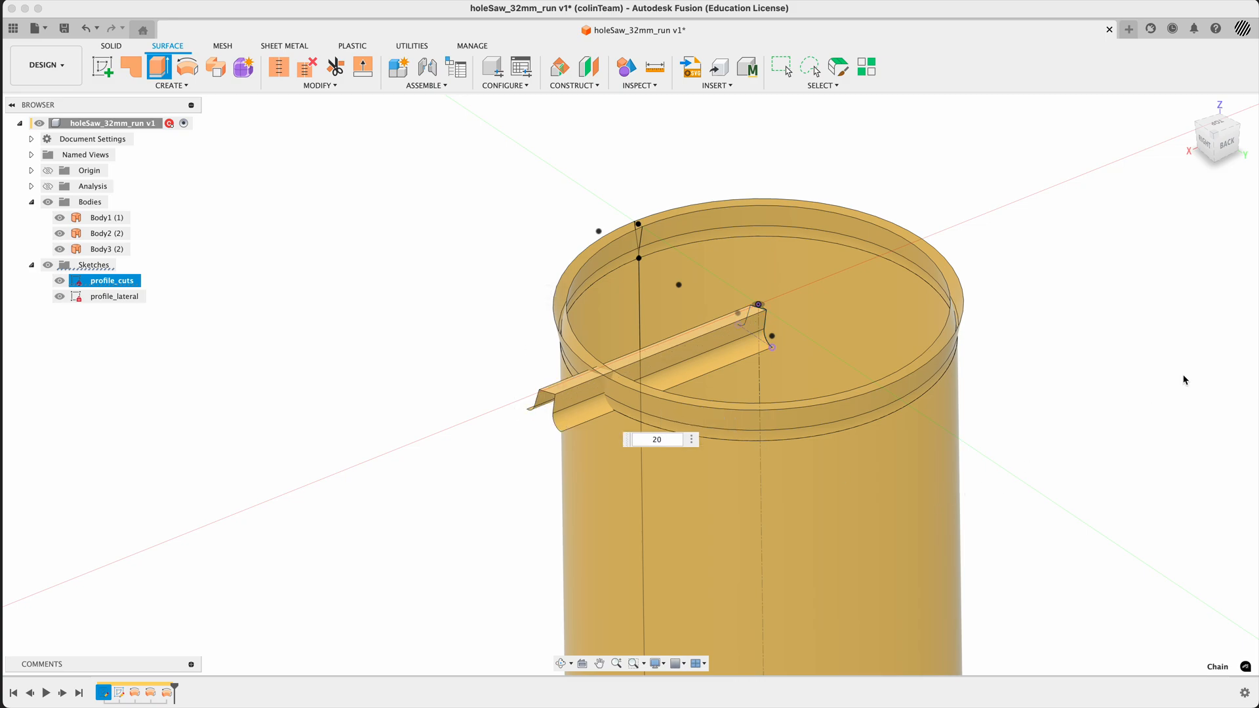
mouse_move(1093, 334)
shift+middle_down()
mouse_move(1108, 340)
mouse_move(1124, 315)
mouse_move(1104, 332)
shift+middle_up()
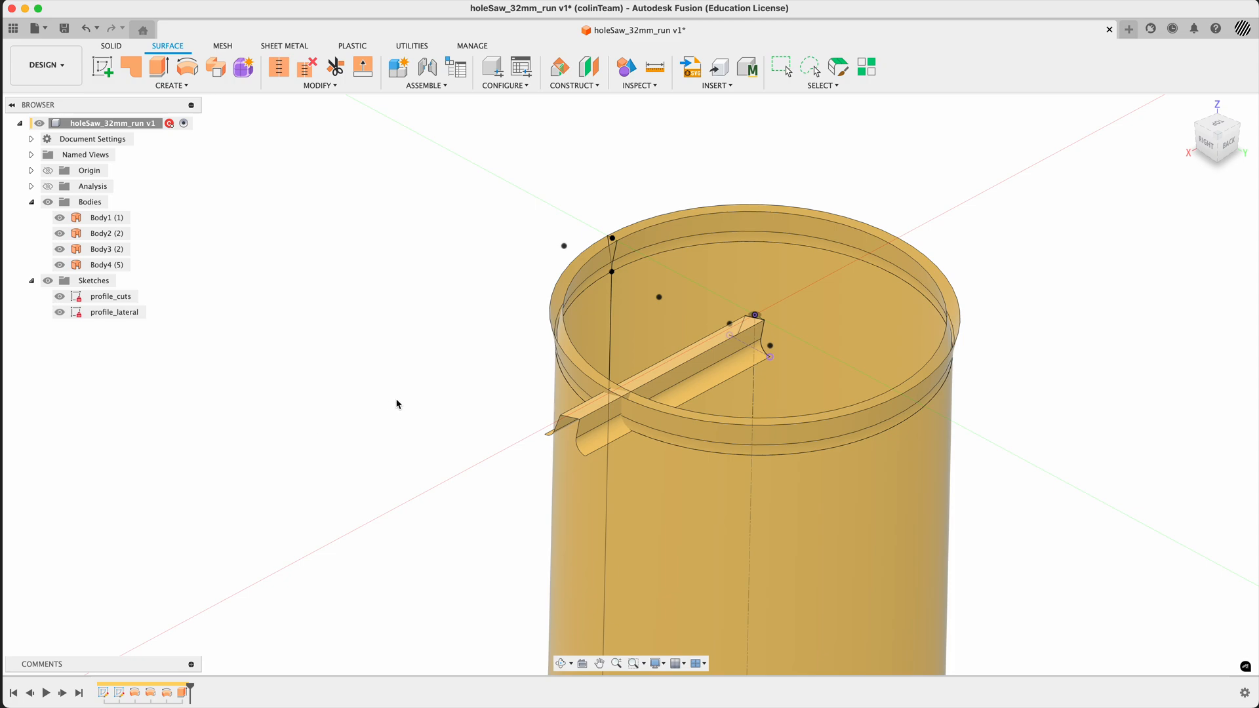
- Hide the cylindrical Body1 and the flare surface Body3, keeping Body2 and the extruded tooth surface shown
mouse_move(397, 403)
shift+middle_down()
mouse_move(367, 399)
mouse_move(414, 387)
mouse_move(402, 400)
shift+middle_up()
scroll(433, 328, down, 5)
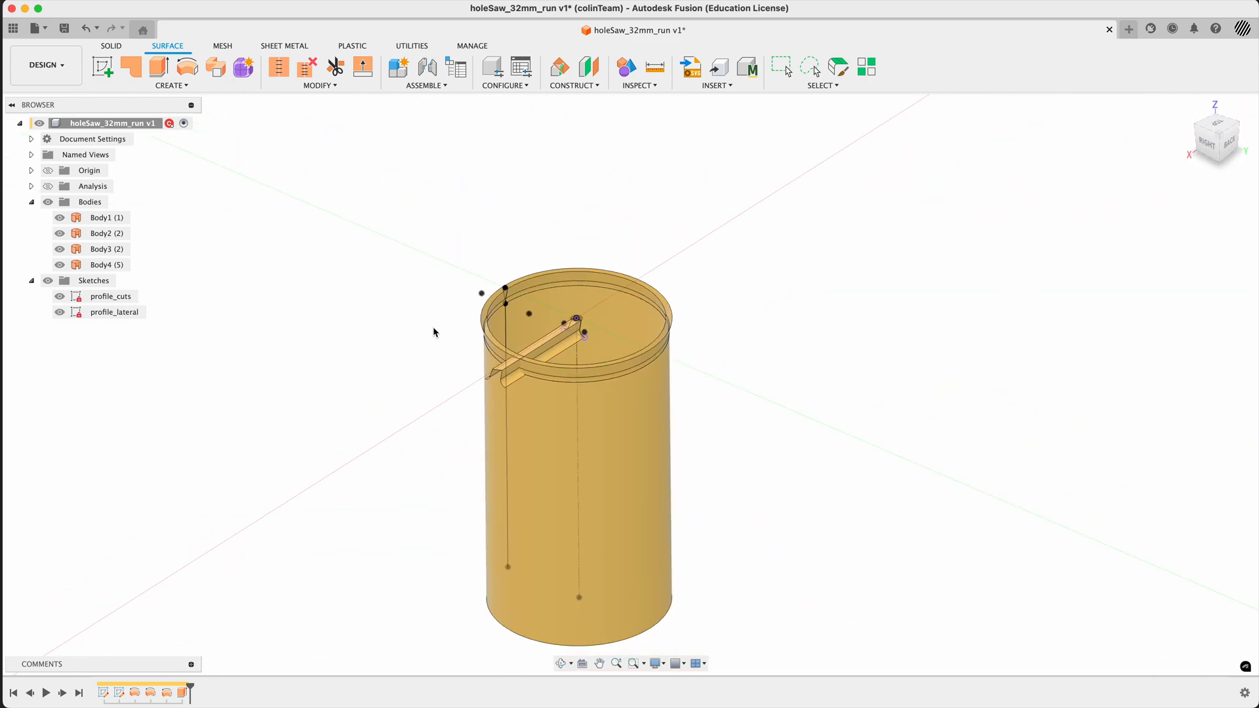
scroll(413, 354, up, 3)
scroll(527, 274, up, 4)
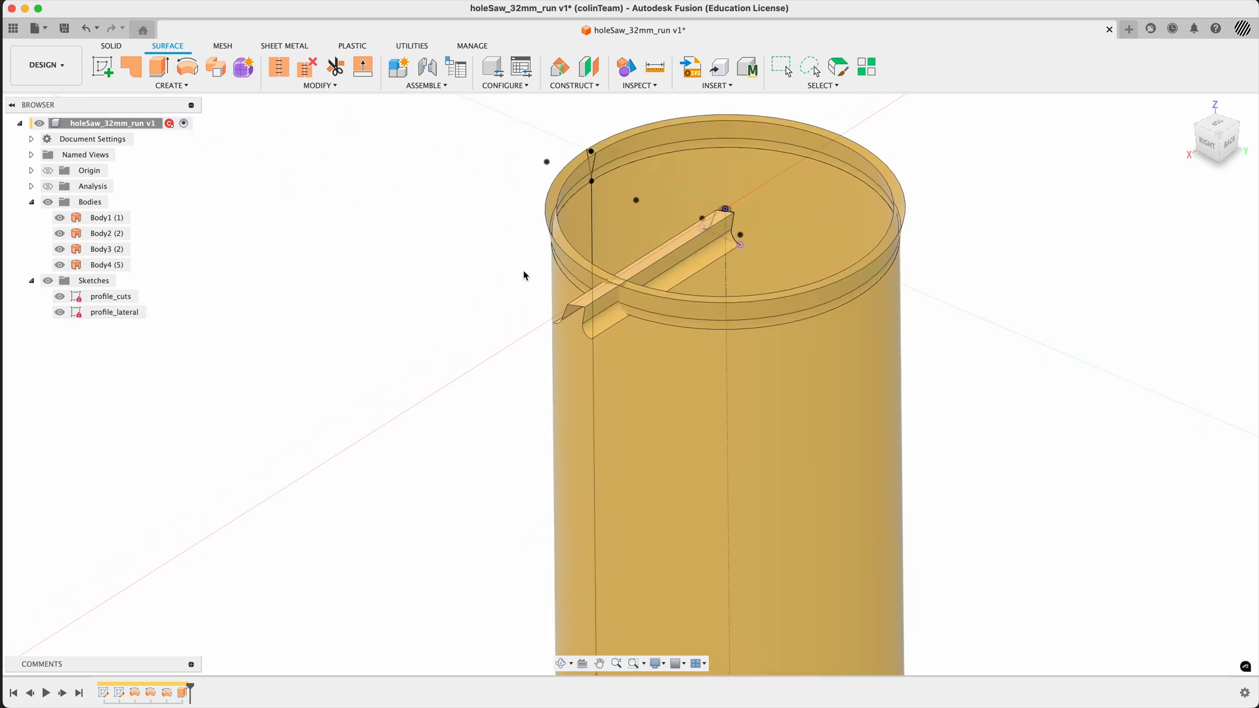
scroll(525, 275, down, 1)
click(59, 218)
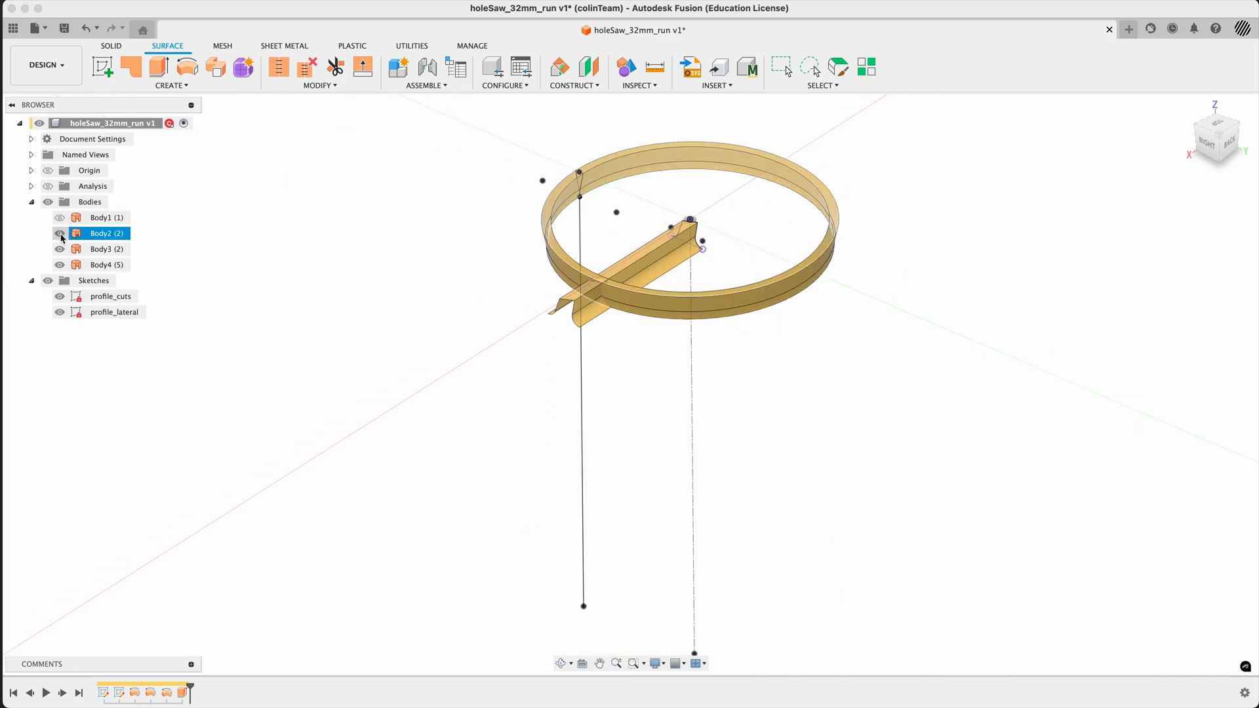
click(61, 234)
click(60, 234)
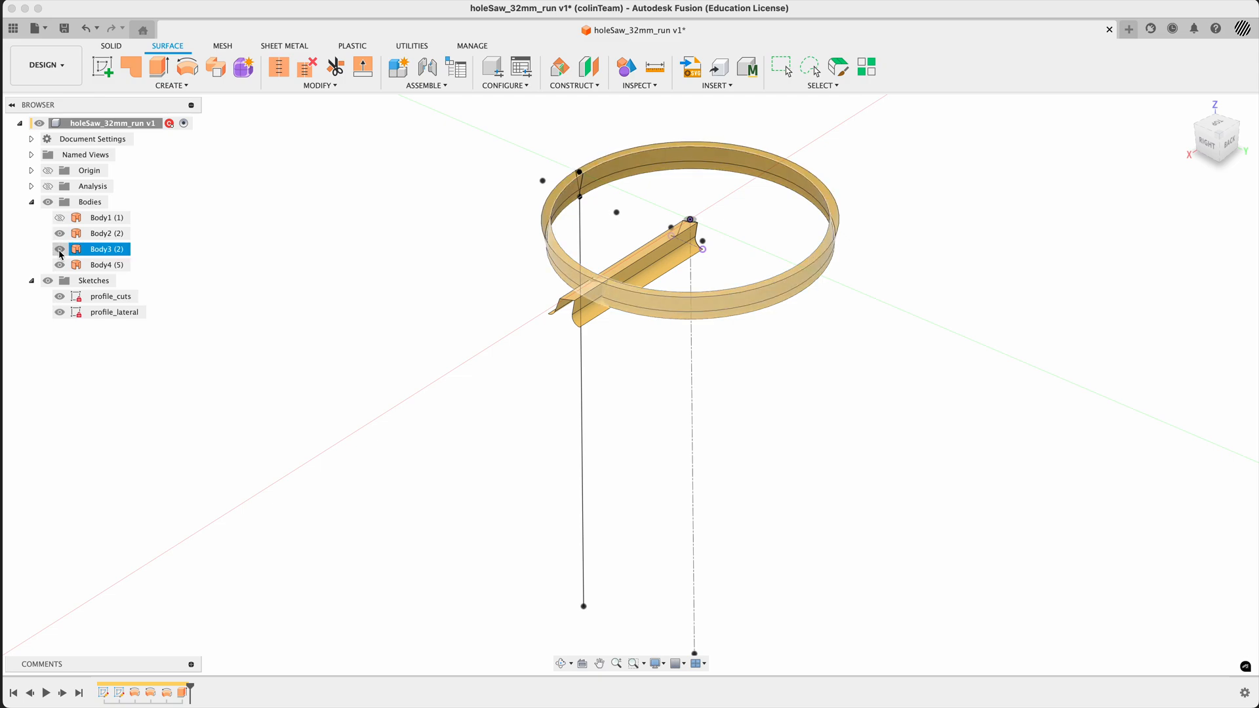
click(59, 249)
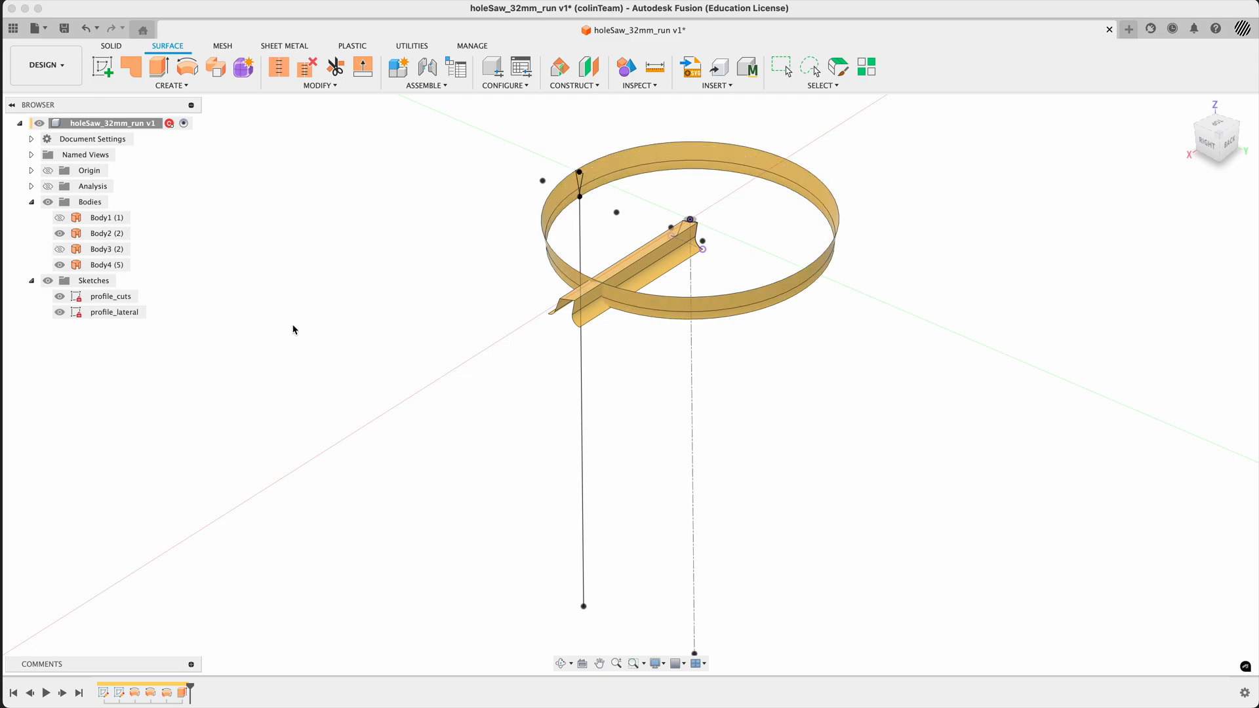
- Hide all sketches so only the flare ring and the extruded tooth surface are shown
mouse_move(347, 341)
shift+middle_down()
mouse_move(391, 352)
mouse_move(354, 334)
mouse_move(354, 318)
mouse_move(386, 351)
shift+middle_up()
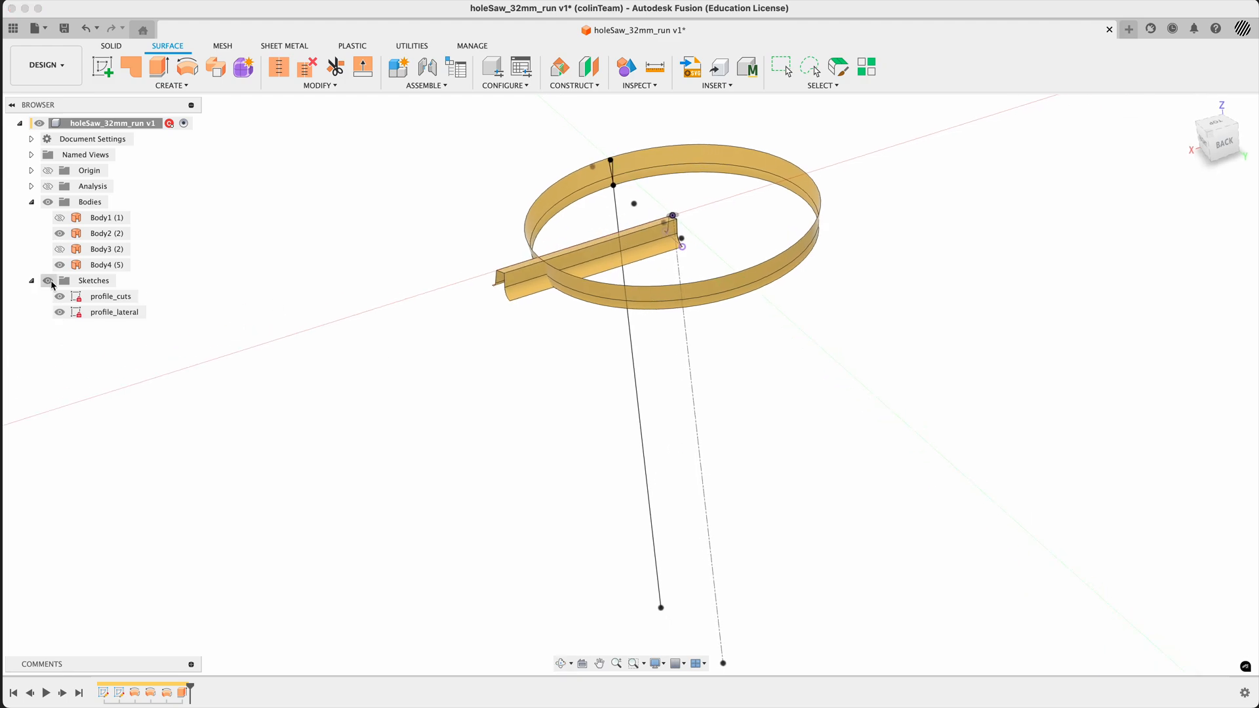
click(51, 282)
scroll(695, 181, up, 5)
middle_drag(600, 225, 598, 252)
mouse_move(598, 231)
shift+middle_down()
mouse_move(598, 245)
mouse_move(638, 206)
mouse_move(599, 239)
shift+middle_up()
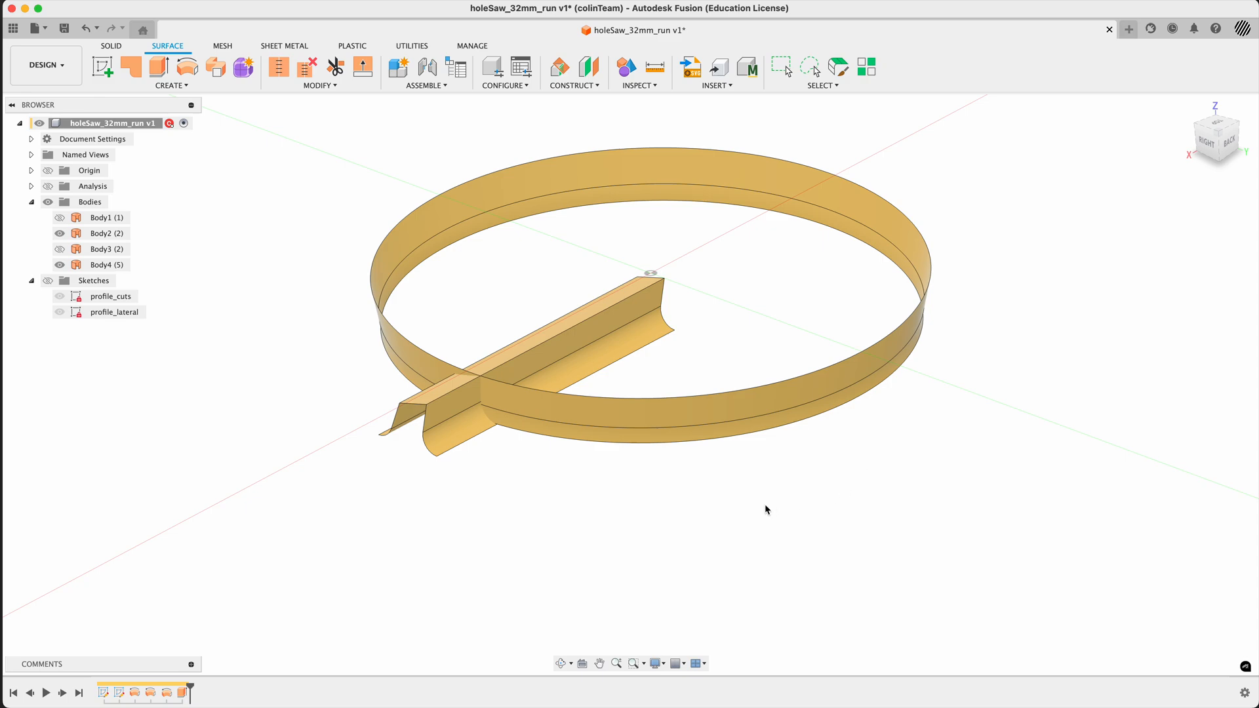
- Split the flare ring Body2 using the extruded tooth surface Body4 as the splitting tool, with Extend Splitting Tool(s) turned off
text(s)
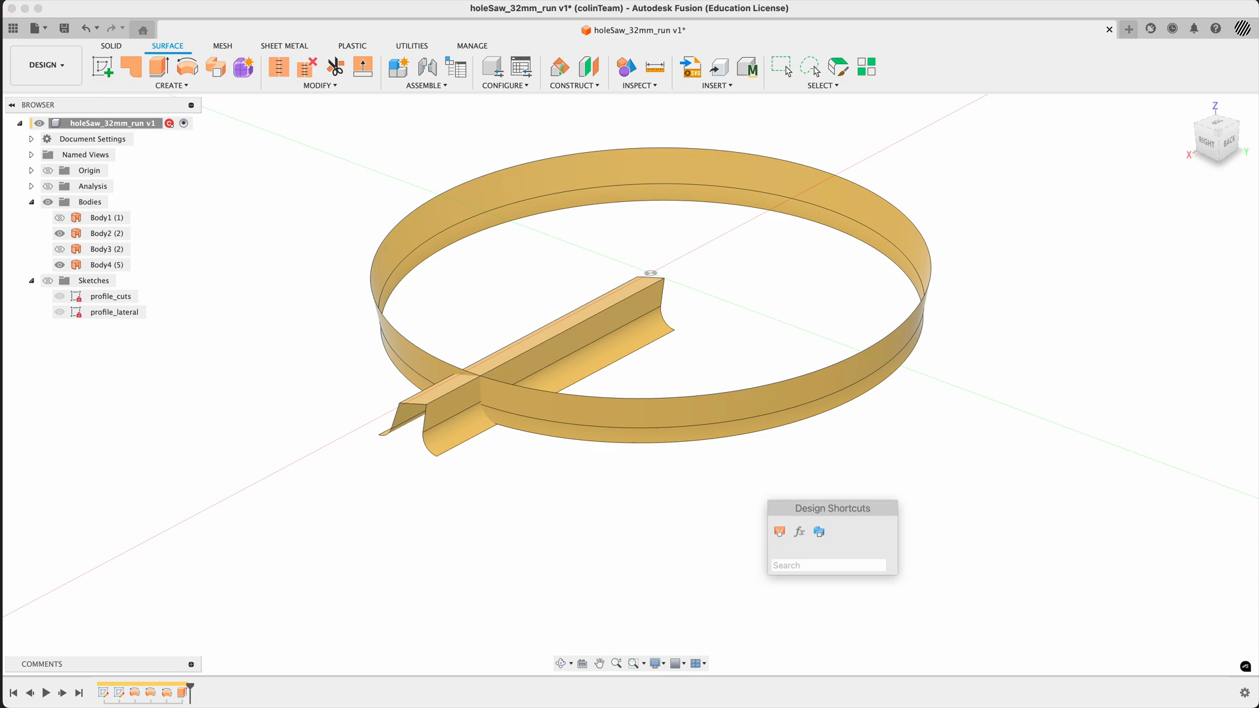
text(pli)
key(BackSpace)
key(BackSpace)
key(BackSpace)
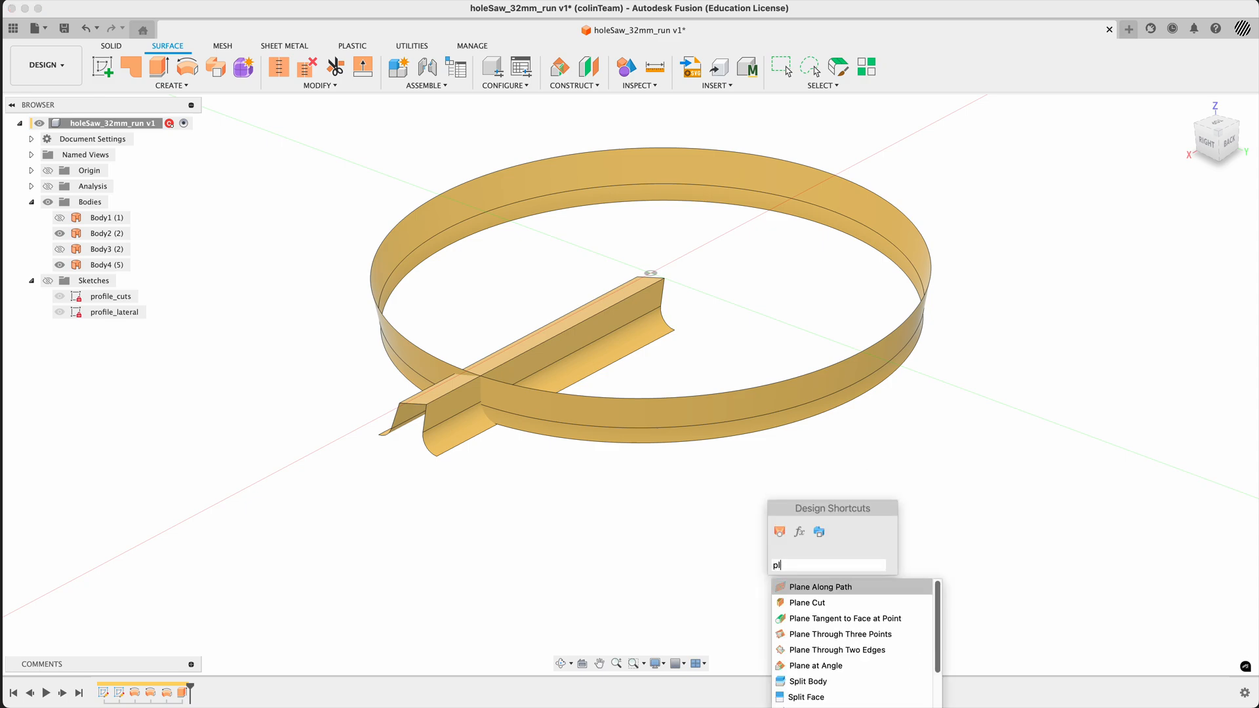
text(split)
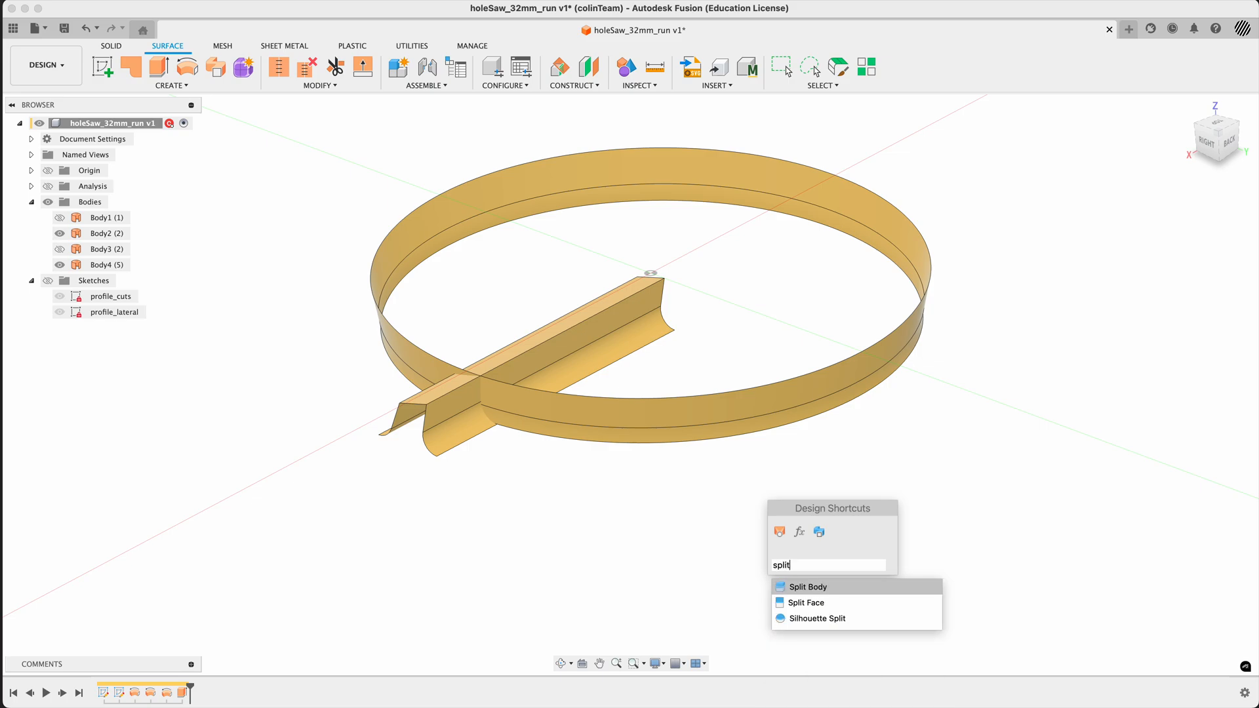
key(Return)
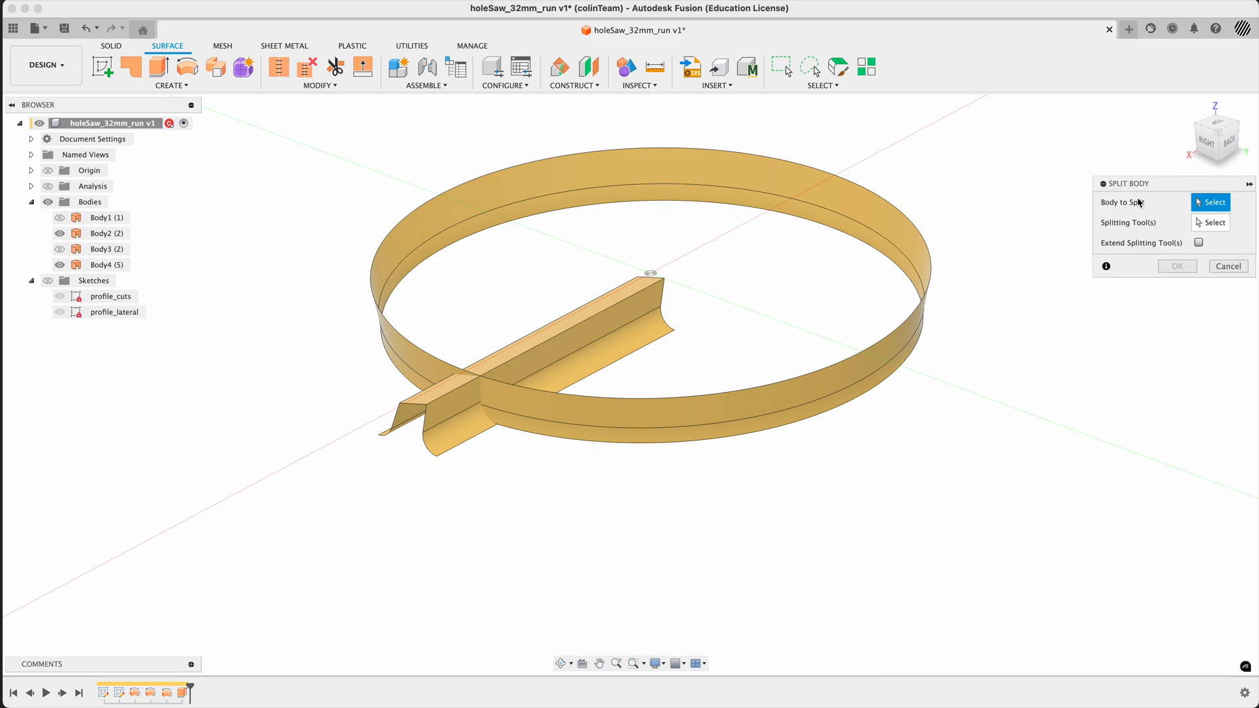
drag(1146, 189, 1085, 223)
click(923, 356)
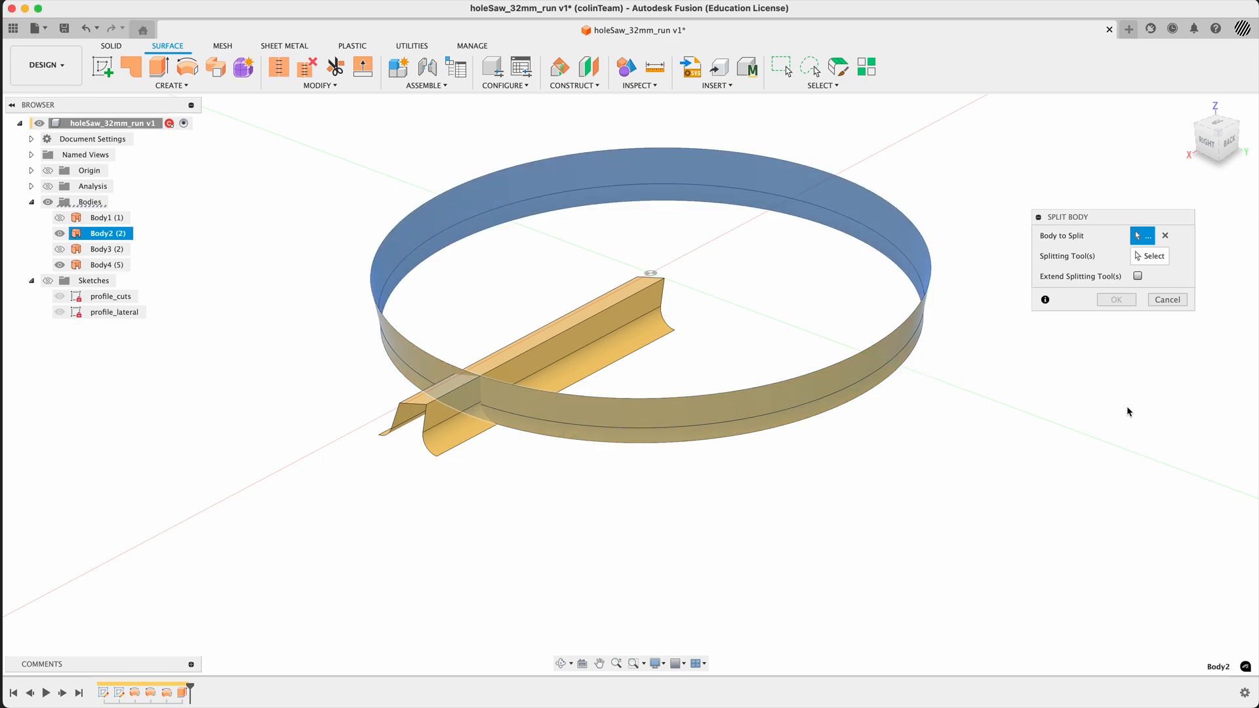
click(1164, 250)
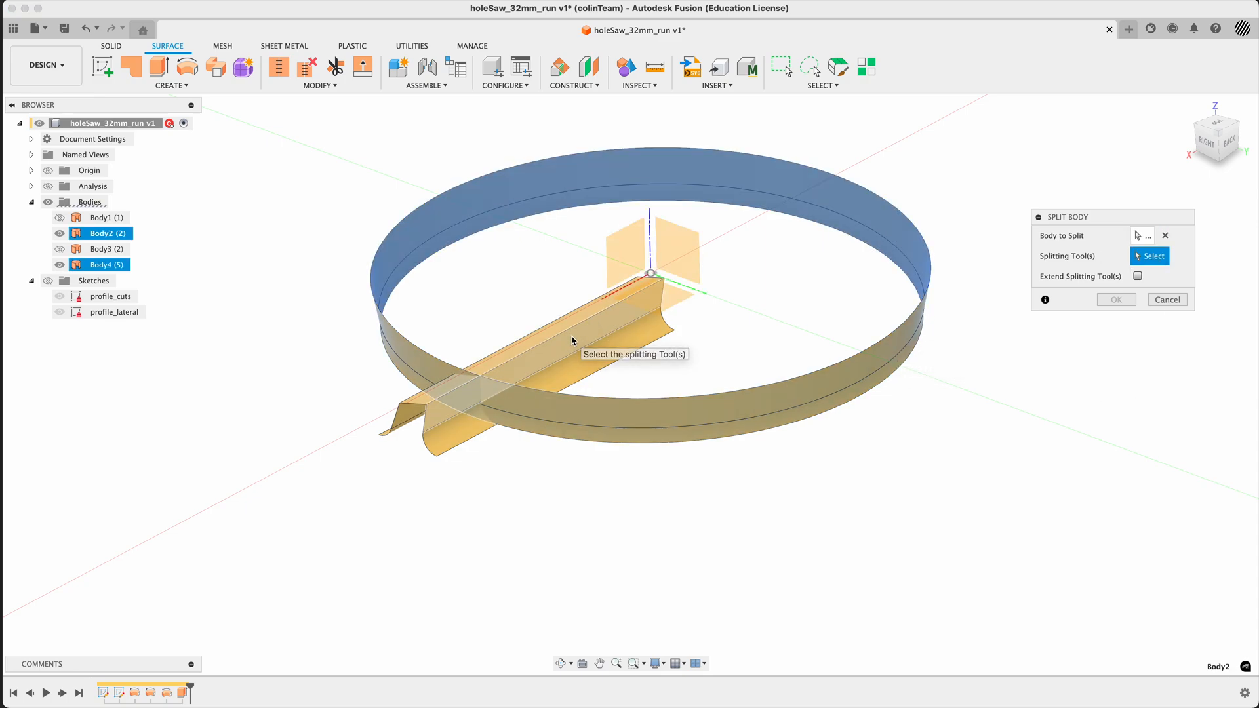
click(103, 266)
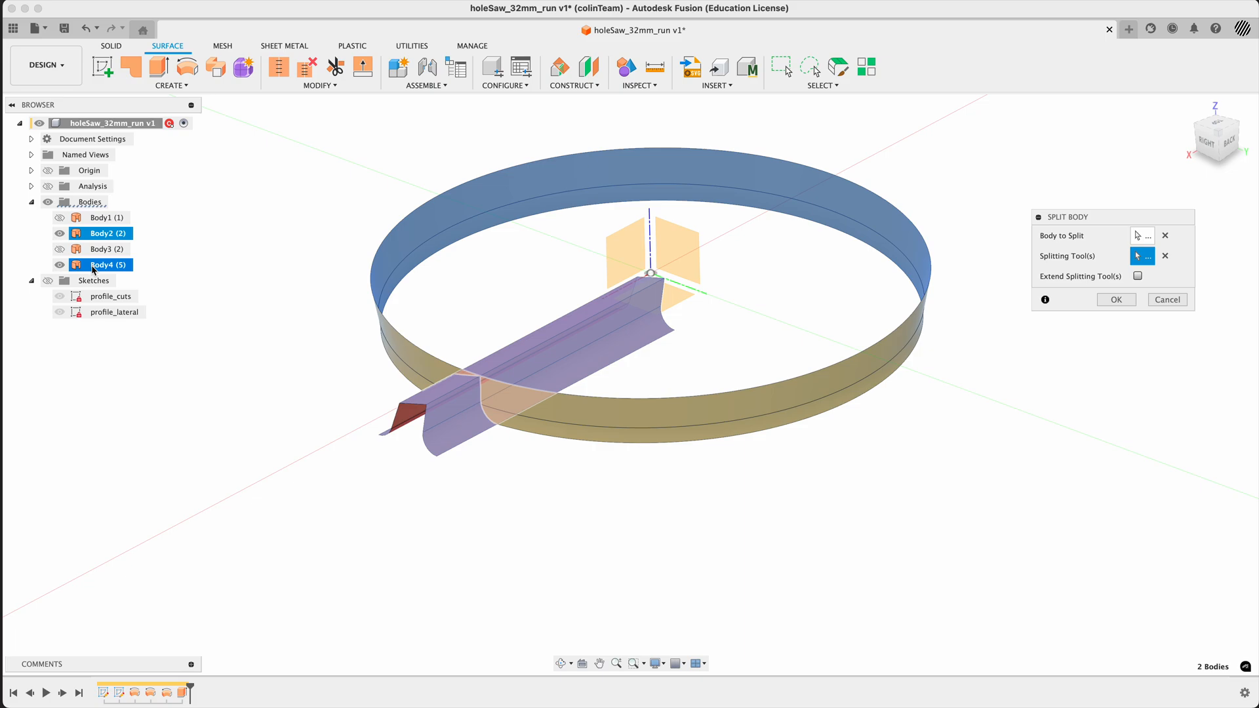
mouse_move(318, 582)
shift+middle_down()
mouse_move(353, 545)
mouse_move(296, 592)
shift+middle_up()
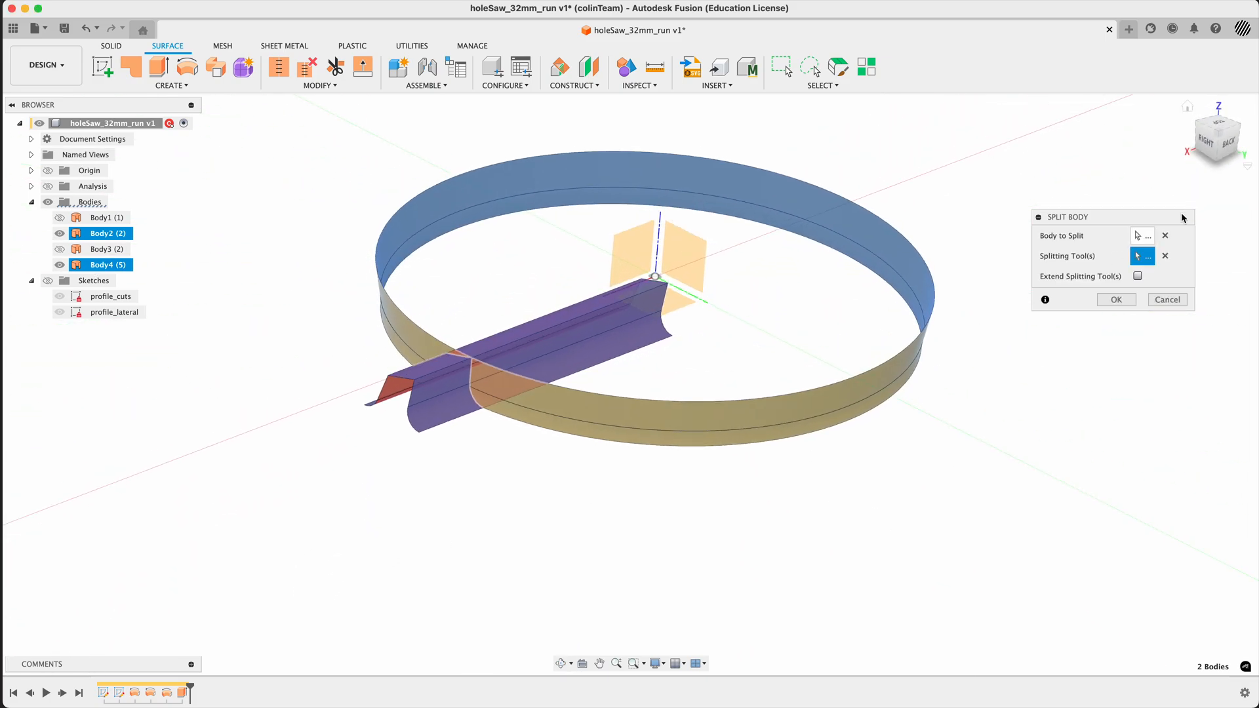
click(1139, 277)
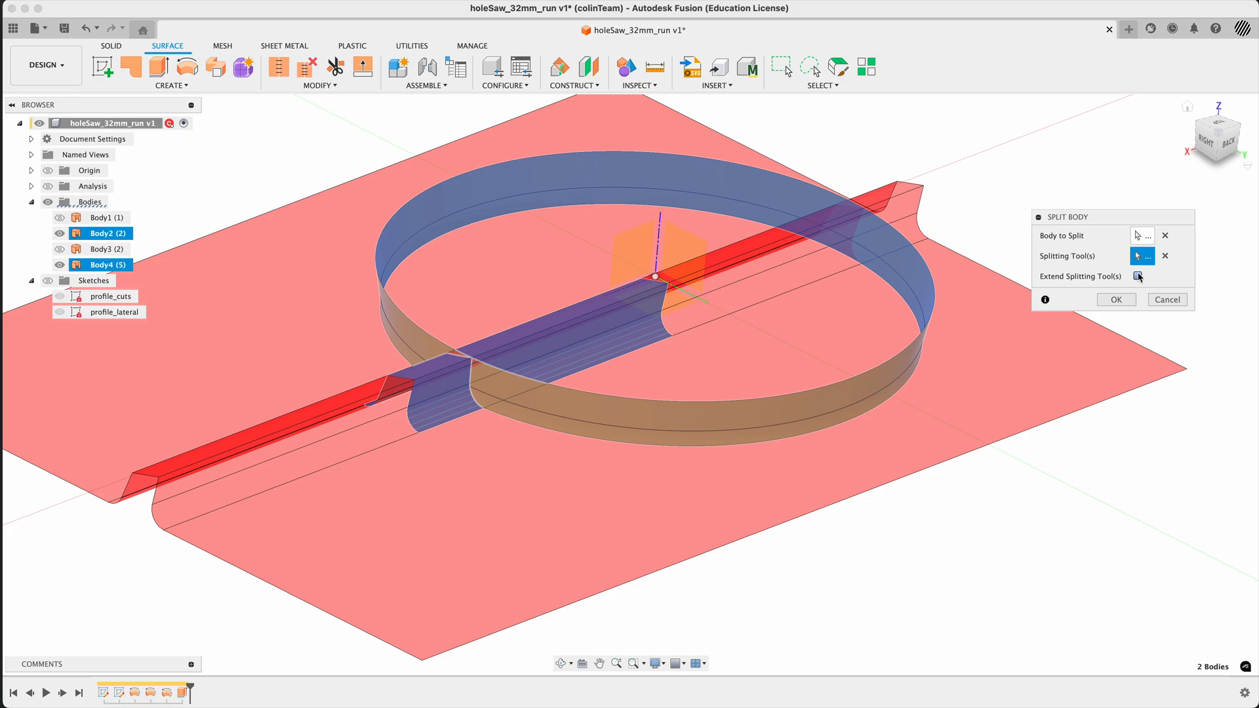
click(1138, 276)
click(1116, 300)
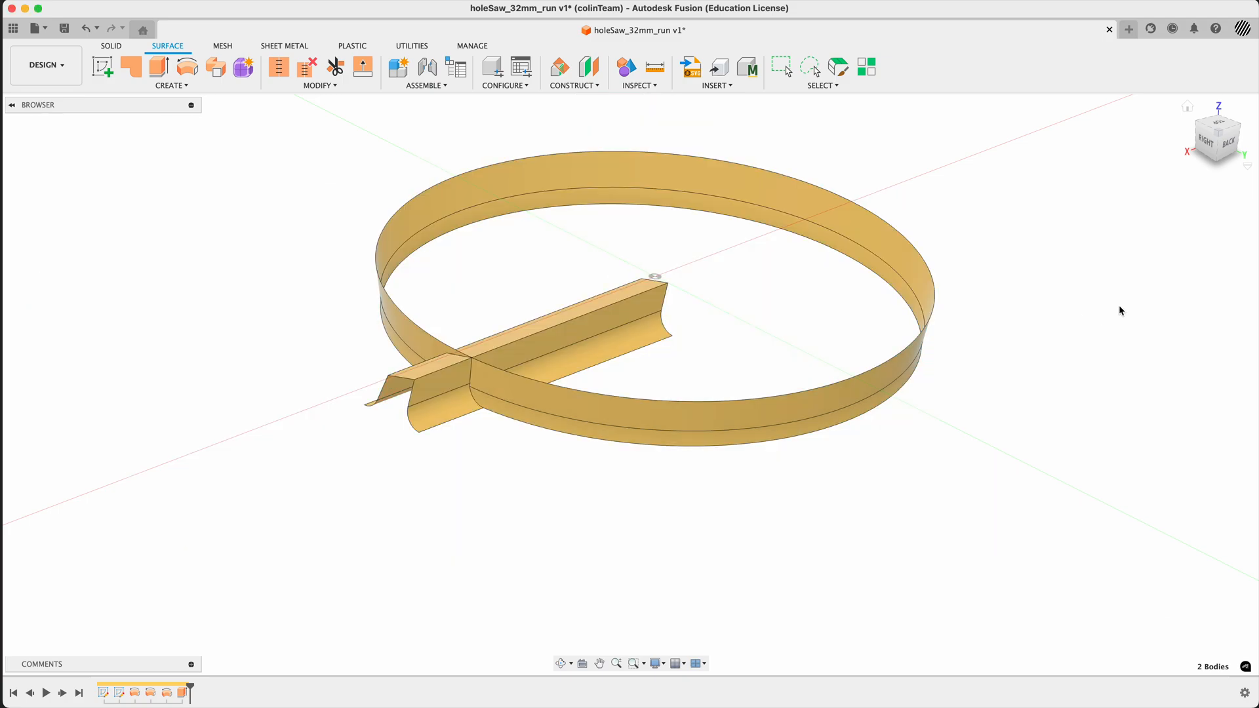
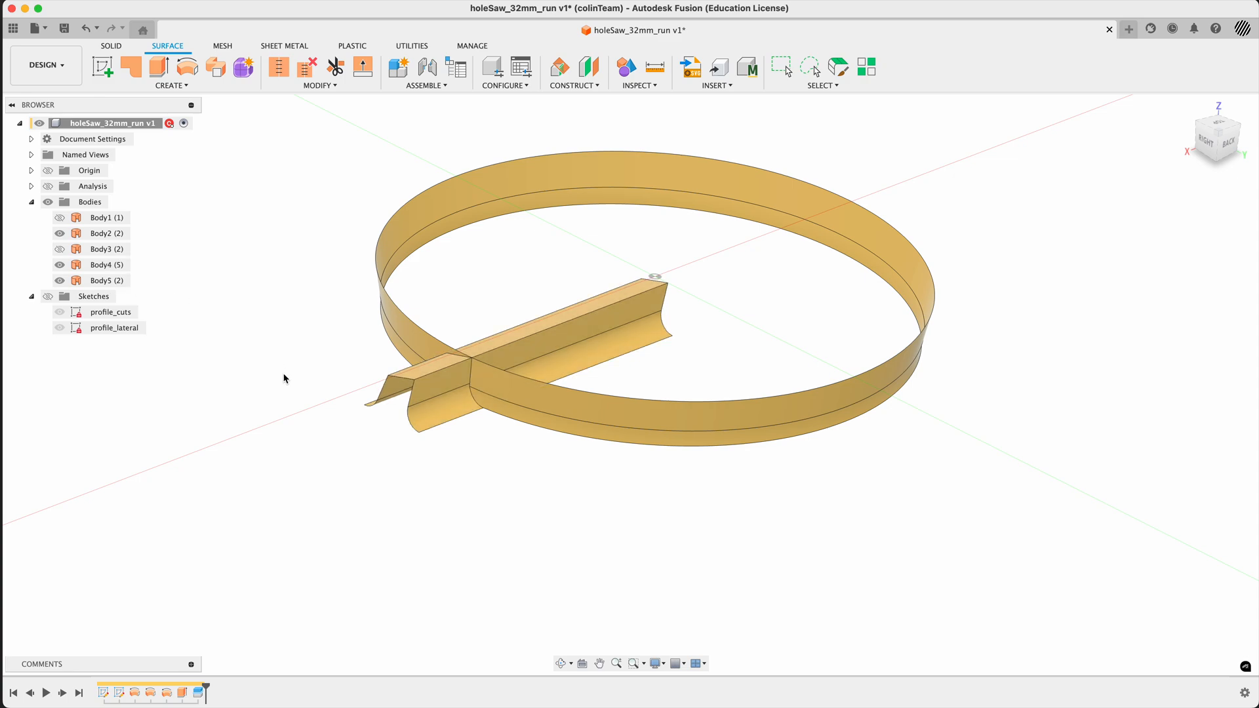
- Remove the unwanted split-off ring Body5, keeping the small tooth patch of Body2
mouse_move(301, 364)
shift+middle_down()
mouse_move(289, 363)
mouse_move(301, 394)
mouse_move(292, 346)
shift+middle_up()
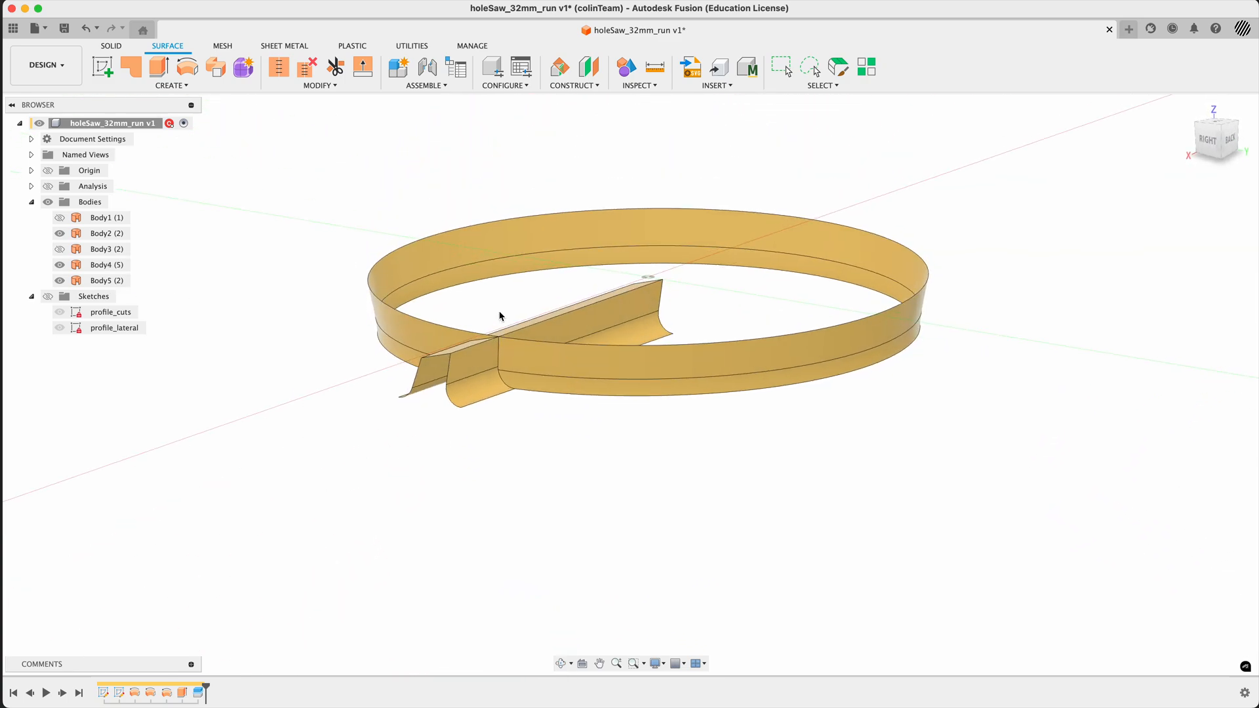
click(435, 340)
shift+click(415, 358)
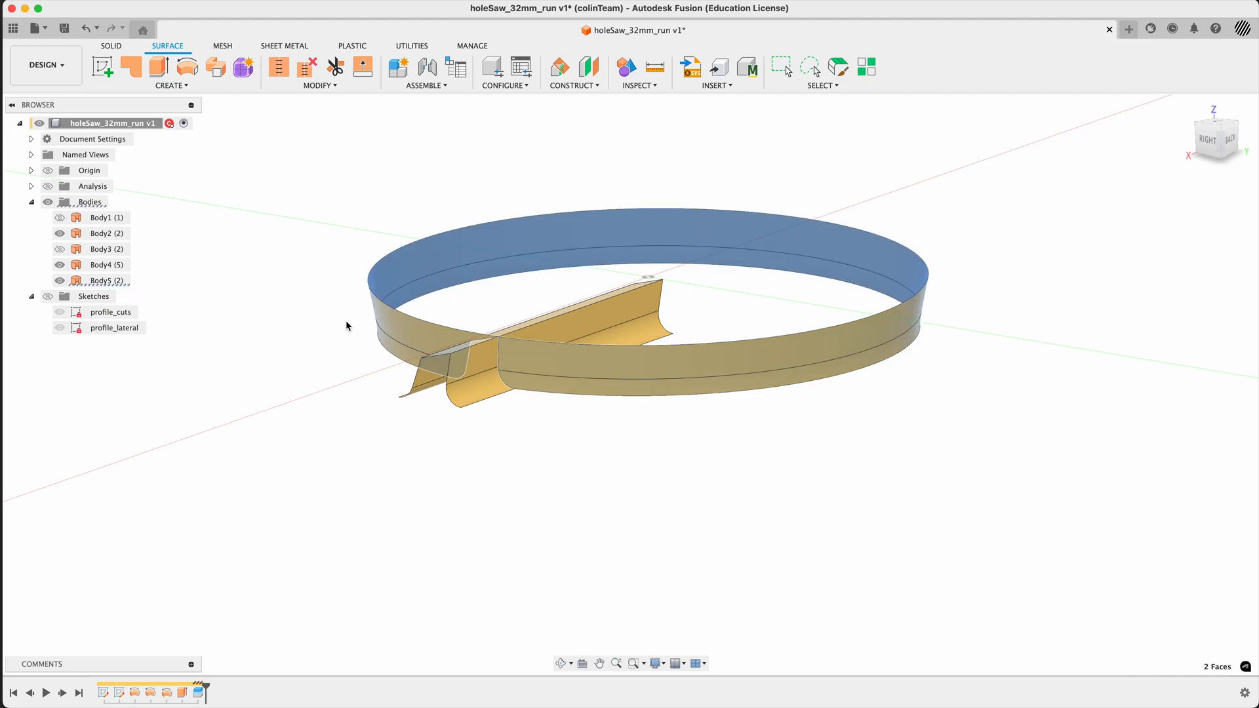
key(Delete)
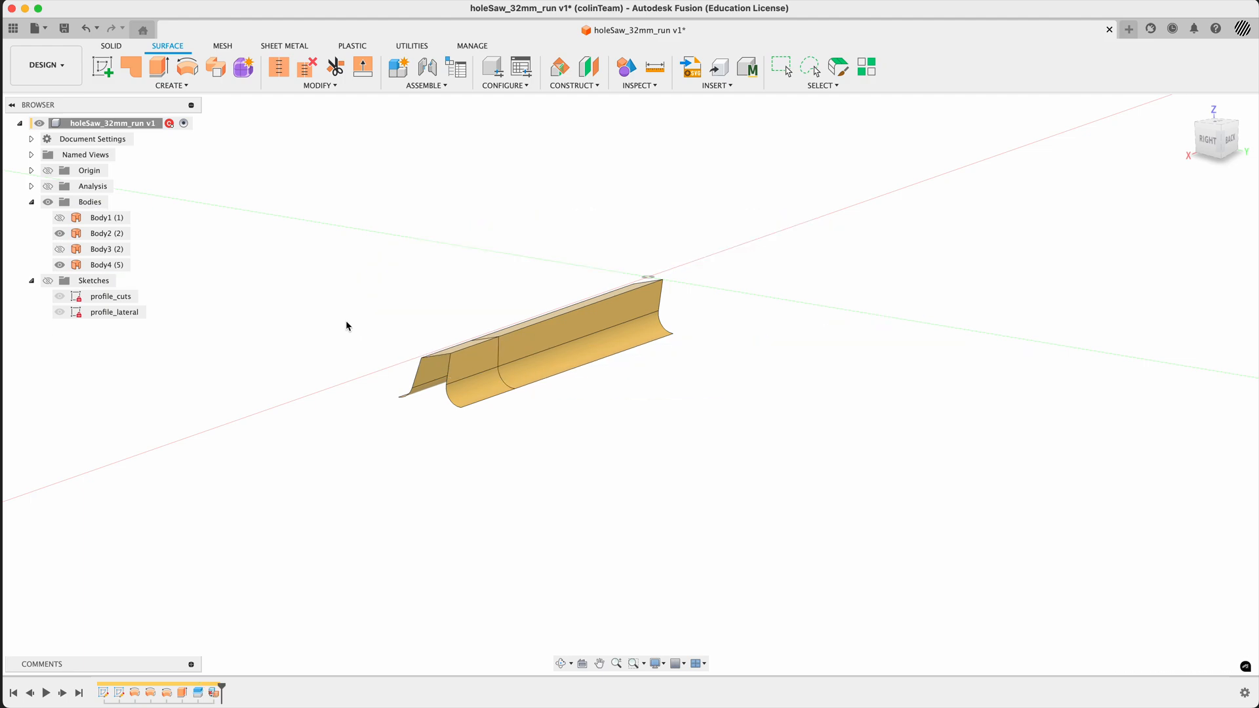
- Hide the extruded tooth surface Body4 and examine the shape of the trimmed tooth patch Body2
click(73, 265)
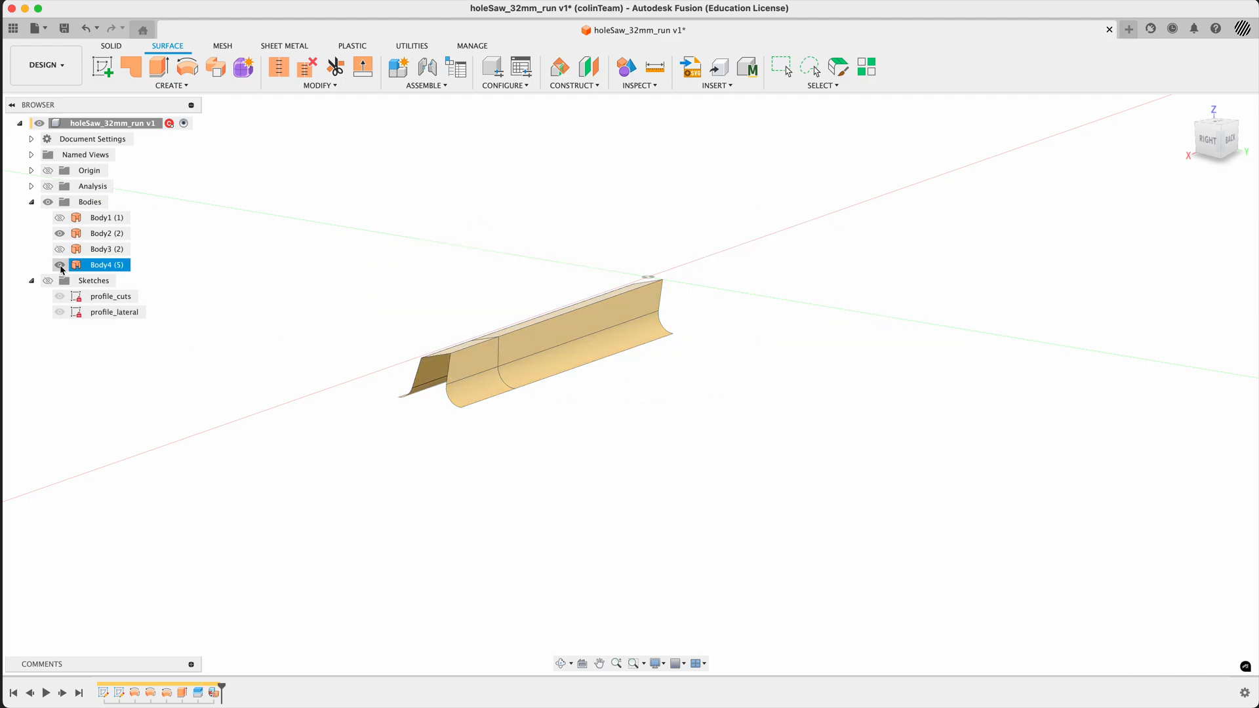
click(60, 265)
shift+middle_drag(281, 292, 597, 403)
scroll(475, 357, up, 3)
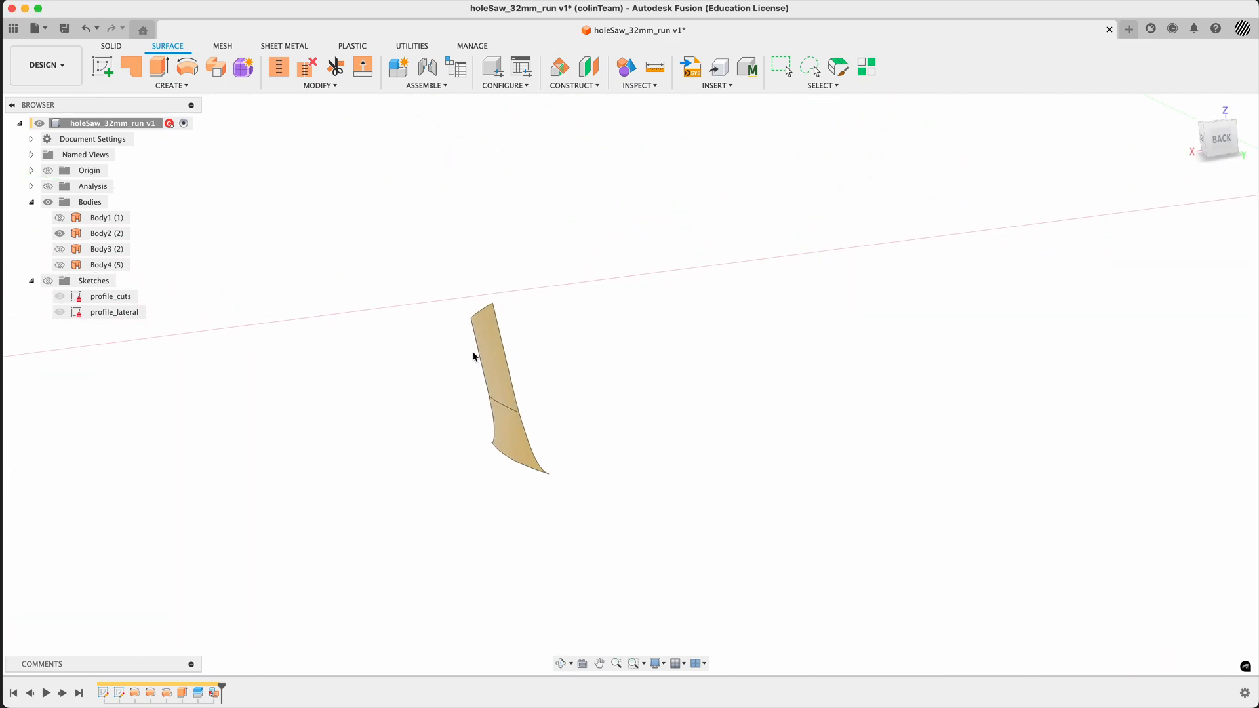
shift+middle_drag(475, 357, 452, 416)
- Show the cylindrical Body1 and examine how the tooth patch sits on the saw's rim
click(64, 218)
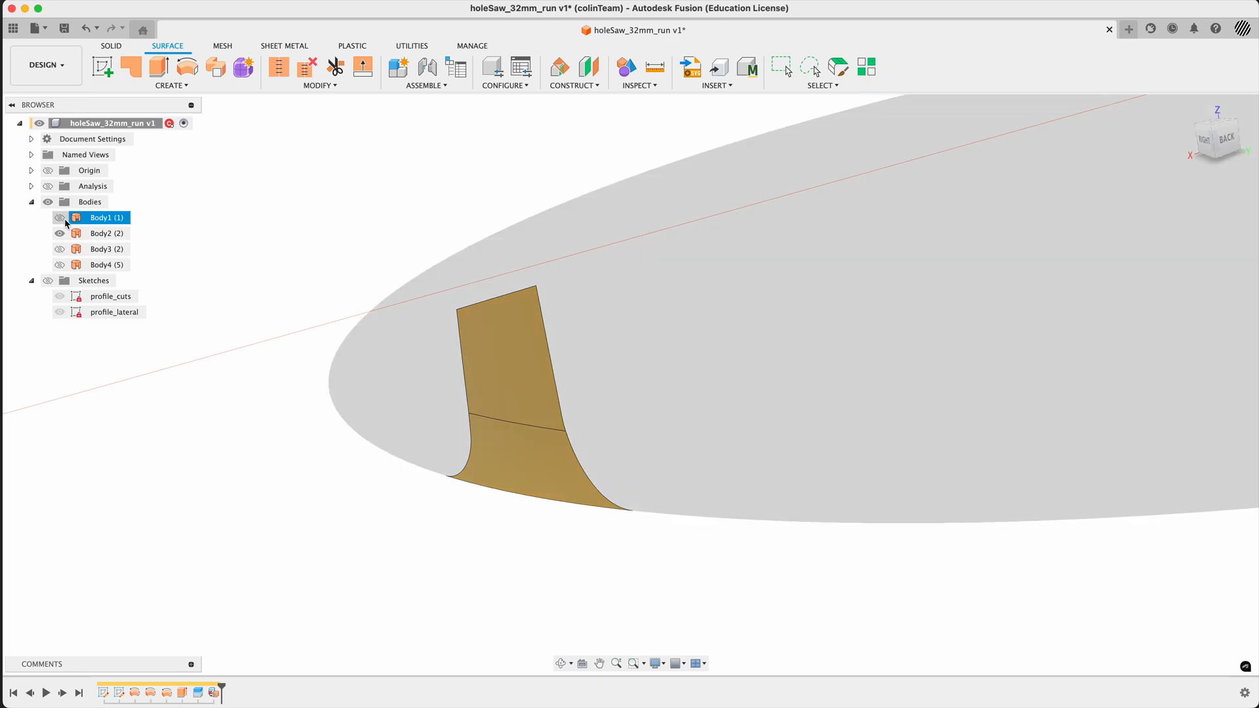
click(61, 218)
shift+middle_drag(278, 334, 239, 441)
scroll(281, 401, down, 5)
shift+middle_drag(339, 243, 328, 273)
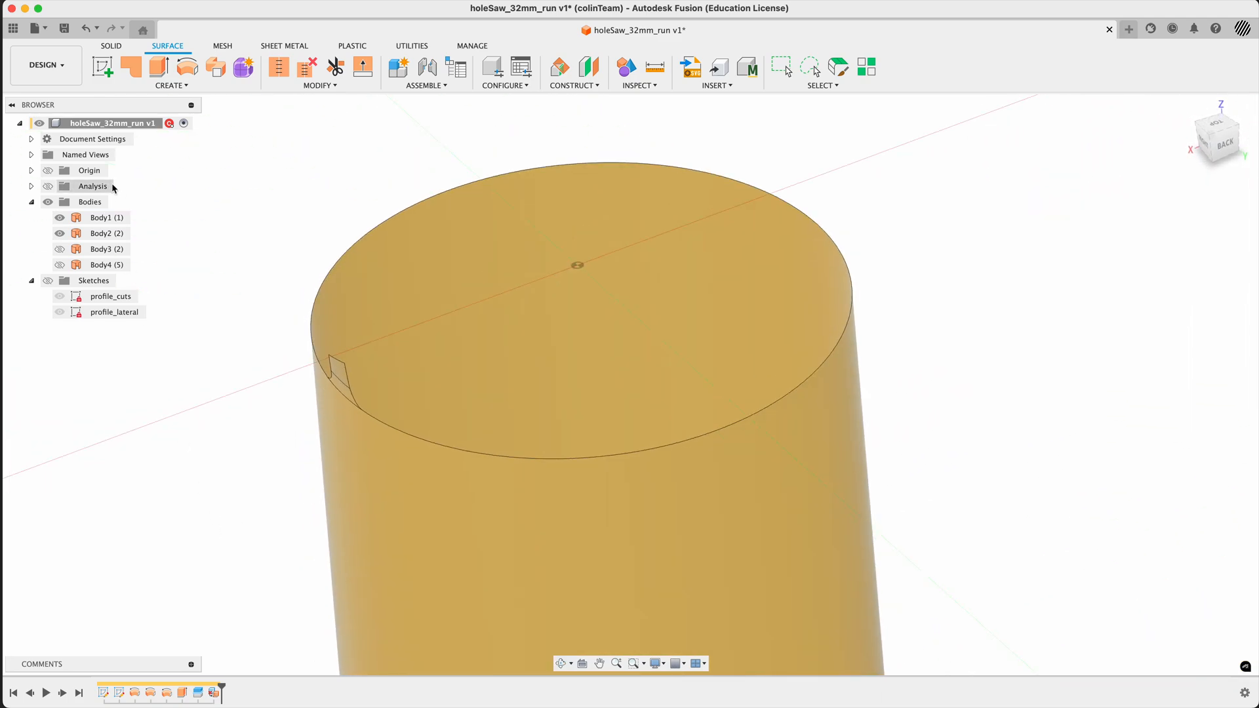
- Hide the cylindrical Body1 and show the flare ring Body3 together with the tooth patch
click(59, 217)
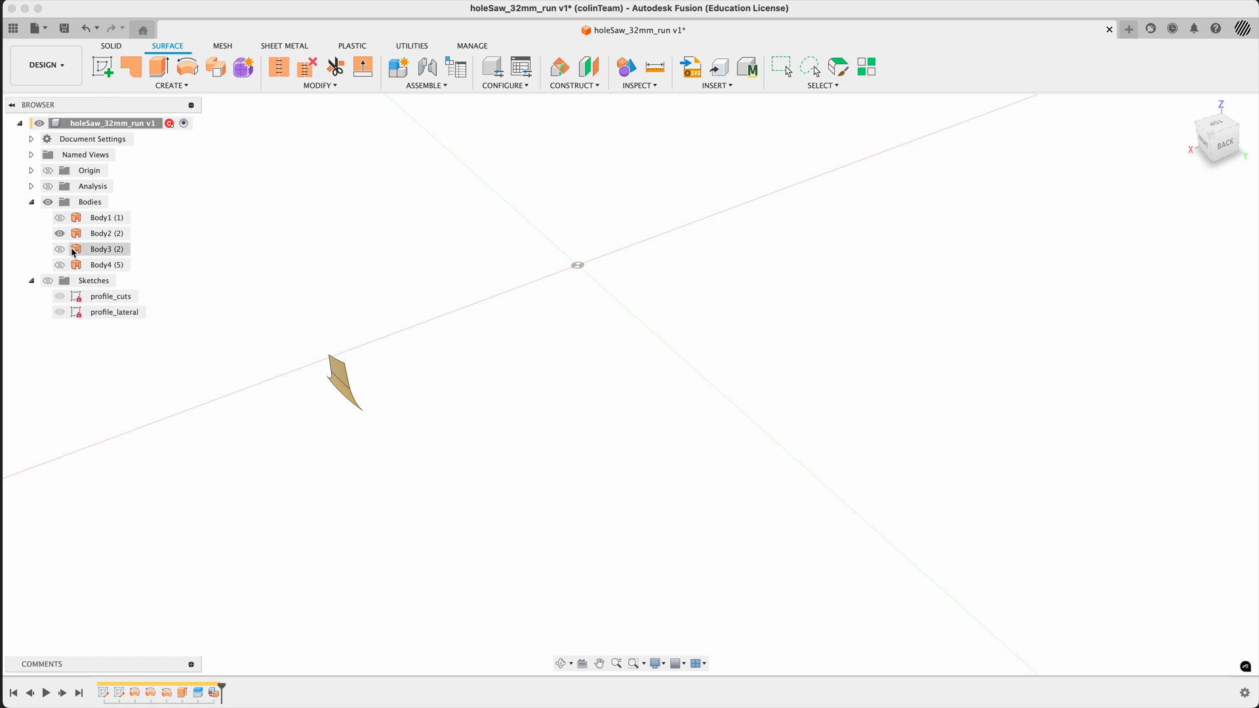
click(74, 252)
click(59, 249)
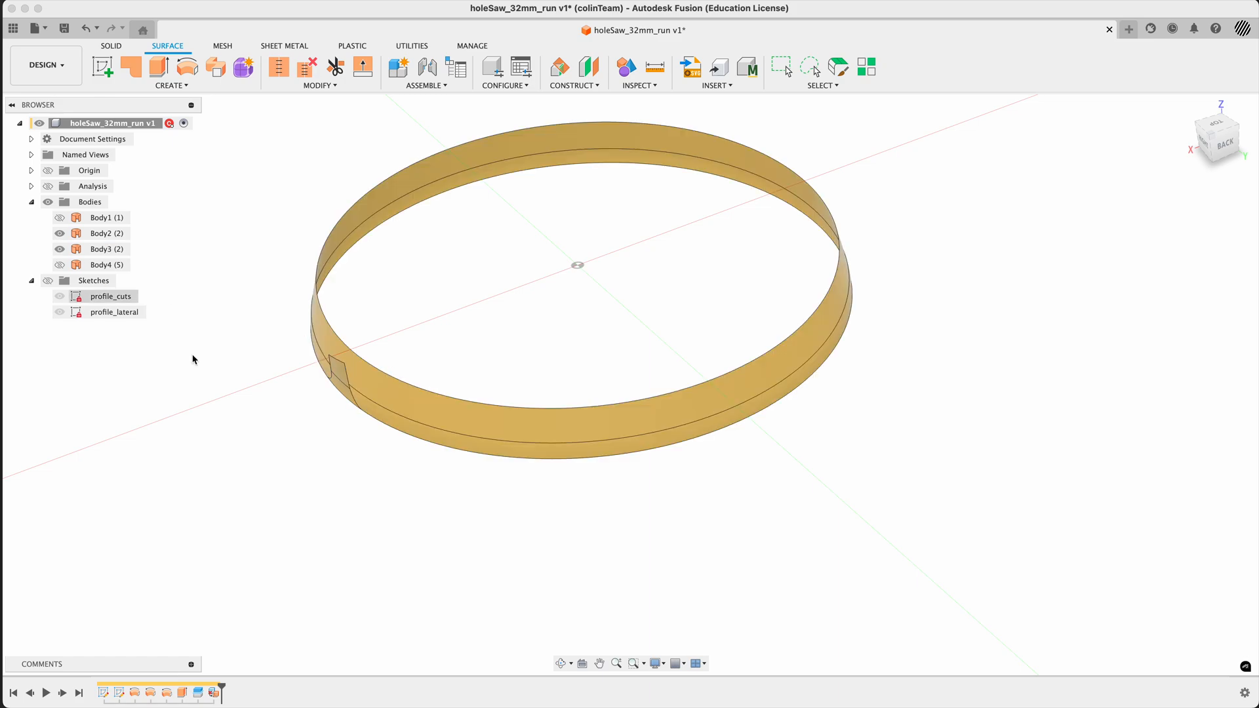
shift+middle_drag(191, 357, 203, 470)
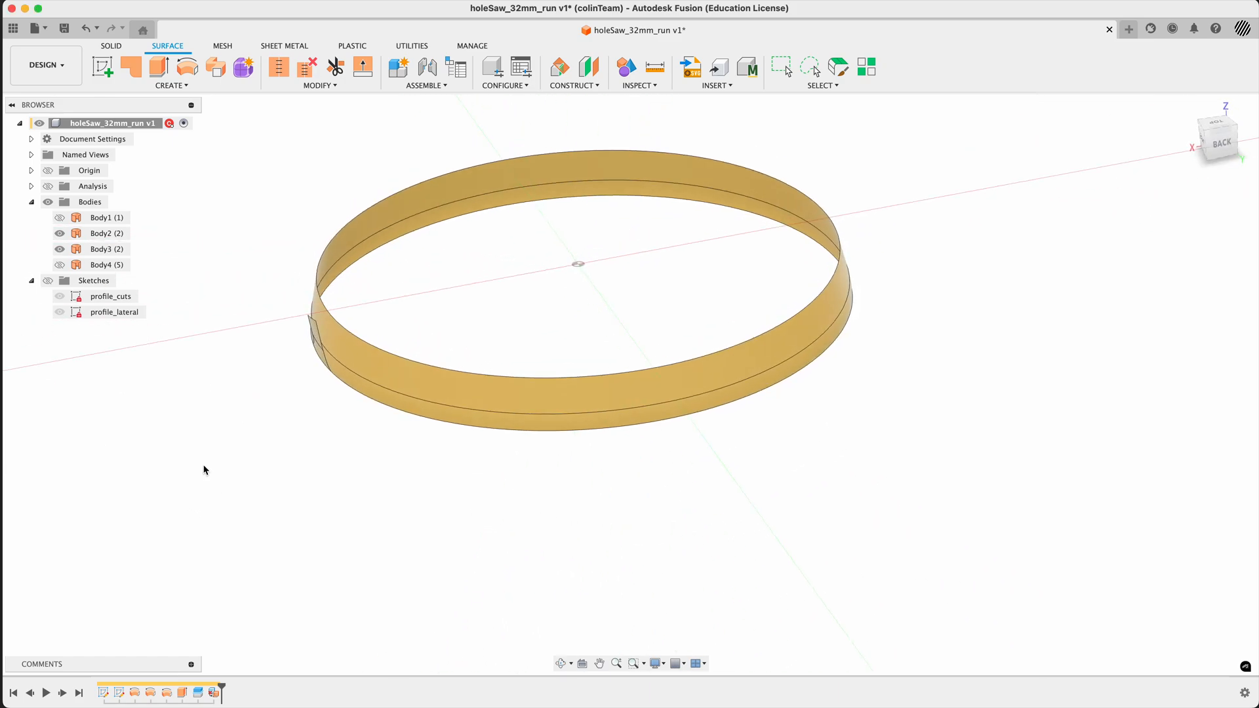
- Show the extruded tooth surface Body4 and roll the timeline back to just before the split feature
click(59, 266)
click(59, 265)
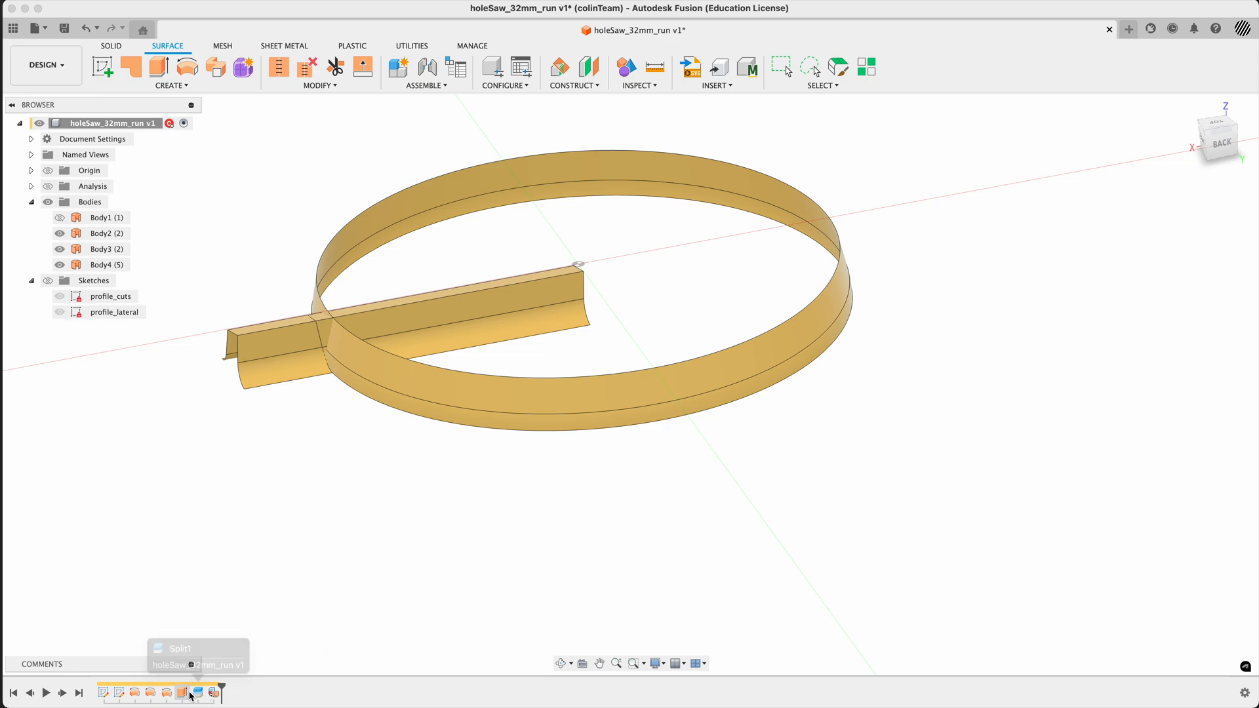
drag(224, 691, 190, 688)
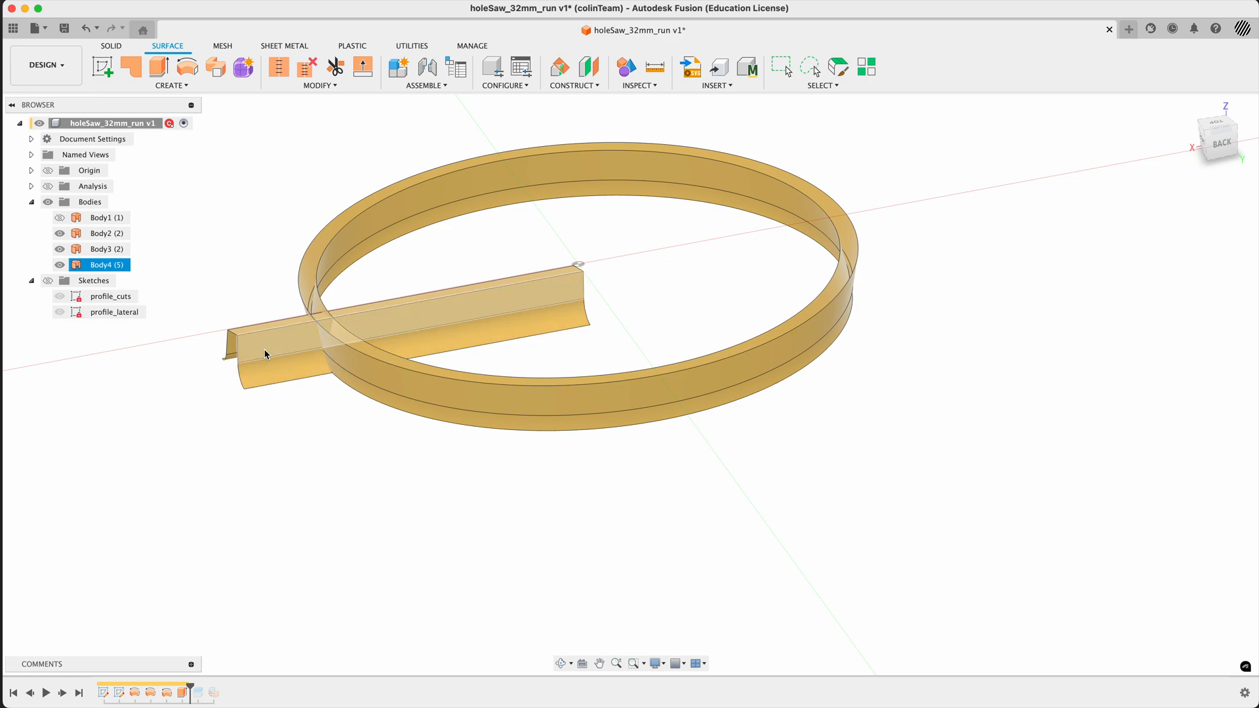
- Start a circular pattern of the extruded tooth surface Body4 as a body around the vertical Z axis
click(119, 265)
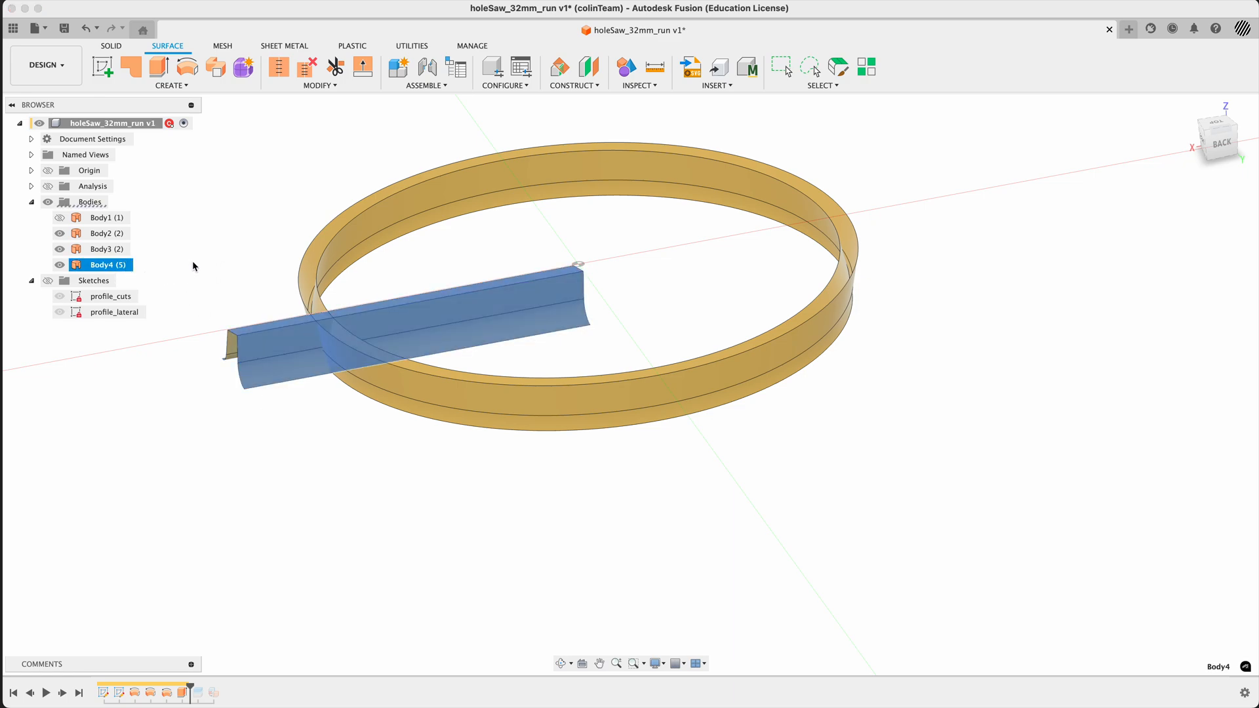
shift+middle_drag(191, 267, 244, 281)
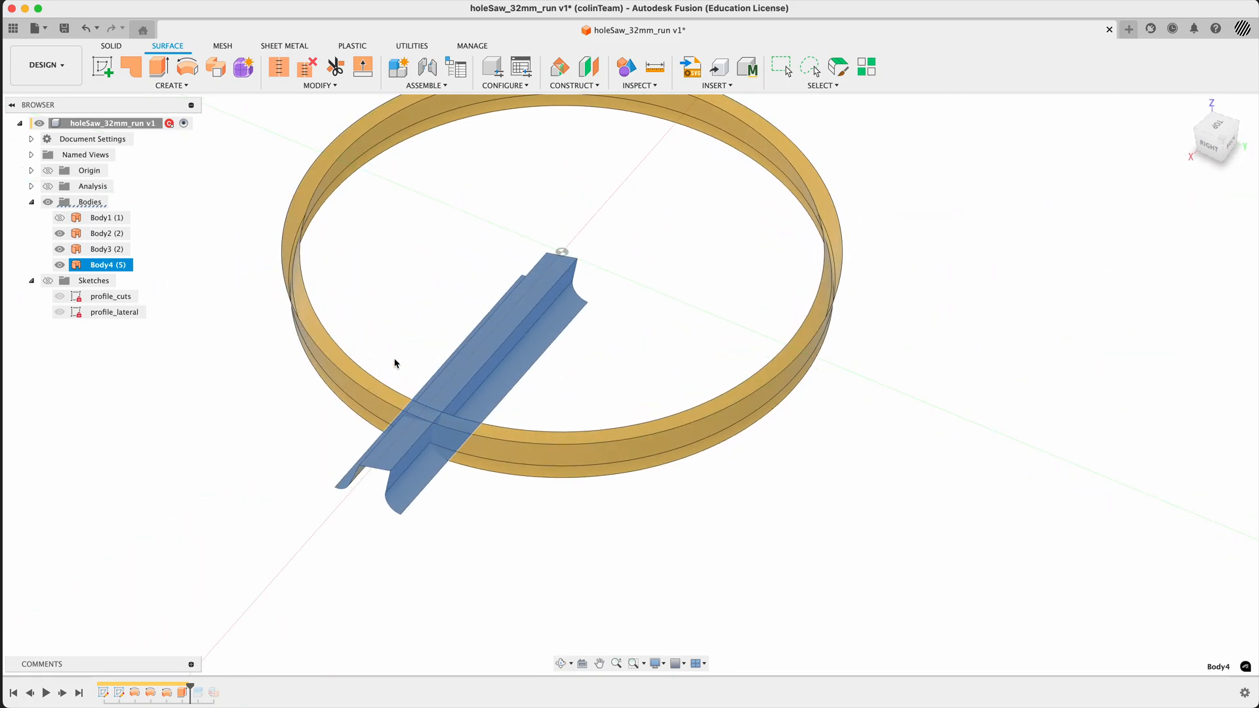
shift+middle_drag(395, 362, 491, 362)
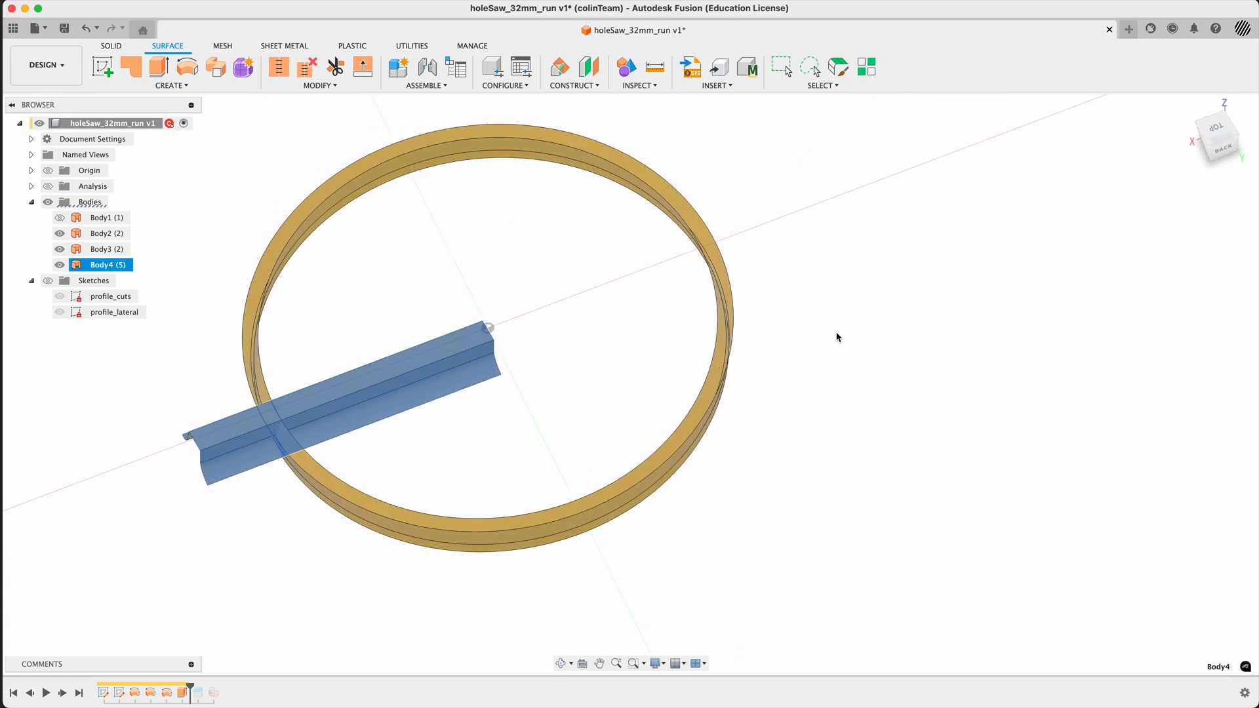
shift+middle_drag(835, 338, 860, 387)
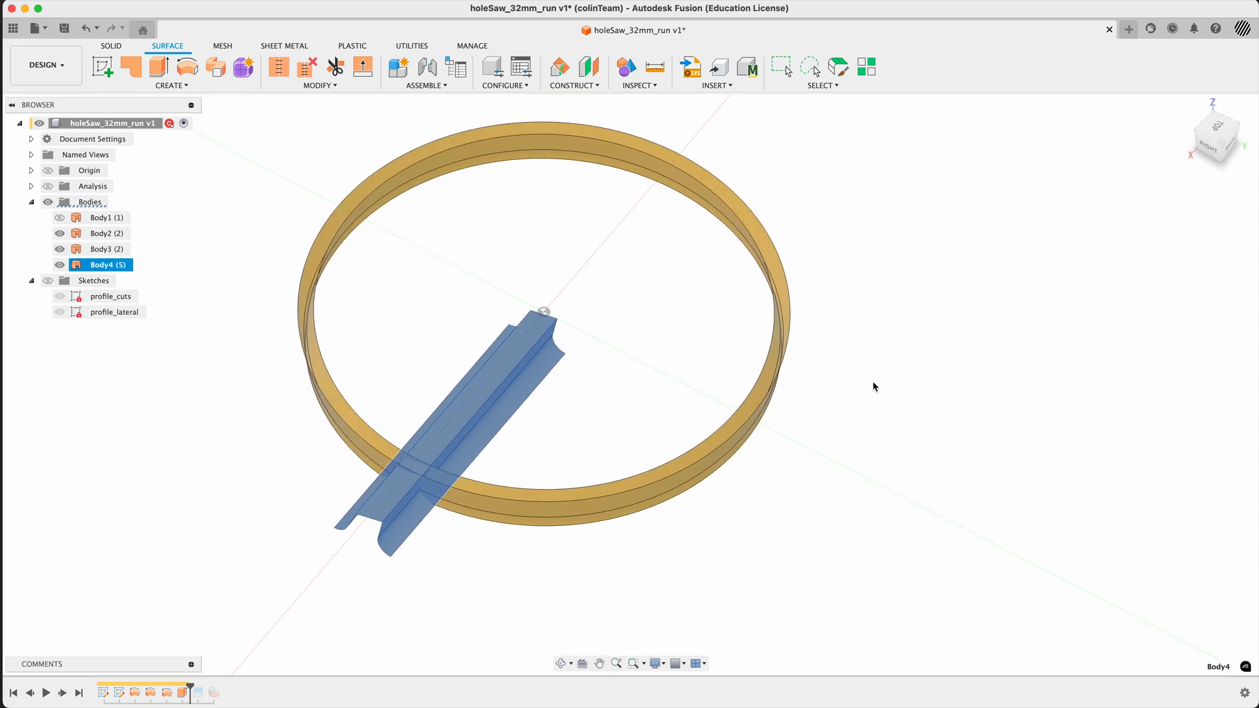
text(spatter)
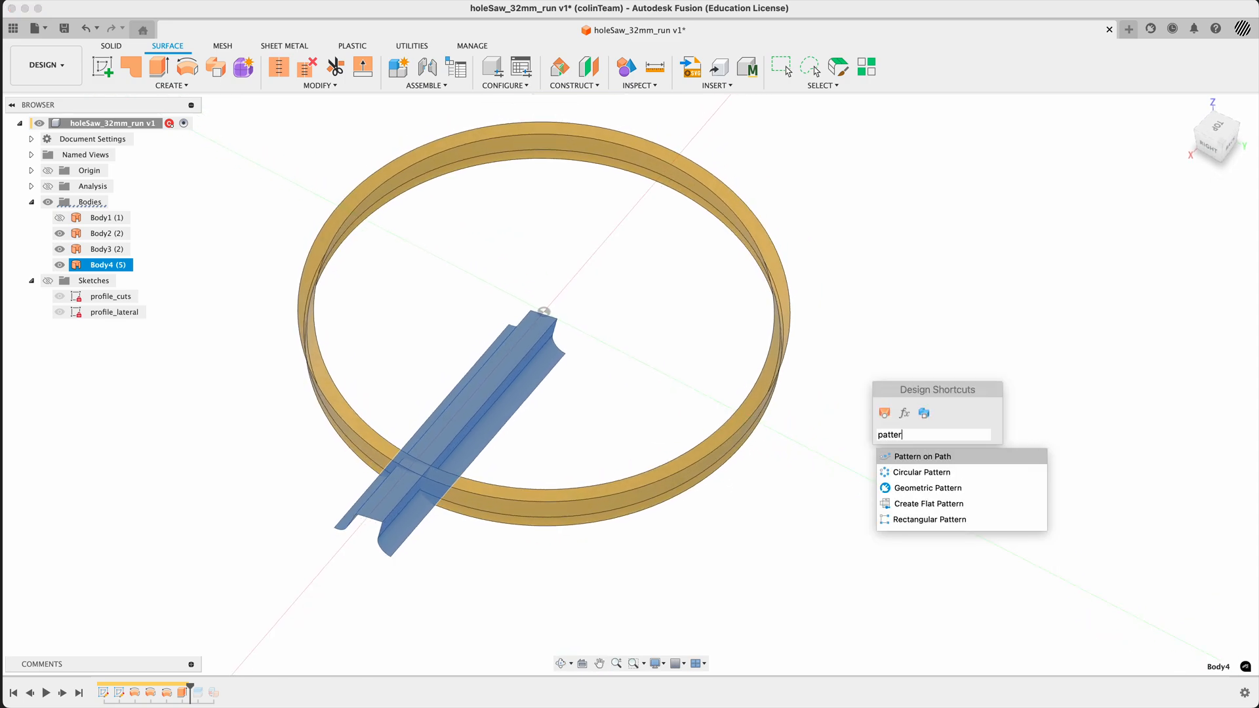
click(918, 472)
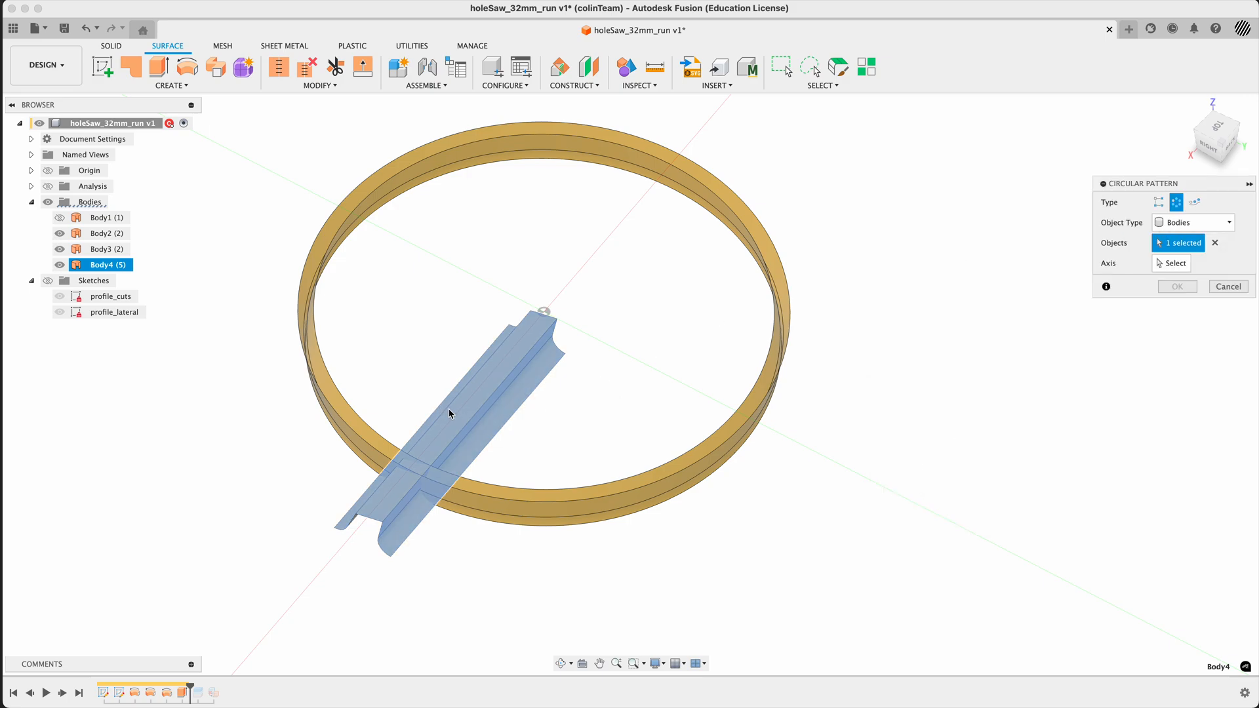
click(1171, 264)
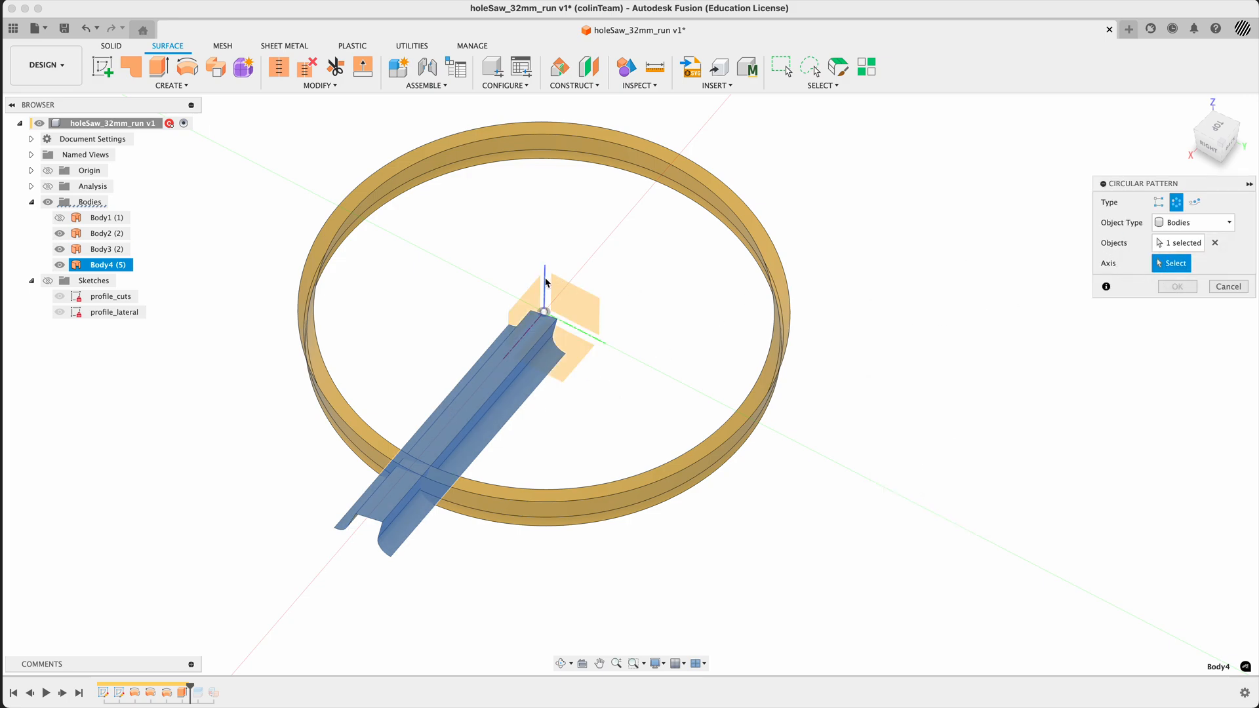
click(546, 280)
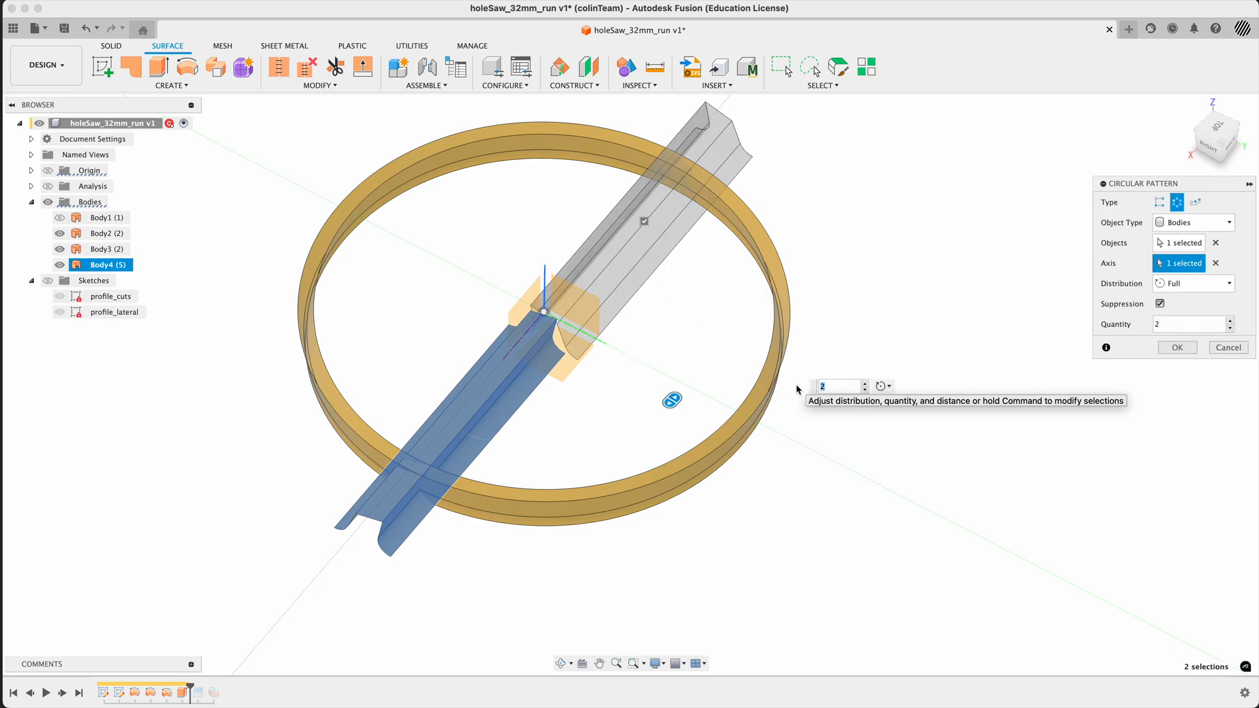
- Set the fully distributed circular pattern's quantity to 16
text(no)
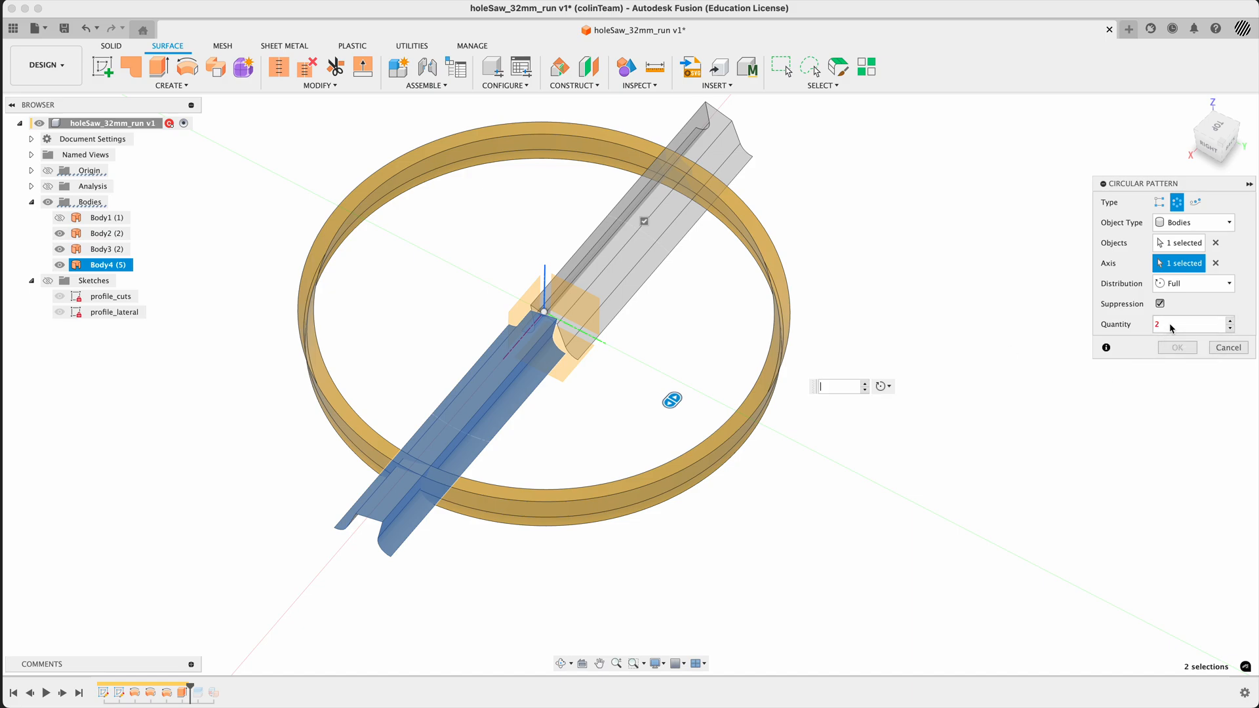
drag(1171, 328, 1114, 319)
text(16)
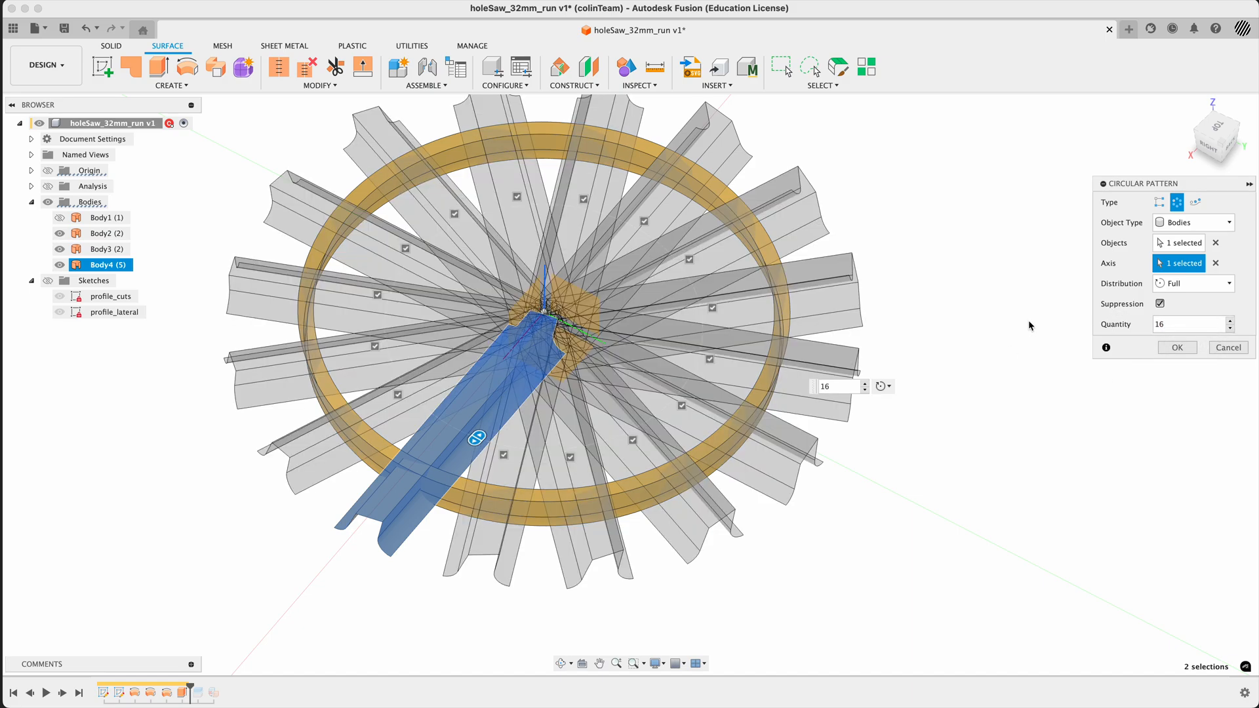
- Suppress fourteen of the pattern instances, keeping only one copy adjacent to the original tooth surface
mouse_move(961, 230)
shift+middle_down()
mouse_move(978, 247)
mouse_move(977, 281)
mouse_move(978, 236)
shift+middle_up()
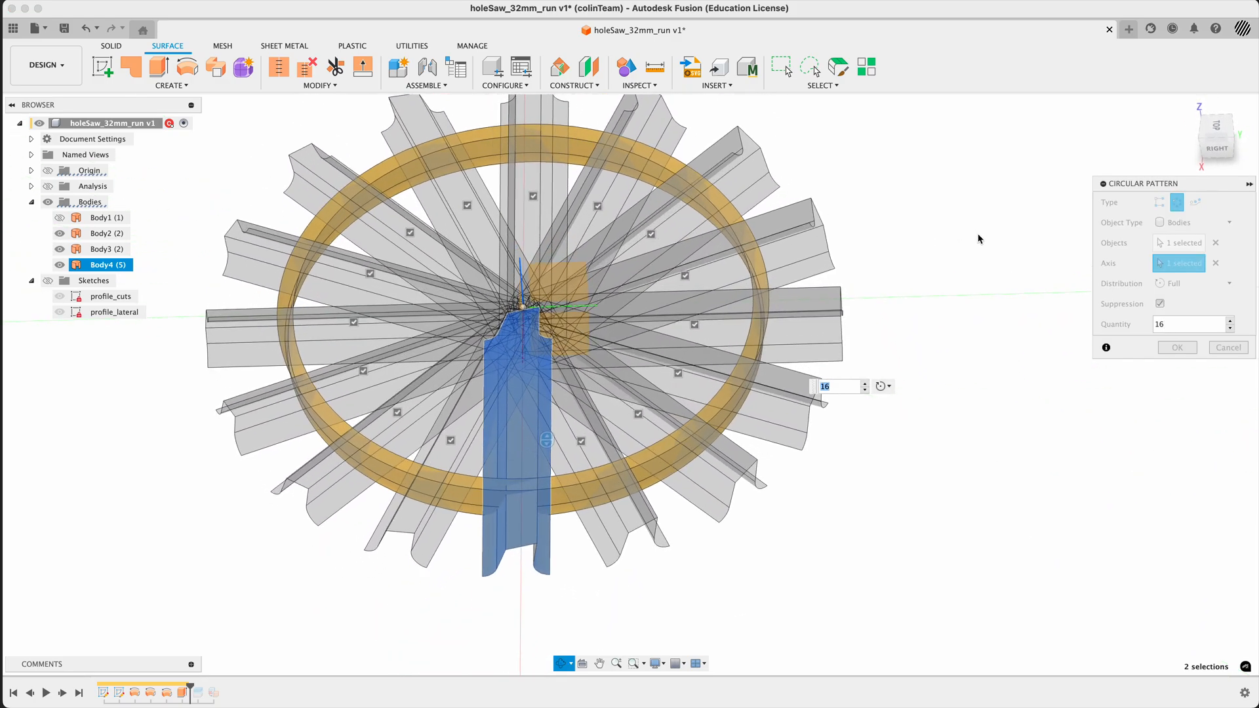
click(1210, 131)
scroll(938, 425, down, 5)
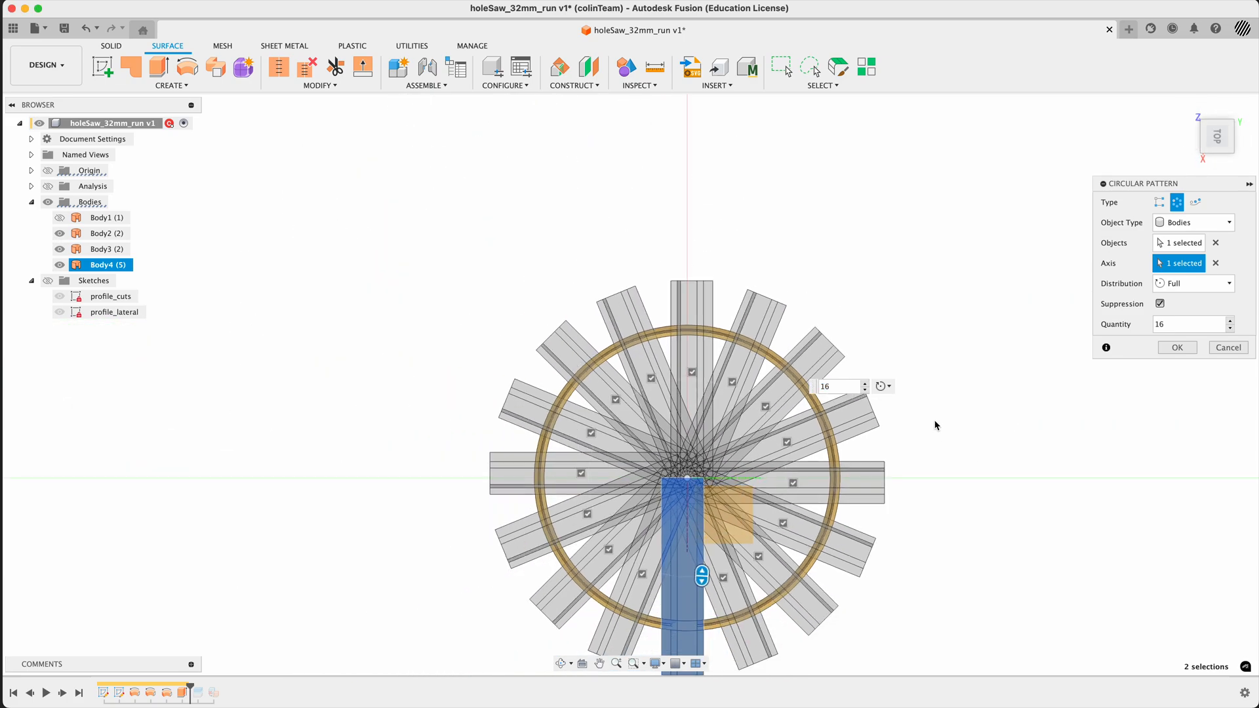
middle_drag(997, 548, 931, 426)
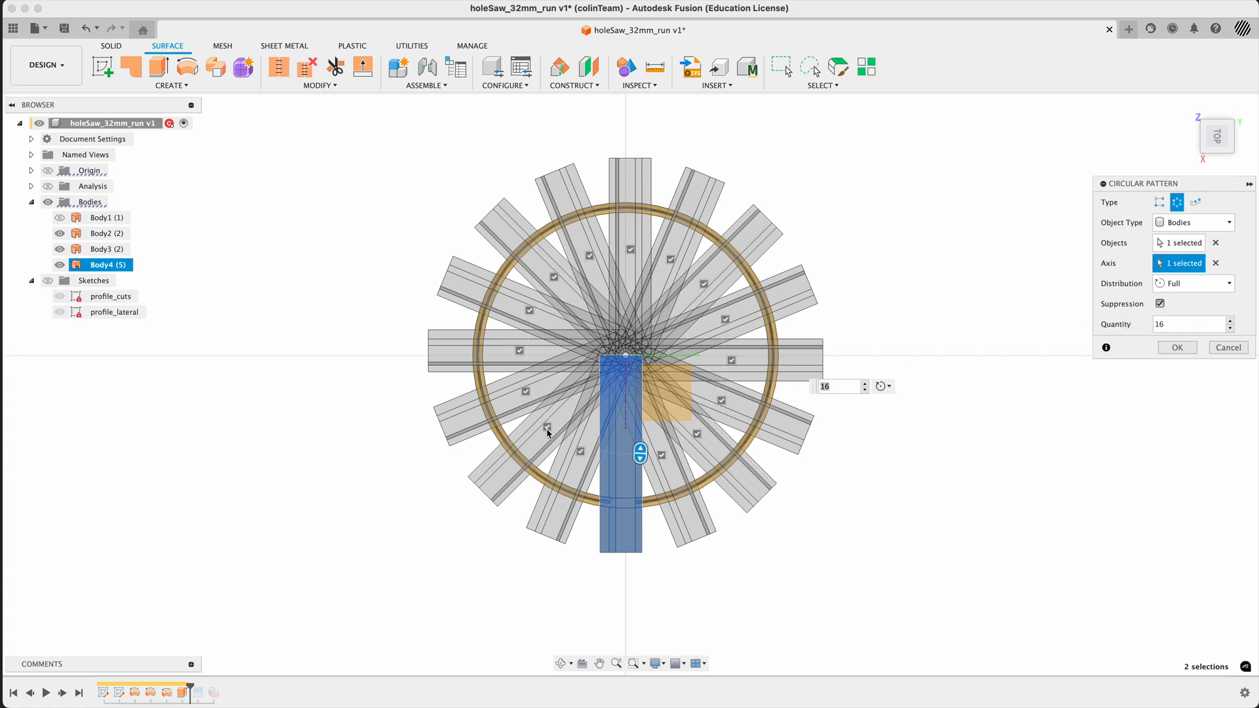
click(547, 427)
click(524, 392)
click(517, 351)
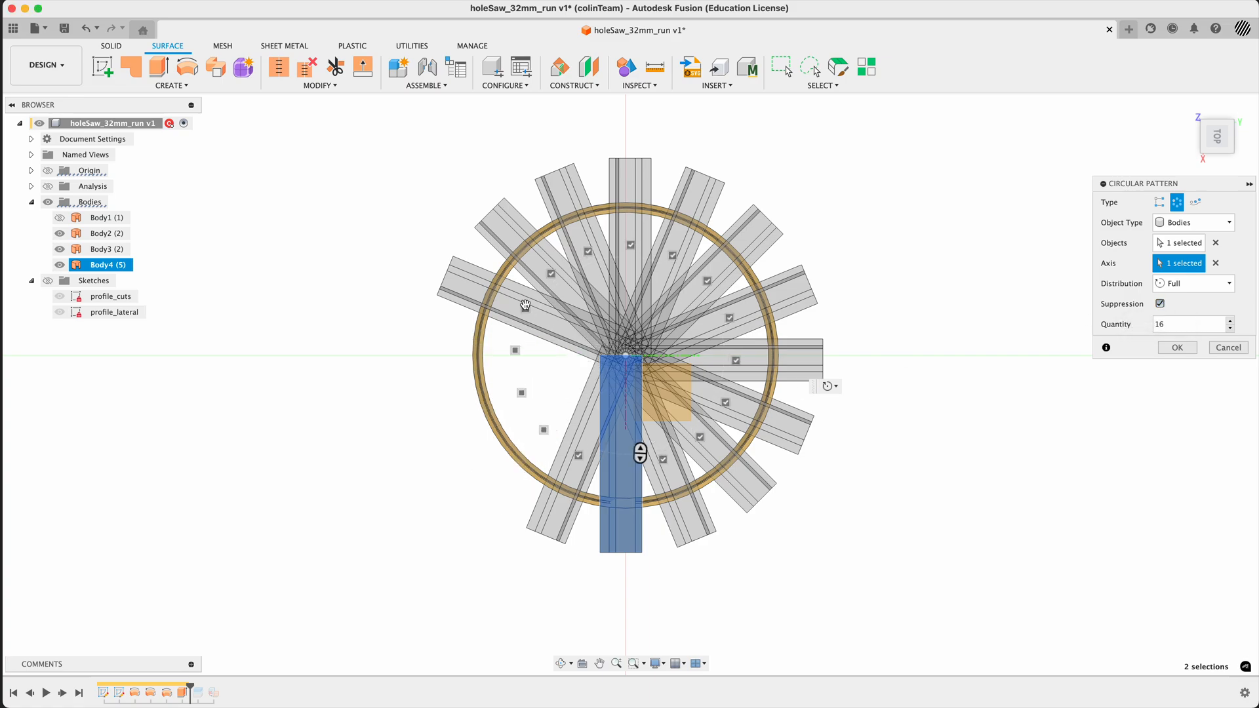
click(526, 306)
click(550, 273)
click(587, 251)
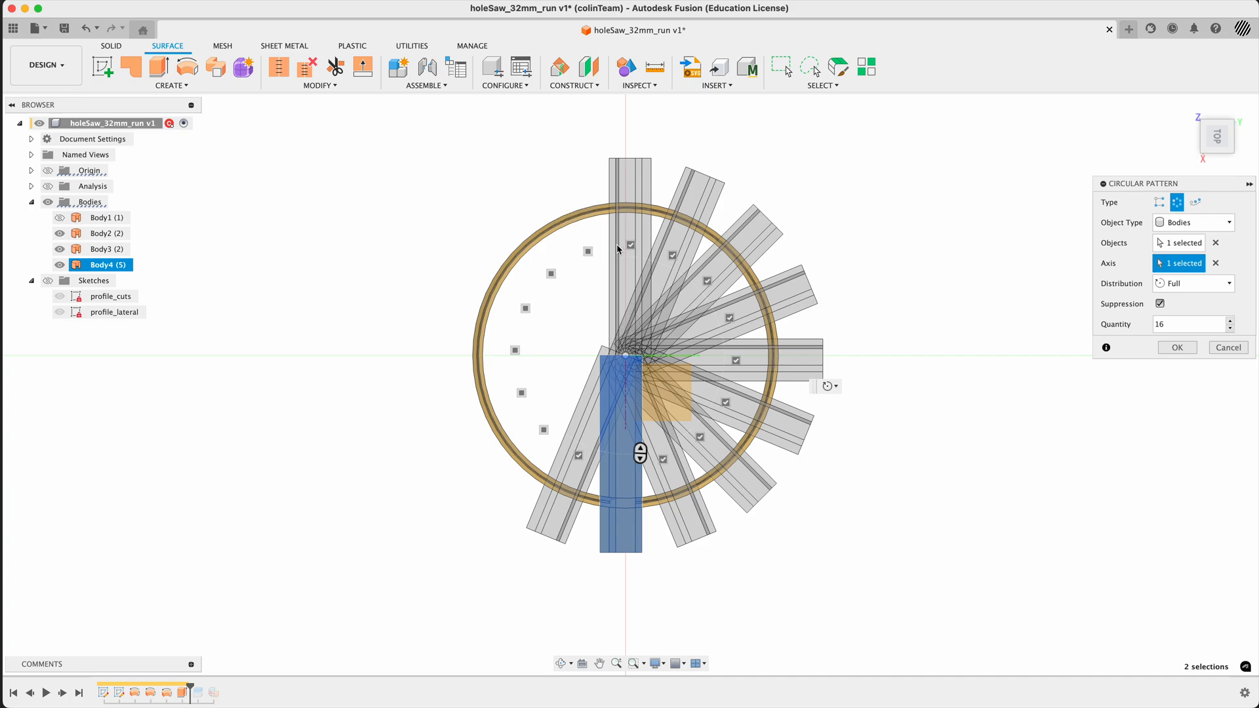
click(630, 244)
click(673, 255)
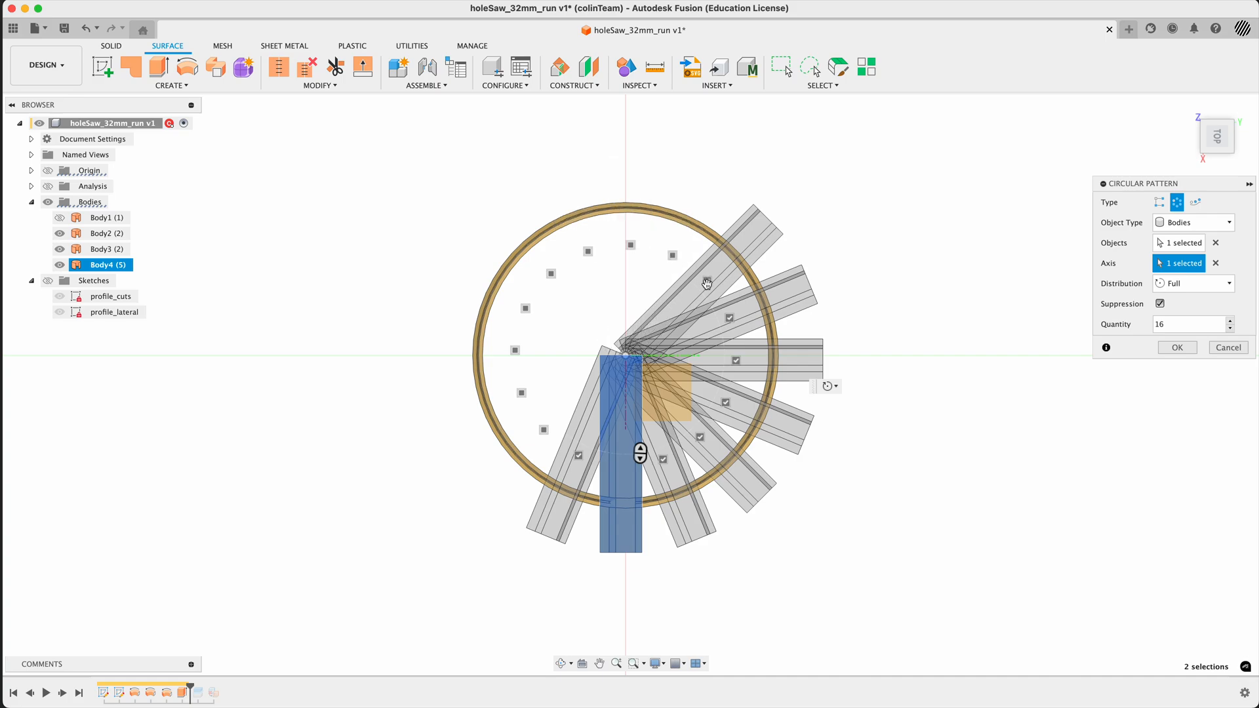
click(708, 280)
click(729, 317)
click(735, 360)
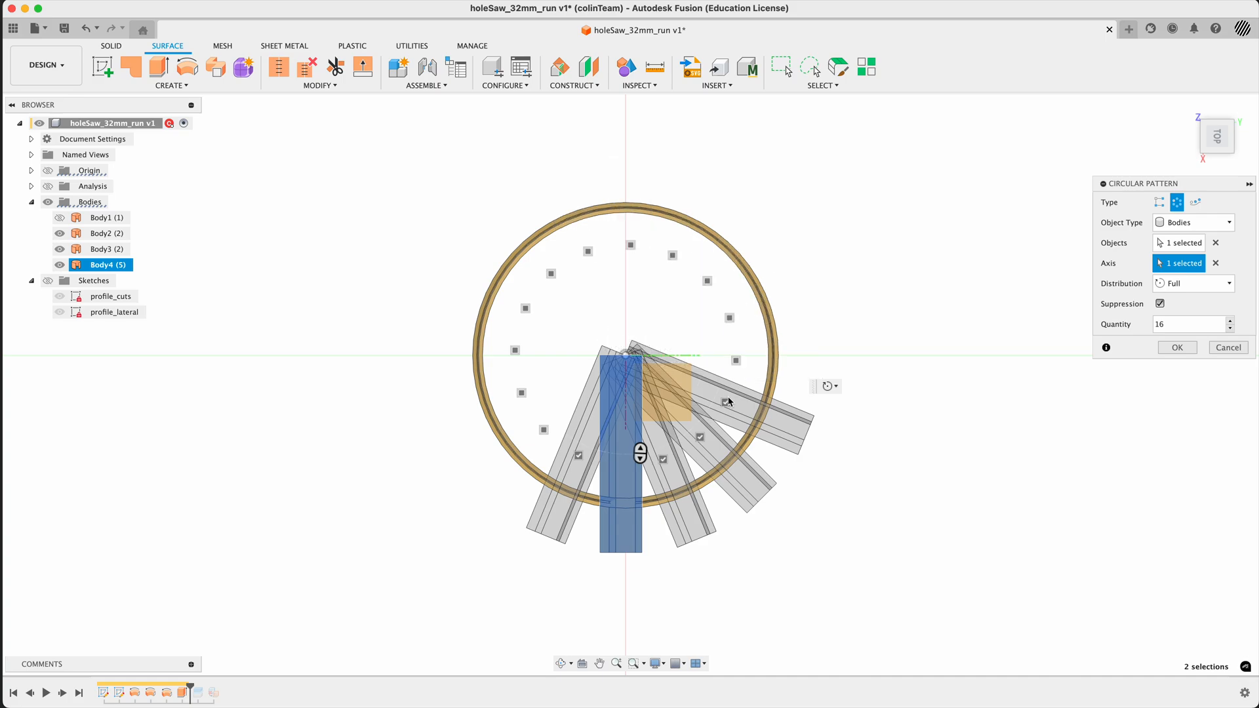
click(726, 402)
click(700, 437)
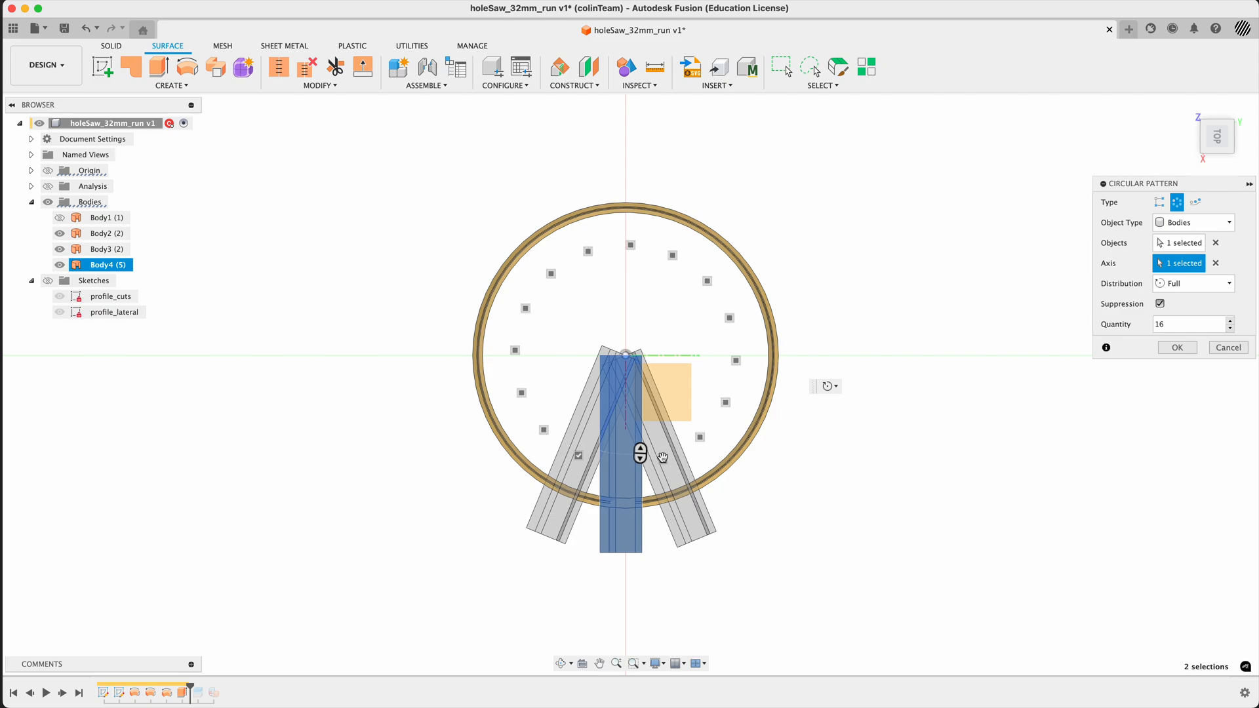
click(662, 459)
shift+middle_drag(809, 573, 806, 523)
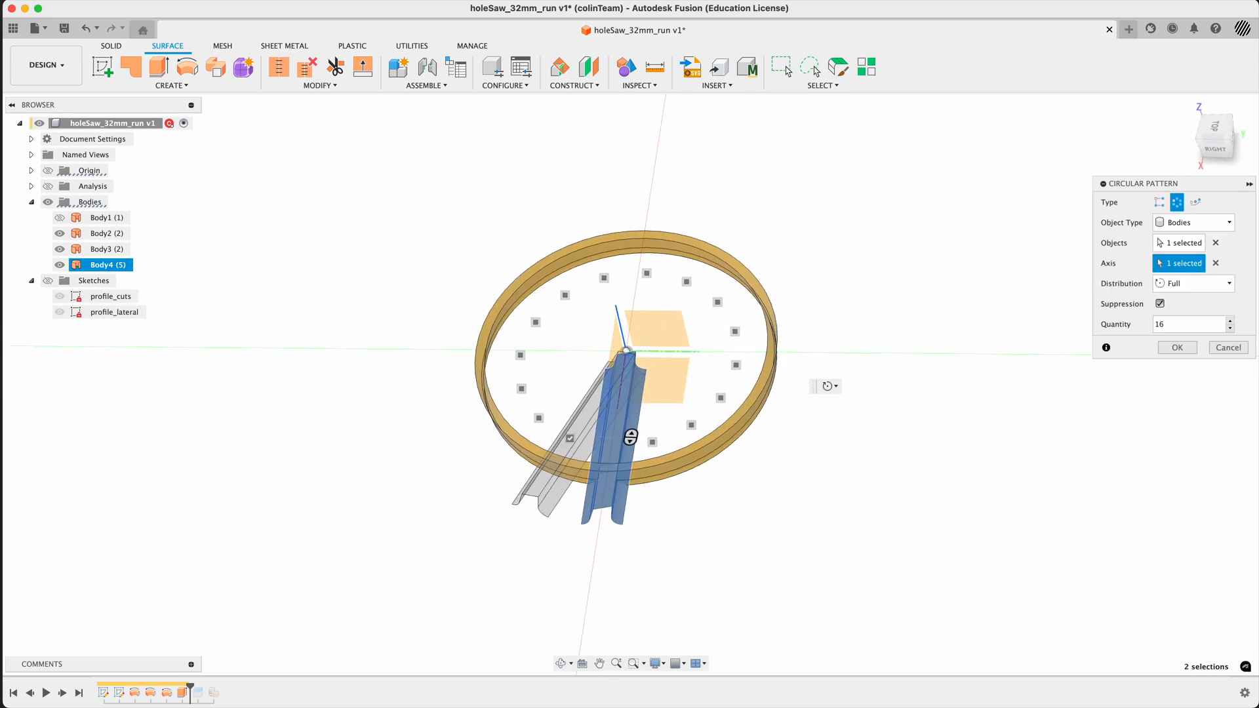
- Switch the pattern to Partial distribution with a quantity of 2 and turn off Suppression
click(1201, 284)
click(1180, 315)
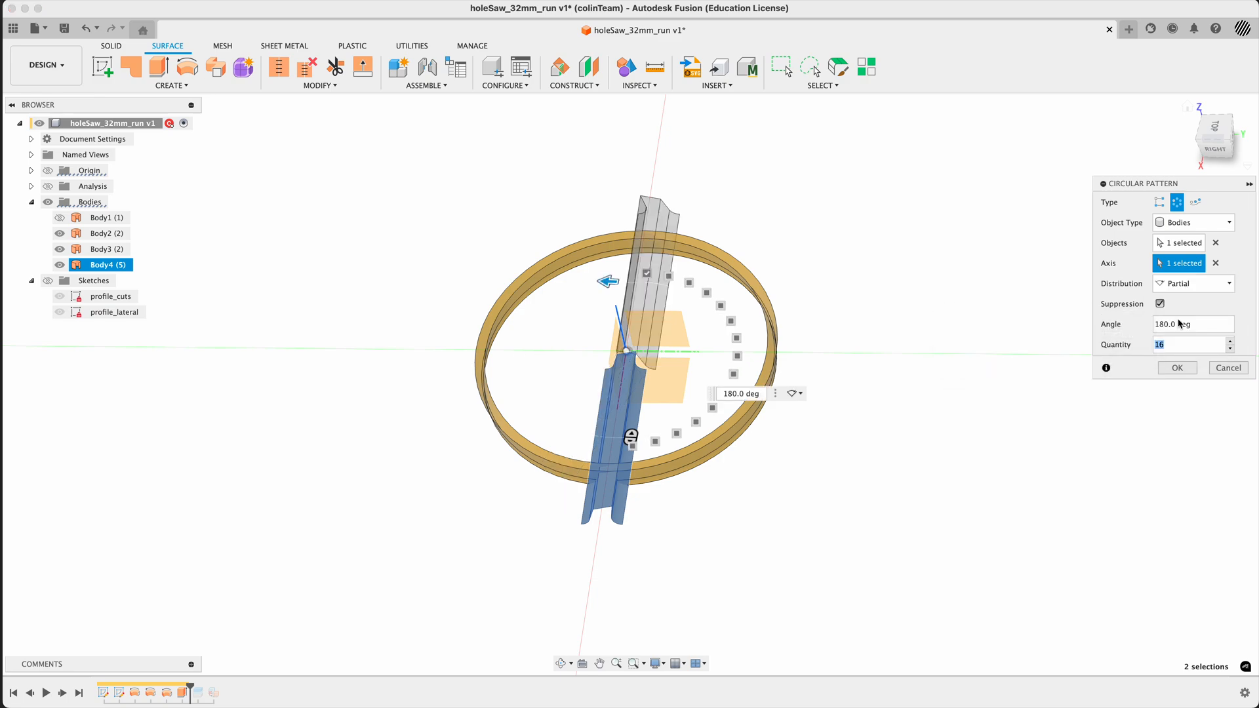
click(1190, 343)
text(2)
click(1161, 305)
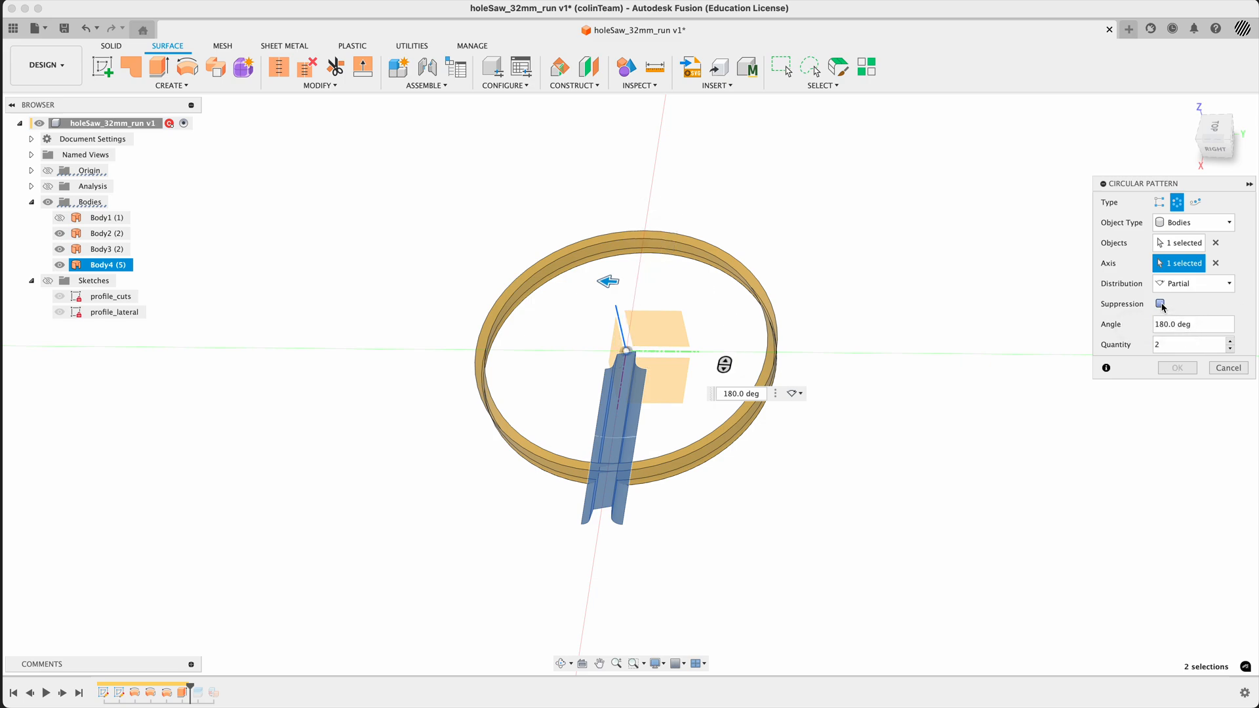
- Set the partial circular pattern's angle to 360/16 degrees
drag(1208, 326, 1123, 322)
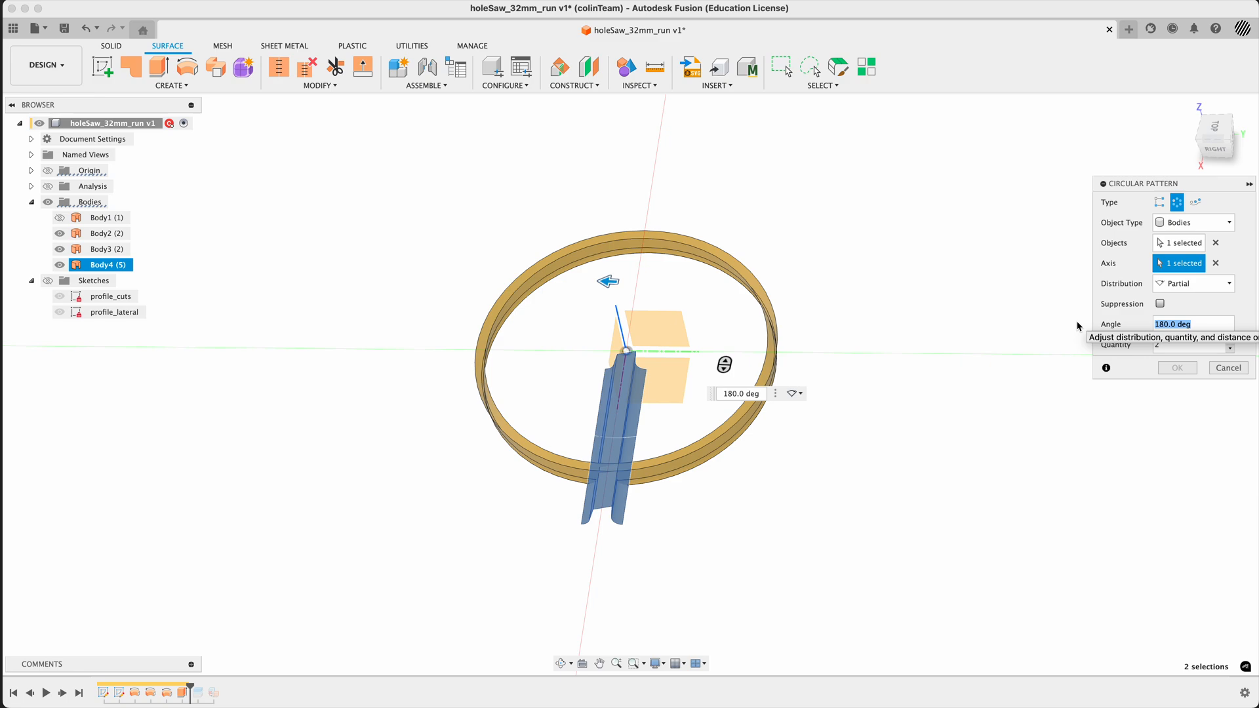
text(360/16)
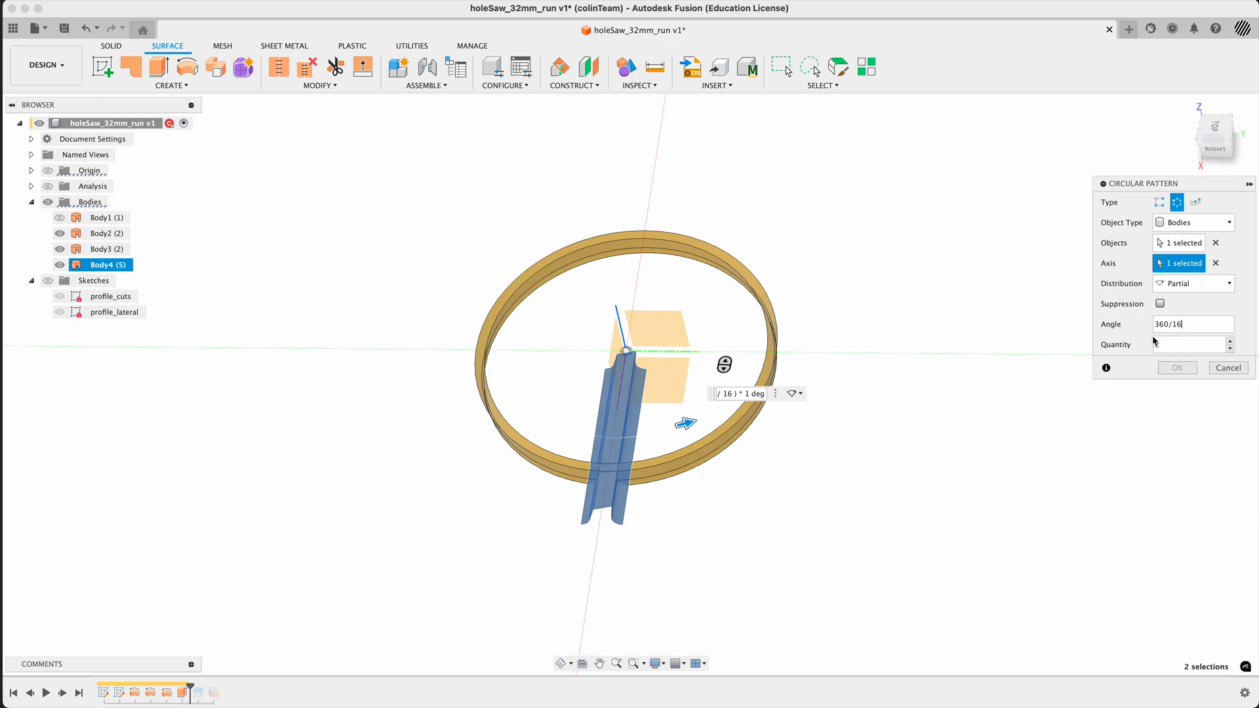
click(1230, 341)
click(1230, 348)
shift+middle_drag(910, 407, 1038, 443)
key(Return)
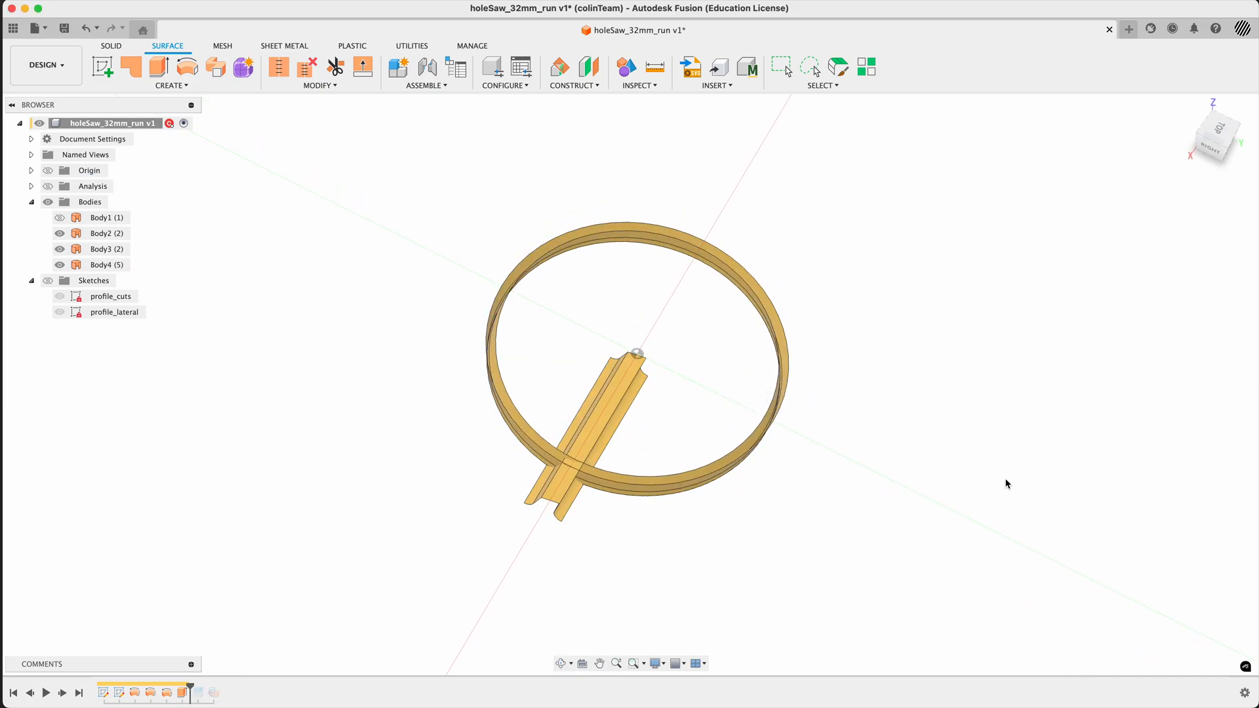
- Add a user parameter named noT with No Units and the expression 16
shift+middle_drag(1007, 484, 990, 444)
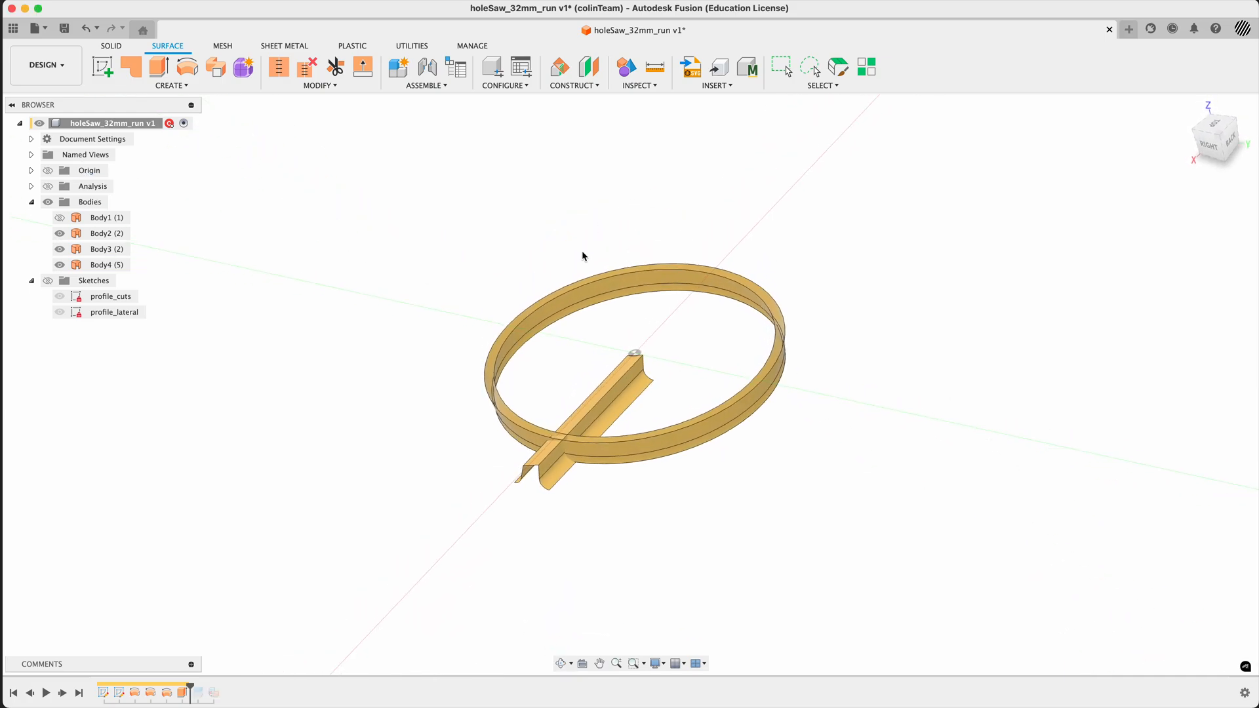
text(spara)
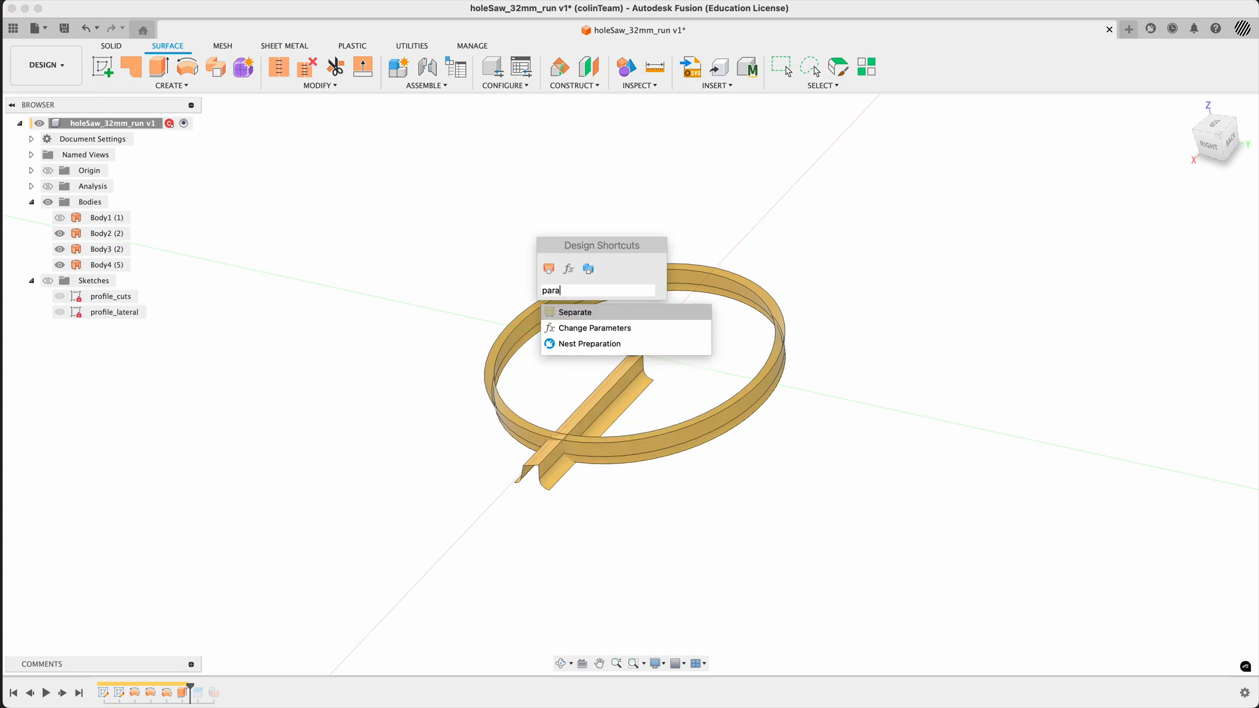
key(Down)
key(Return)
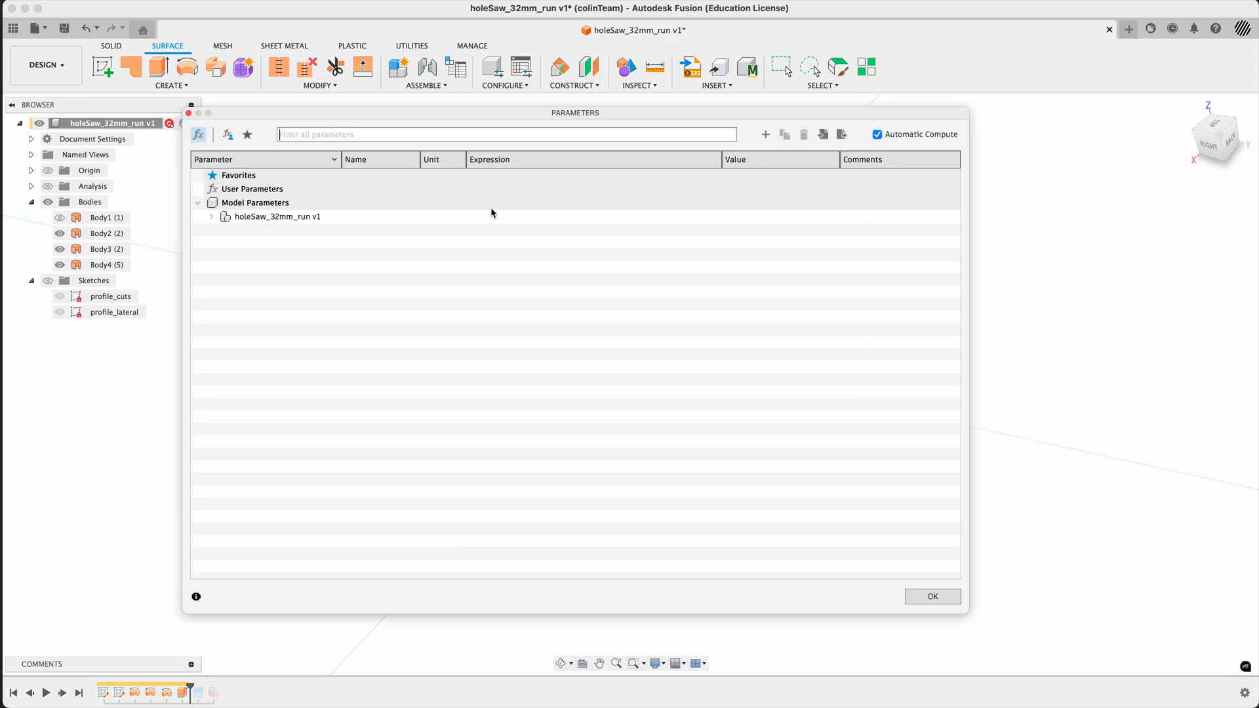
click(766, 134)
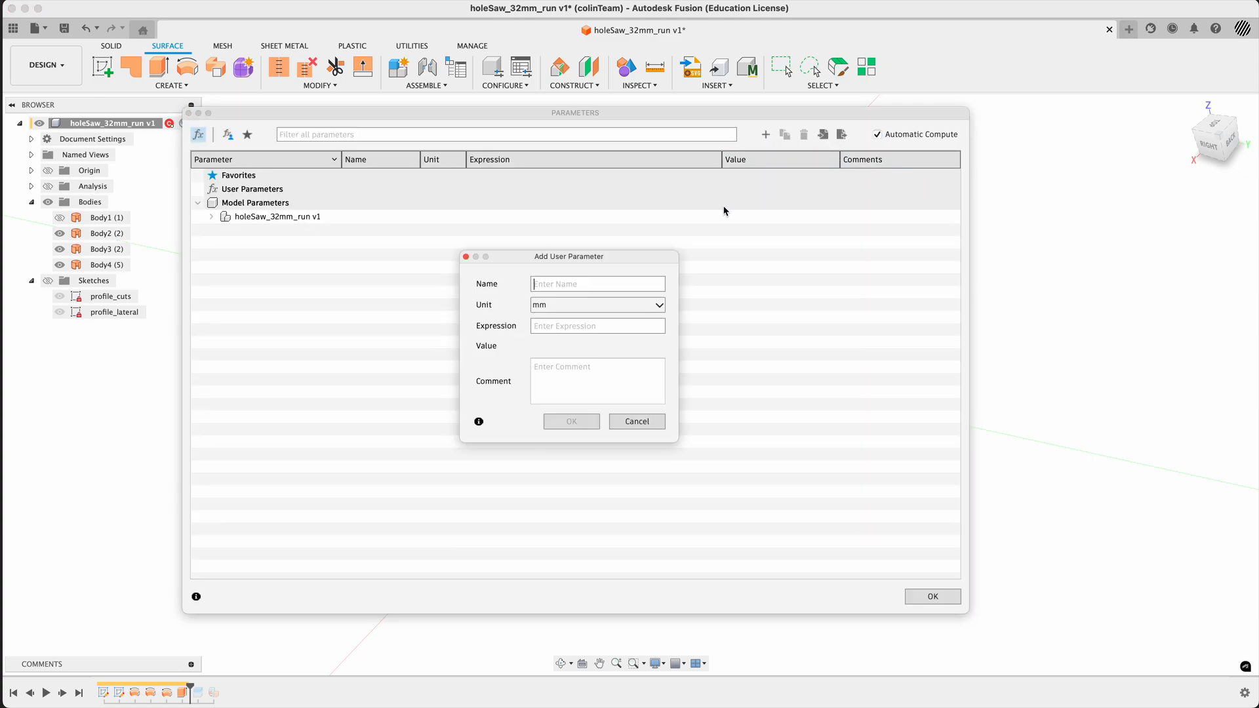
text(noT)
click(588, 305)
click(588, 306)
click(579, 325)
text(16no)
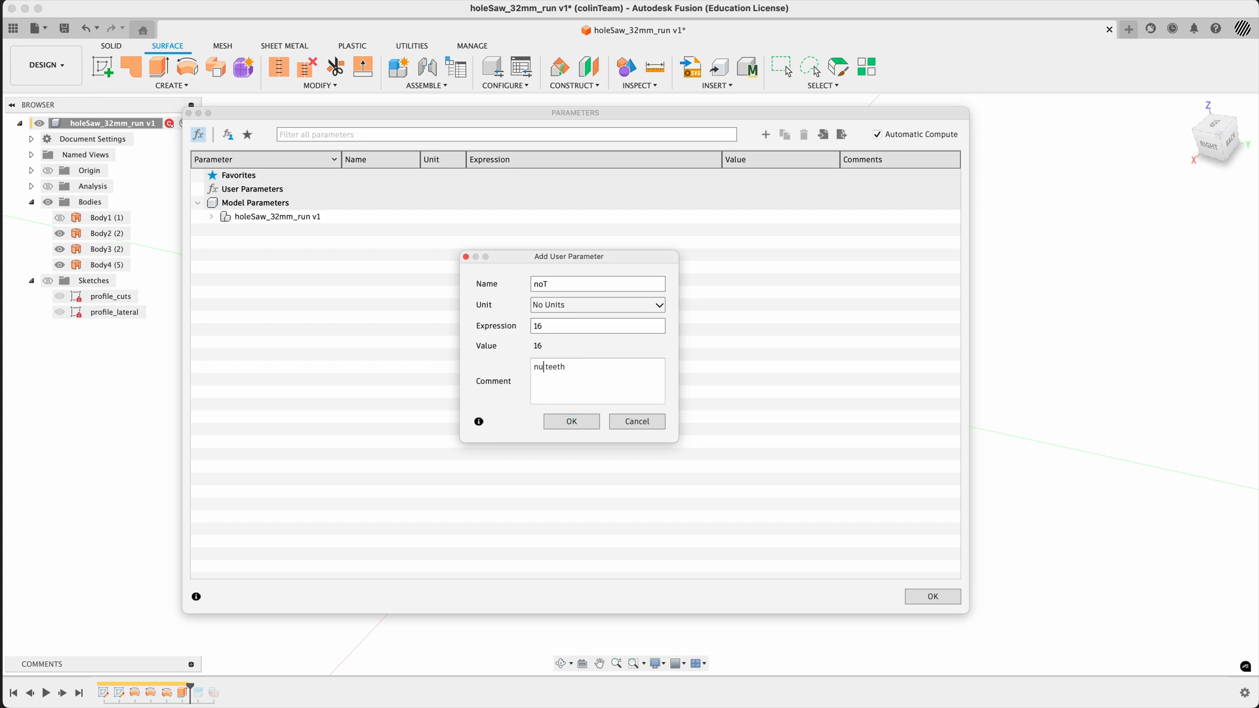
- Give the noT parameter the comment "number teeth" and accept the parameter changes
text(mber)
key(Return)
key(BackSpace)
click(571, 421)
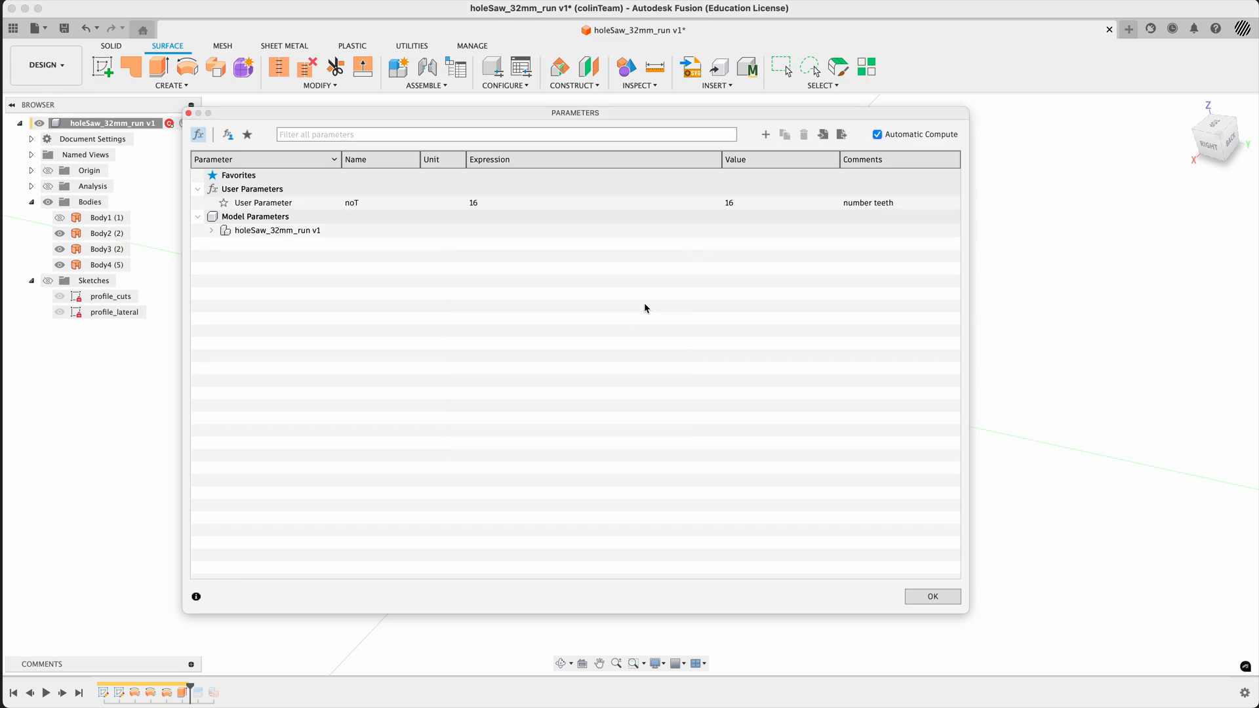
click(933, 597)
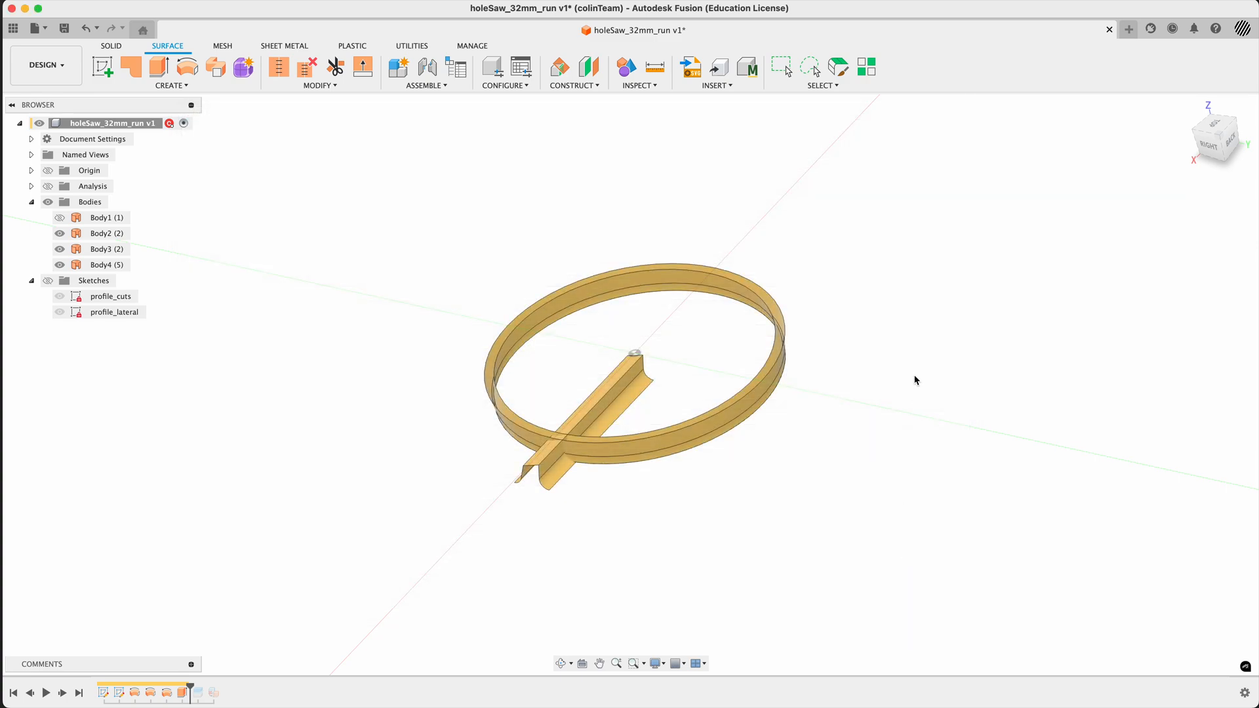
shift+middle_drag(908, 368, 915, 392)
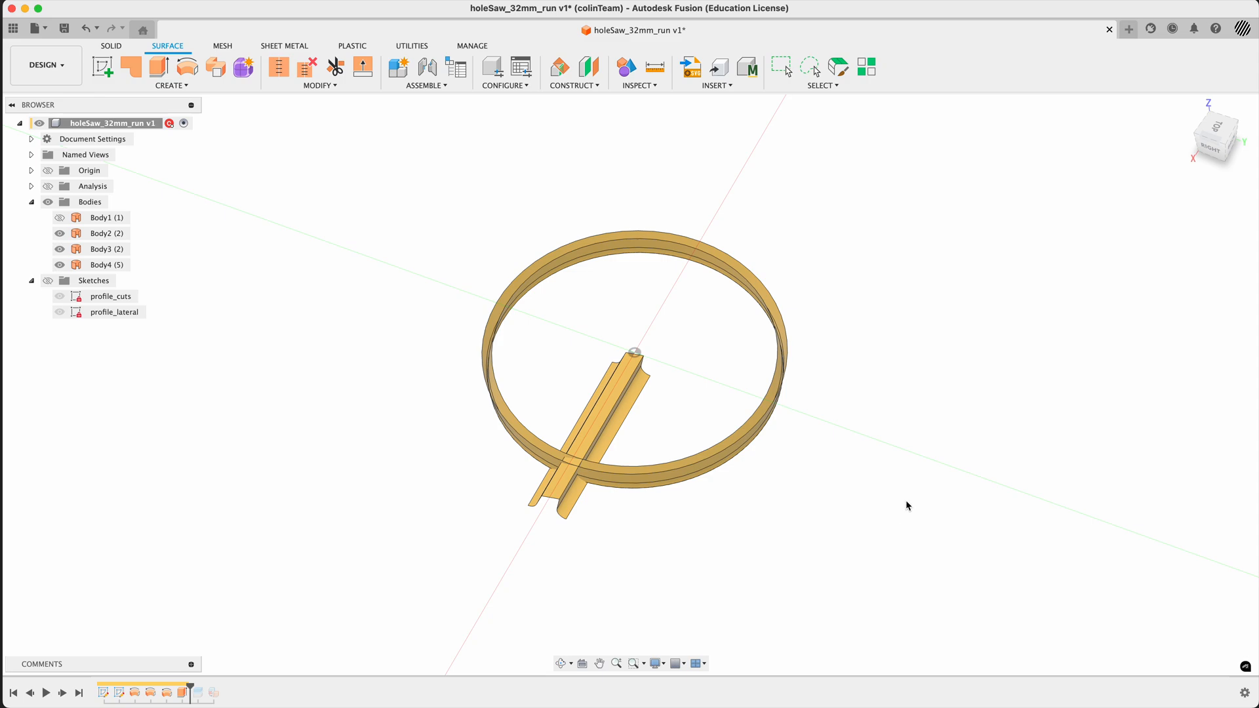
text(spar)
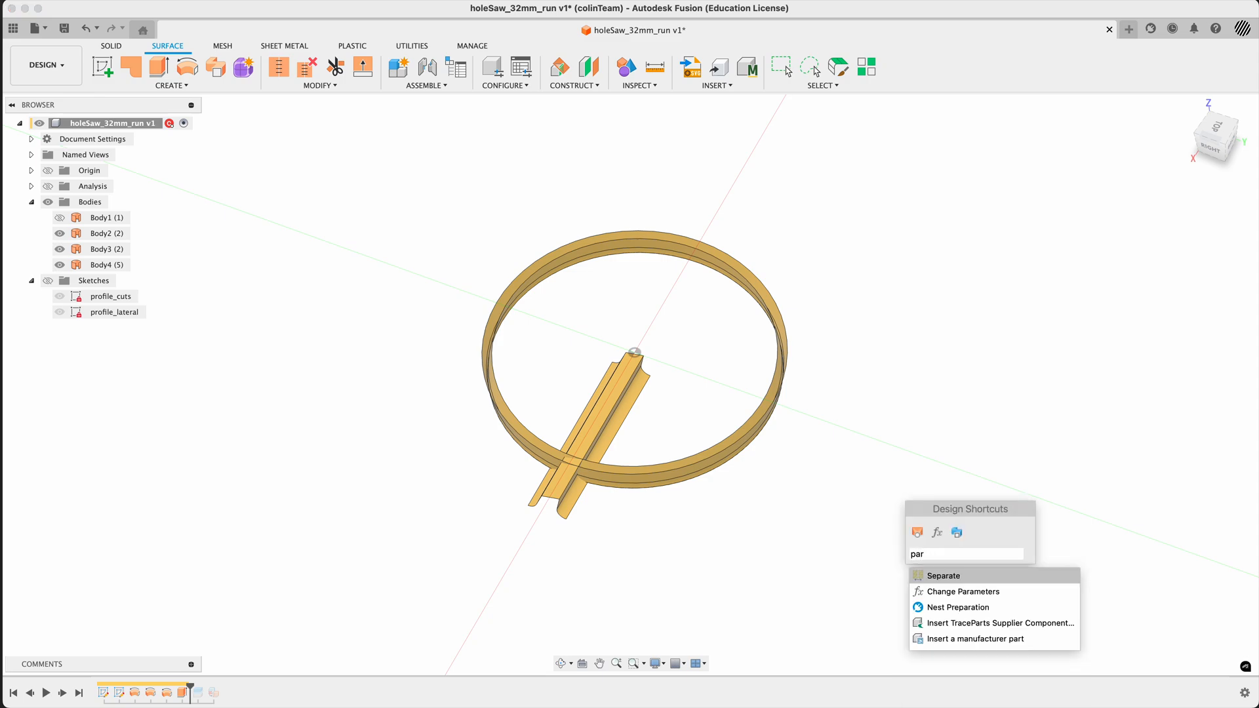
key(Escape)
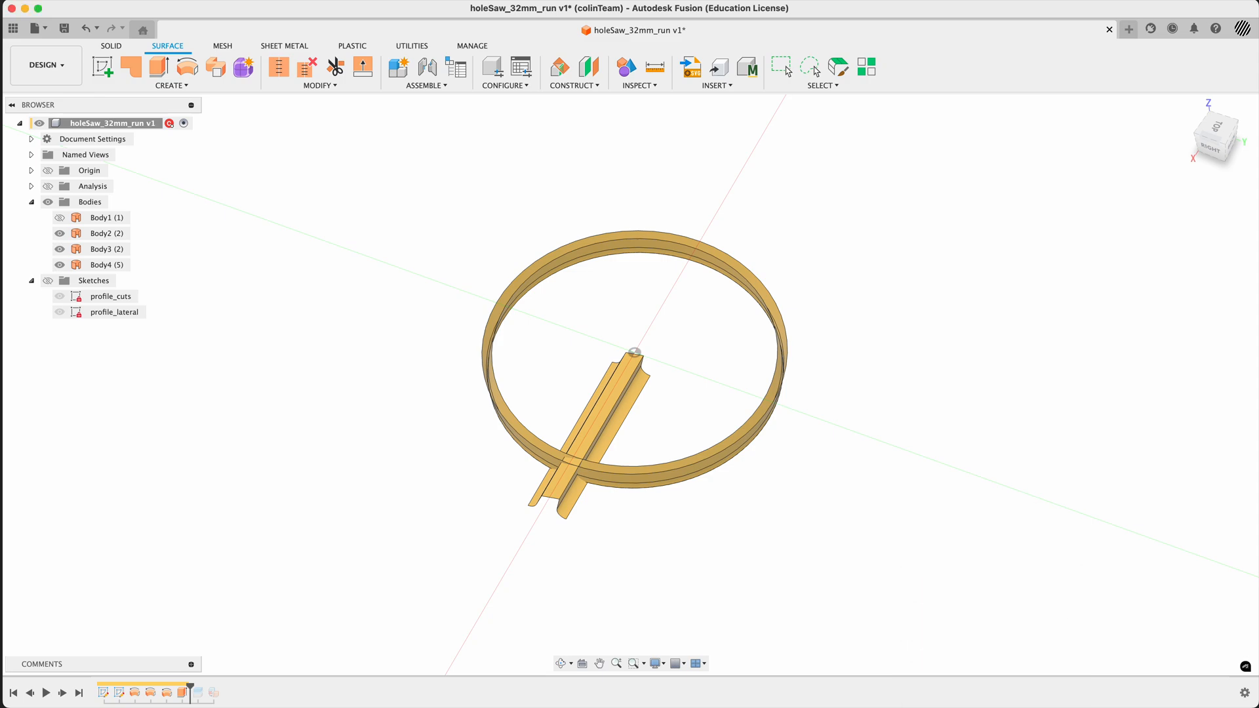
- Set up a full circular pattern of the tooth-cut surface body around the vertical Z axis with quantity noT
text(spa)
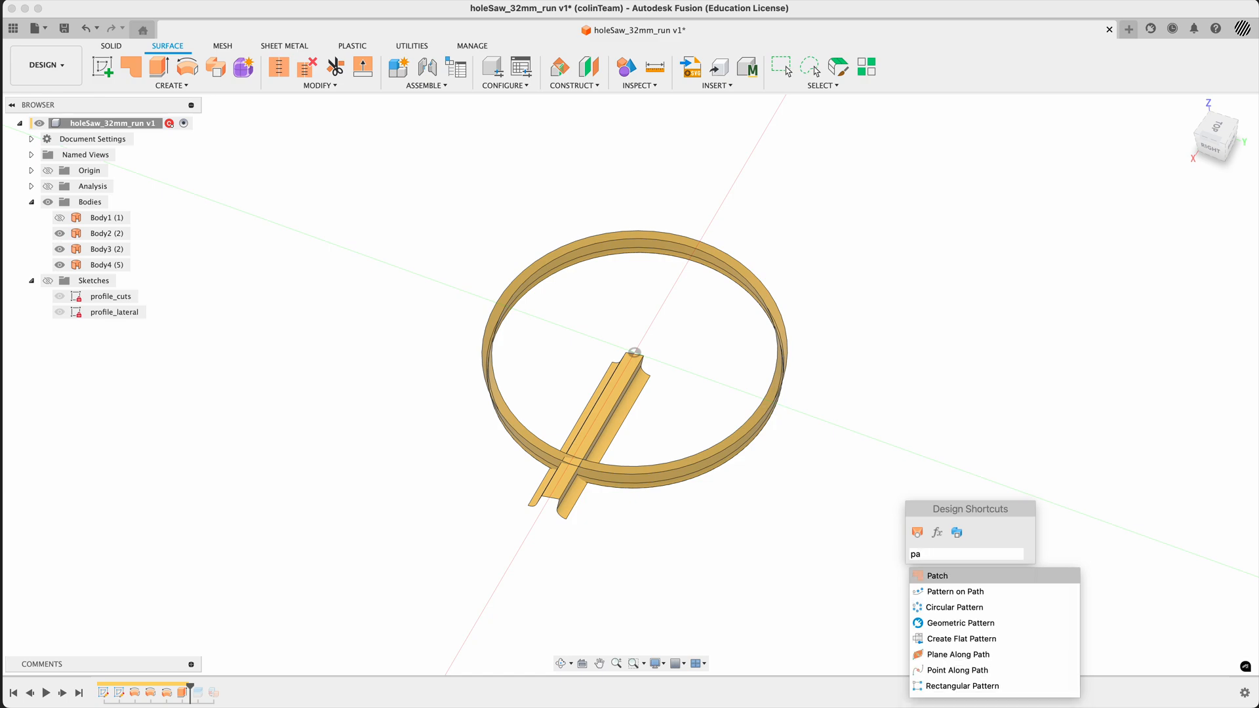
text(tter)
key(Down)
key(Return)
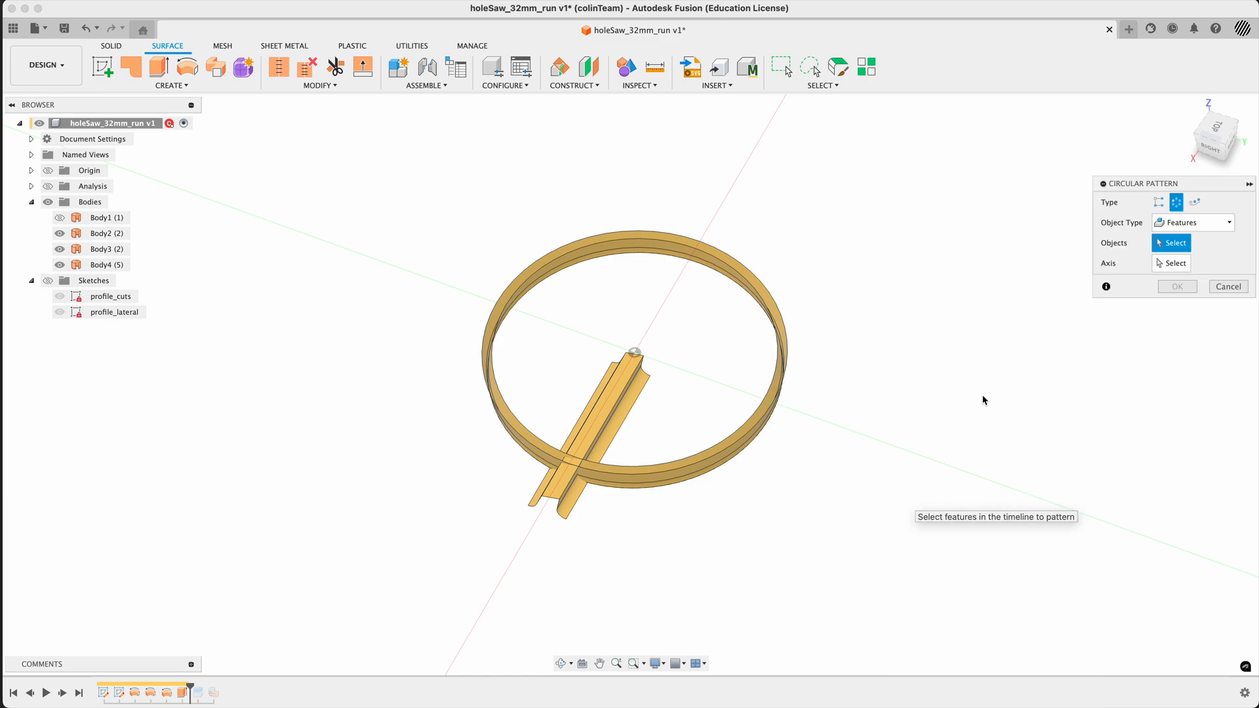
drag(1184, 195, 986, 219)
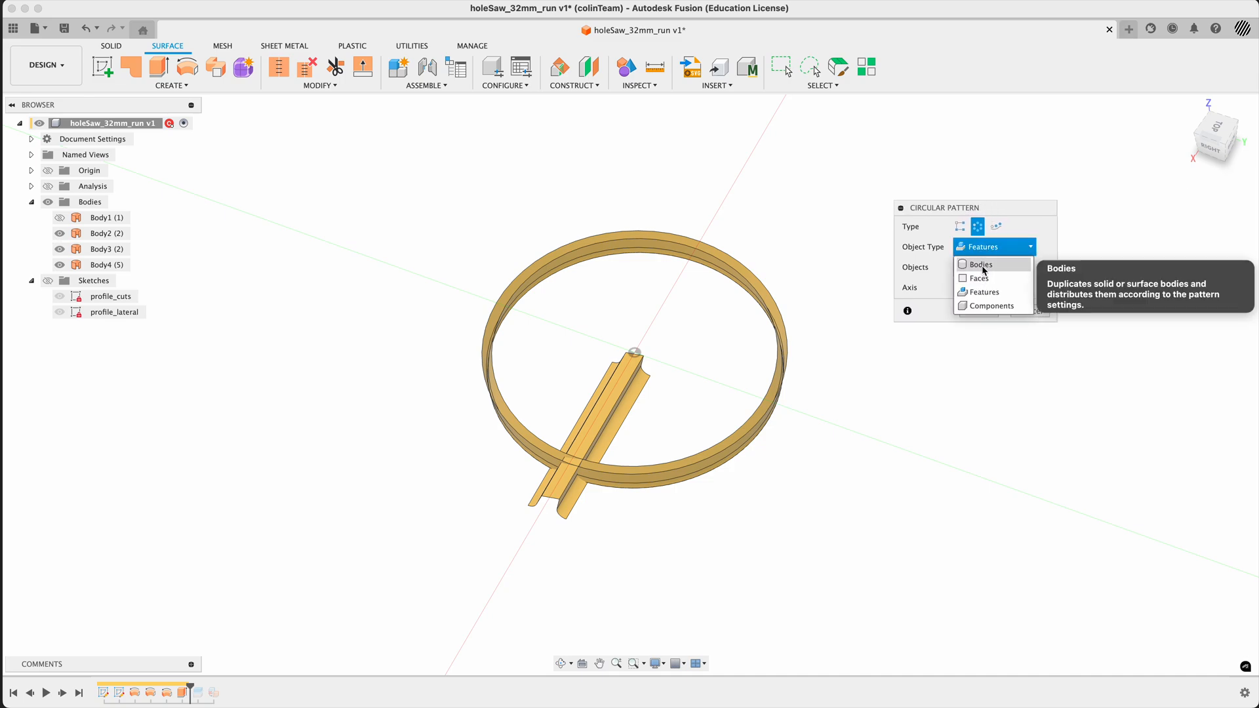
click(981, 264)
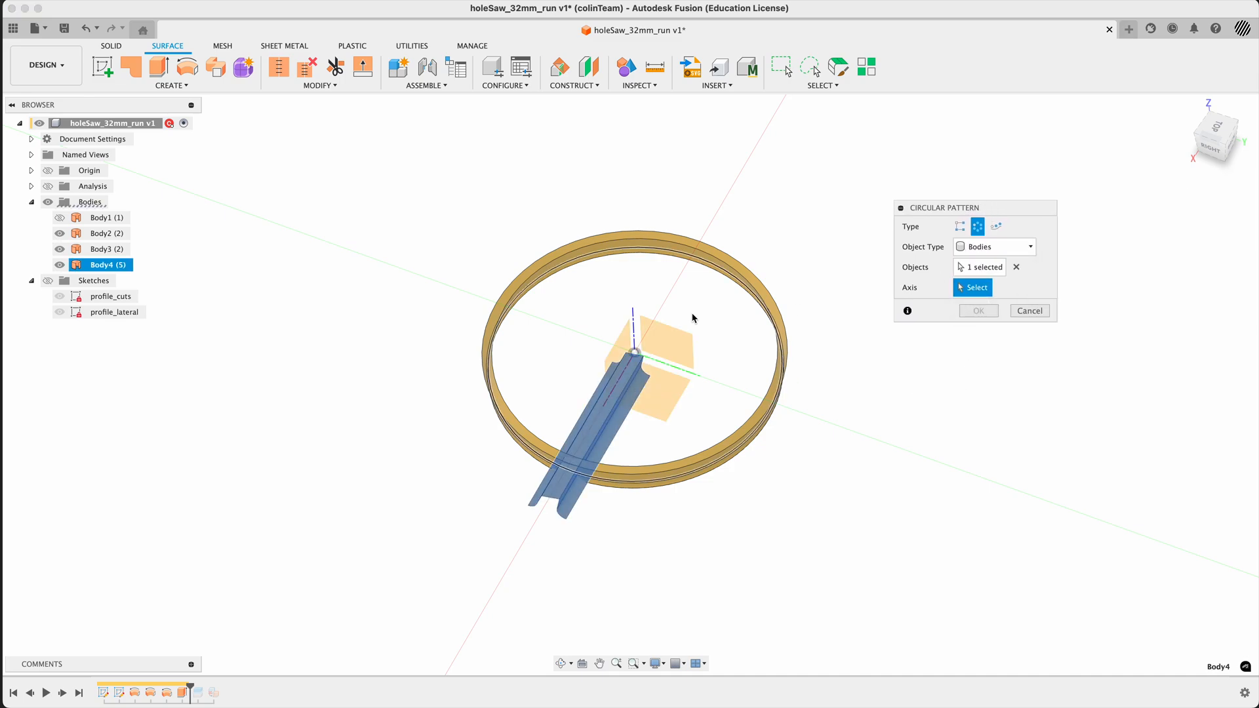
click(635, 328)
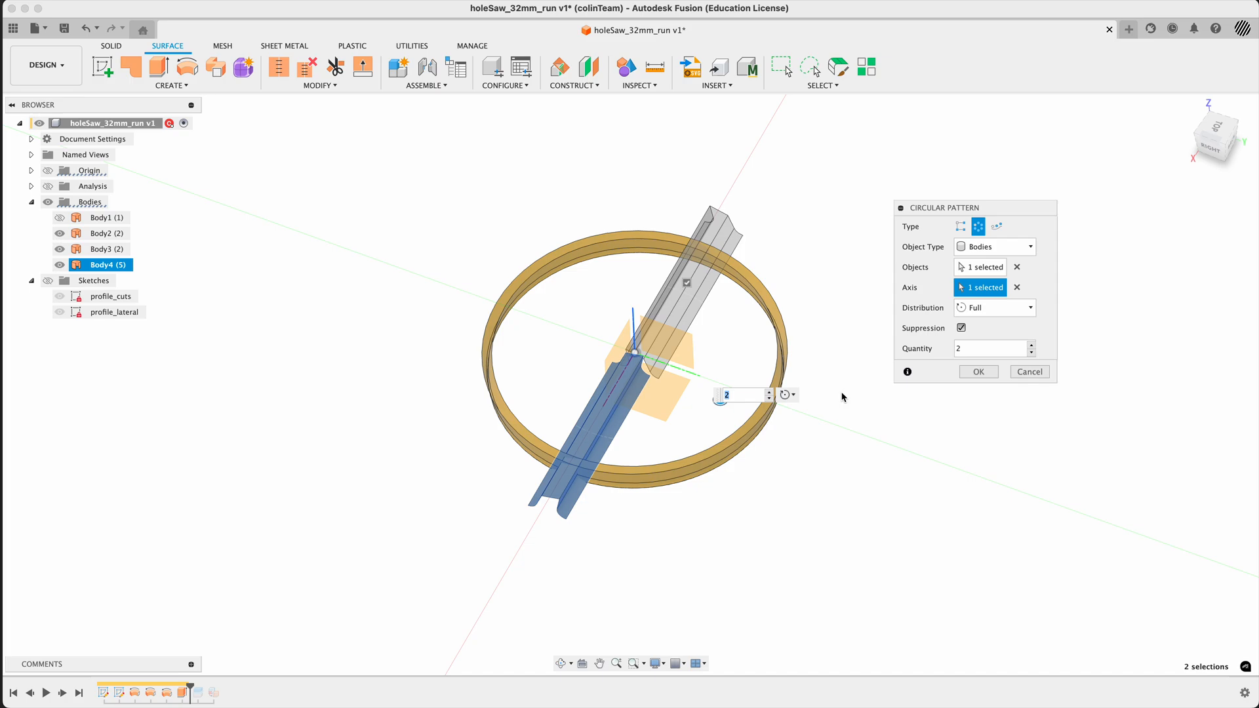
click(958, 348)
text(n)
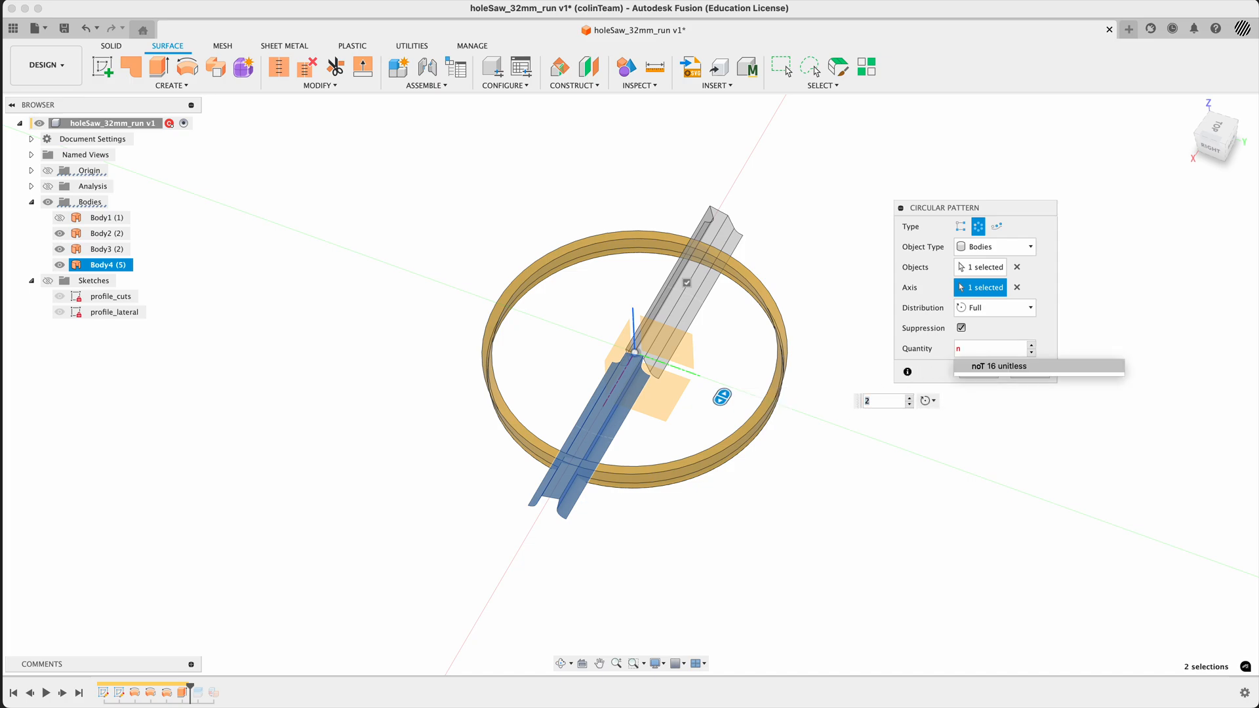
key(Return)
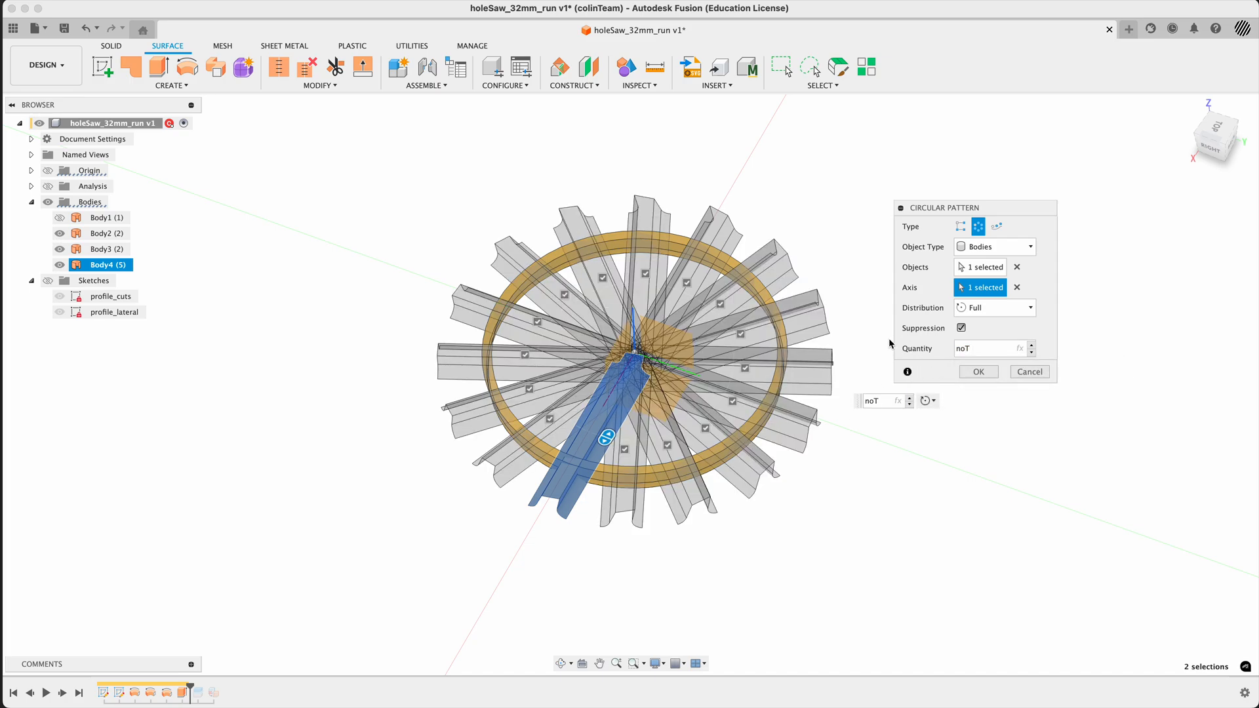
- Suppress fourteen of the noT pattern instances, keeping only one copy adjacent to the original surface, and create the pattern
click(1216, 126)
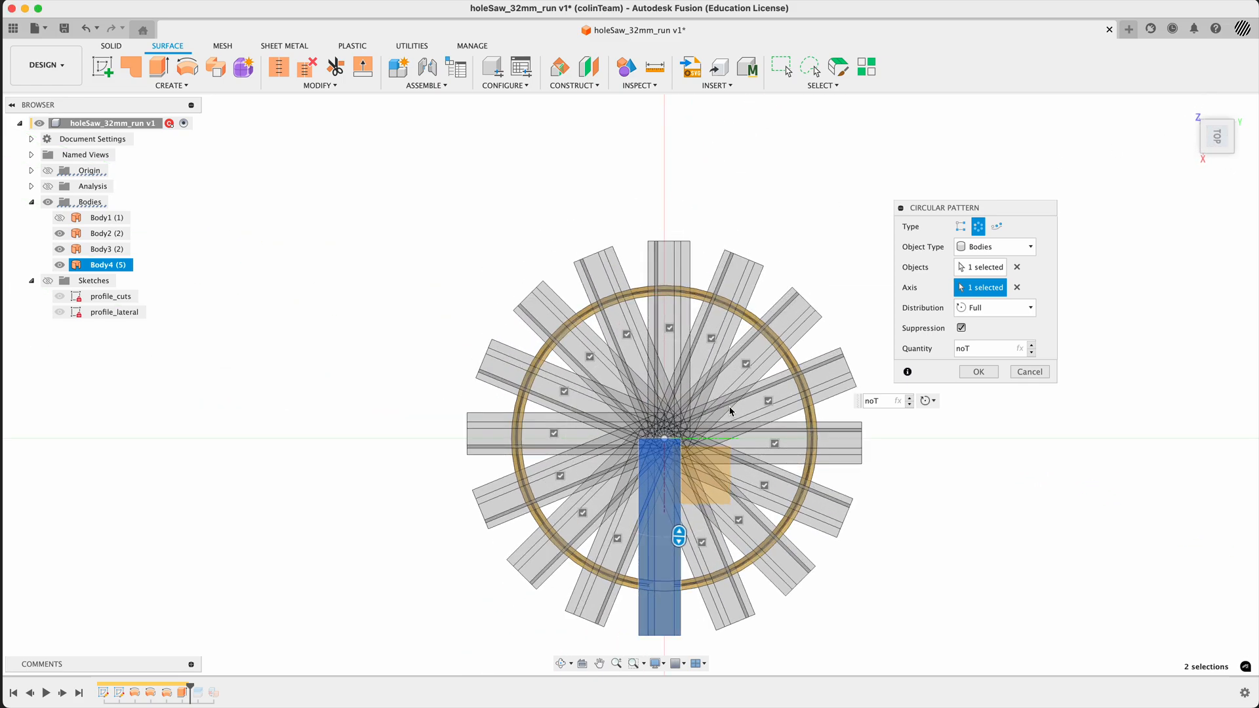
click(583, 514)
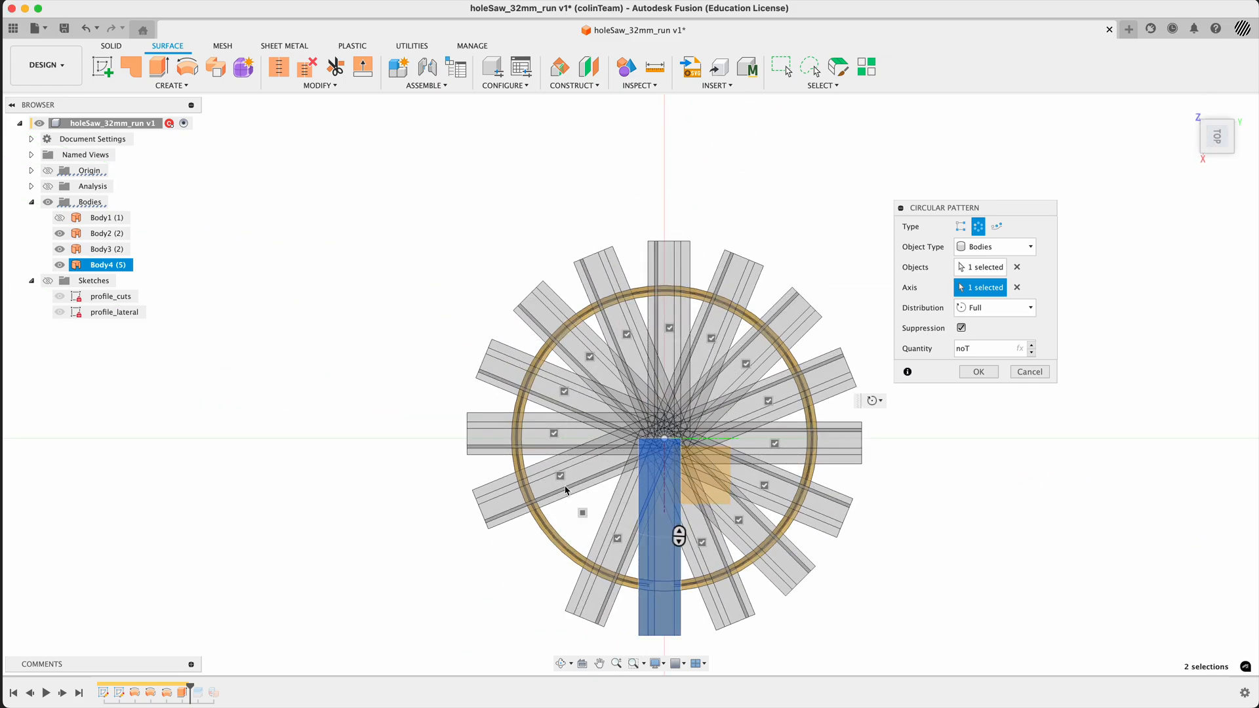
click(560, 477)
click(554, 434)
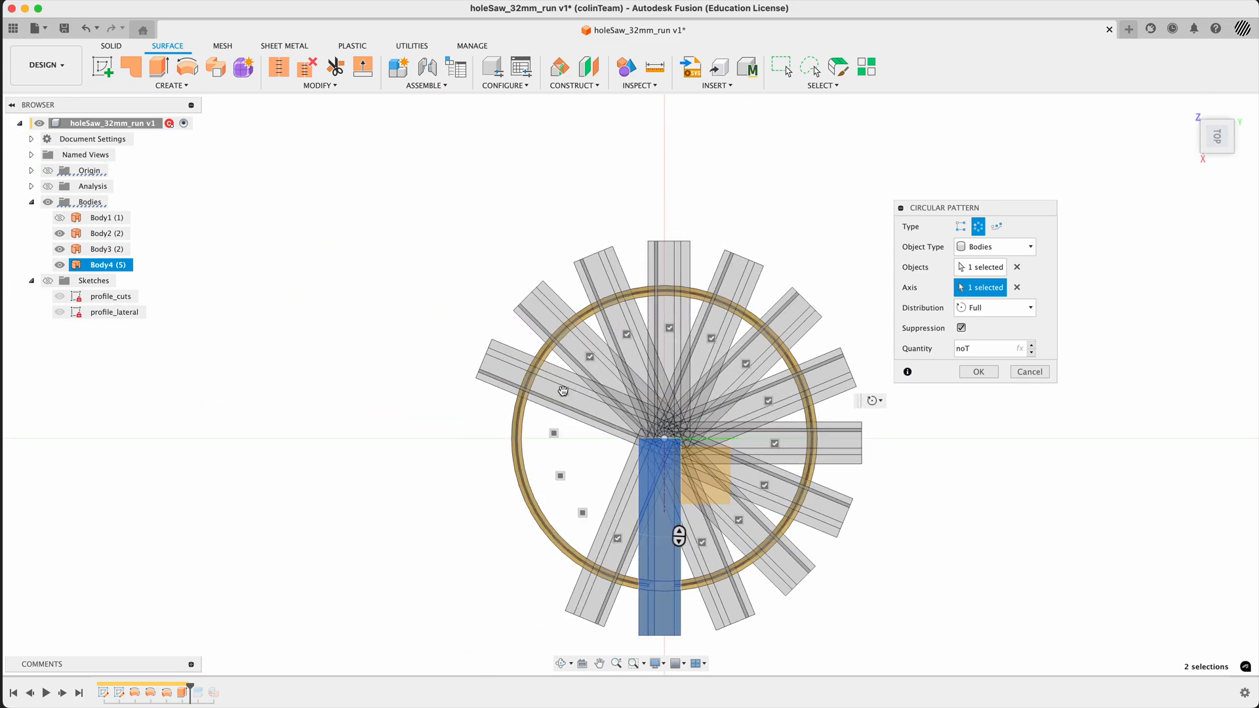
click(563, 391)
click(589, 356)
click(624, 333)
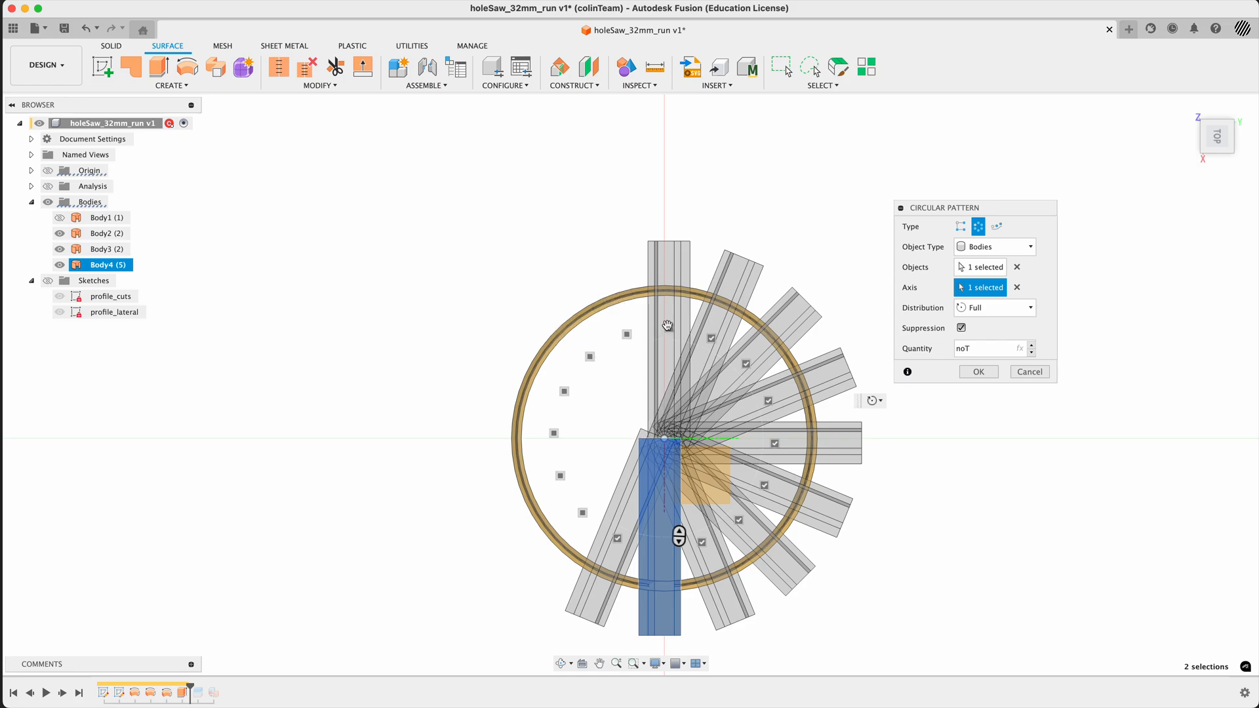
click(669, 328)
click(712, 339)
click(747, 364)
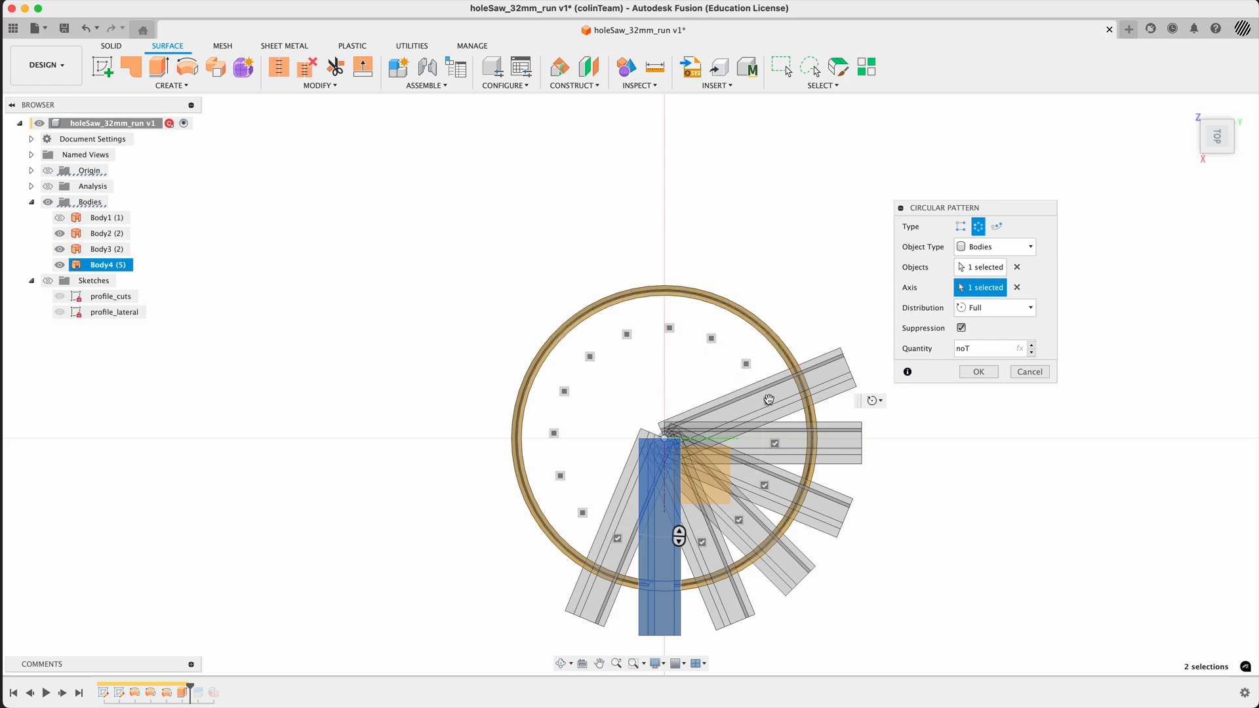
click(768, 401)
click(775, 444)
click(764, 486)
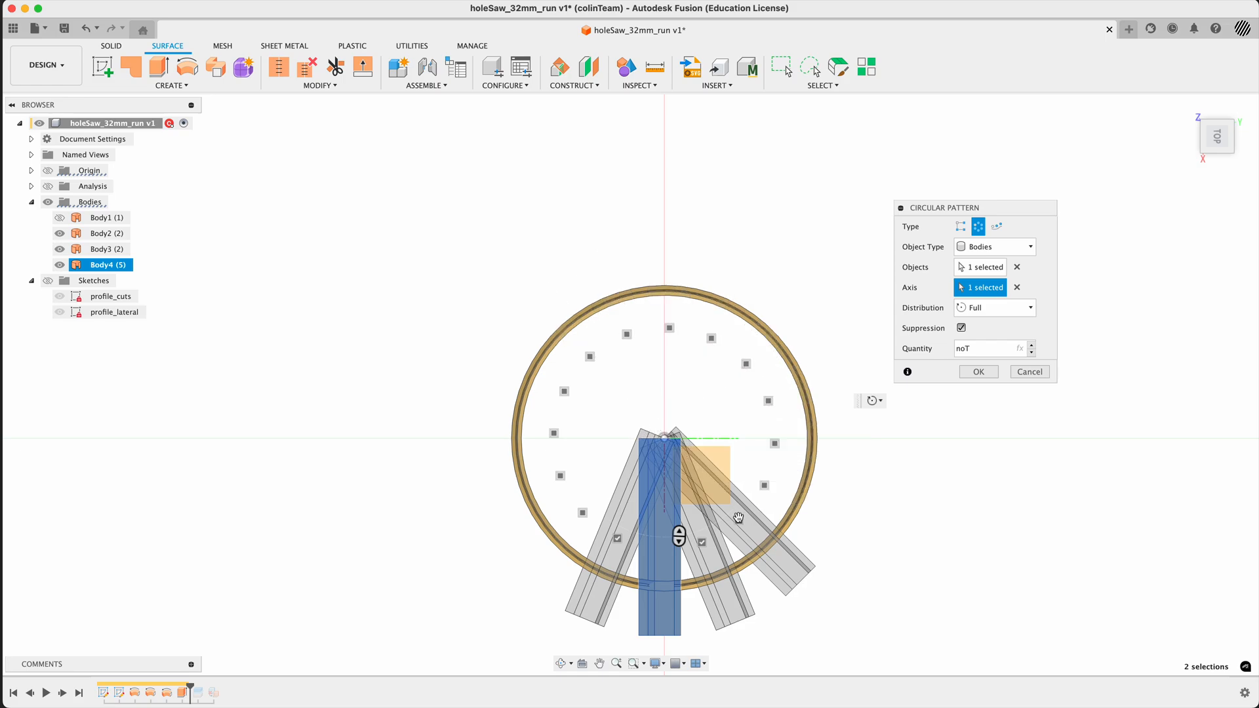
click(739, 520)
click(702, 543)
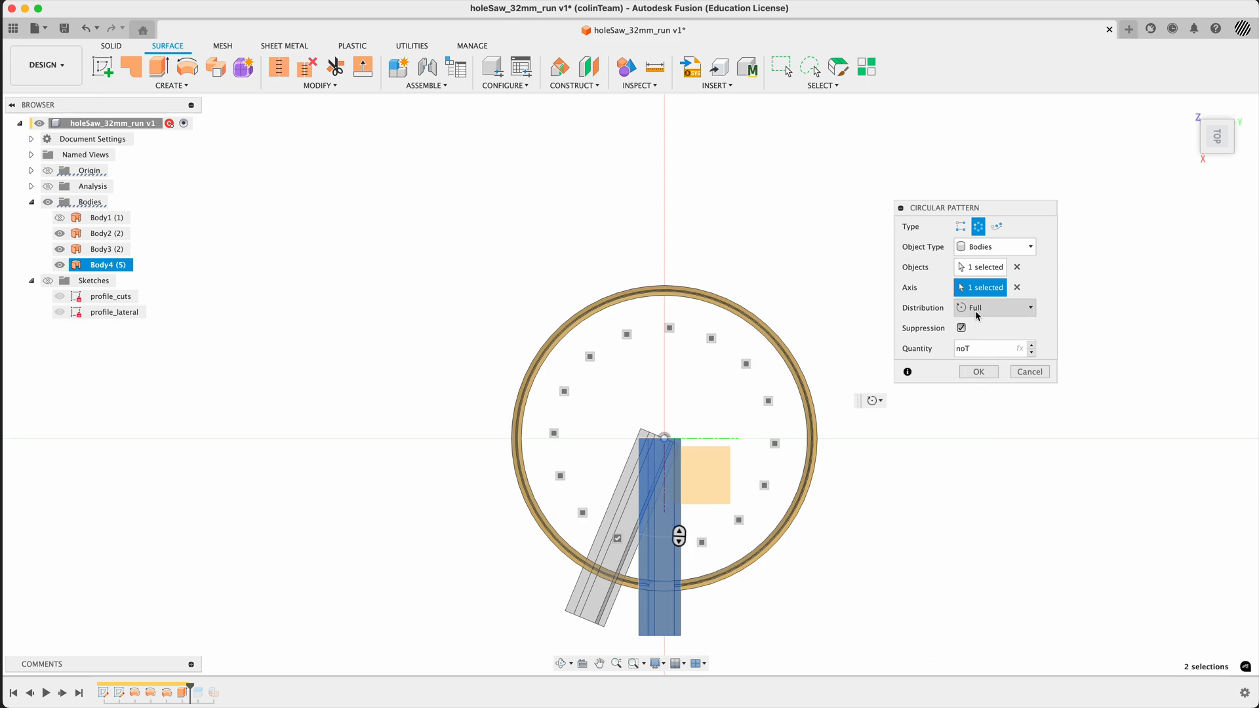
click(978, 372)
- Roll the timeline forward to just after the Split1 feature
shift+middle_drag(942, 499, 908, 445)
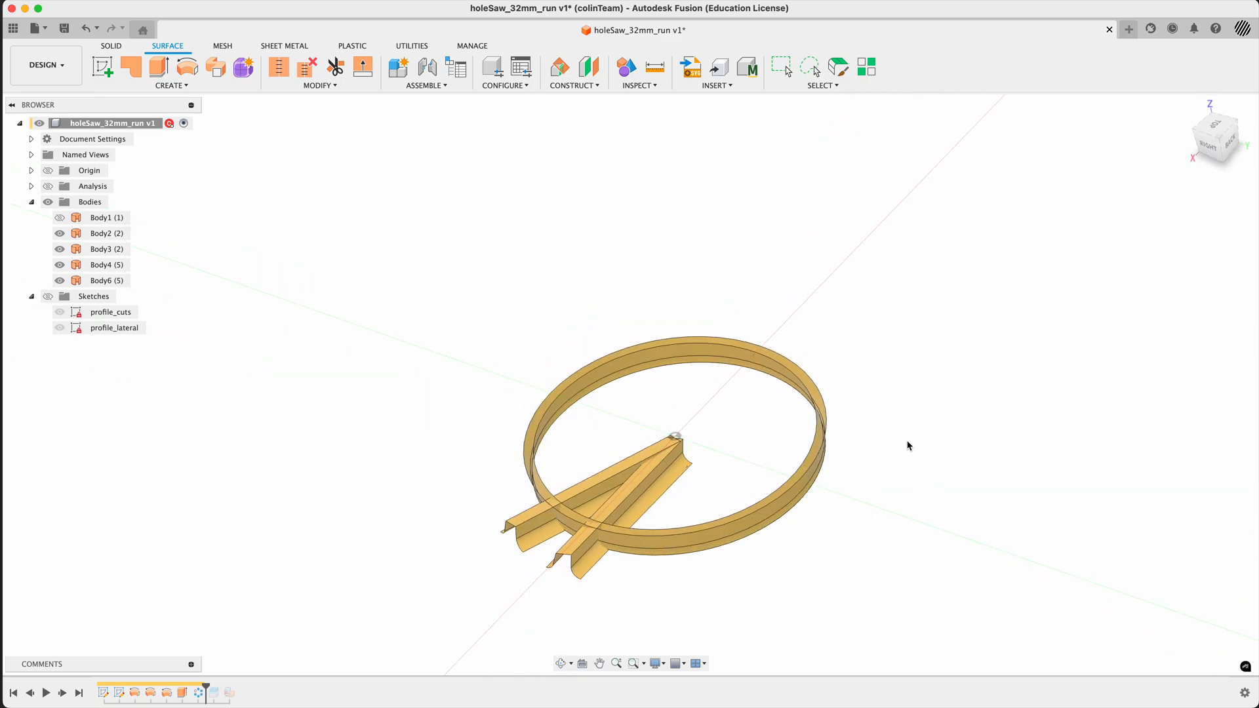
drag(206, 687, 238, 685)
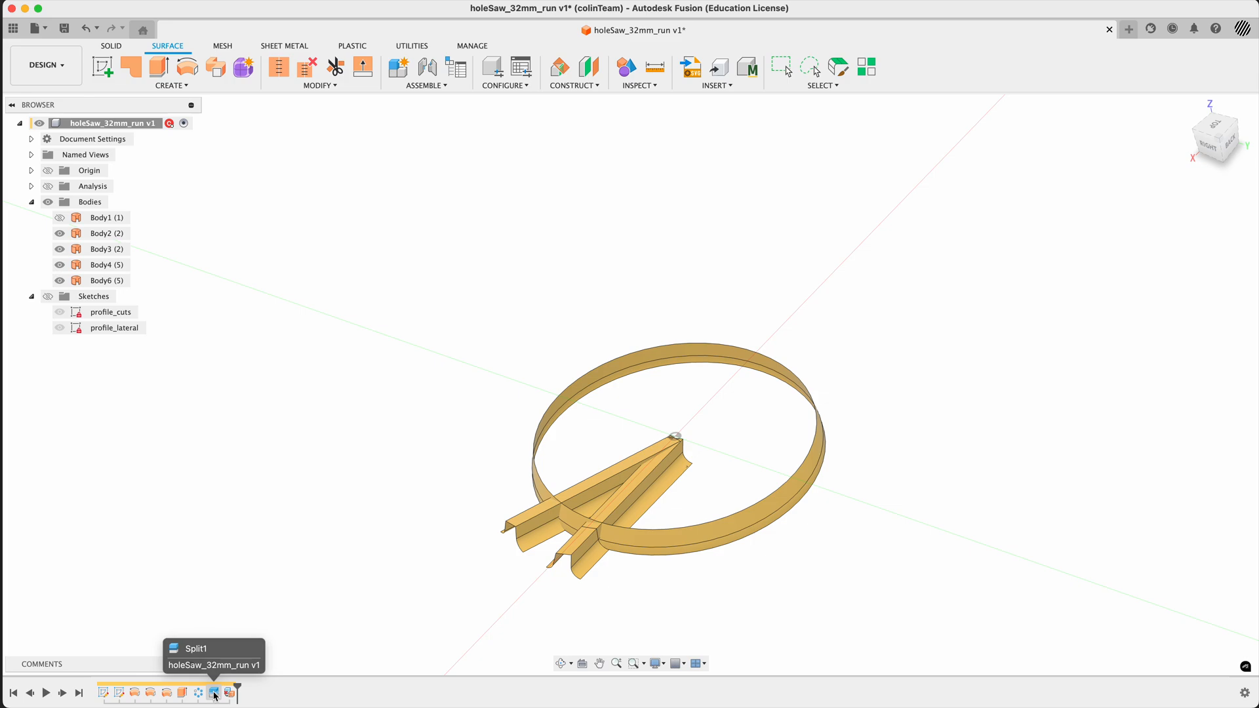
drag(237, 687, 222, 687)
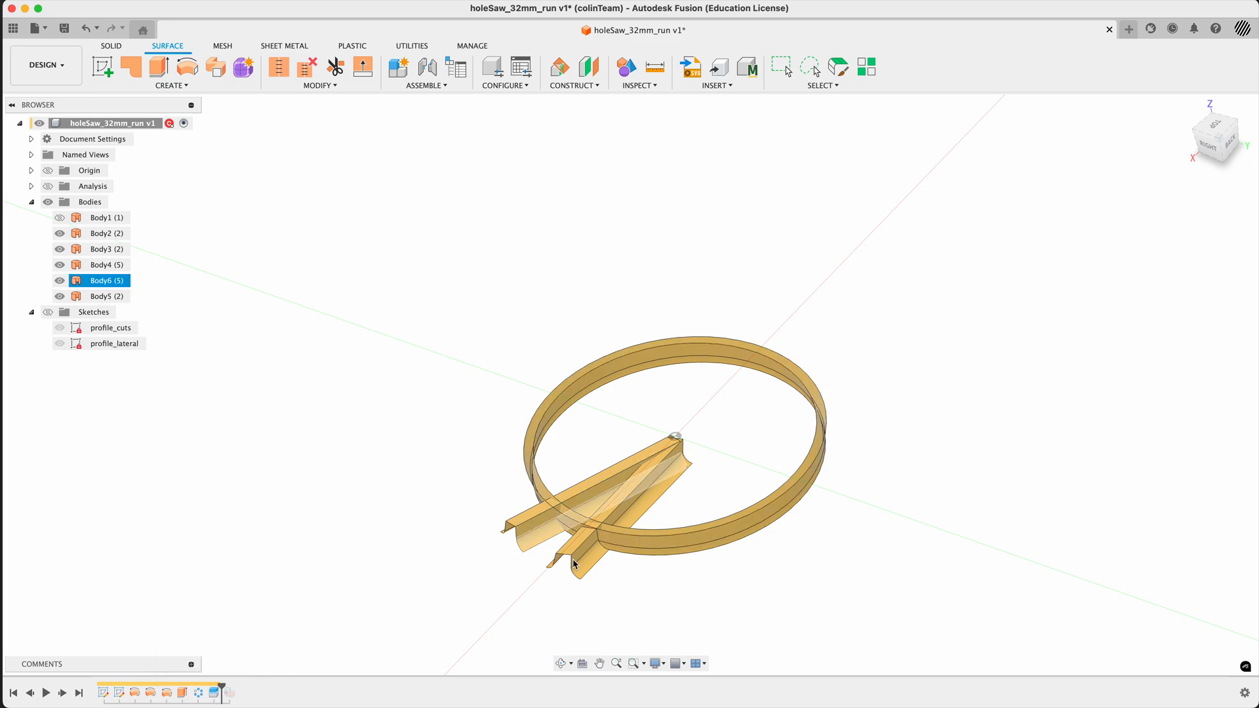
- Hide the original tooth-cut surface body, Body4
click(635, 518)
click(60, 265)
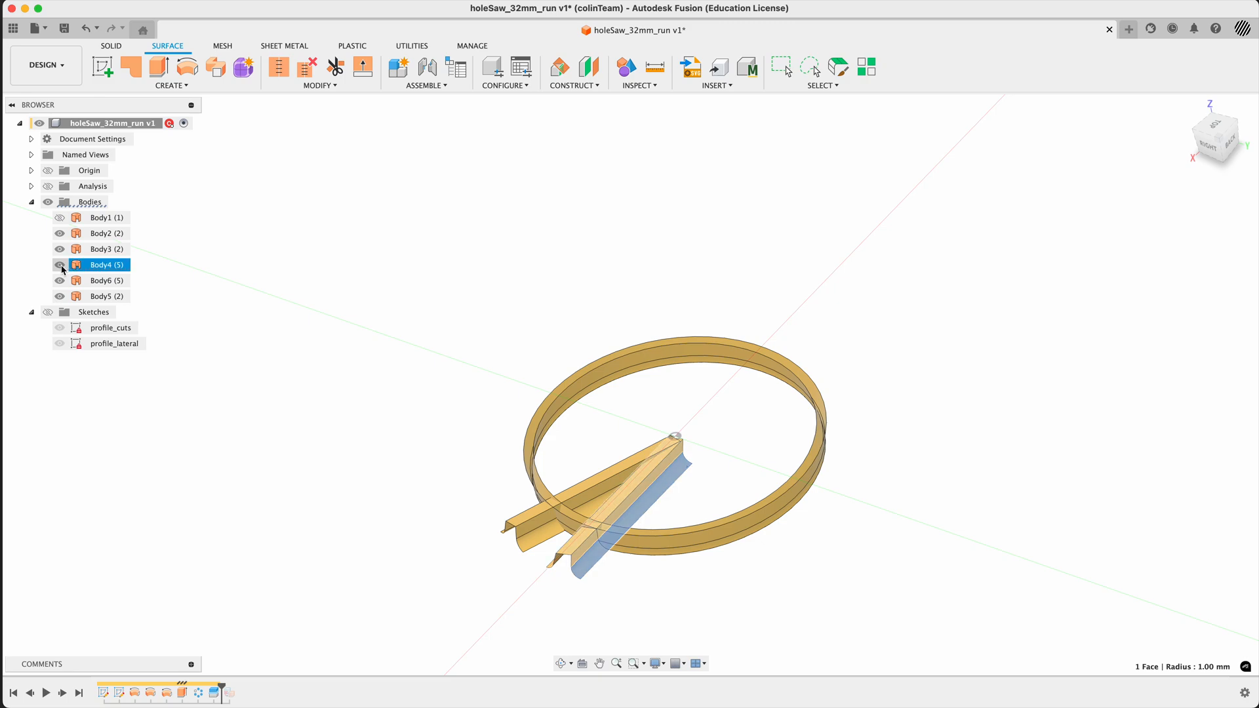
click(306, 455)
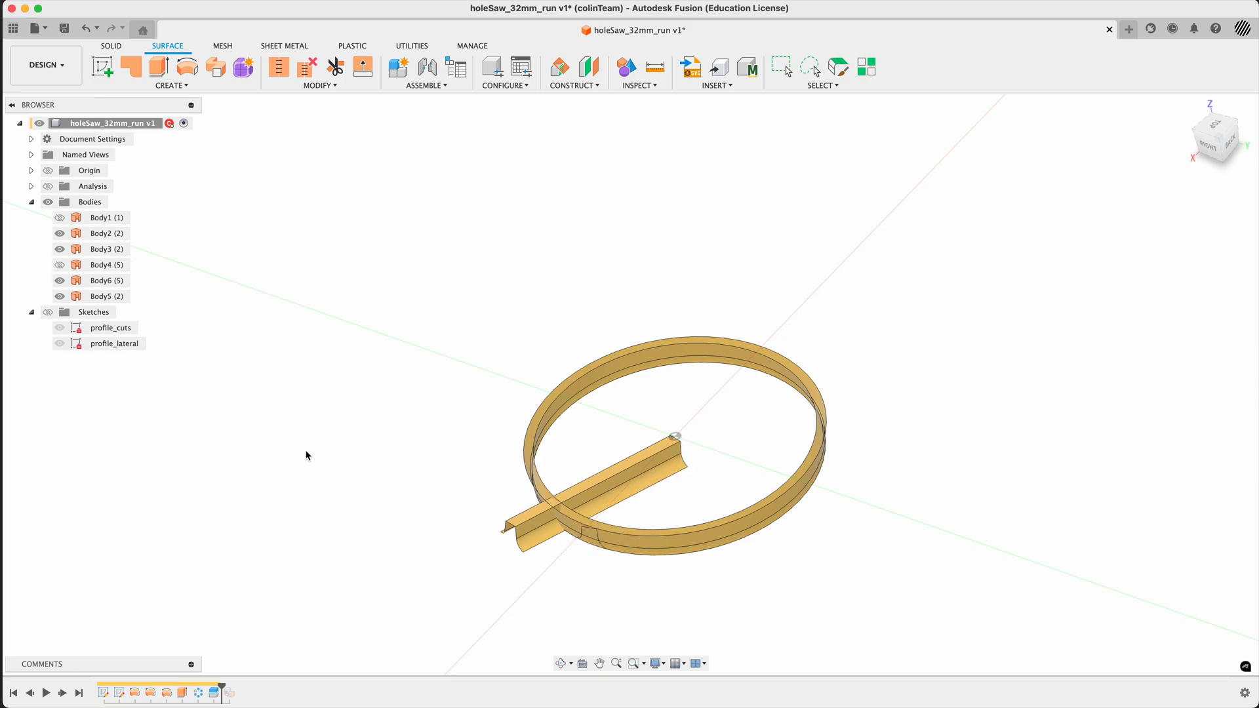
- Hide Body5, the ring portion split off by the tooth-cut surface, to inspect the remaining cut
click(548, 496)
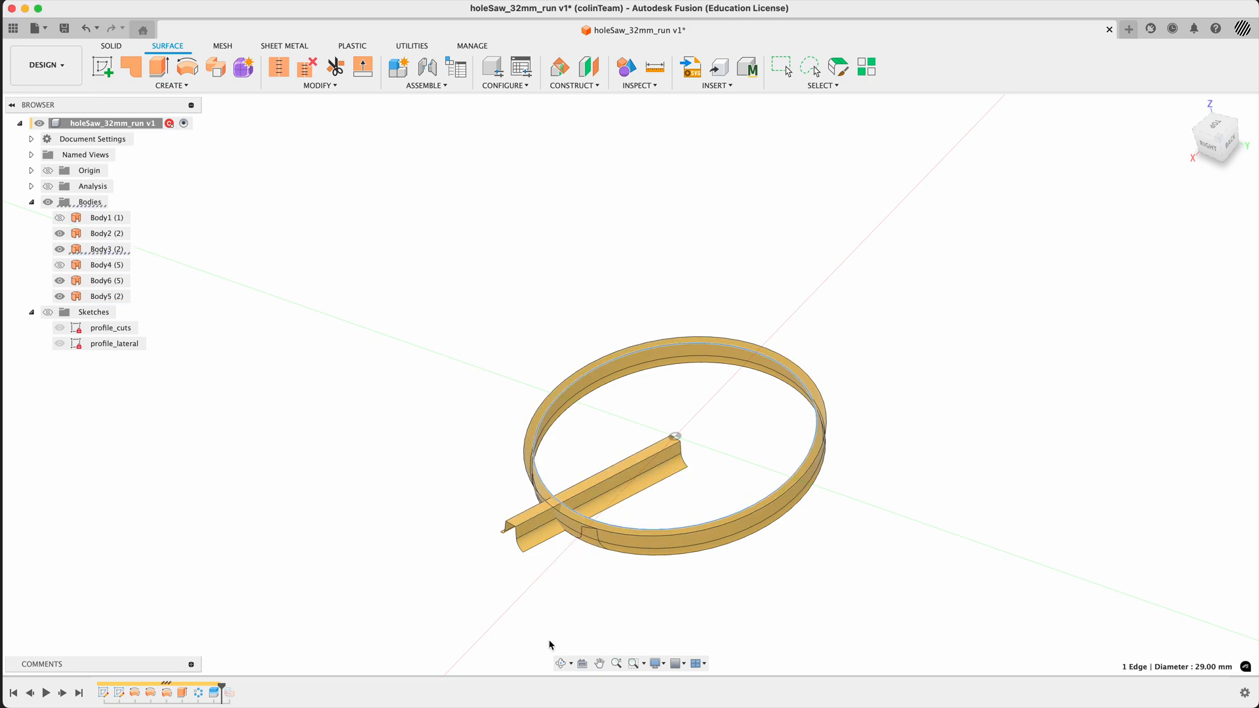
shift+middle_drag(562, 608, 510, 550)
scroll(551, 505, up, 5)
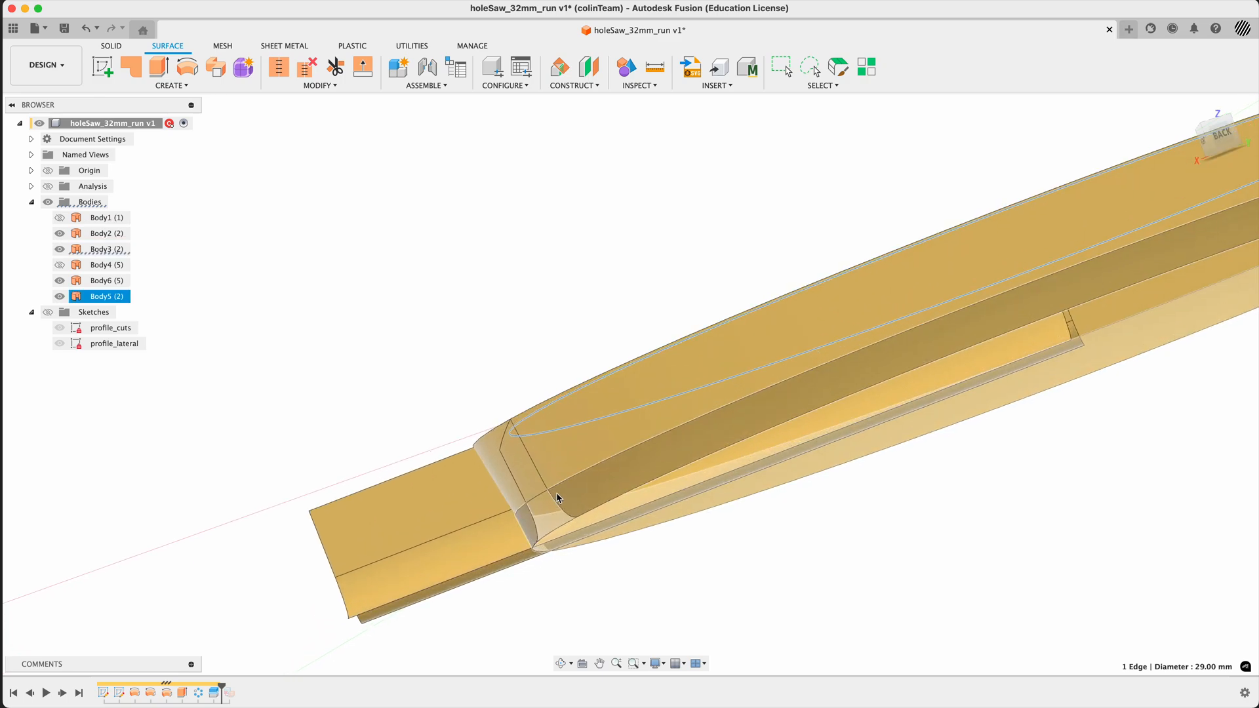
click(557, 461)
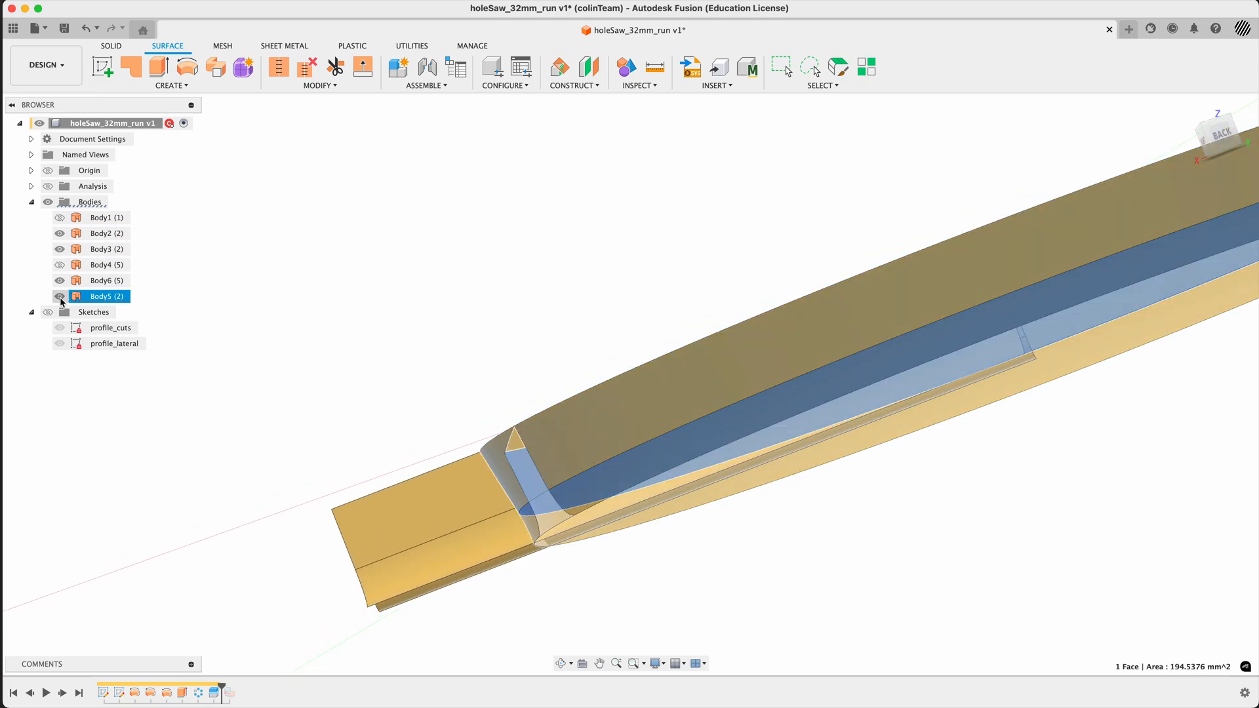
click(60, 297)
shift+middle_drag(424, 311, 462, 341)
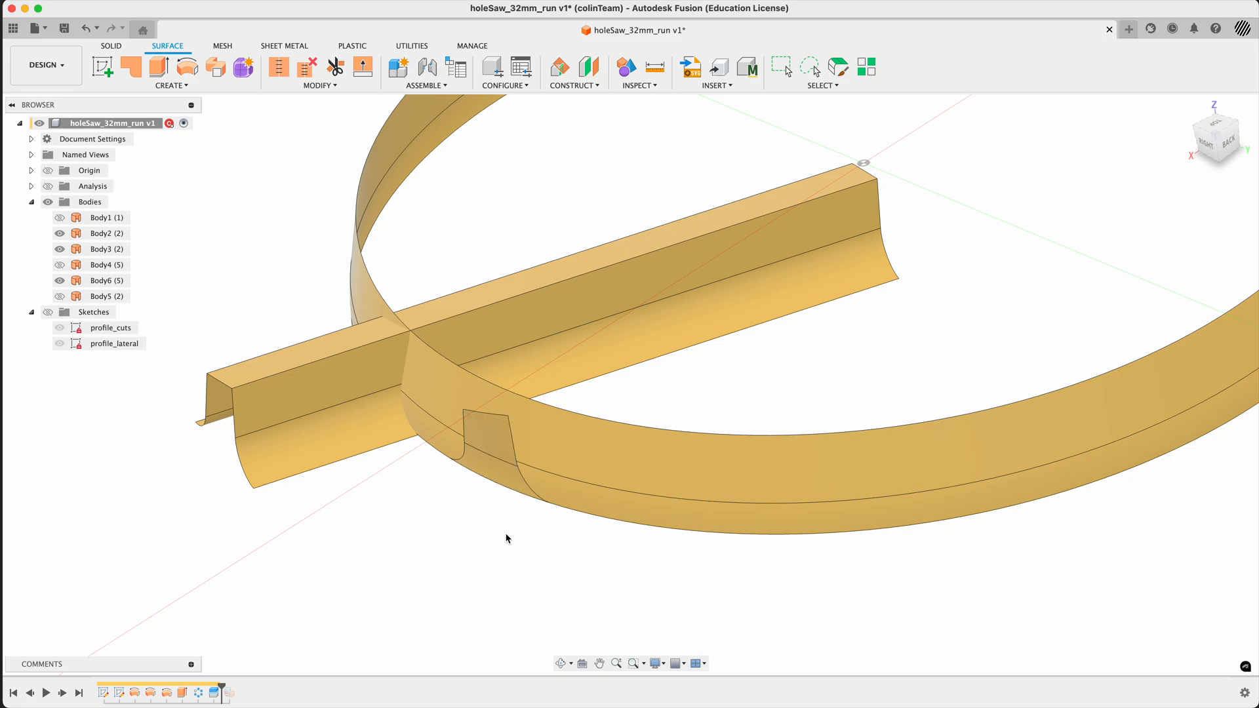
scroll(485, 528, down, 5)
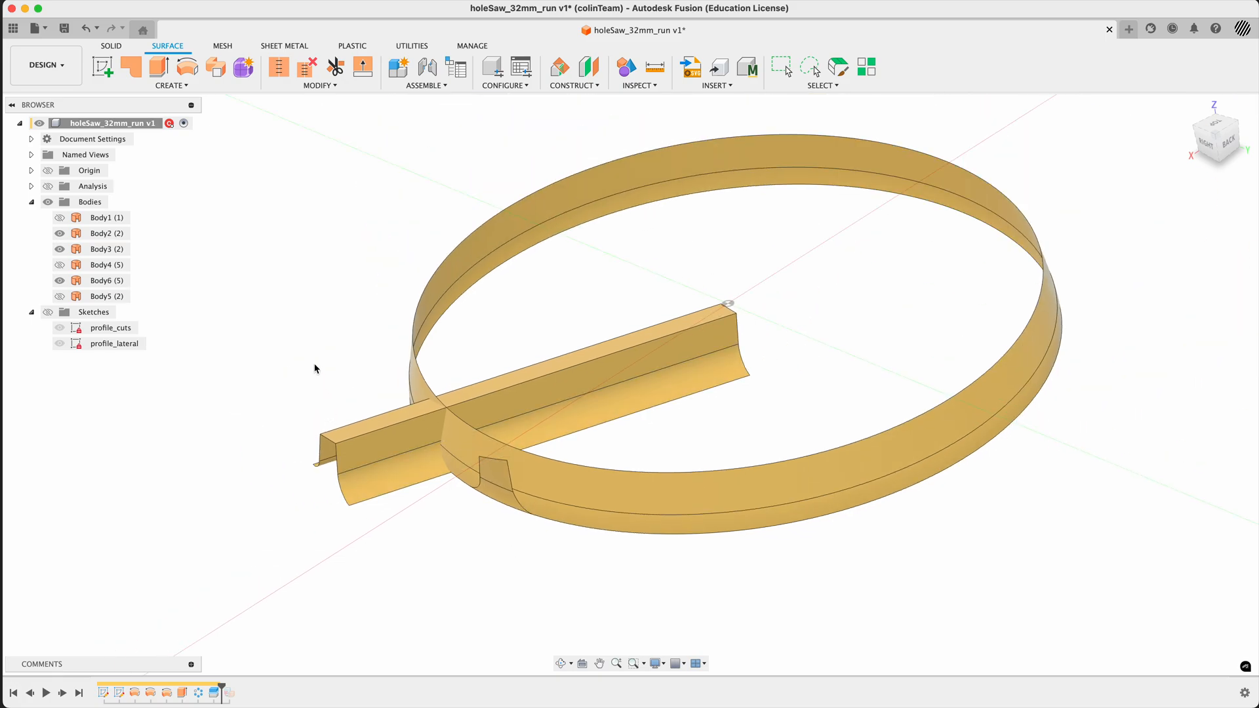
- Split the ring Body3 with the patterned tooth-cut surface Body6, leaving the splitting tool unextended
text(ssplit)
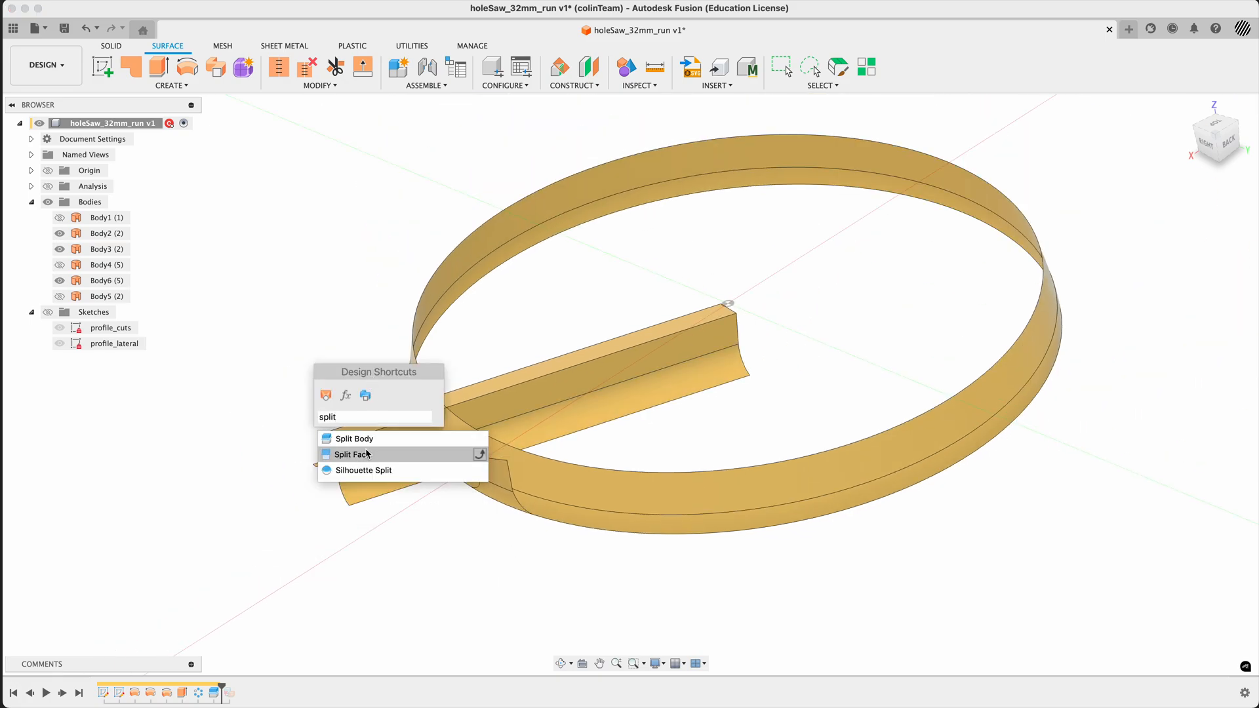
click(348, 439)
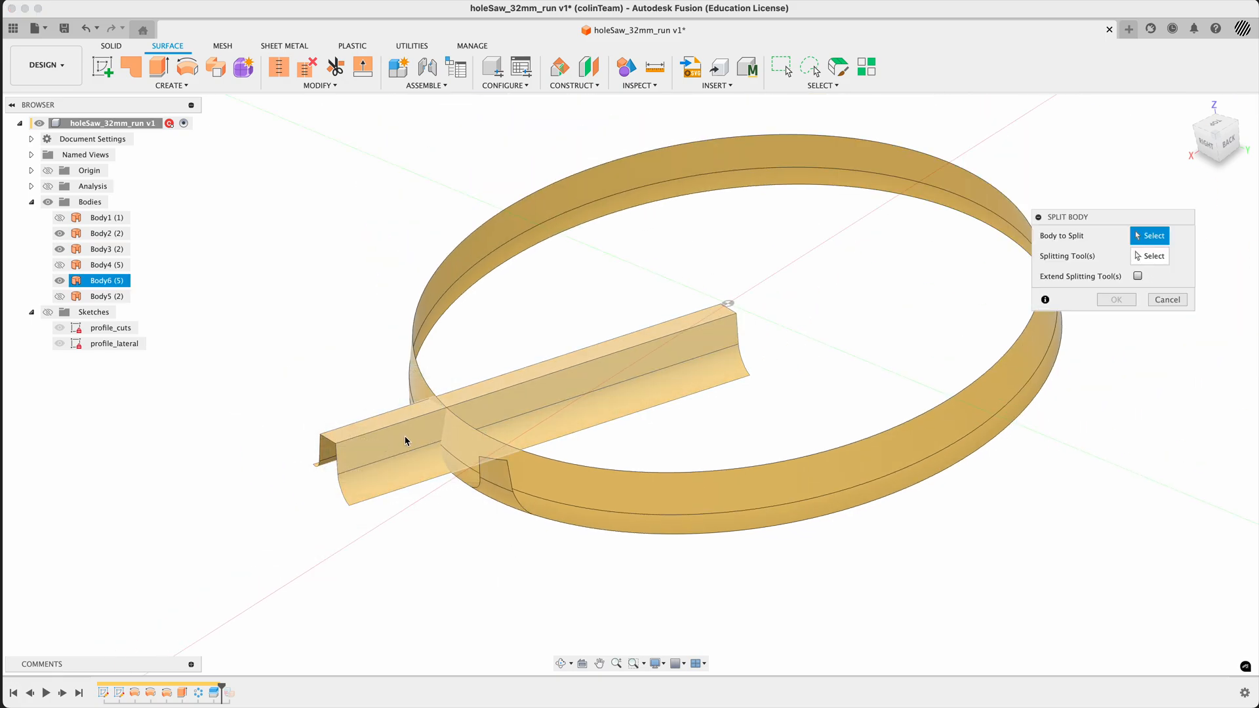
click(426, 349)
click(502, 380)
click(644, 378)
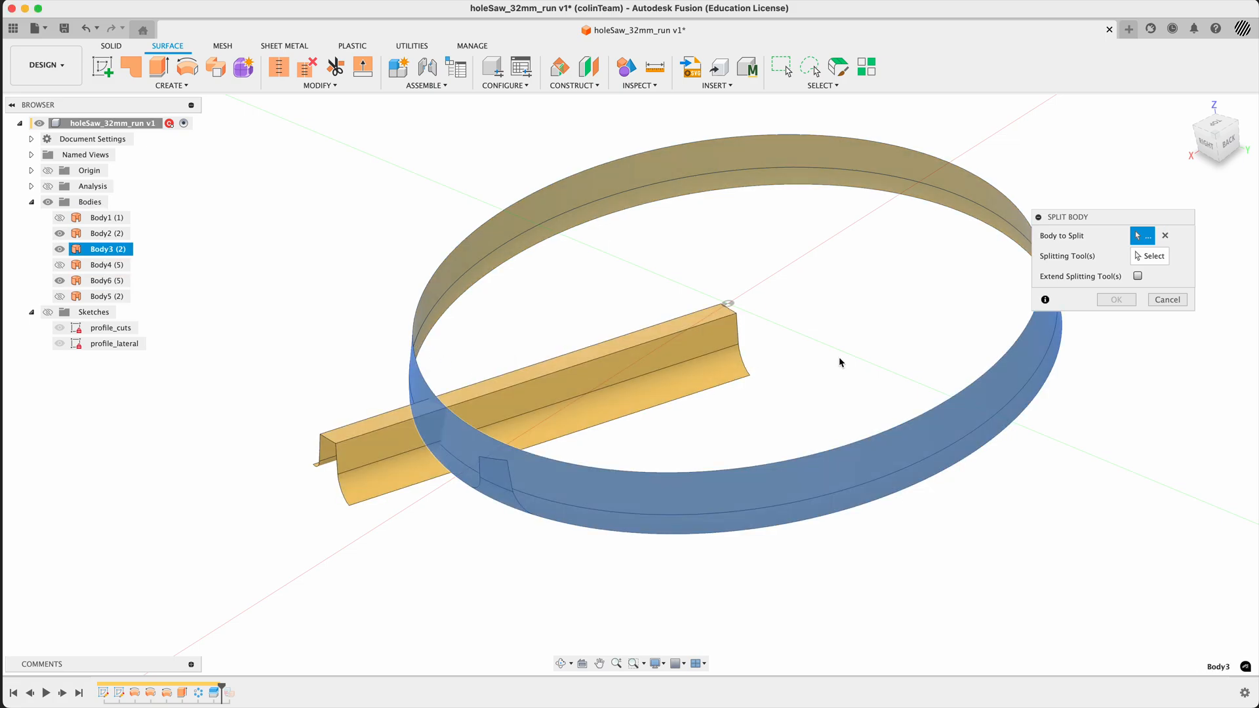
click(1149, 259)
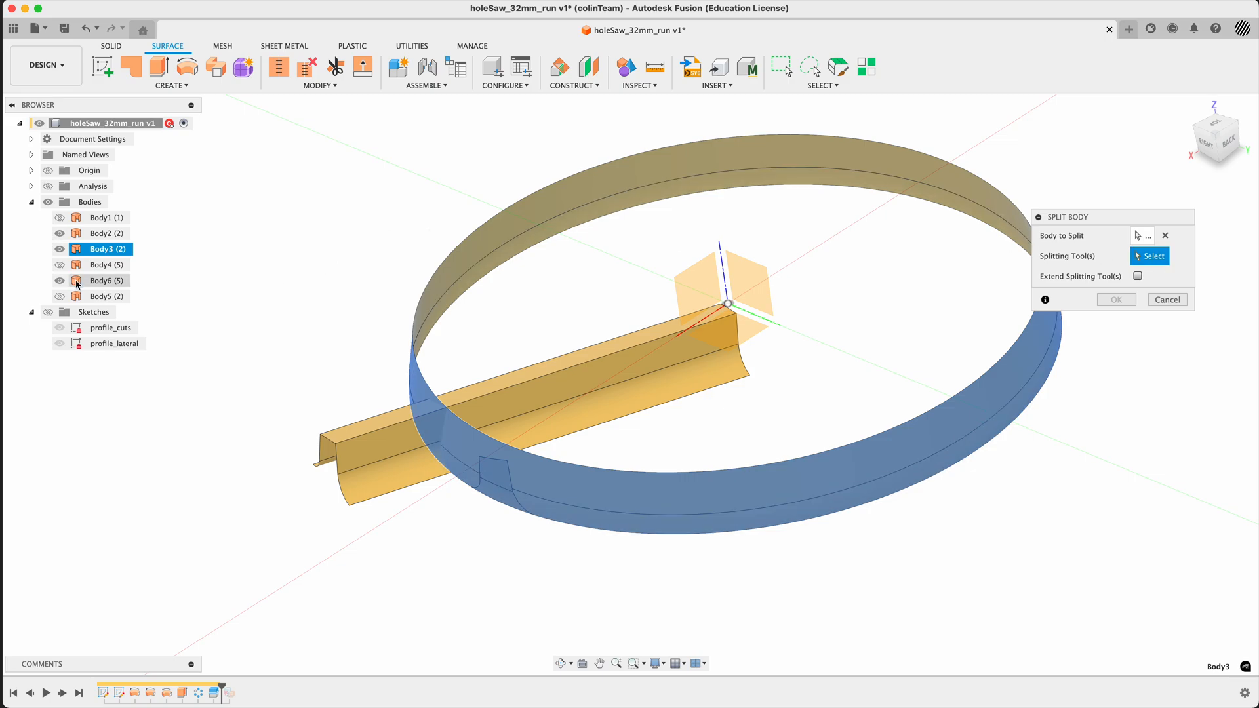
double_click(99, 249)
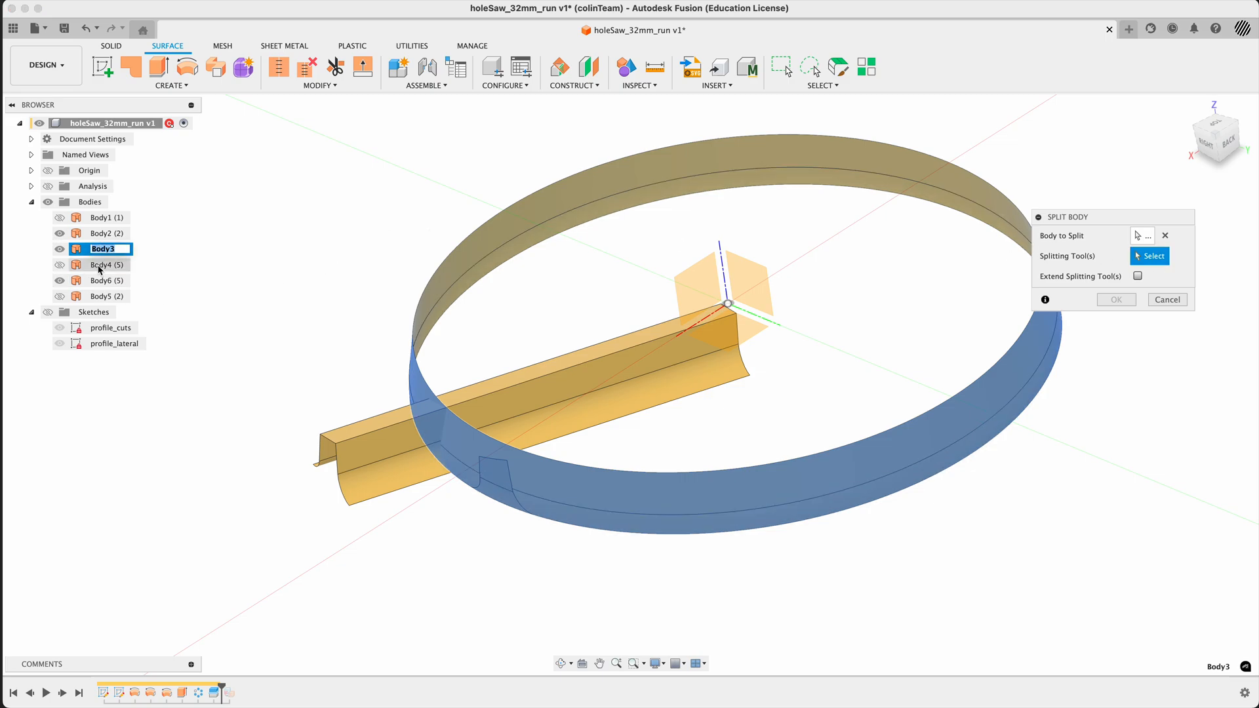
click(77, 251)
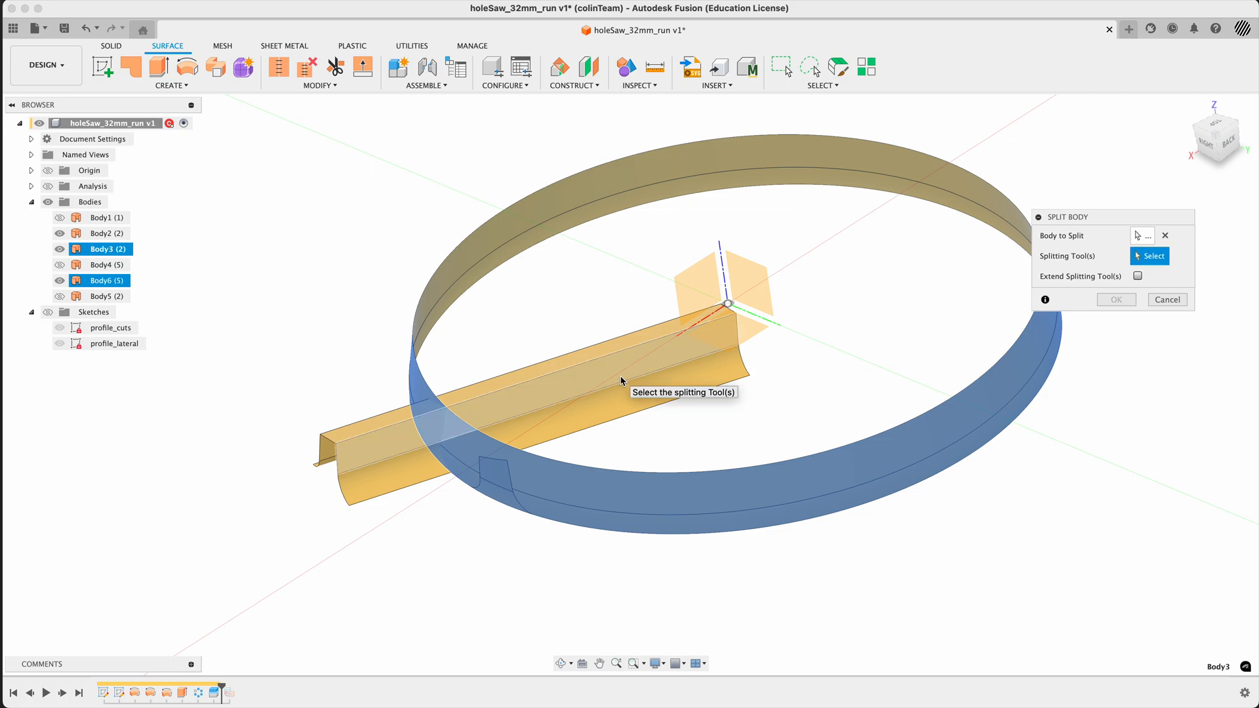
click(77, 283)
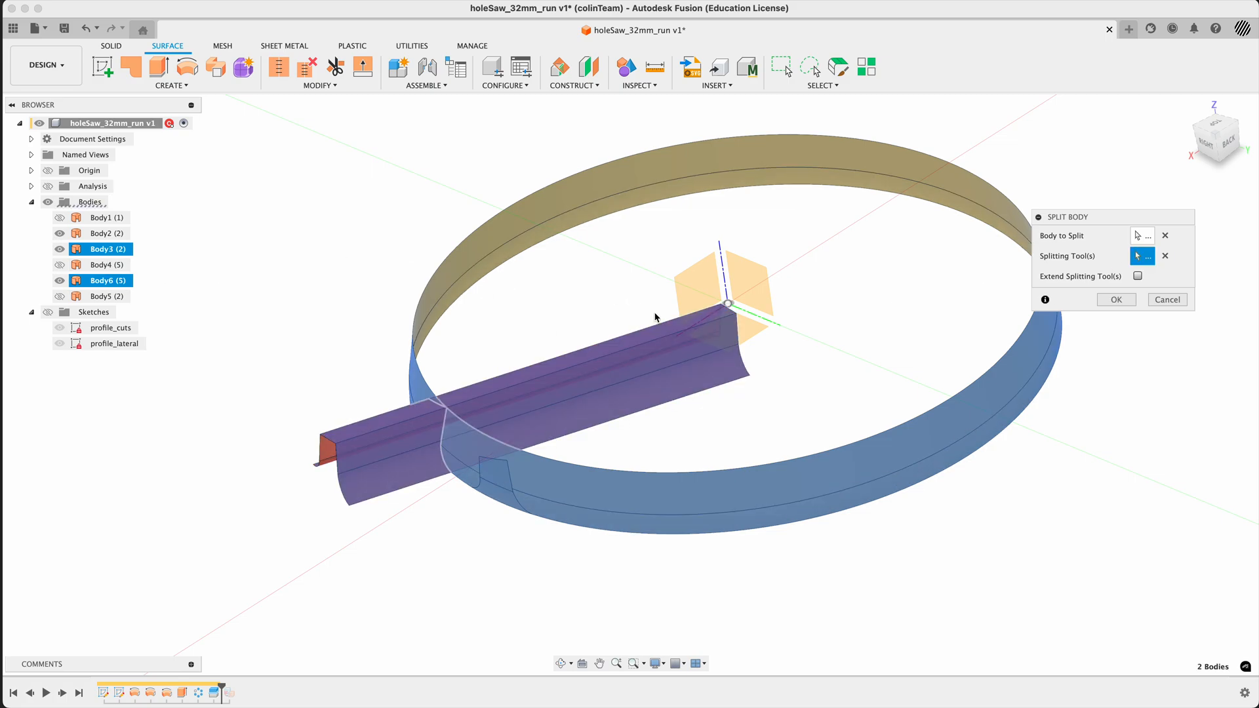
click(1138, 276)
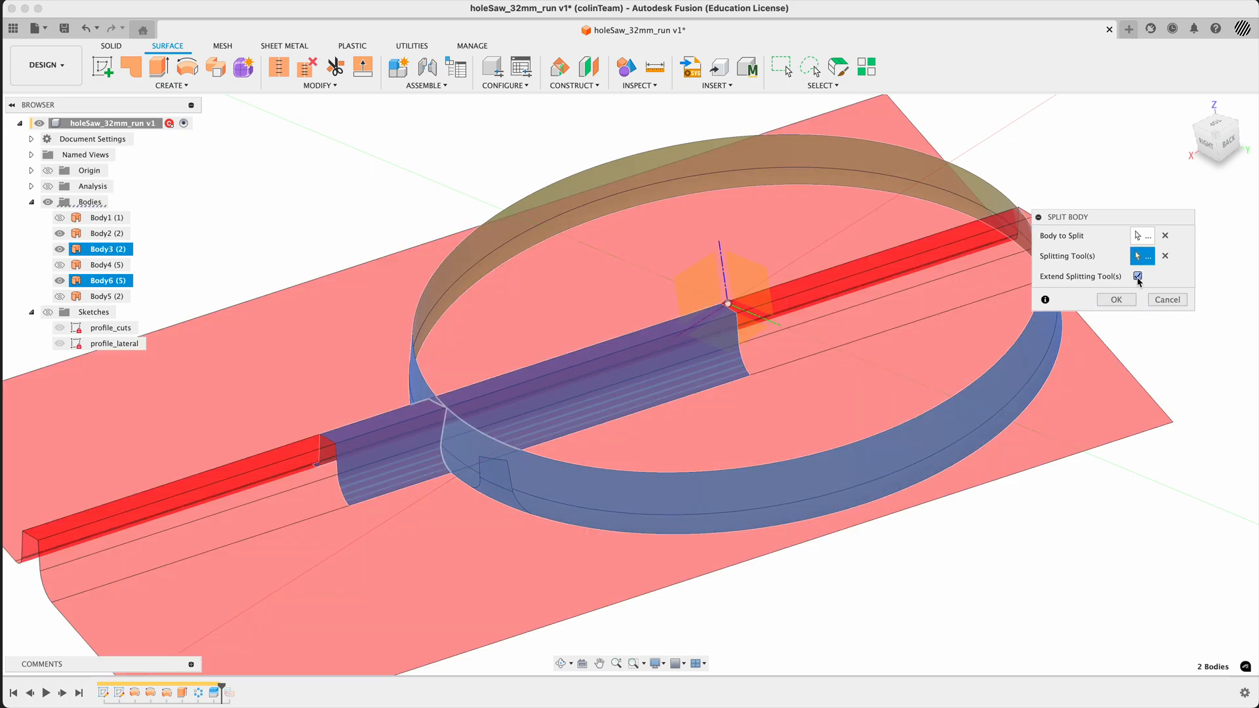
click(1137, 276)
click(1116, 300)
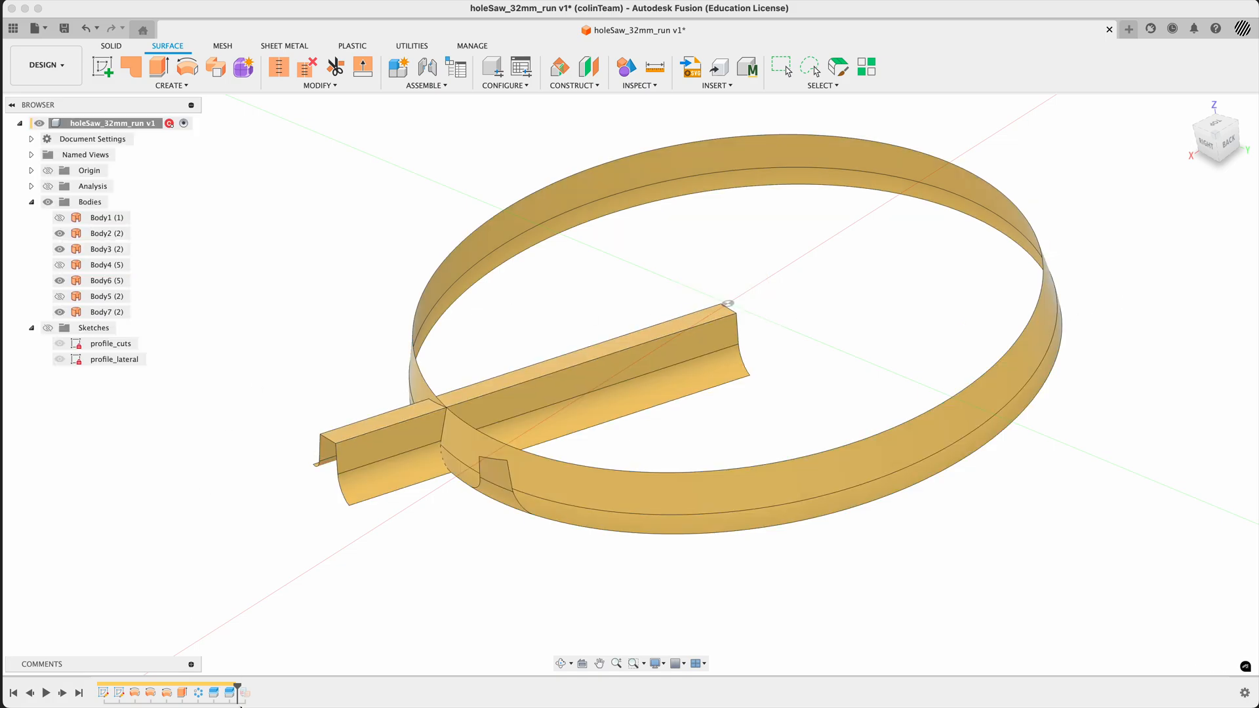
- Roll the timeline forward past SurfaceDeleteFace1 and show the original tooth-cut surface body, Body4
drag(238, 685, 253, 685)
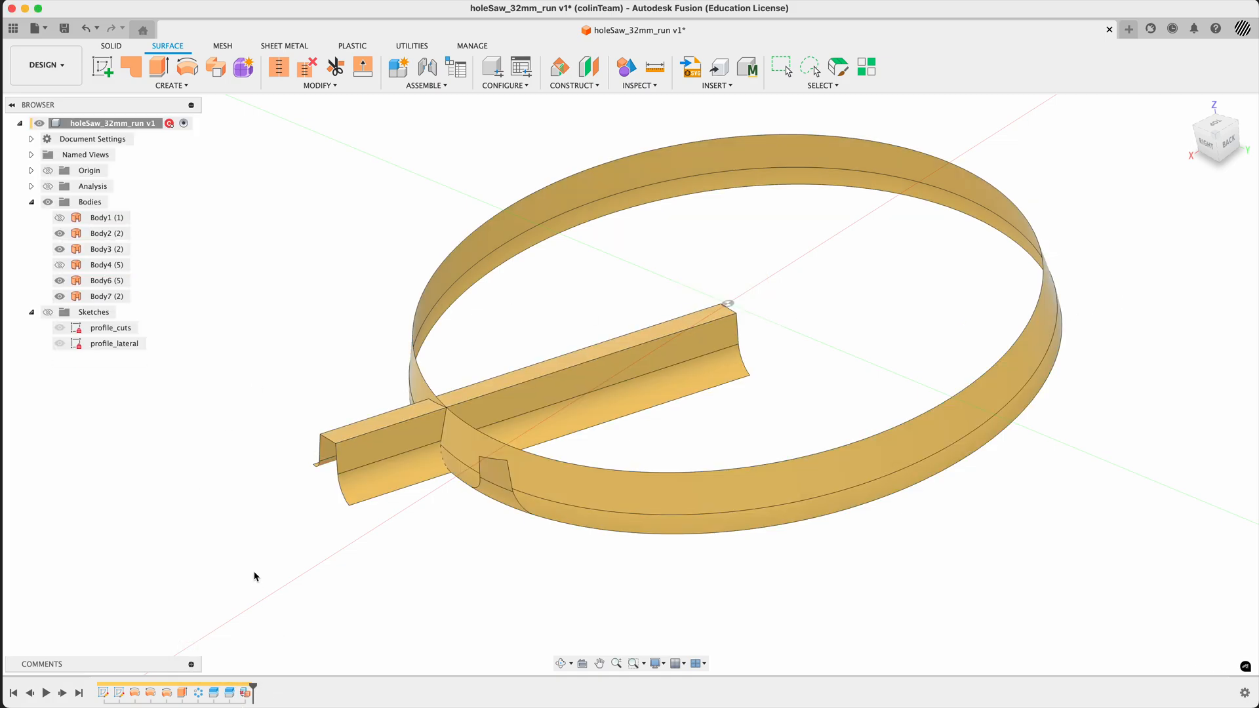
click(61, 266)
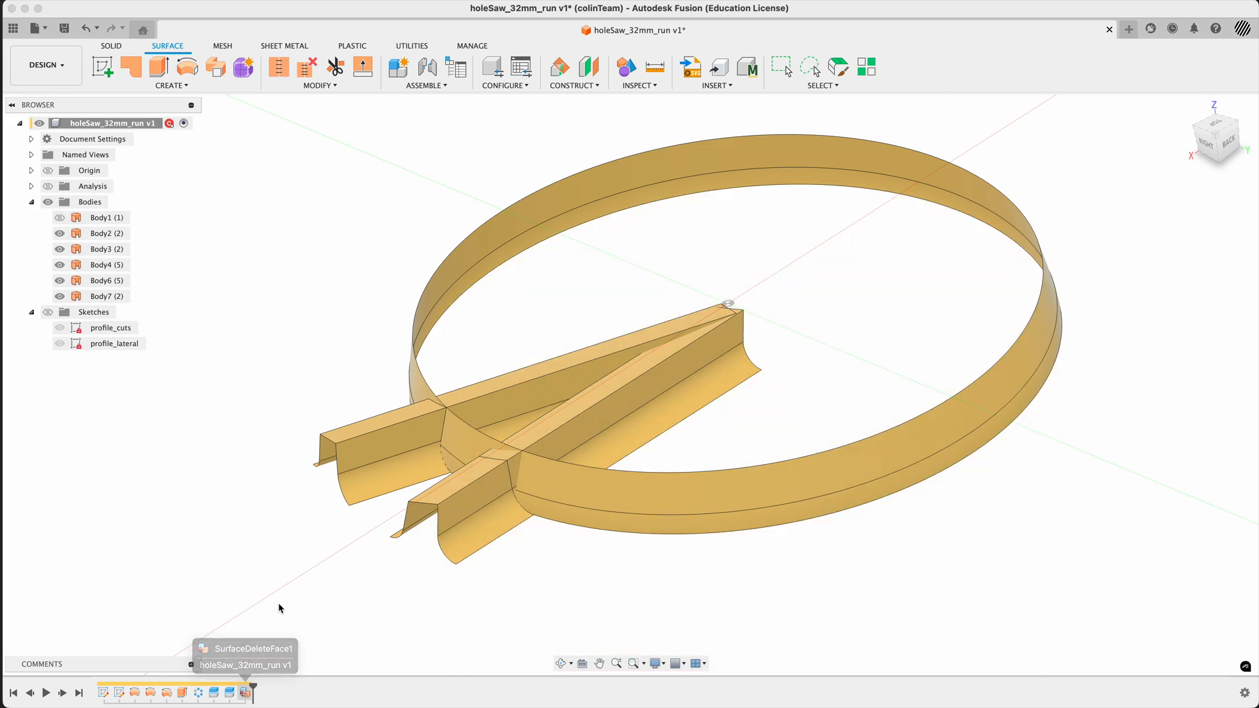
- Edit SurfaceDeleteFace1 to include the large upper ring face of Body7 and all five faces of tooth-cut surface Body6
double_click(246, 695)
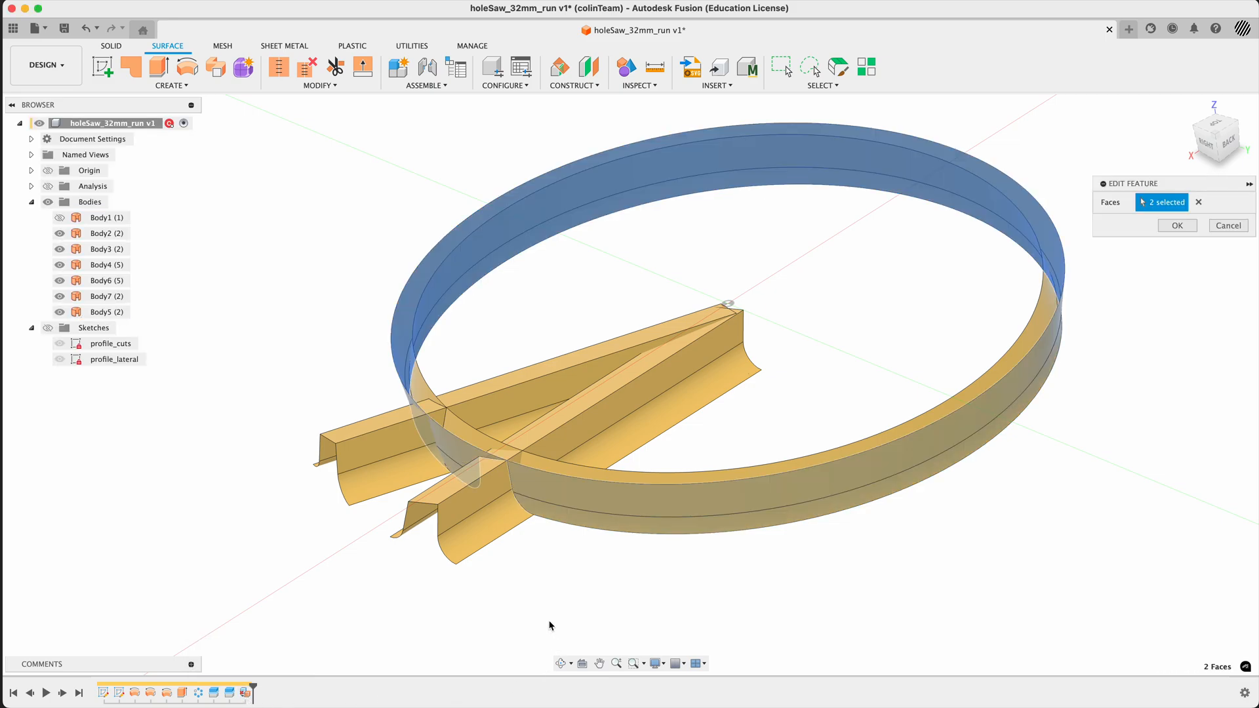
click(462, 431)
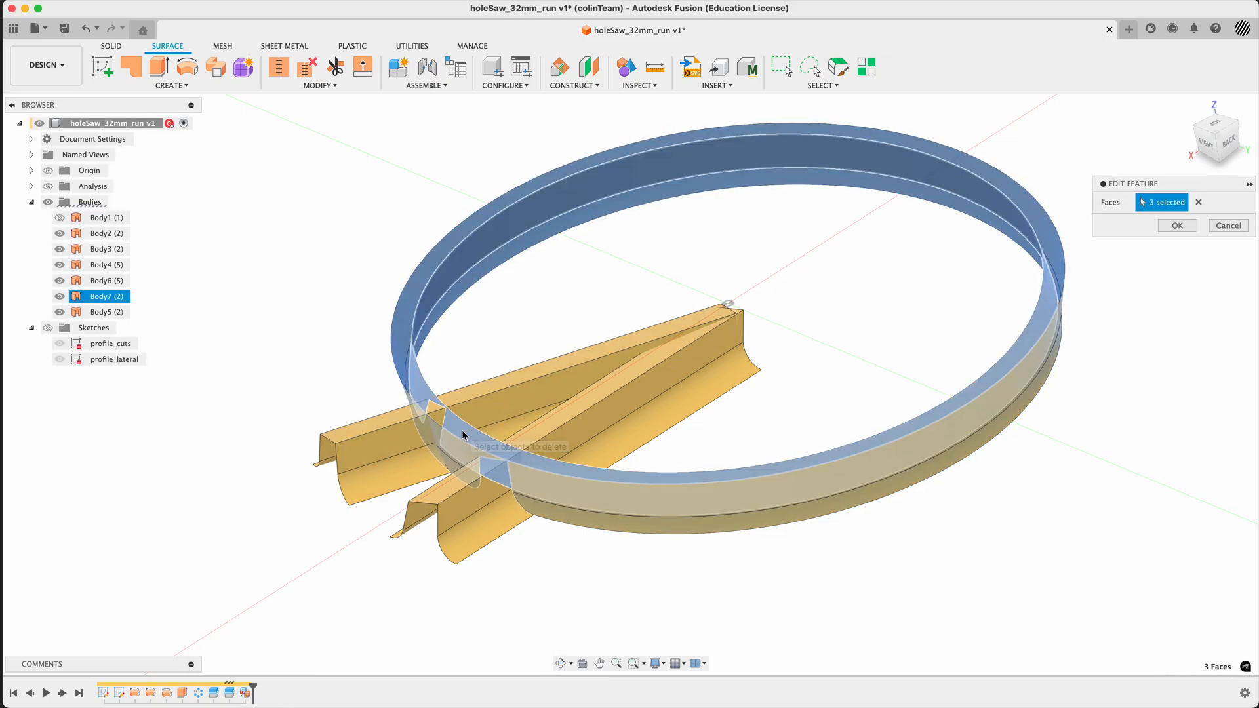
click(394, 466)
click(363, 437)
click(335, 455)
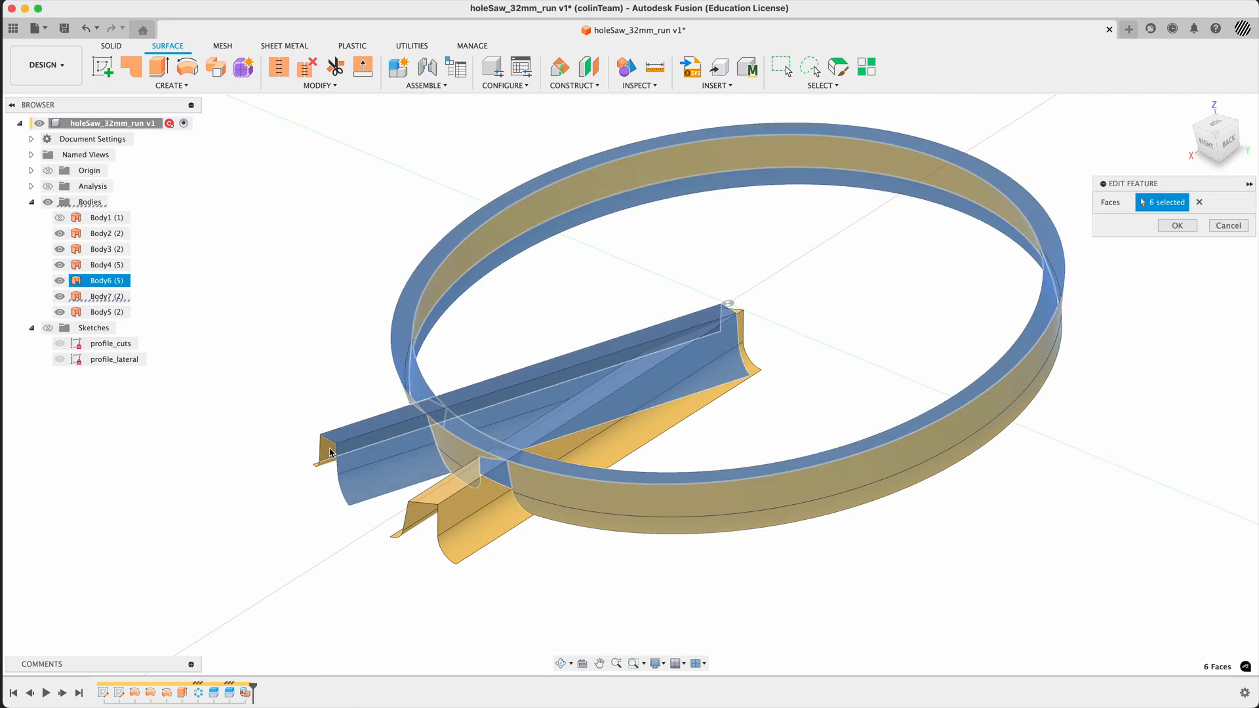
click(330, 452)
shift+middle_drag(309, 488, 311, 524)
click(319, 449)
- Add all five faces of the original tooth-cut surface Body4 to the delete selection and apply the edit
click(434, 542)
click(417, 523)
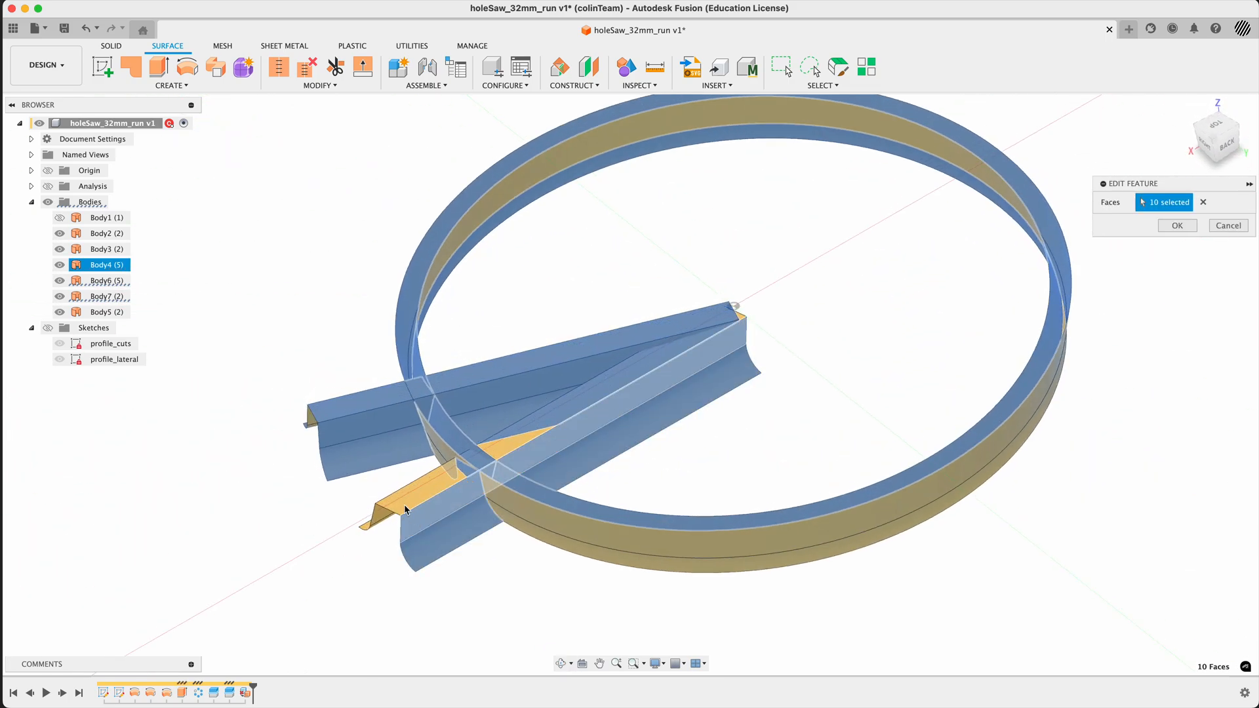
click(402, 508)
click(380, 516)
click(365, 528)
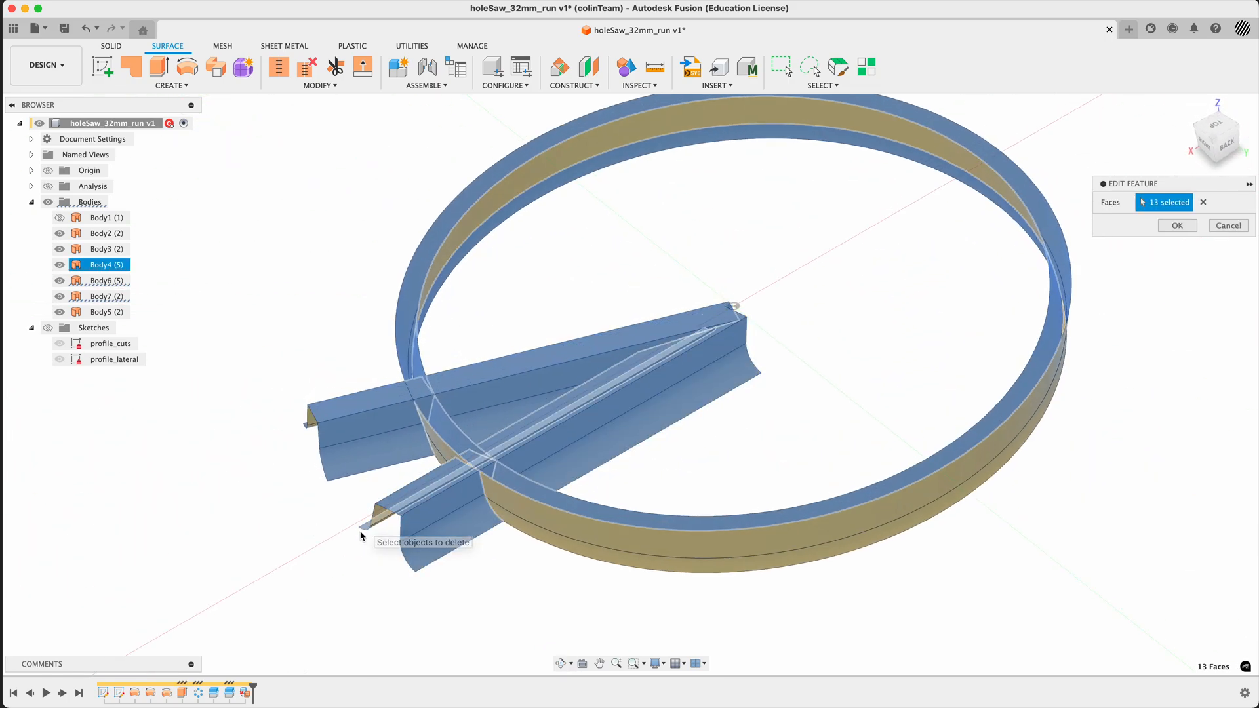
click(1174, 225)
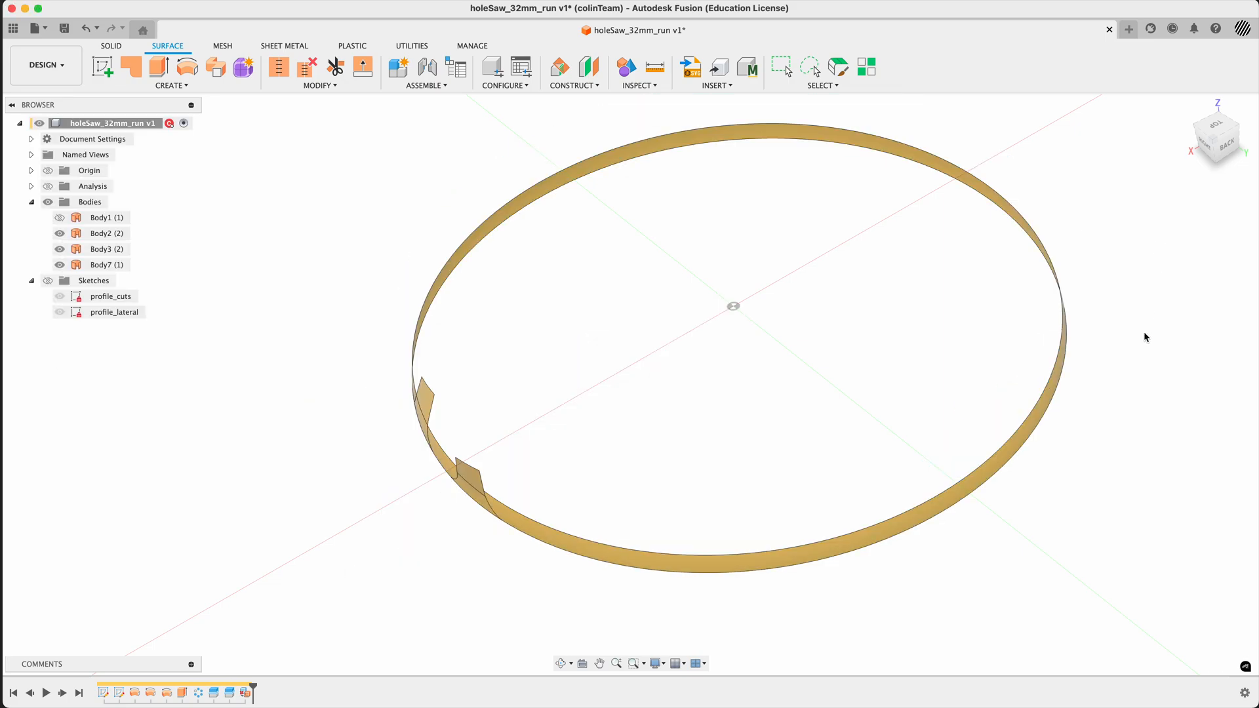
- Edit SurfaceDeleteFace1 again to also delete the leftover lower ring face of Body7
shift+middle_drag(825, 378, 787, 354)
double_click(245, 692)
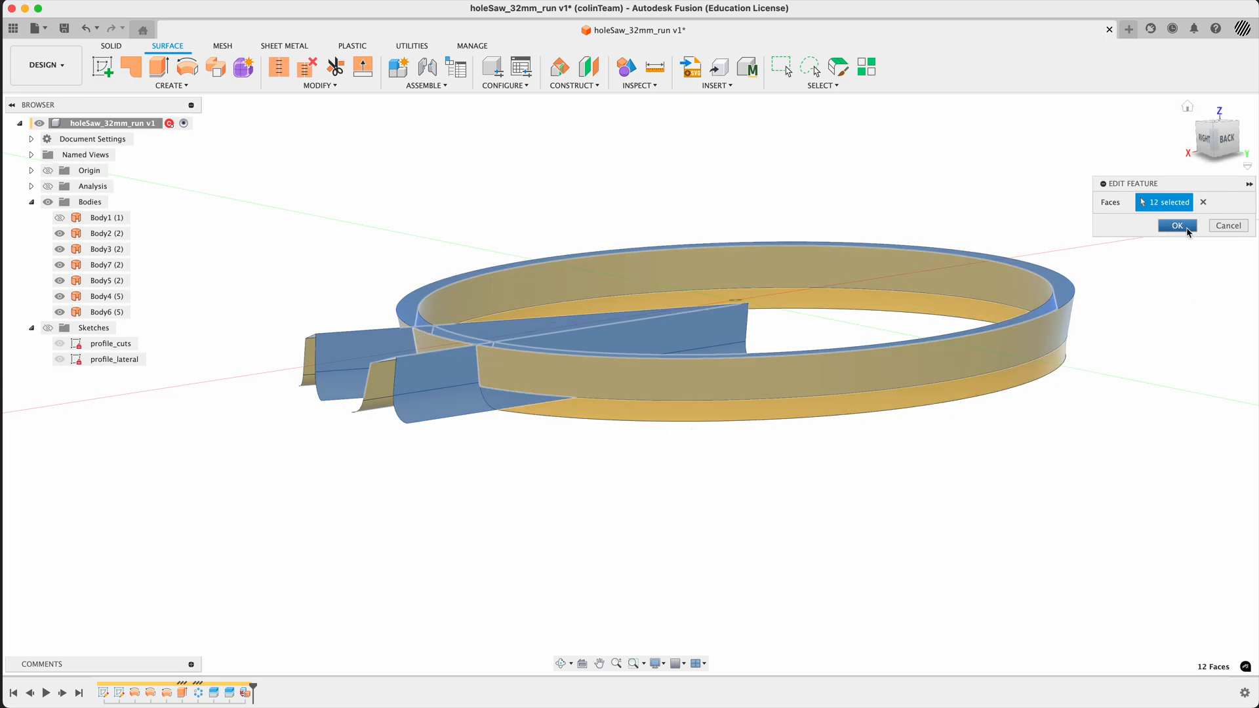
click(1177, 225)
double_click(245, 693)
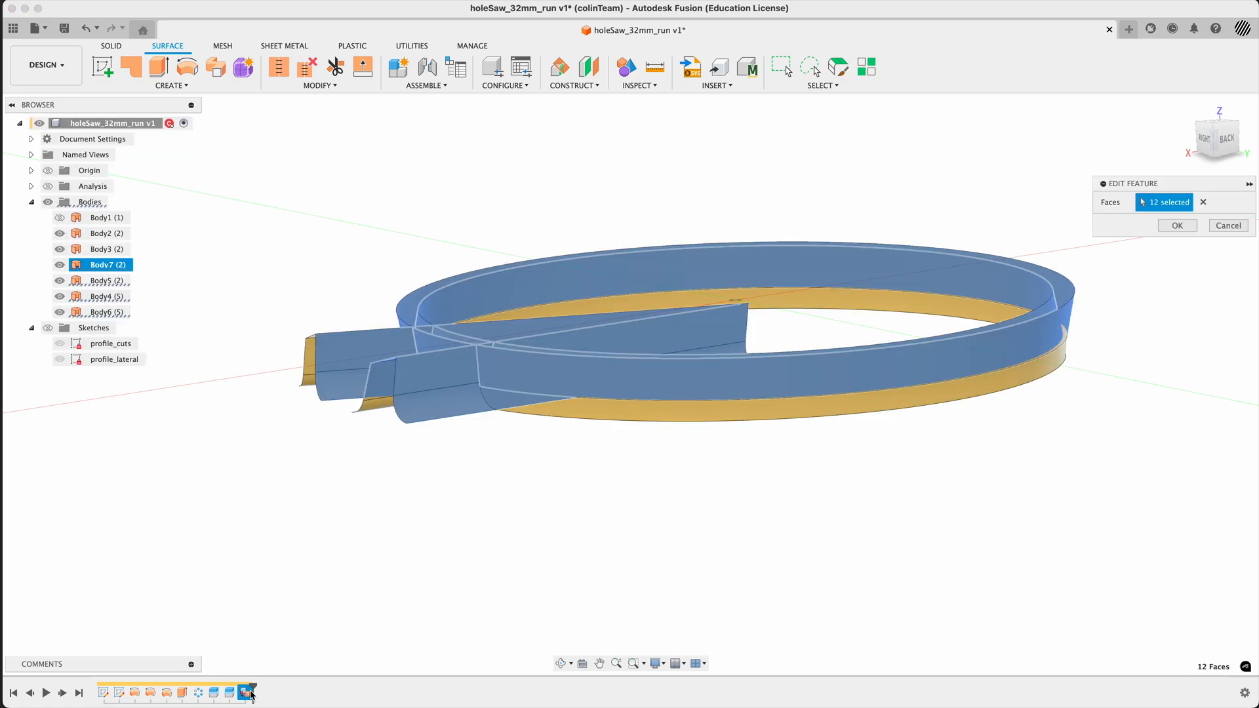
shift+middle_drag(643, 452, 412, 384)
click(592, 396)
click(411, 384)
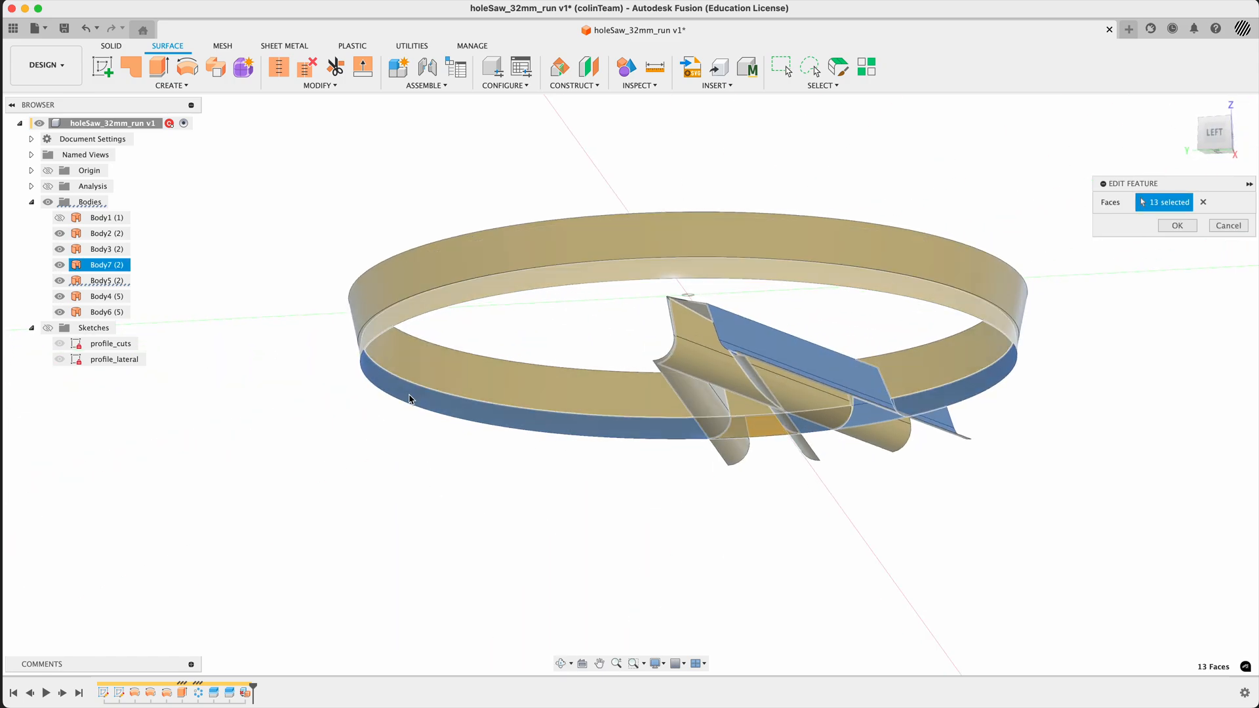
click(1178, 227)
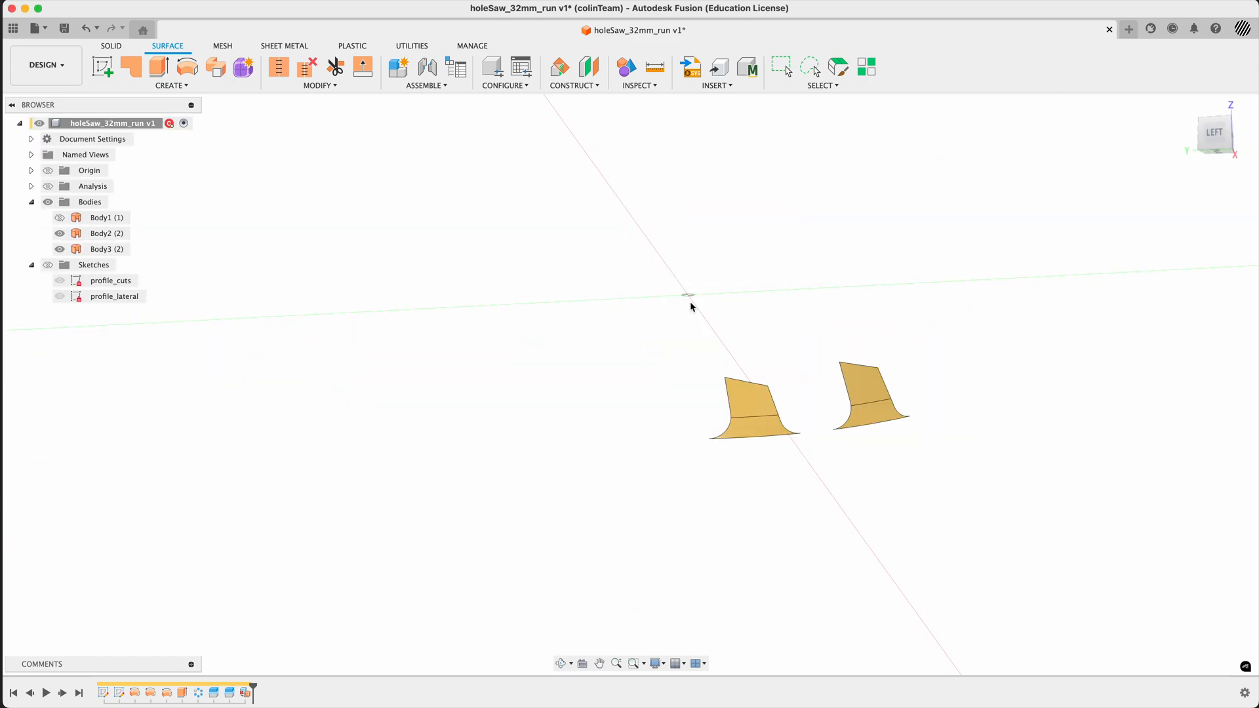
- Show the cylindrical wall surface Body1 and return to the home view of the hole saw
shift+middle_drag(688, 301, 640, 395)
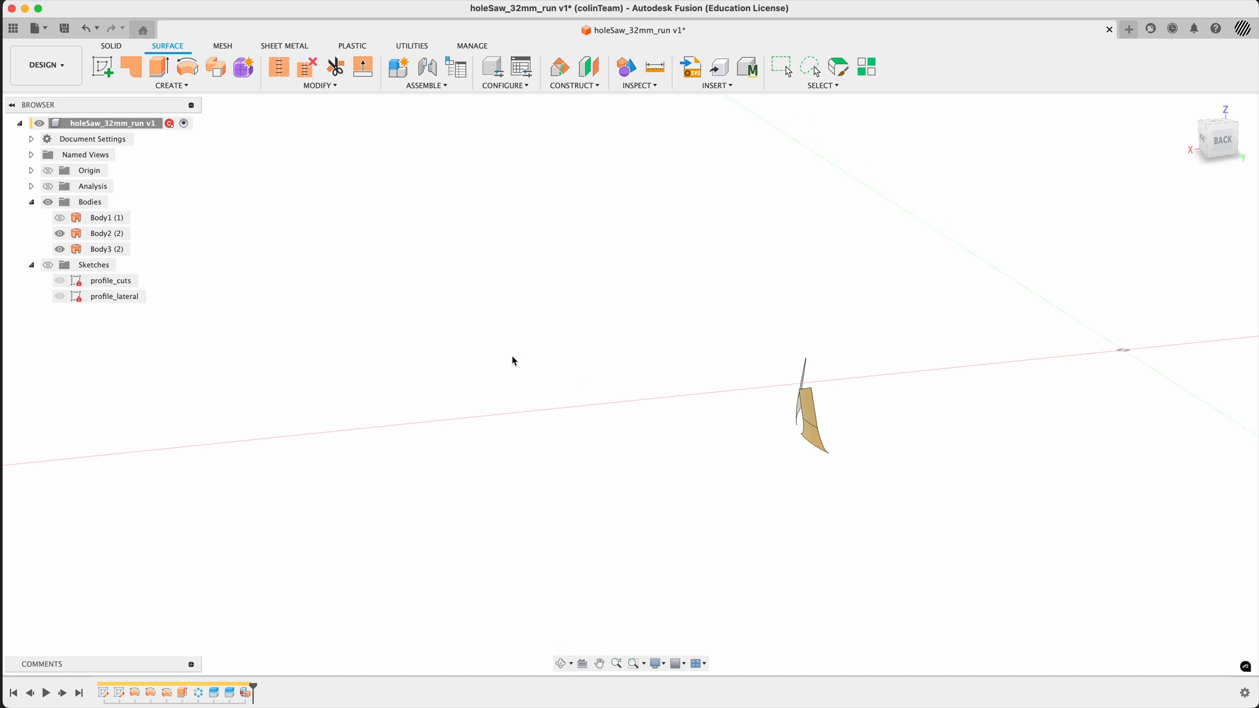
click(60, 218)
shift+middle_drag(592, 338, 314, 316)
scroll(806, 269, down, 3)
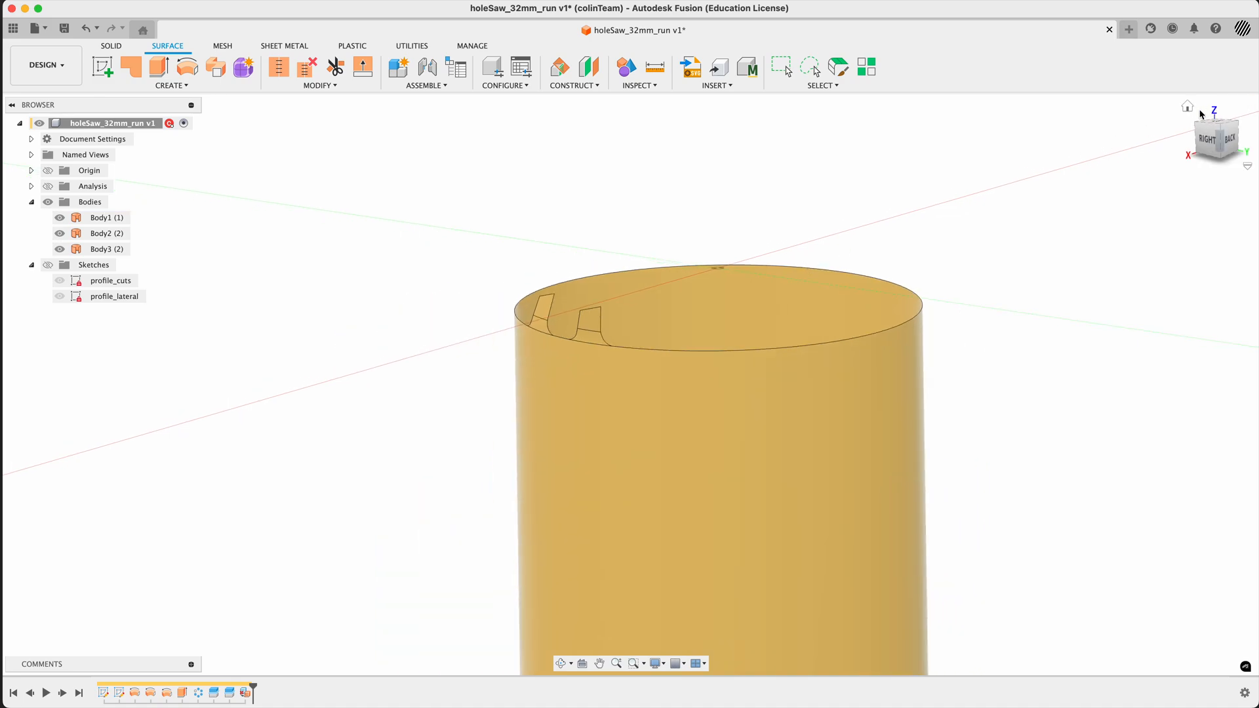
click(1189, 107)
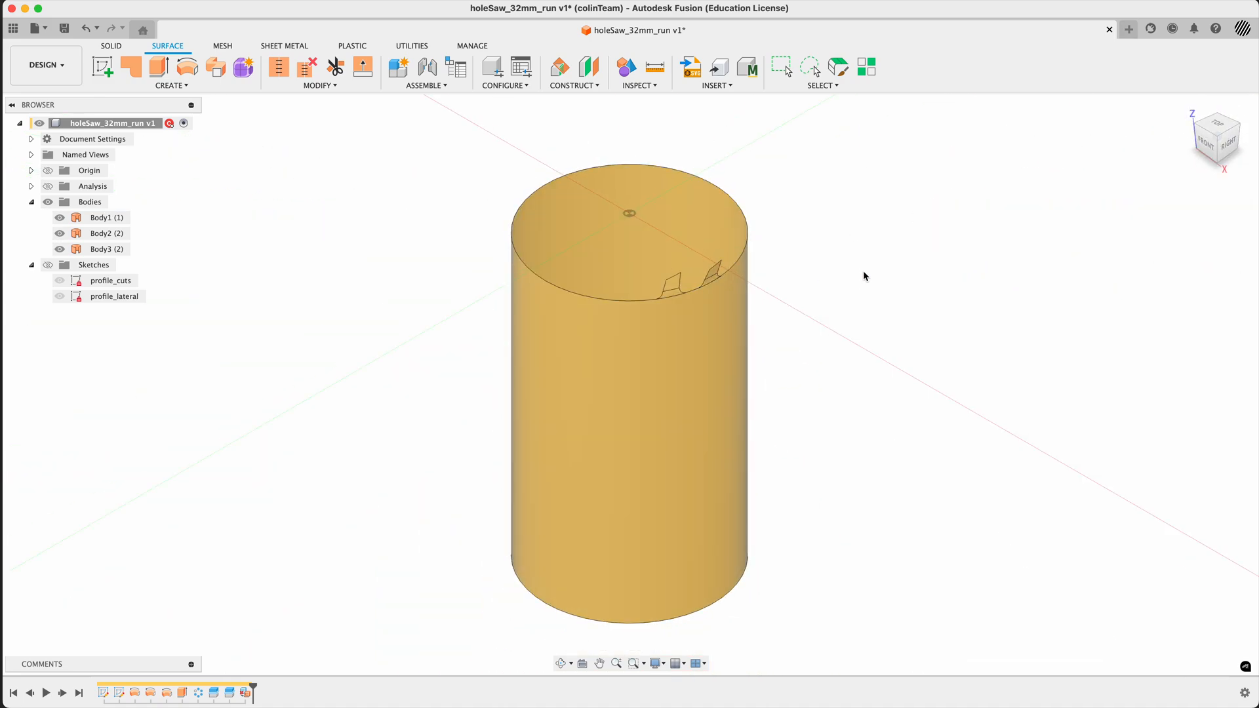
- Set up a circular pattern of the two tooth bodies, Body2 and Body3, about the vertical Z axis
text(spatter)
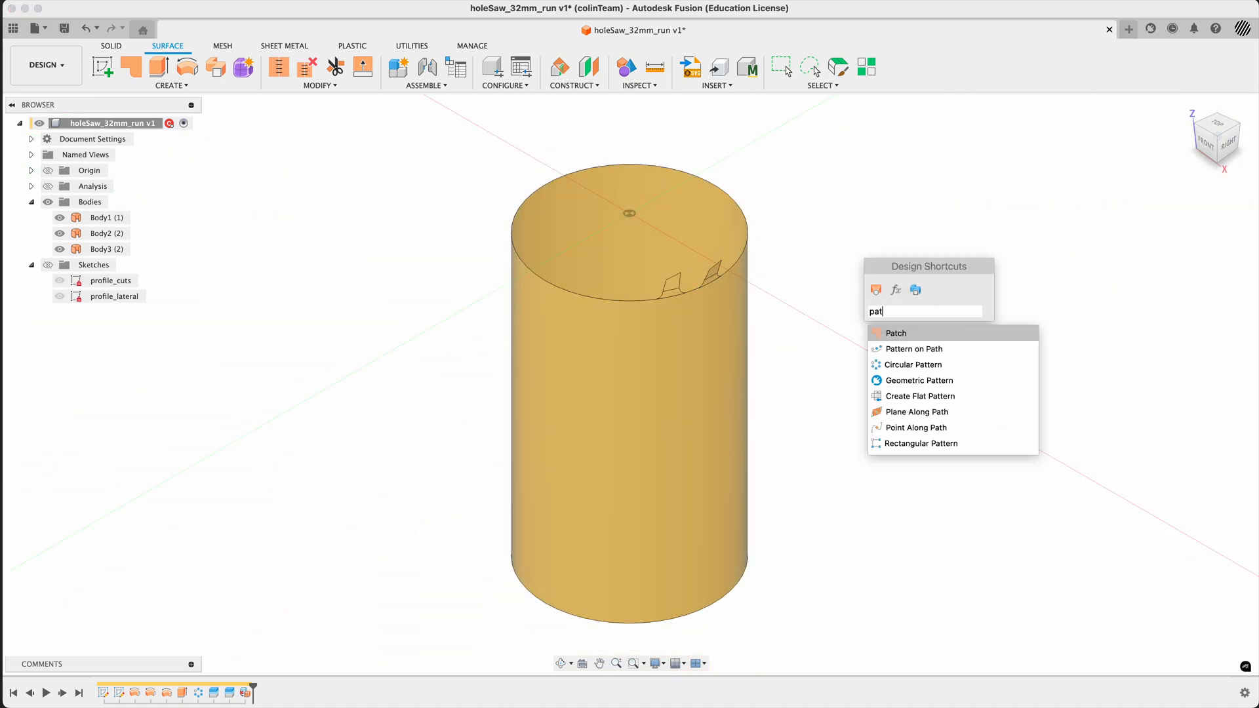
key(Down)
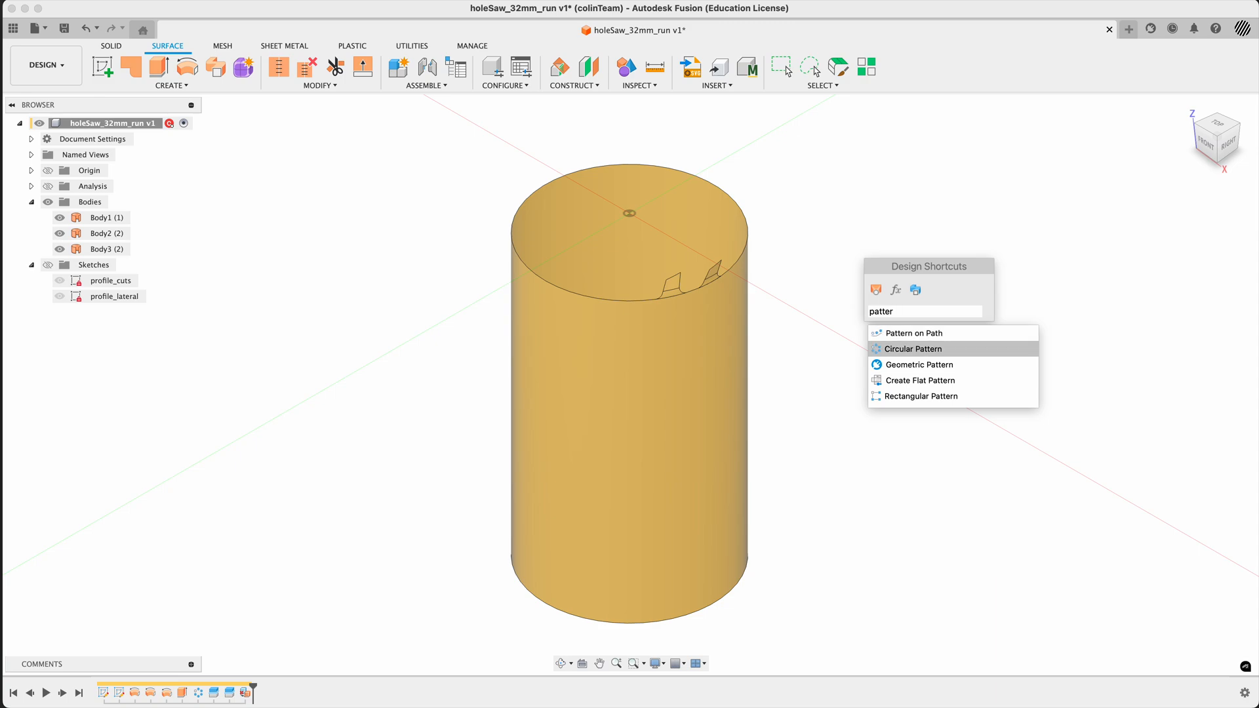
key(Return)
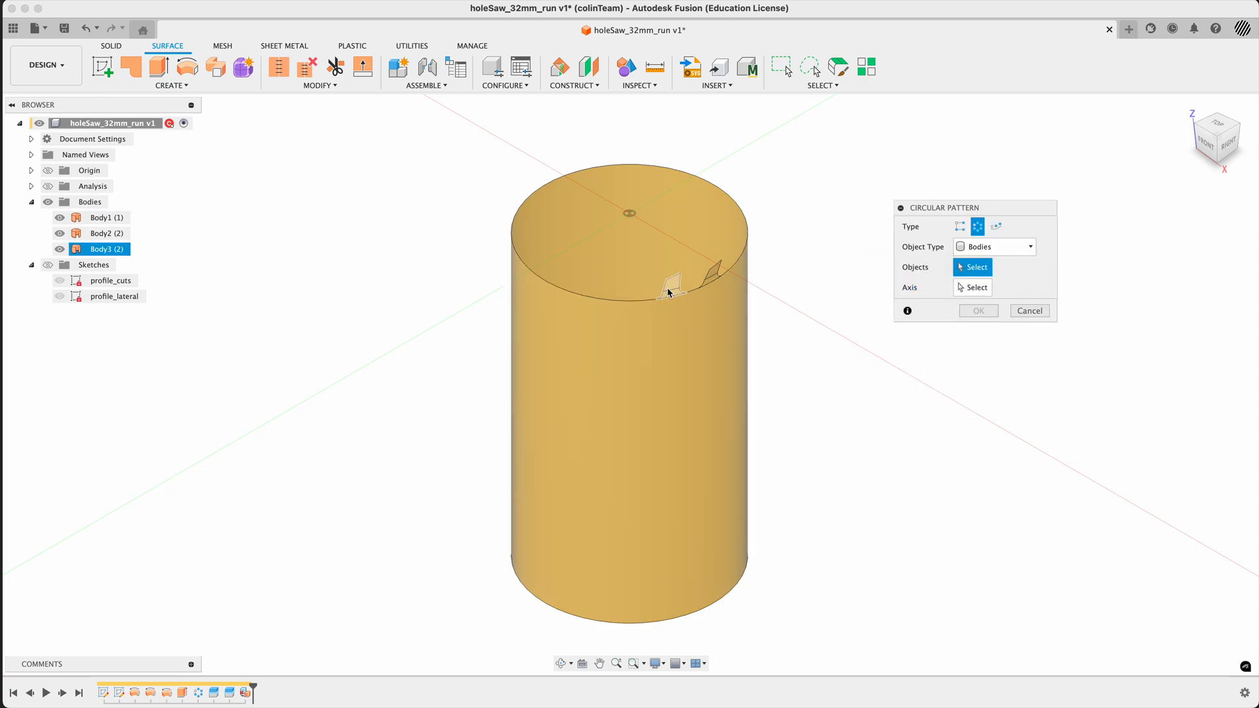
click(670, 283)
click(711, 270)
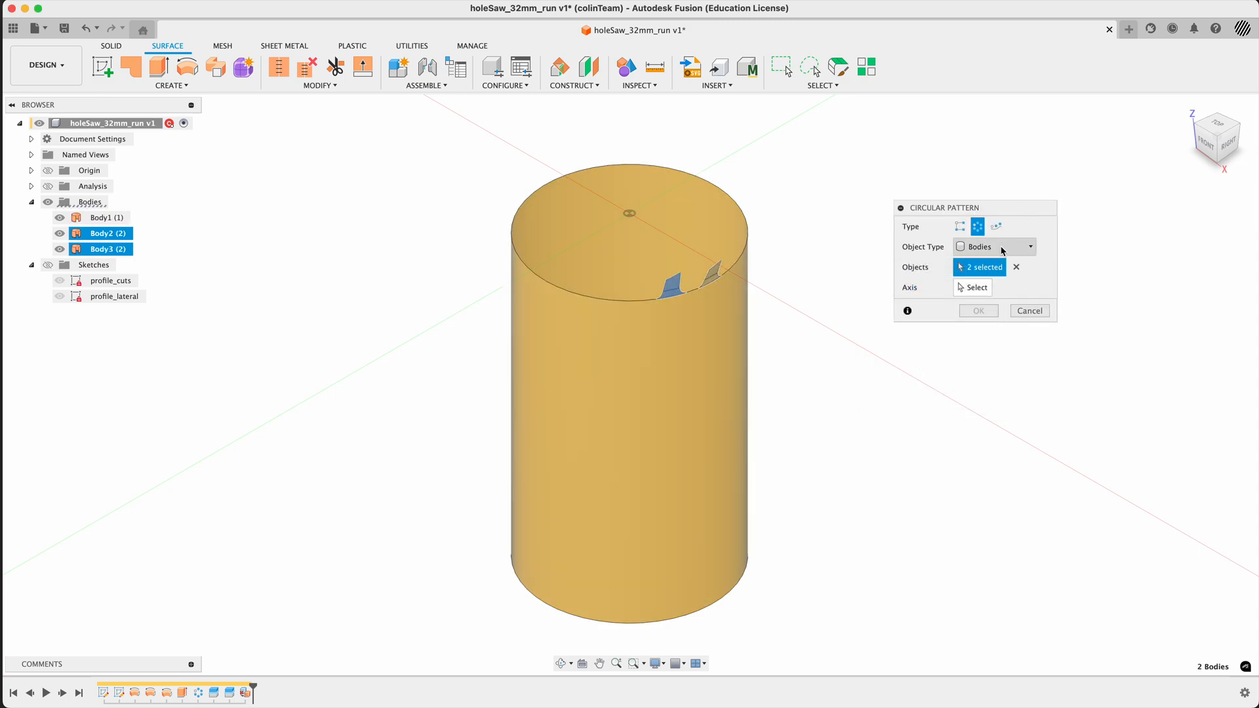
click(972, 287)
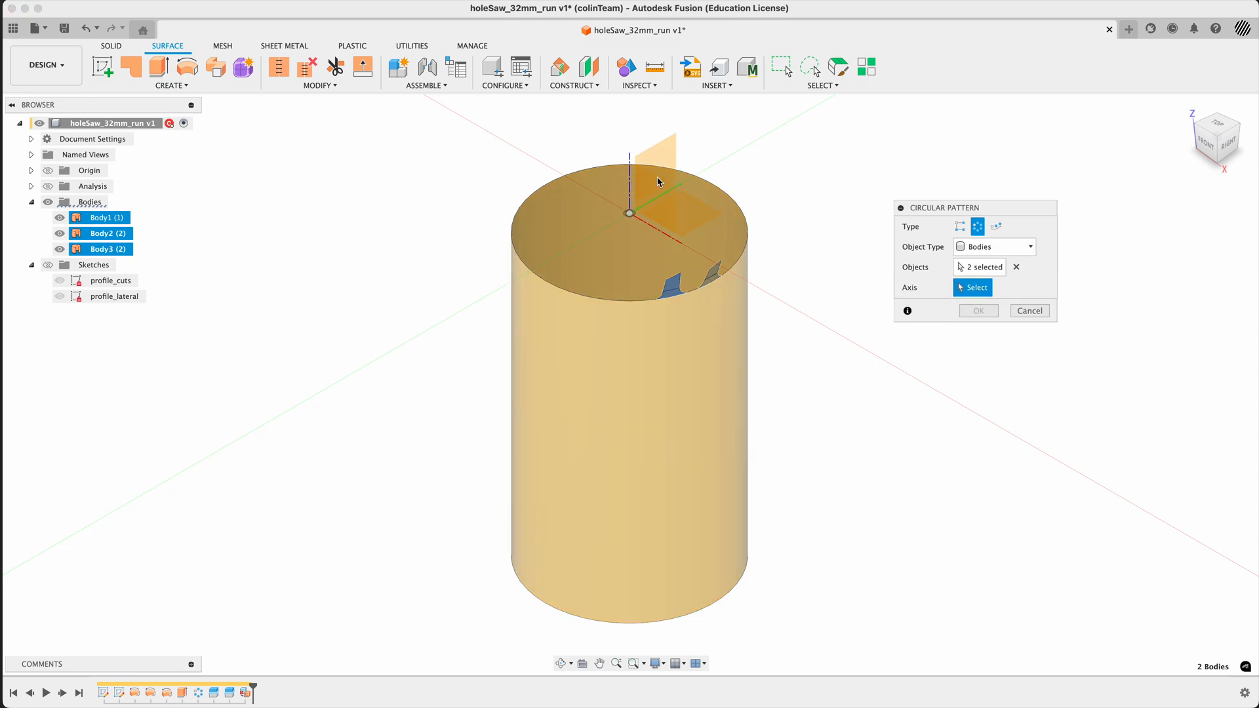
click(631, 185)
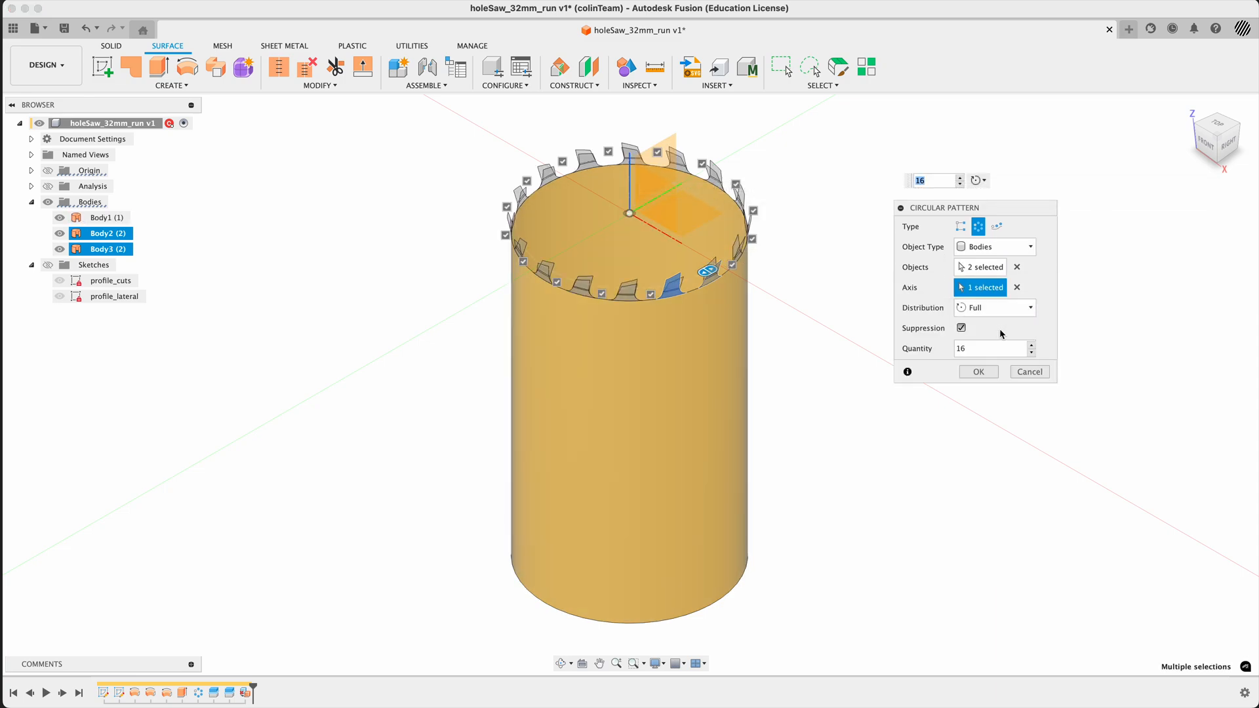
- Set the quantity of the tooth circular pattern to the noT parameter and inspect the previewed teeth around the rim
click(984, 348)
text(n)
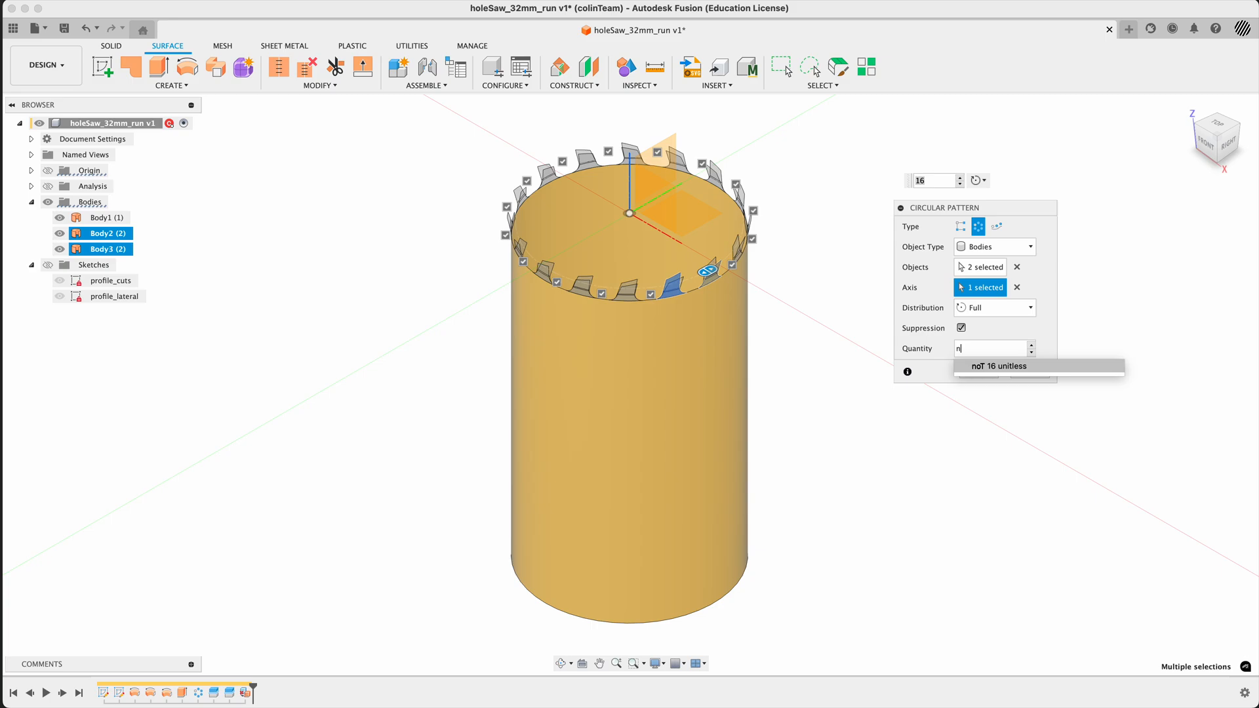
text(oT)
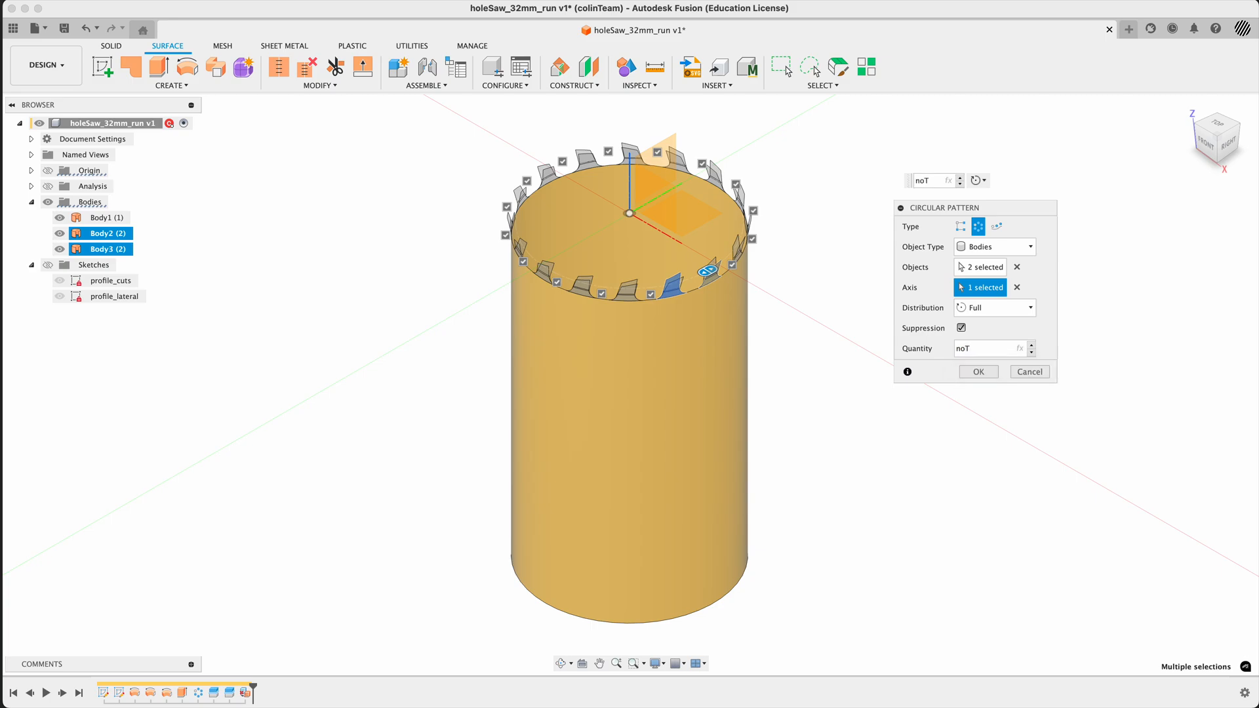
scroll(560, 279, up, 10)
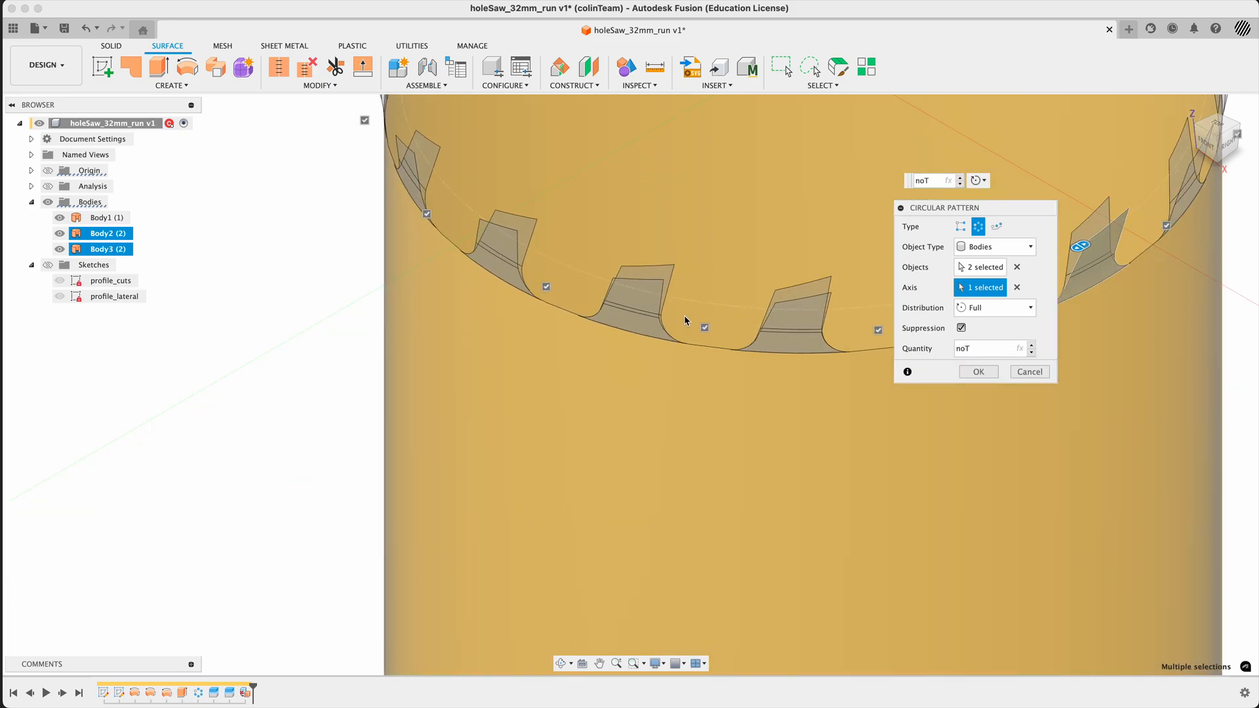
shift+middle_drag(685, 315, 666, 333)
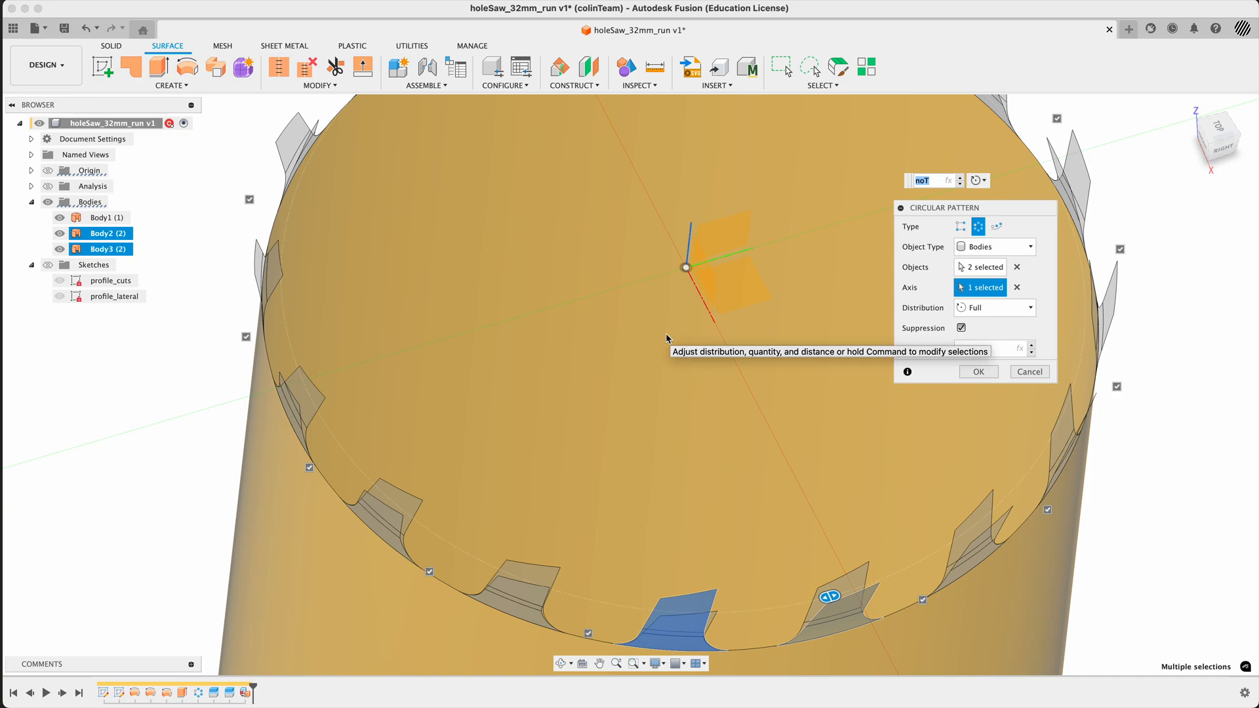
scroll(684, 337, down, 5)
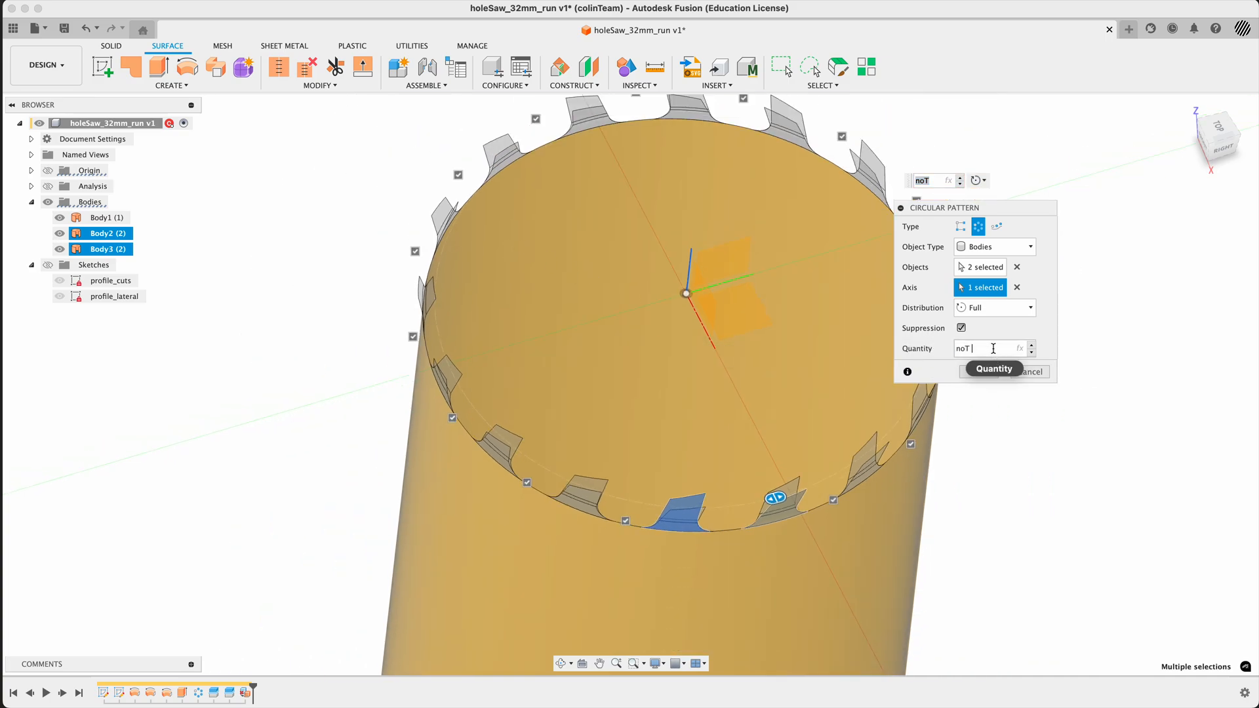
- Change the tooth pattern quantity to noT/2, create the pattern and return to the home view
click(993, 349)
text(/2)
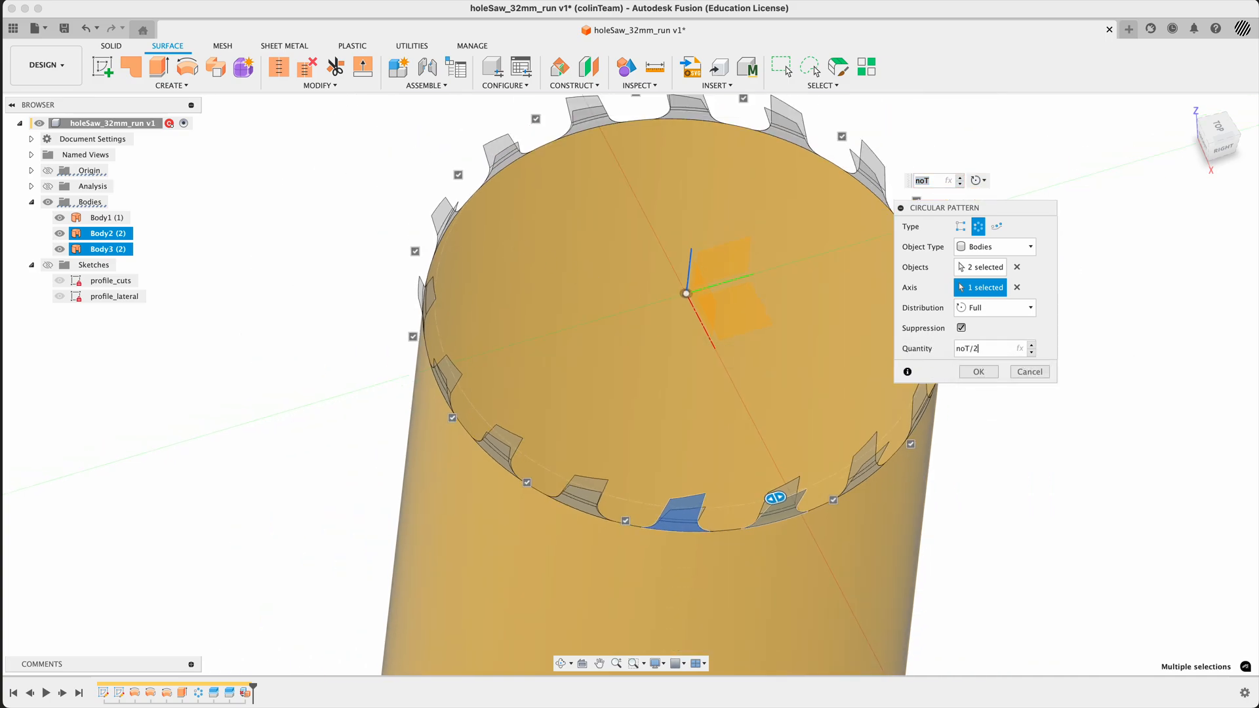
click(981, 372)
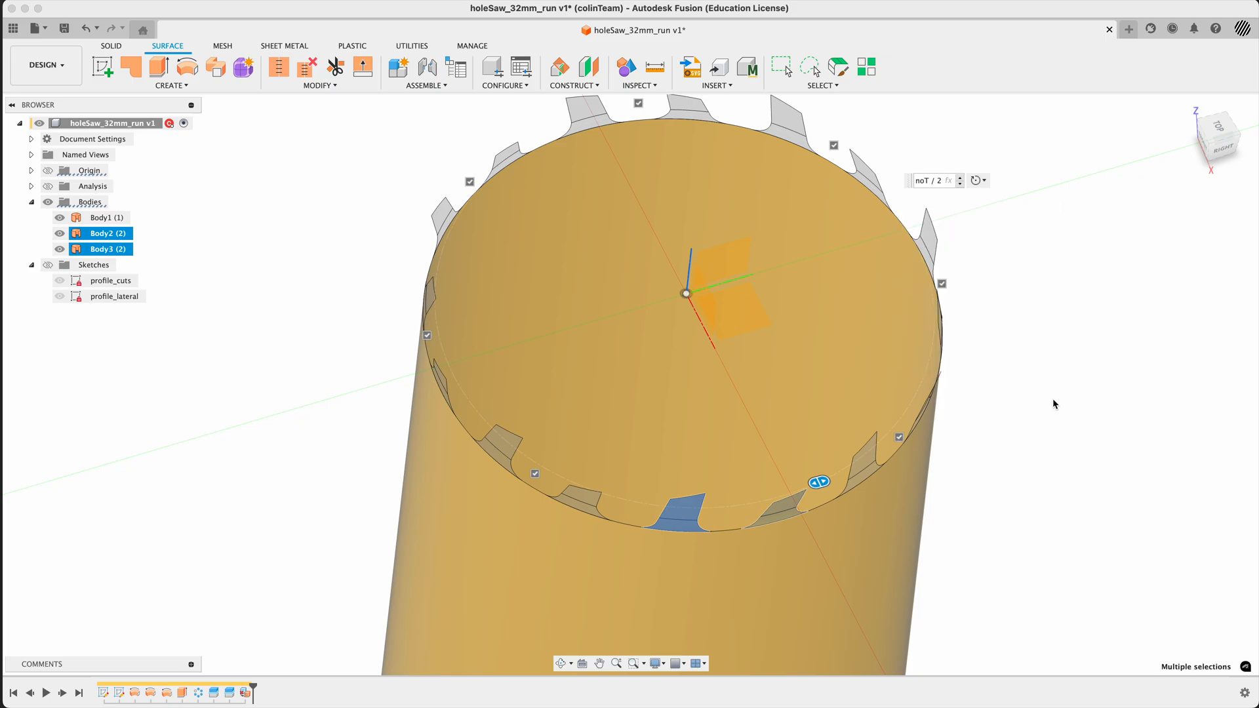
shift+middle_drag(1053, 402, 1003, 343)
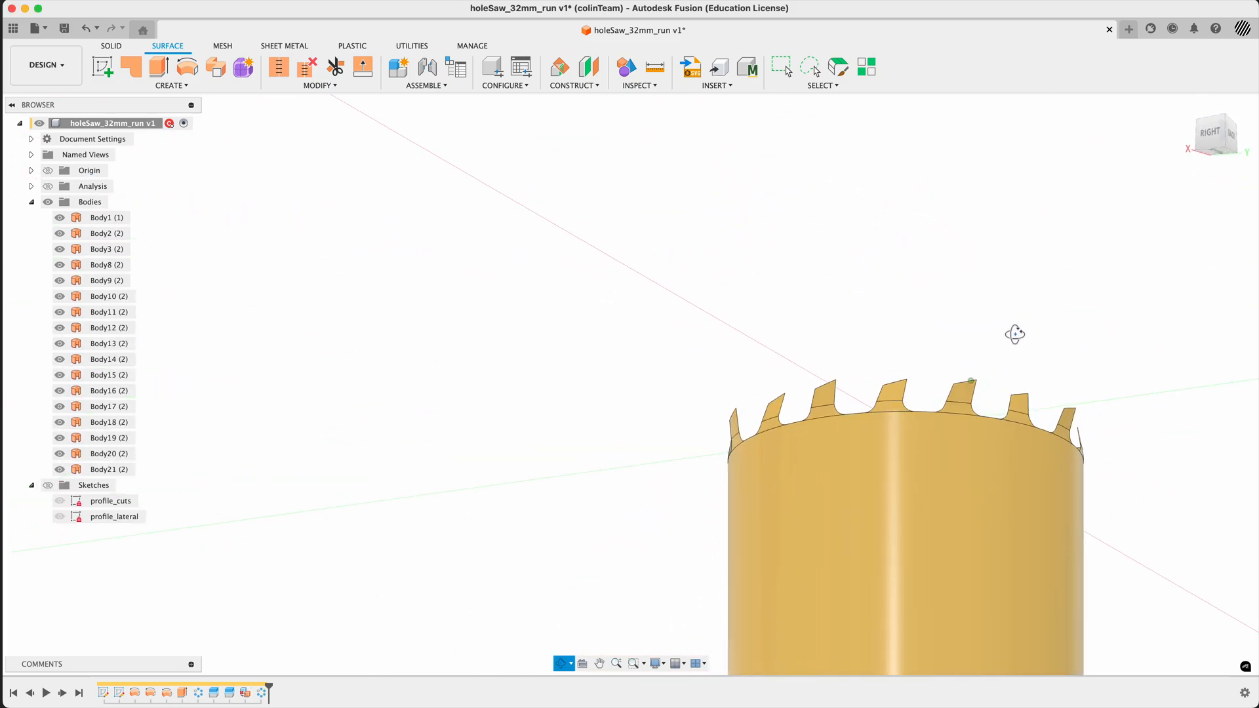
click(1189, 107)
click(1188, 108)
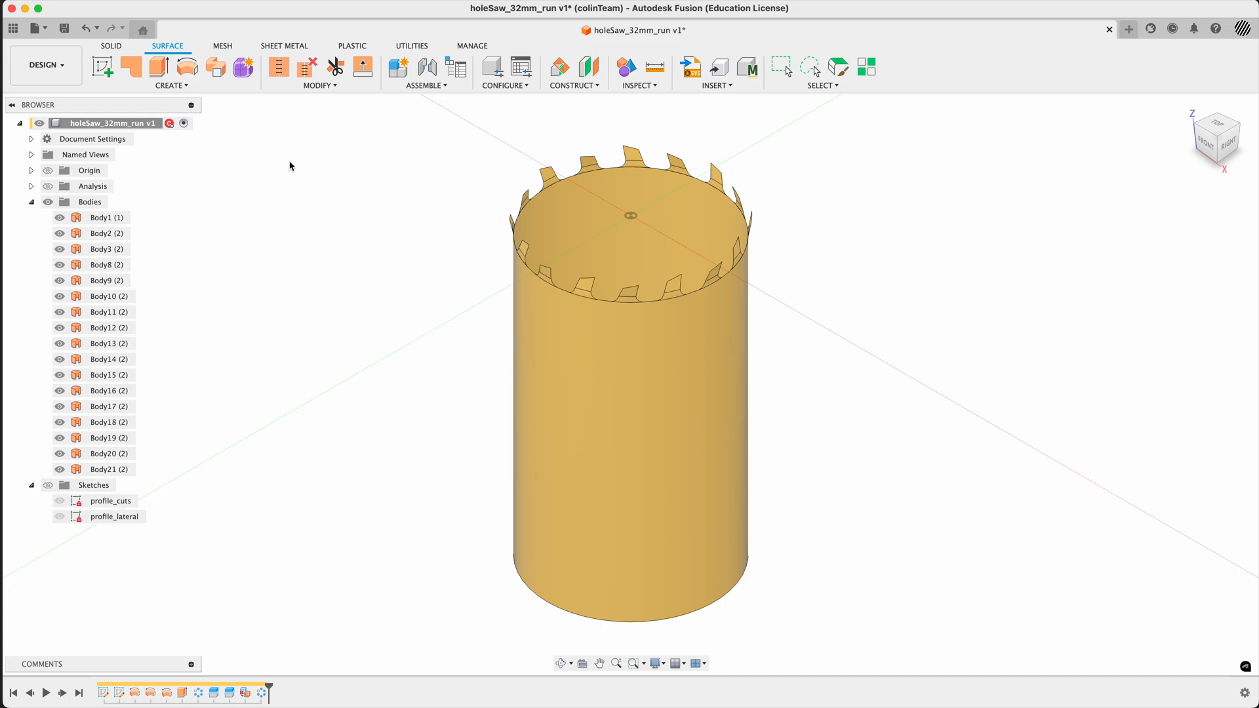
- Stitch the cylindrical wall and all tooth surfaces into one new body with a 0.10 mm tolerance
click(289, 71)
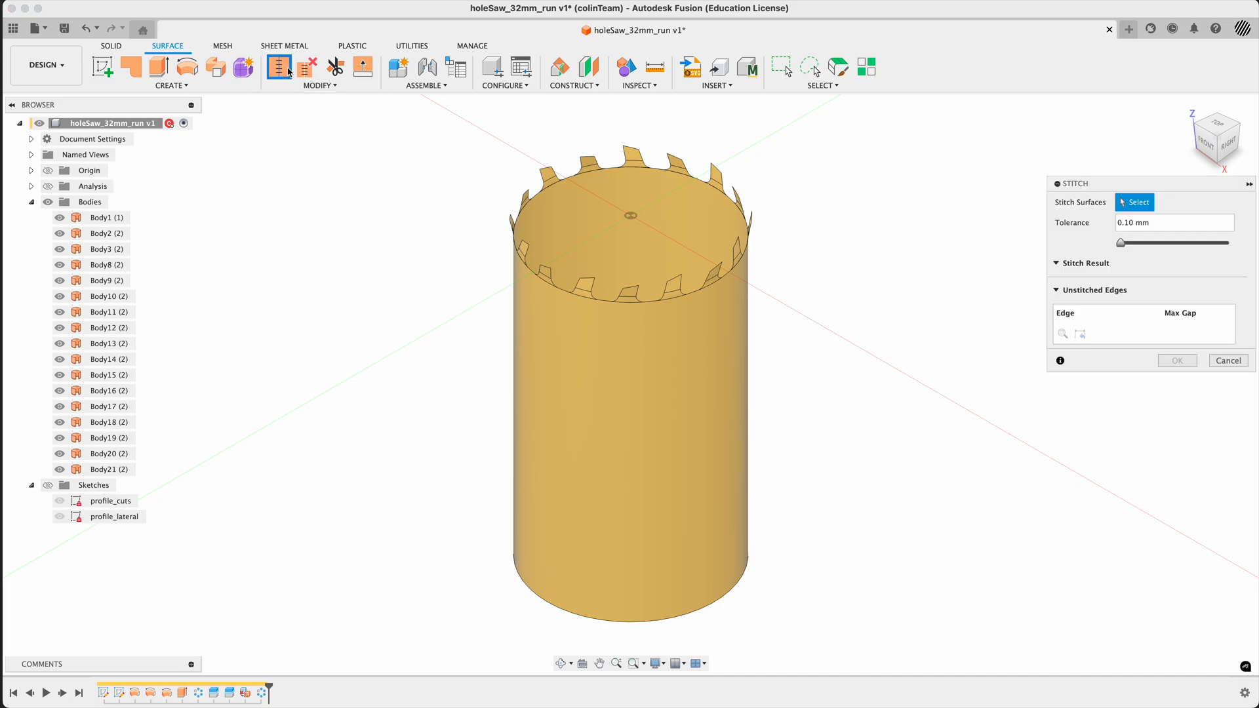
drag(435, 127, 911, 646)
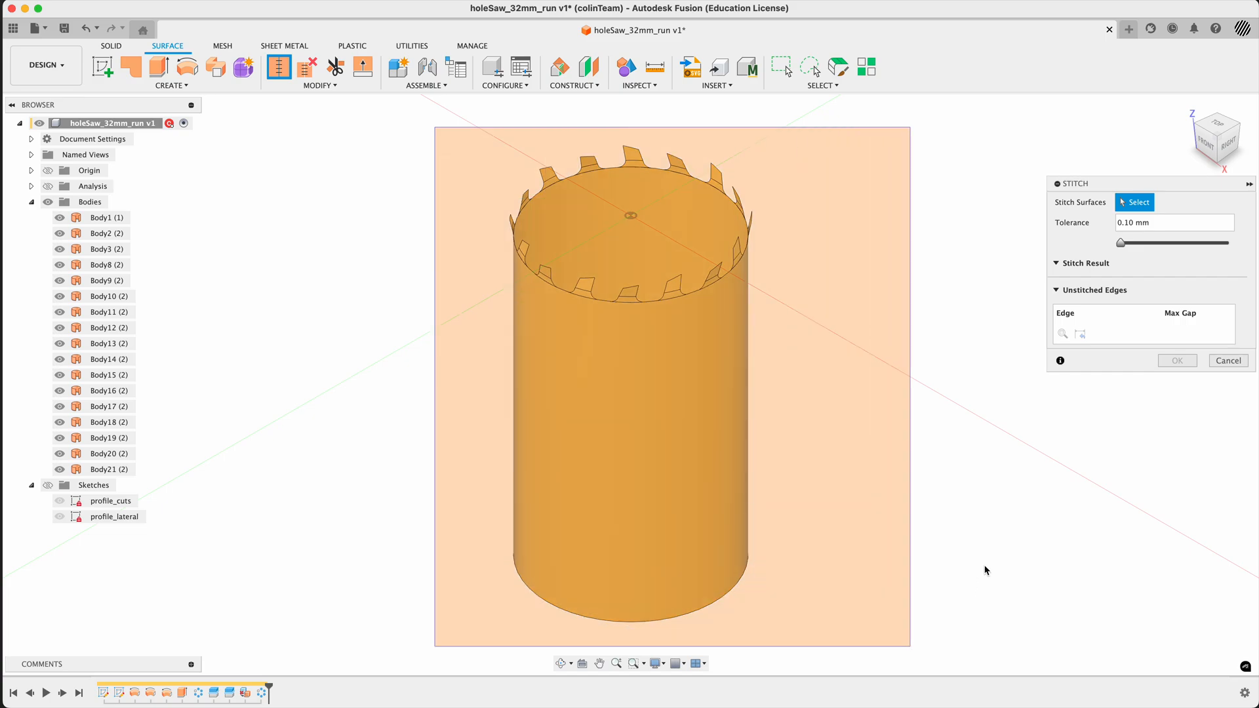
scroll(1166, 534, down, 10)
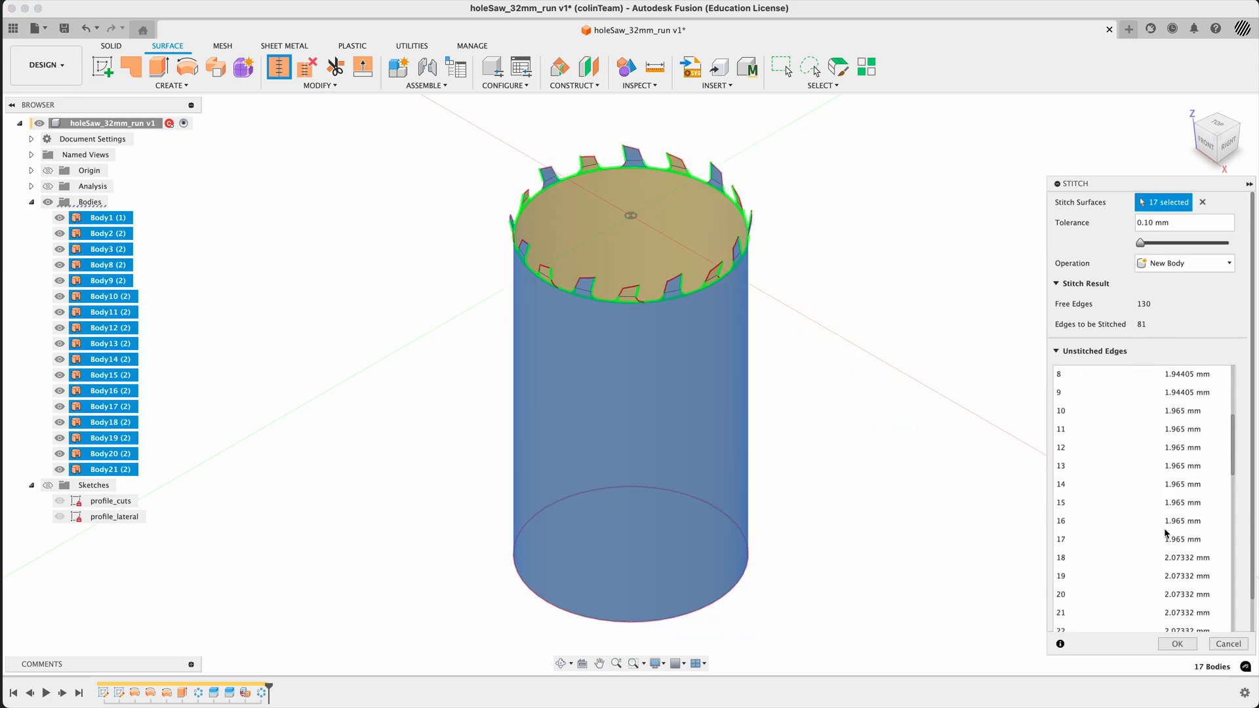
scroll(1167, 534, up, 10)
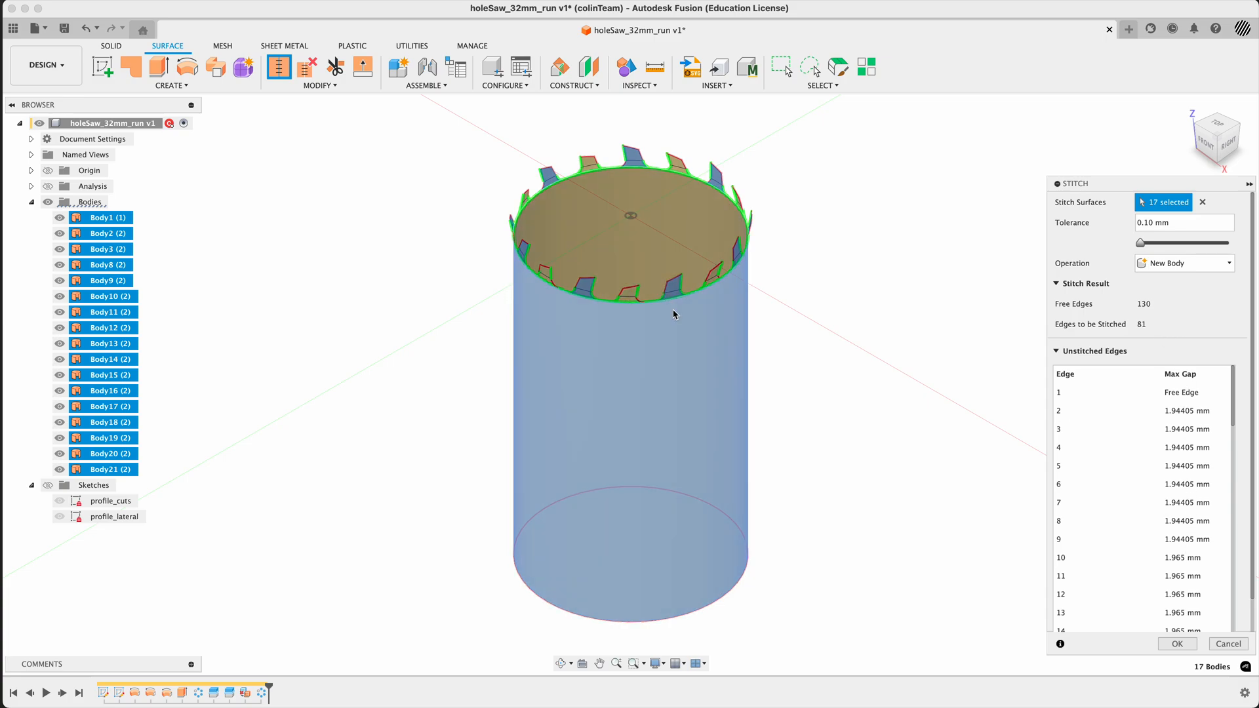
click(1177, 644)
click(113, 218)
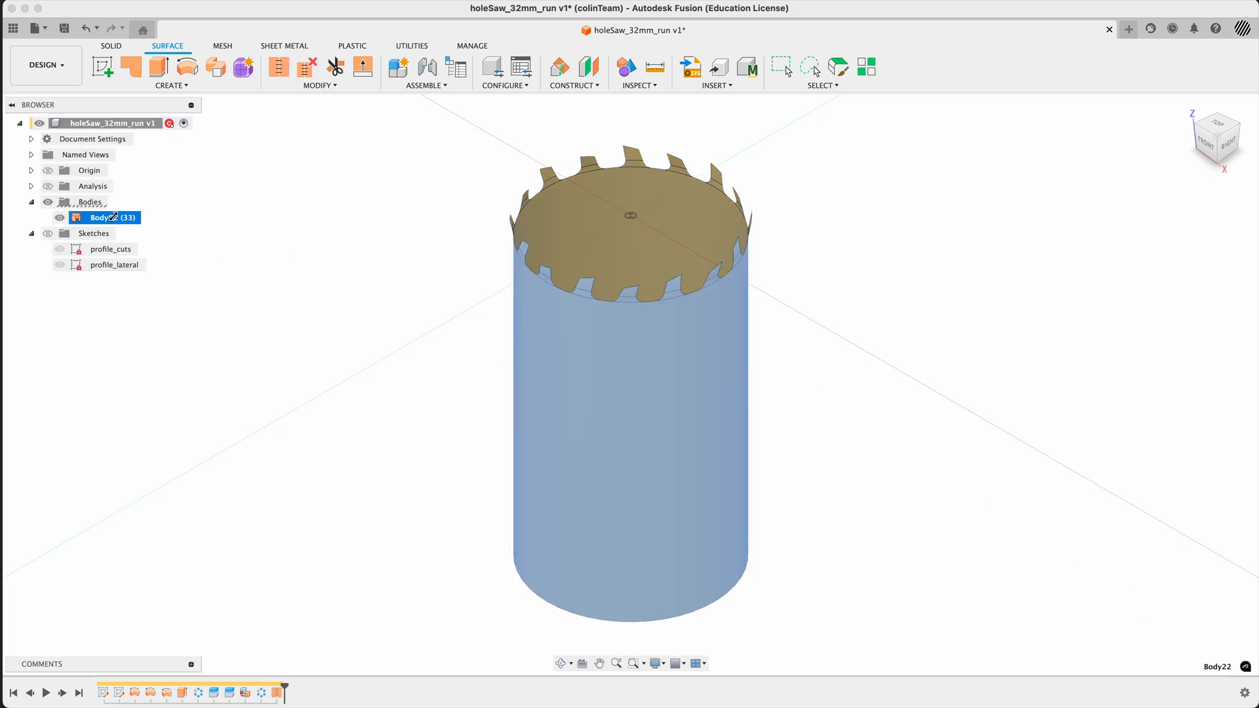
click(271, 285)
shift+middle_drag(311, 330, 251, 330)
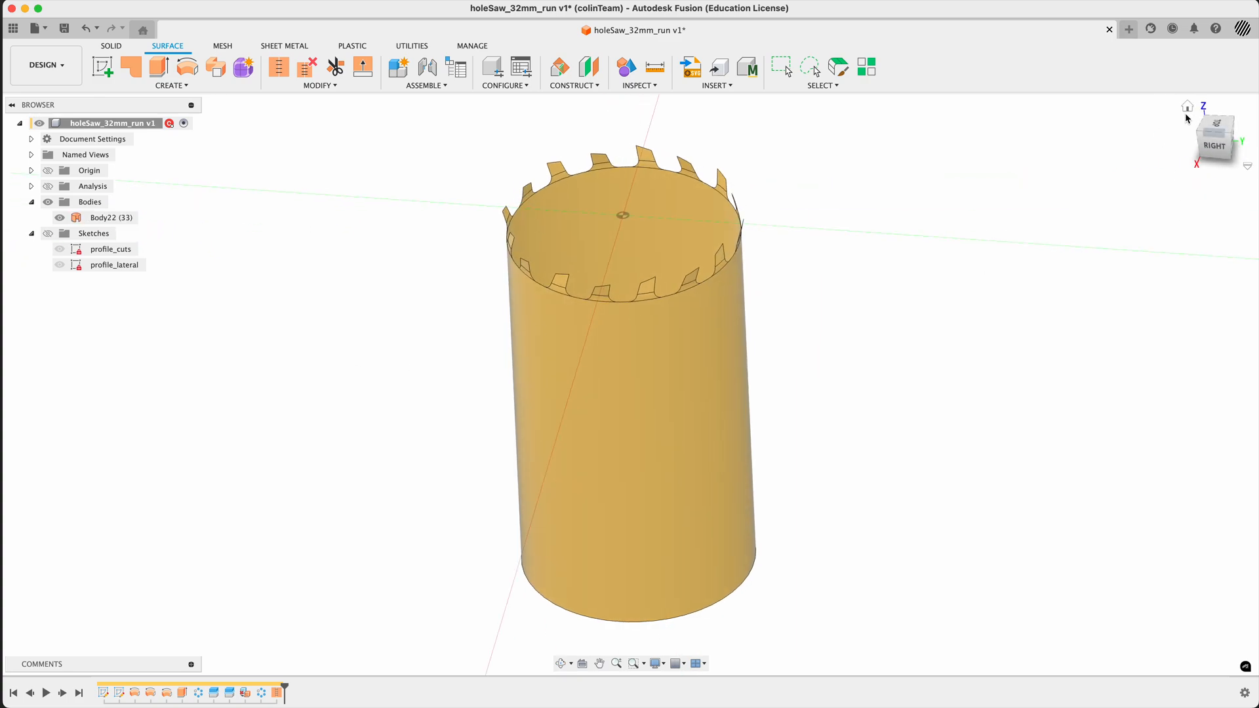
click(1188, 108)
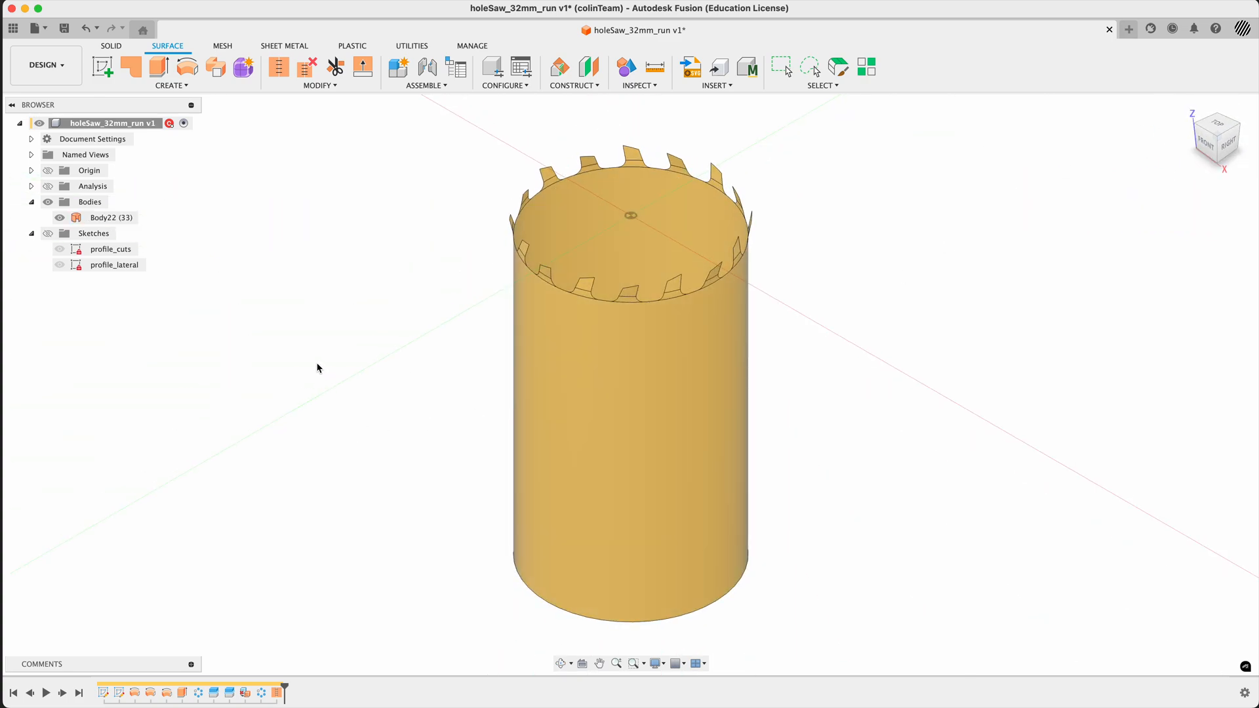
- Save the design as a new version with a custom version description
key(super+s)
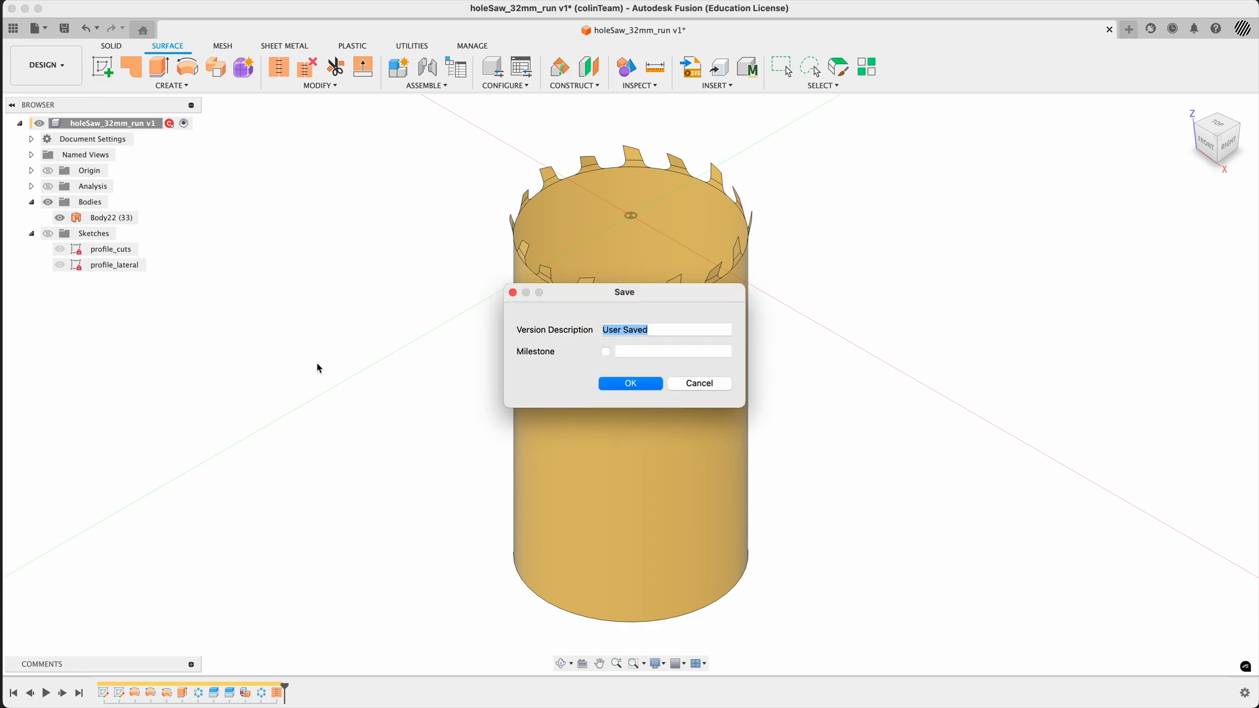
text(bo)
text(Done)
key(Return)
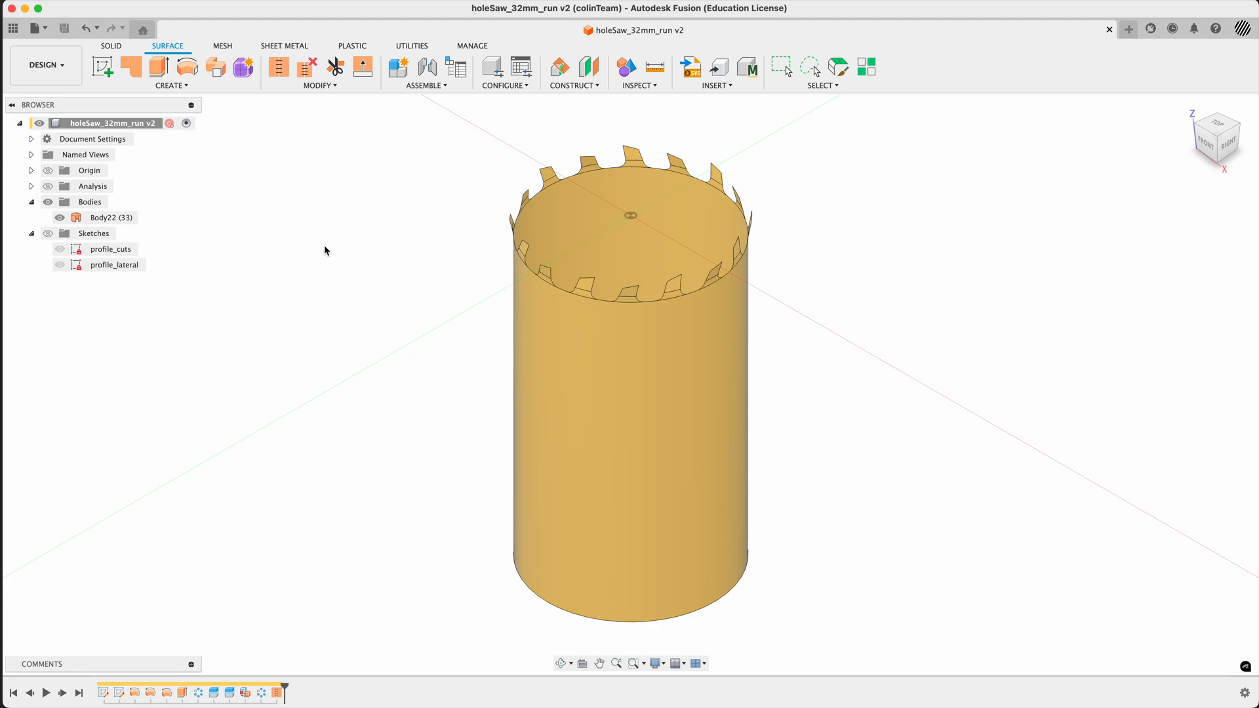
key(c)
key(i)
key(r)
key(Escape)
- Add a user parameter named nwt with the unit mm and the expression 1.5
text(sparam)
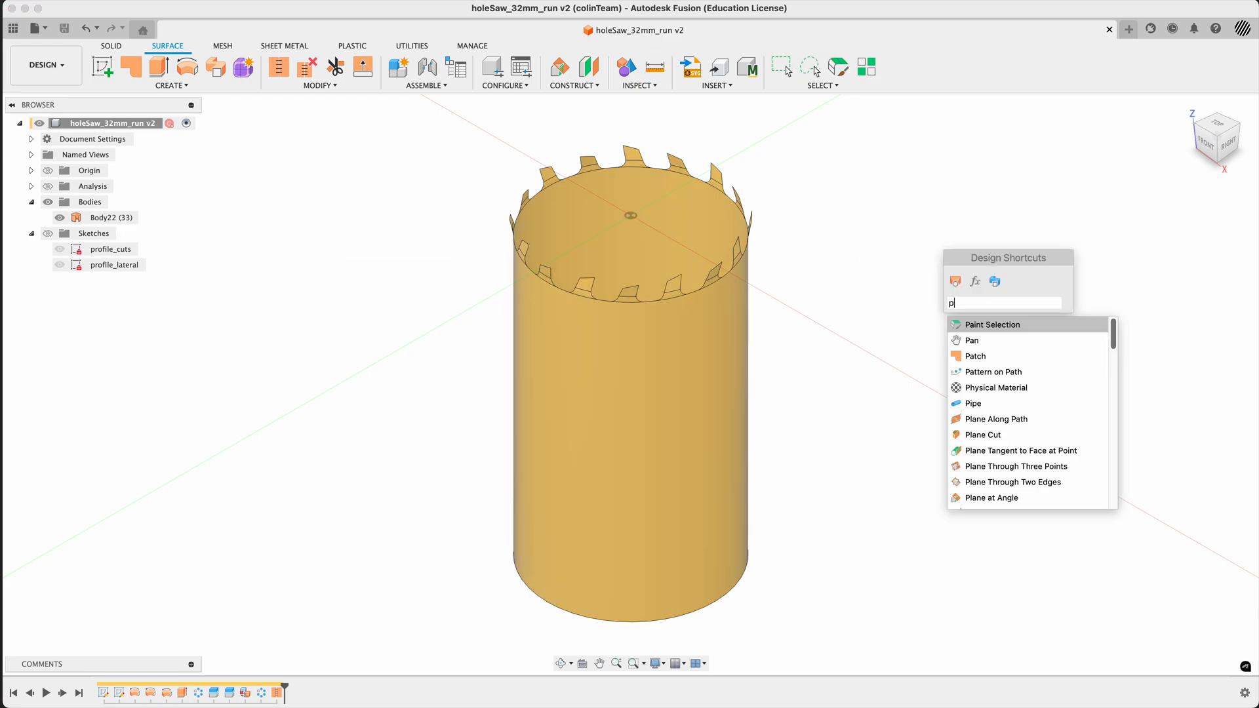
key(Return)
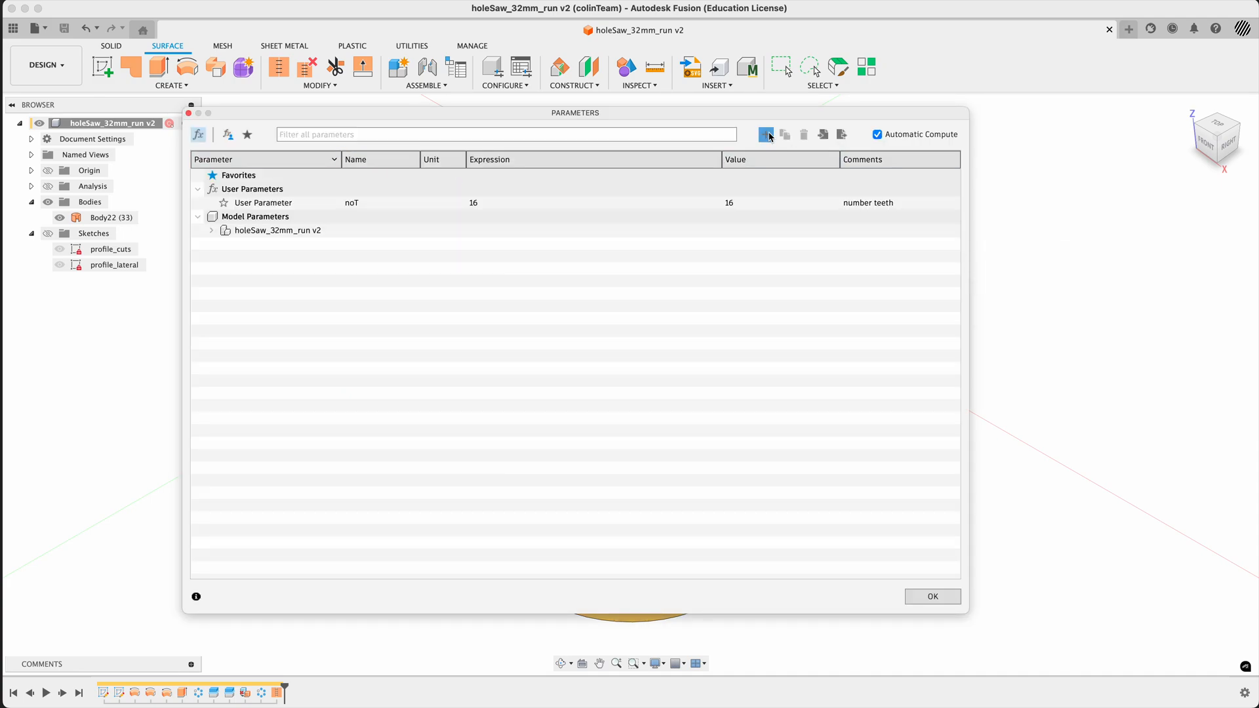
click(765, 135)
text(n)
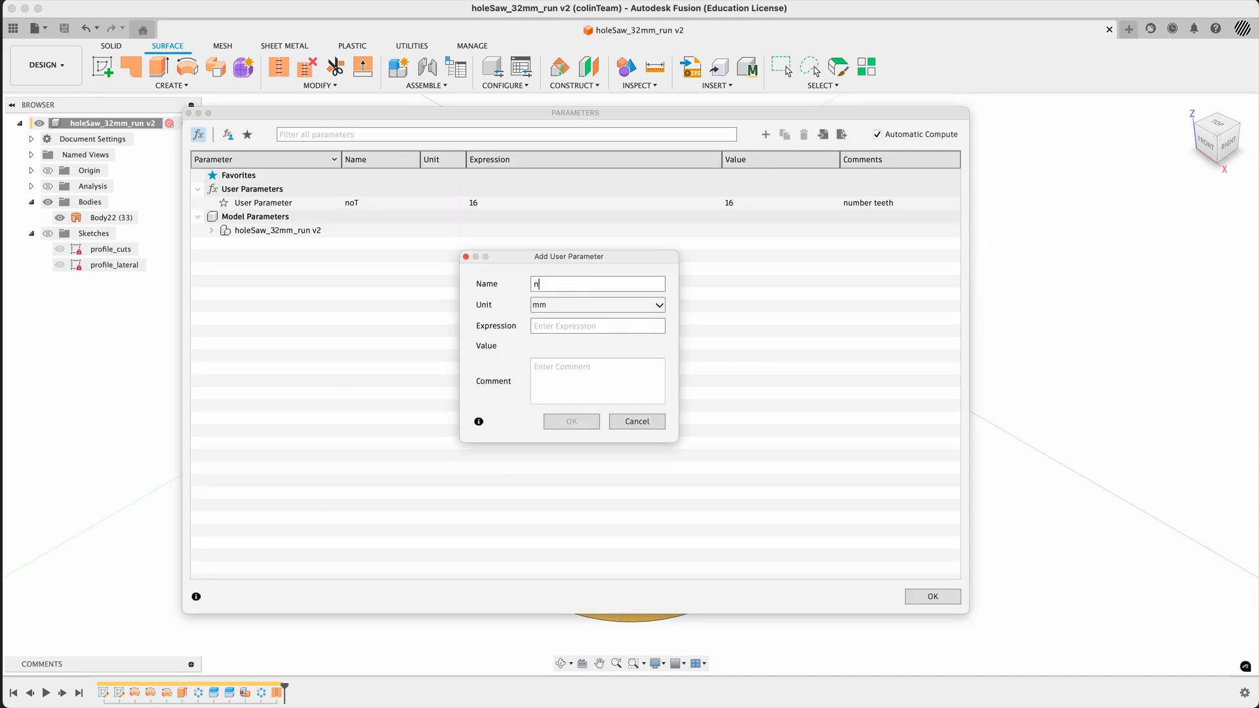
text(wt)
click(572, 326)
text(1.5)
click(616, 370)
click(576, 423)
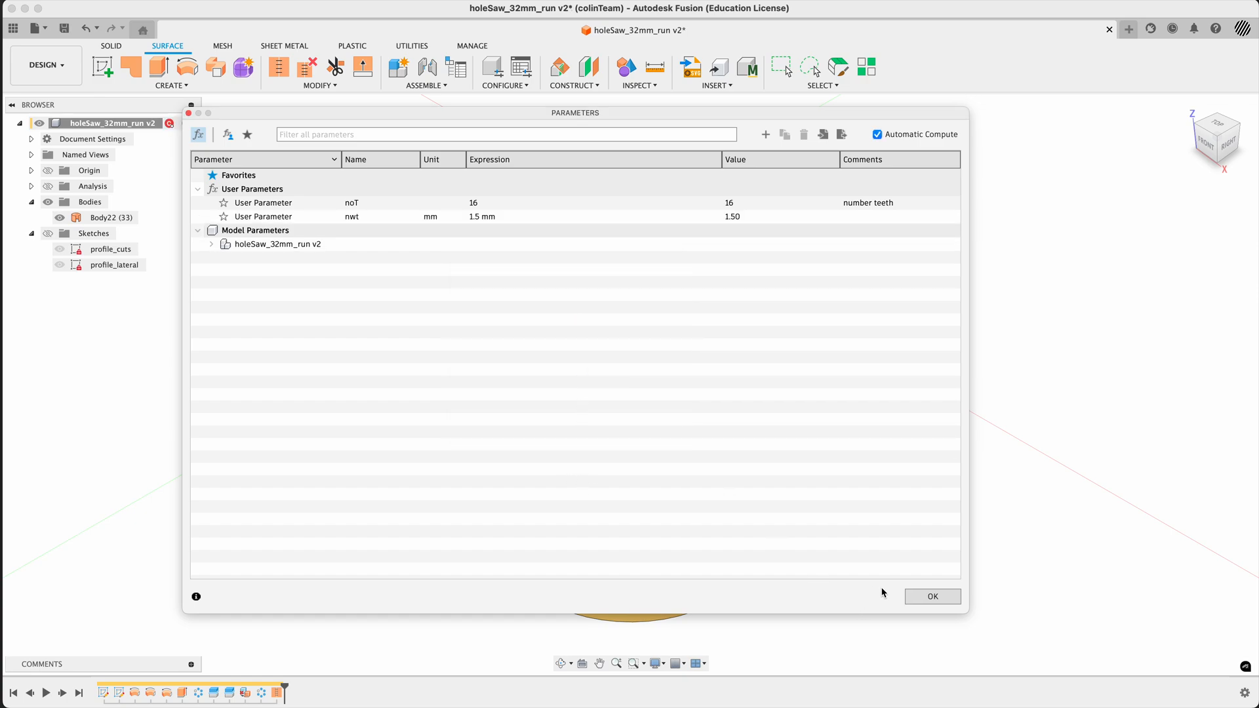
click(930, 596)
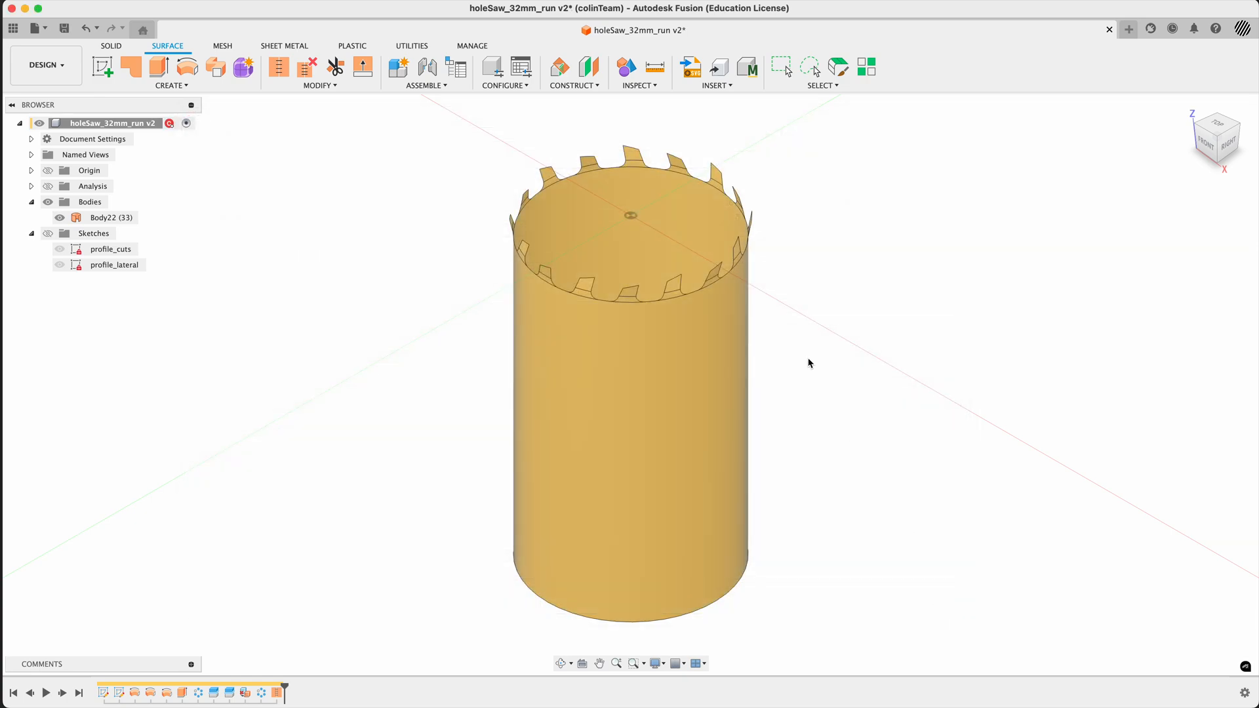
- Start a Thicken operation on the whole stitched hole saw surface, Body22, with chain selection on
text(sthi)
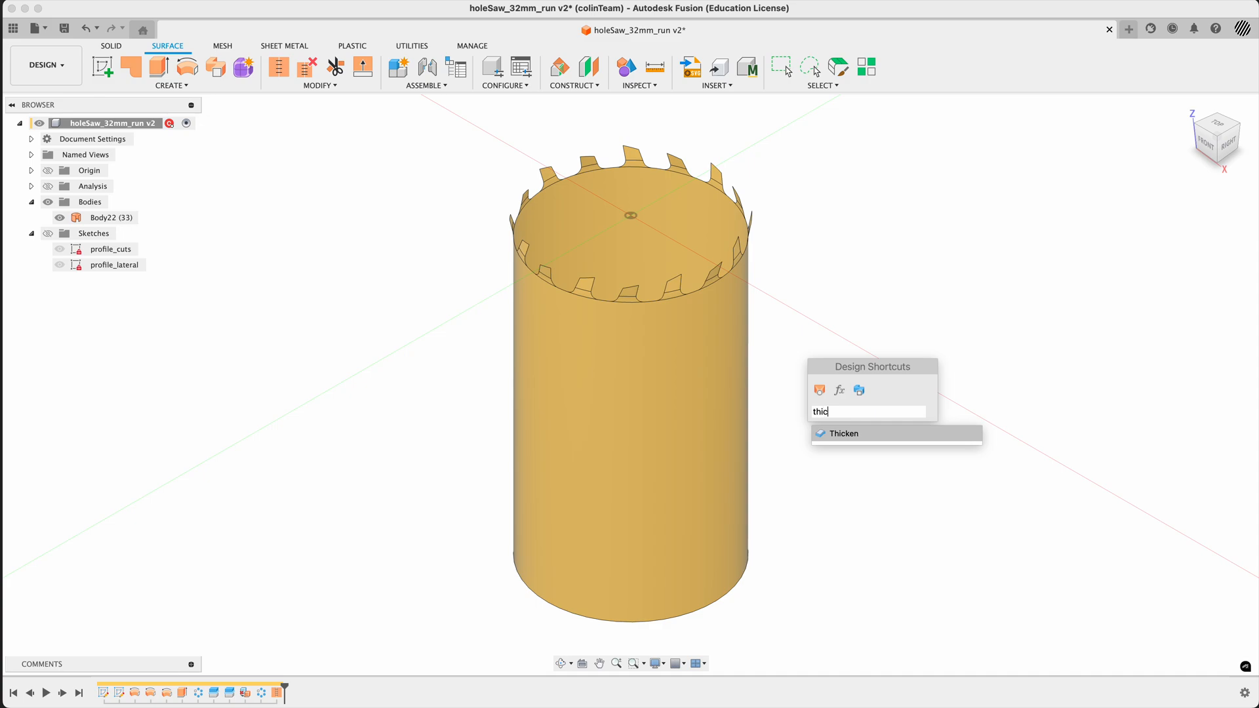
text(c)
click(836, 436)
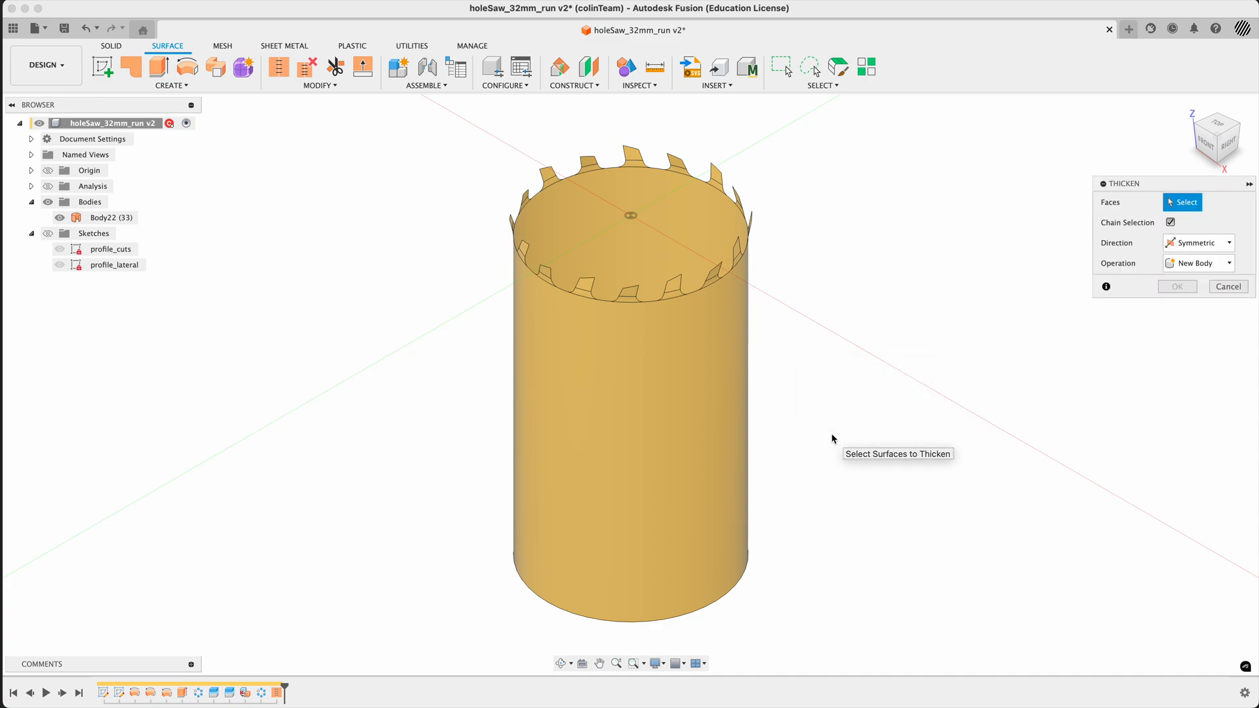
click(702, 383)
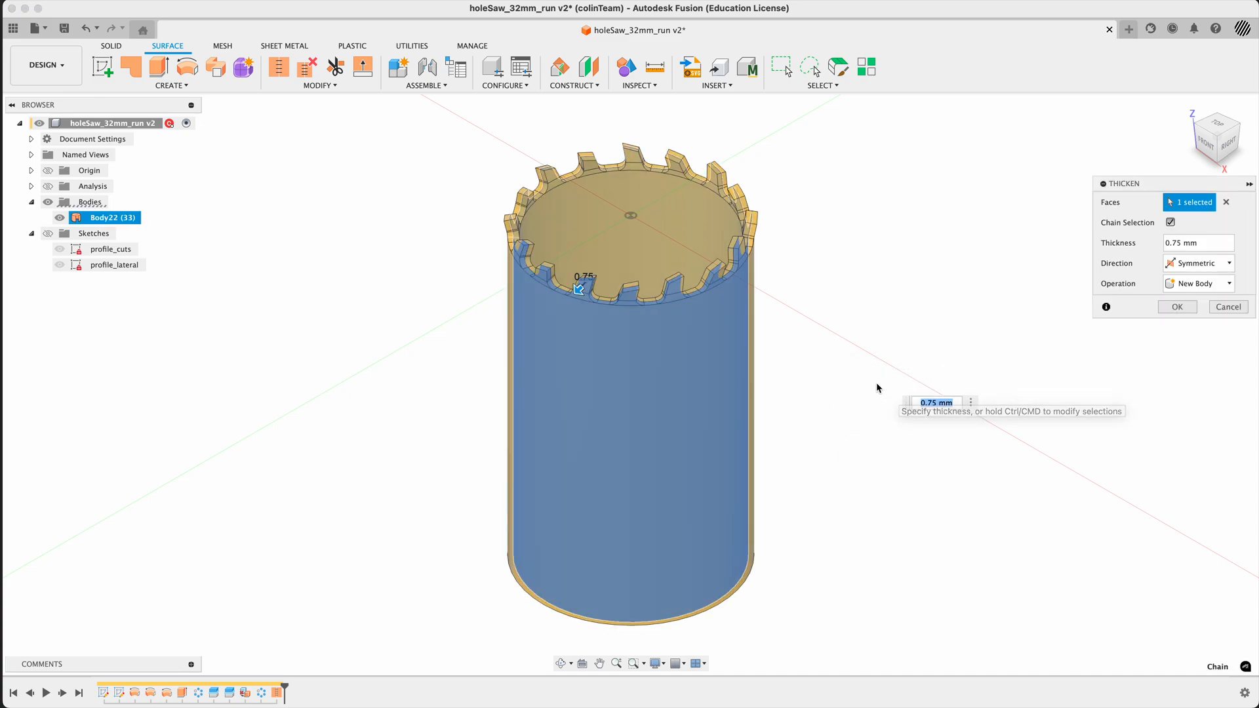
scroll(760, 214, up, 5)
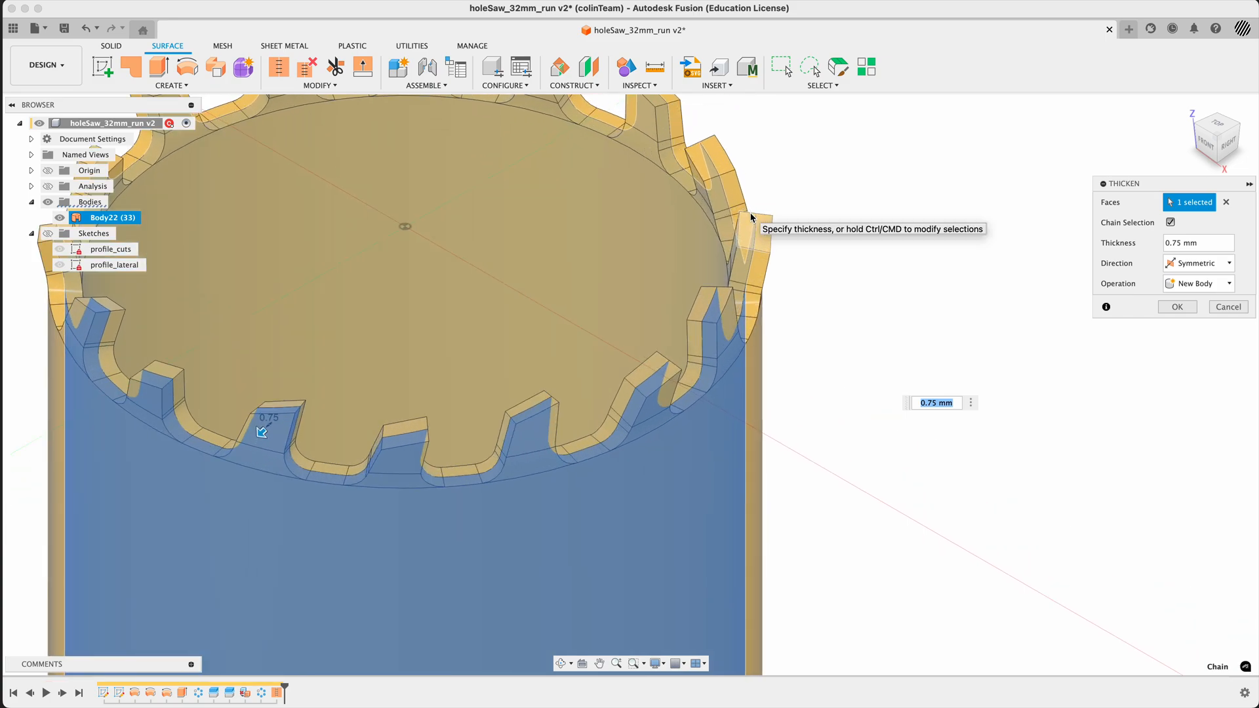
- Try thickening the surface to one side only by nwt, and flip the thickness to the inside of the wall
click(1190, 263)
click(1198, 281)
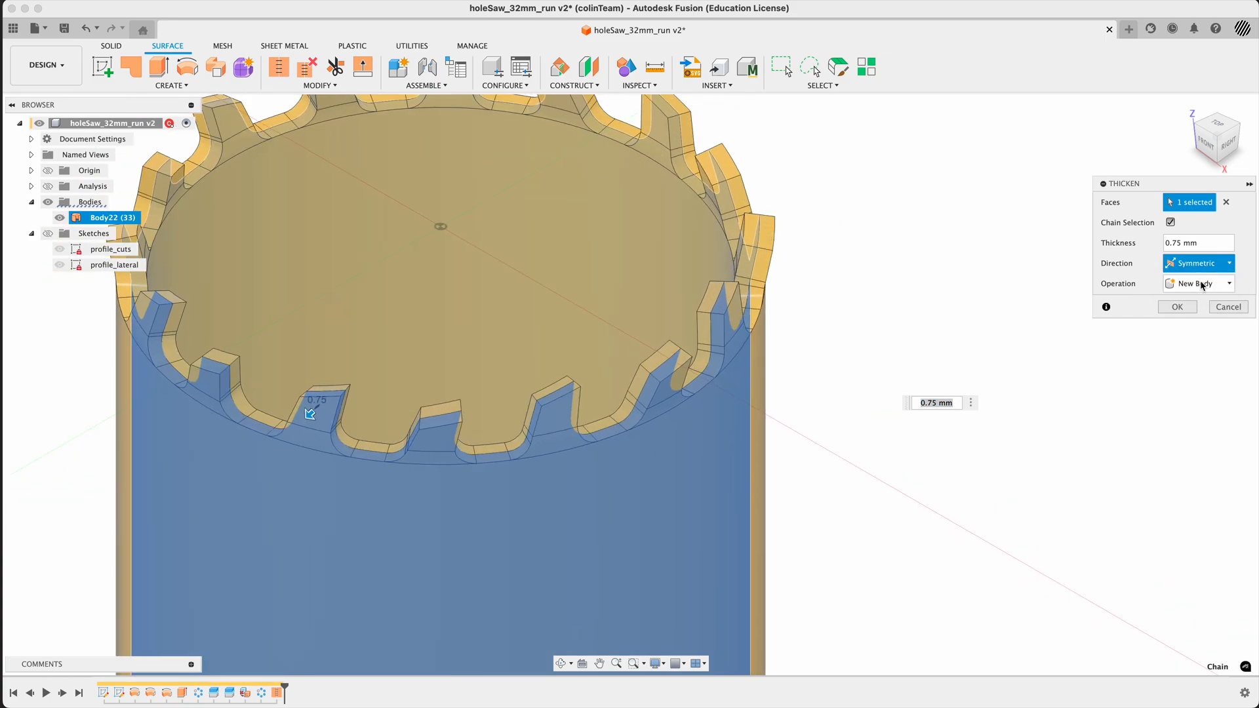
click(1209, 246)
text(nwt)
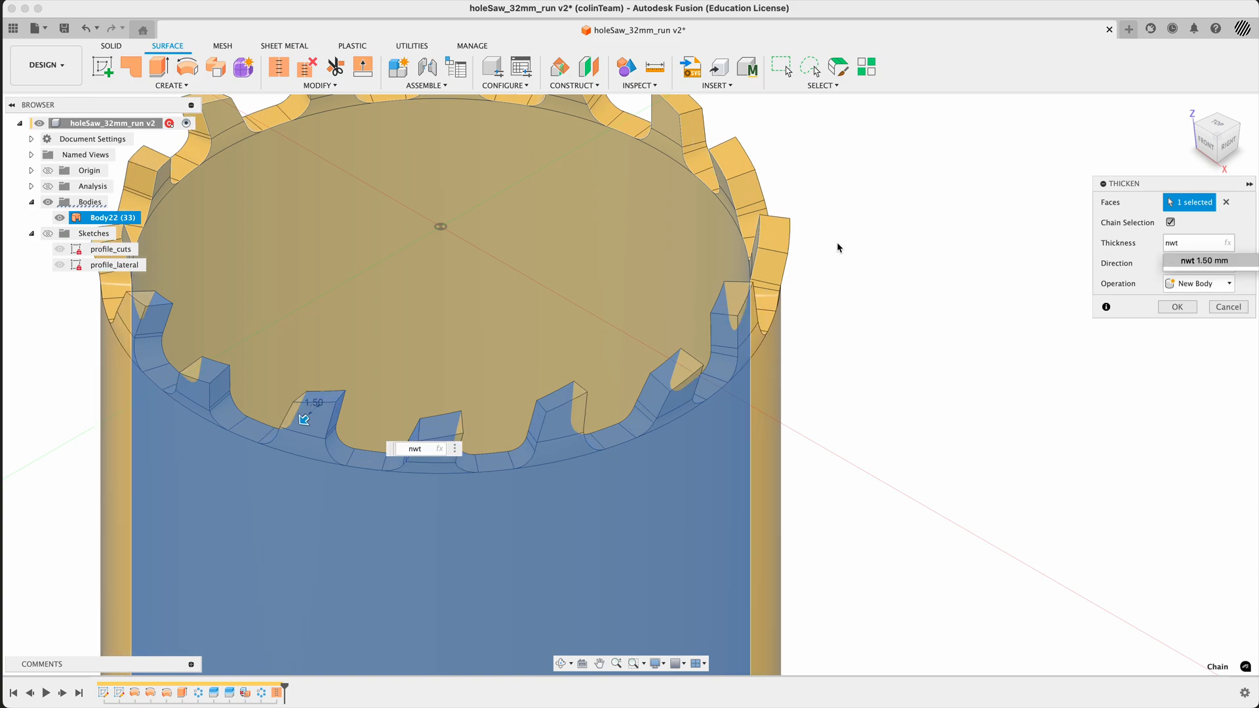
click(1134, 278)
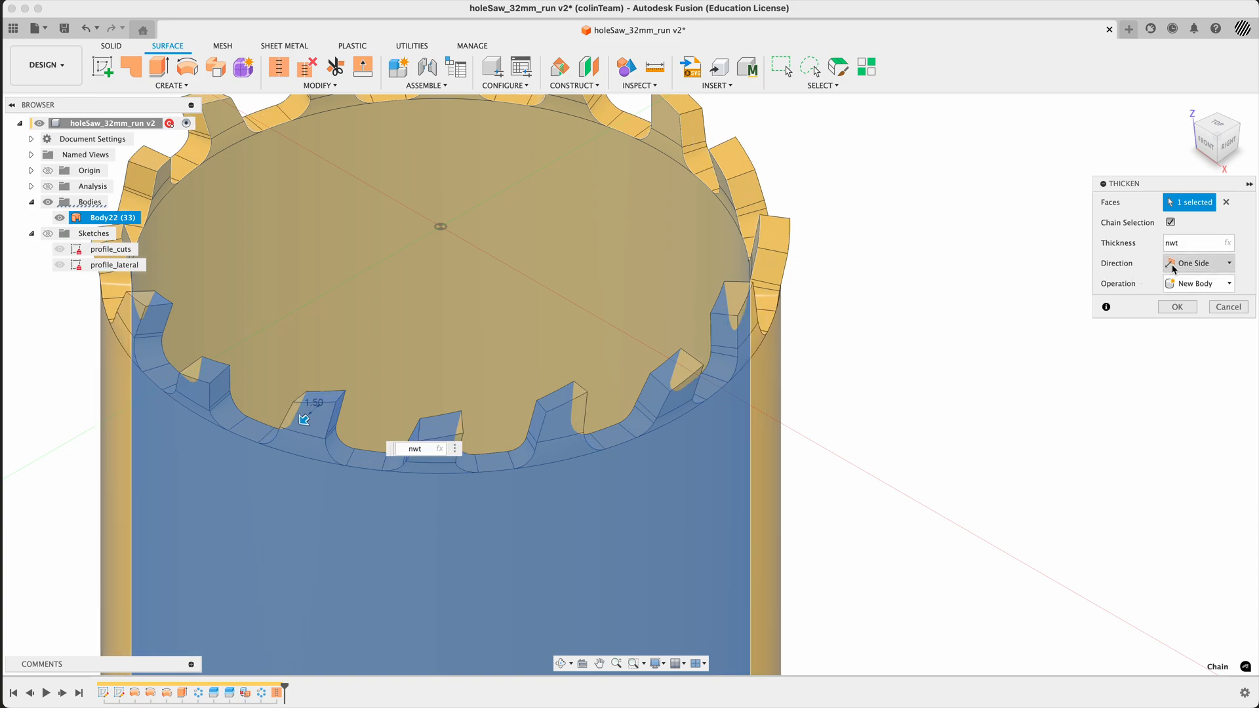
click(303, 420)
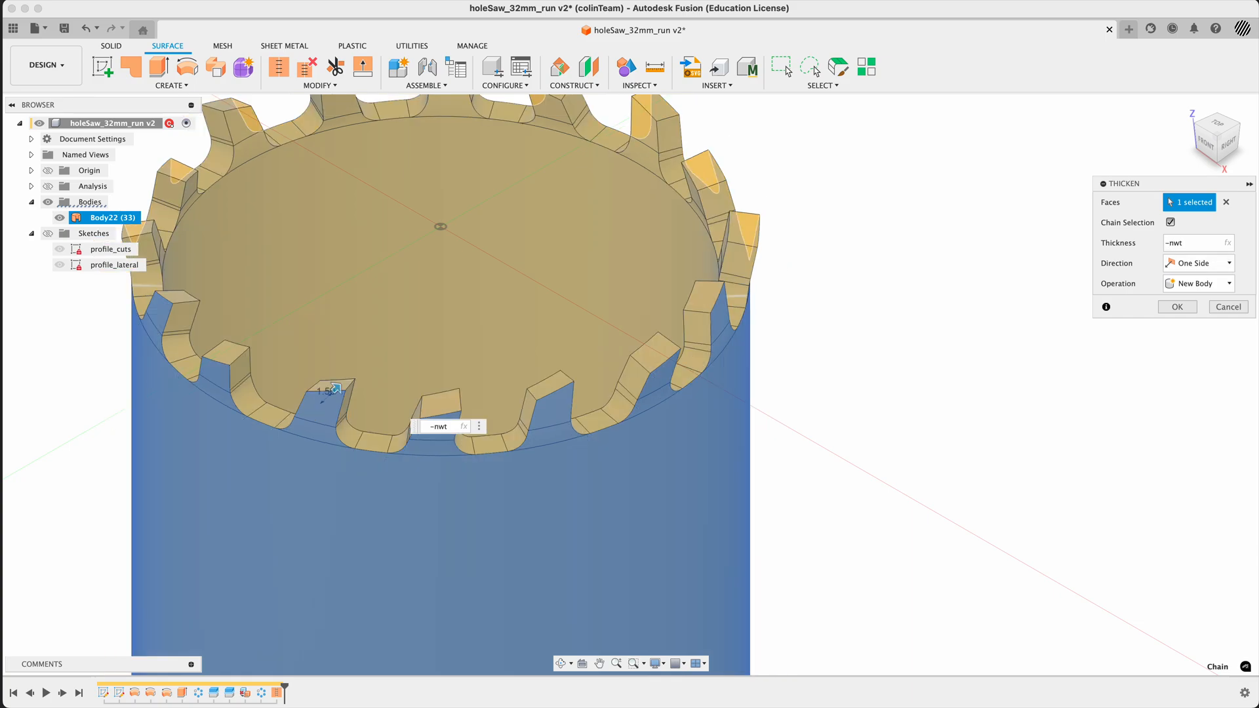
- Set the thickening direction to Symmetric and the thickness to nwt/2
click(1202, 263)
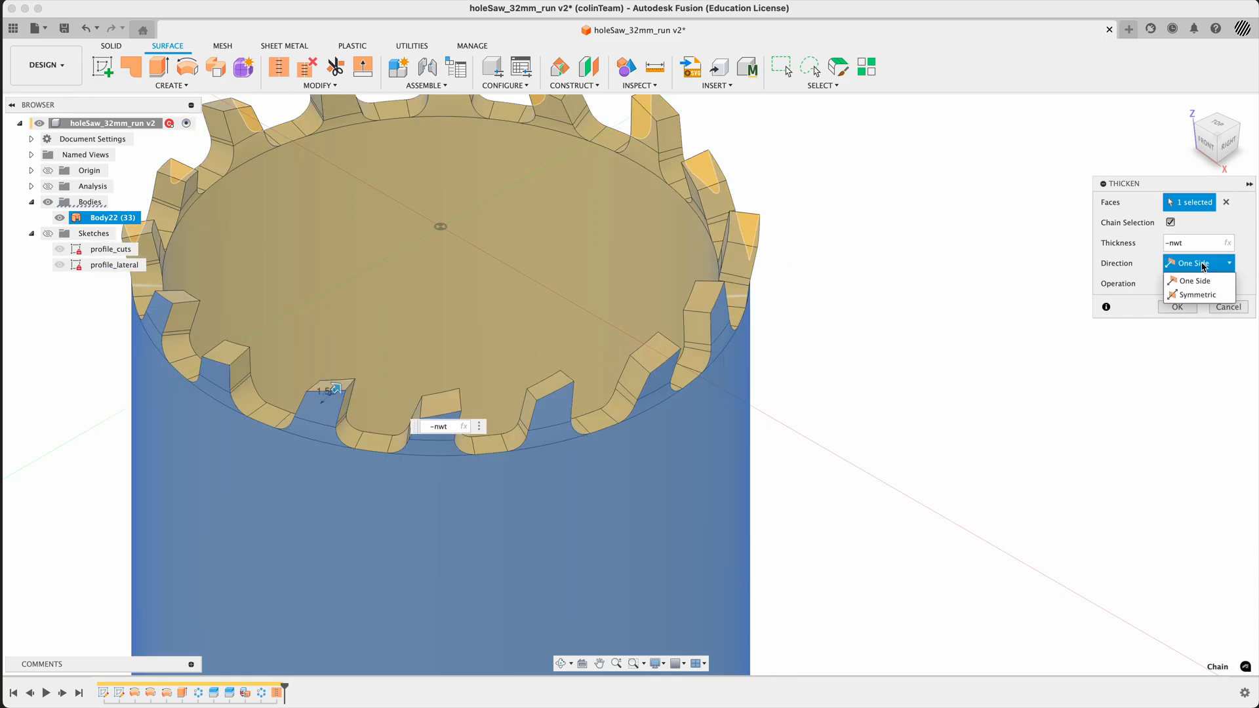
click(1203, 295)
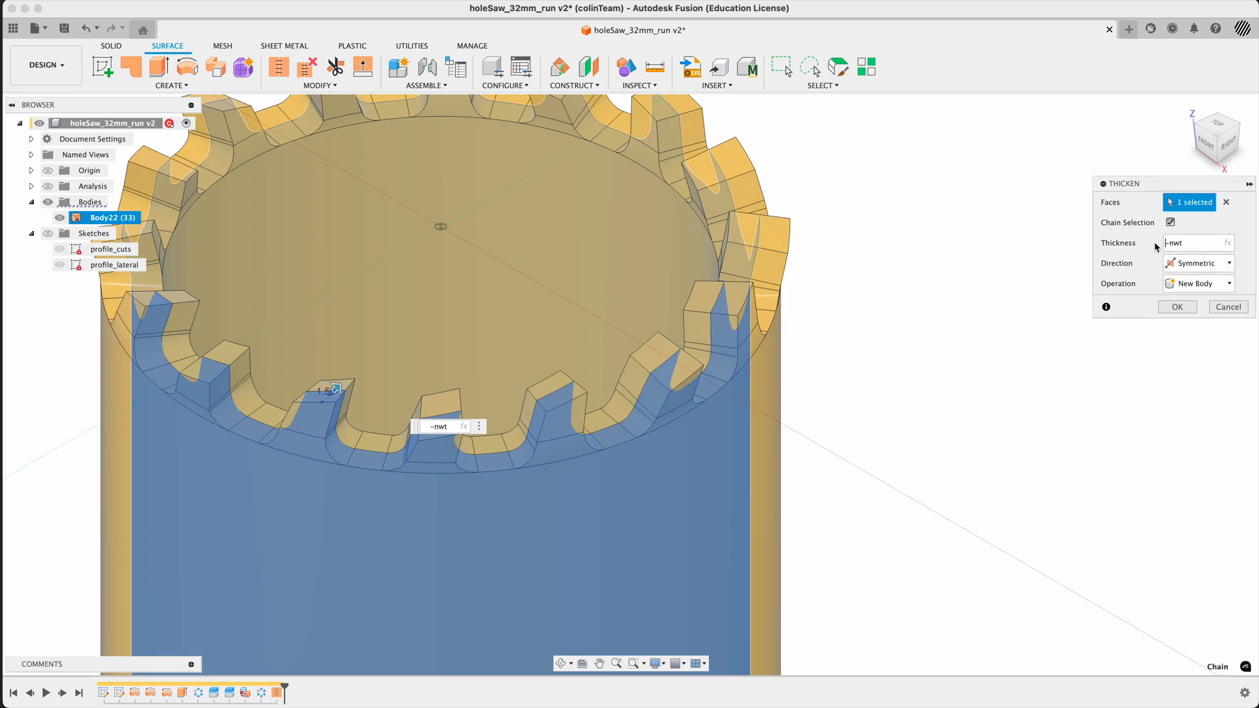
key(super+a)
text(nwt)
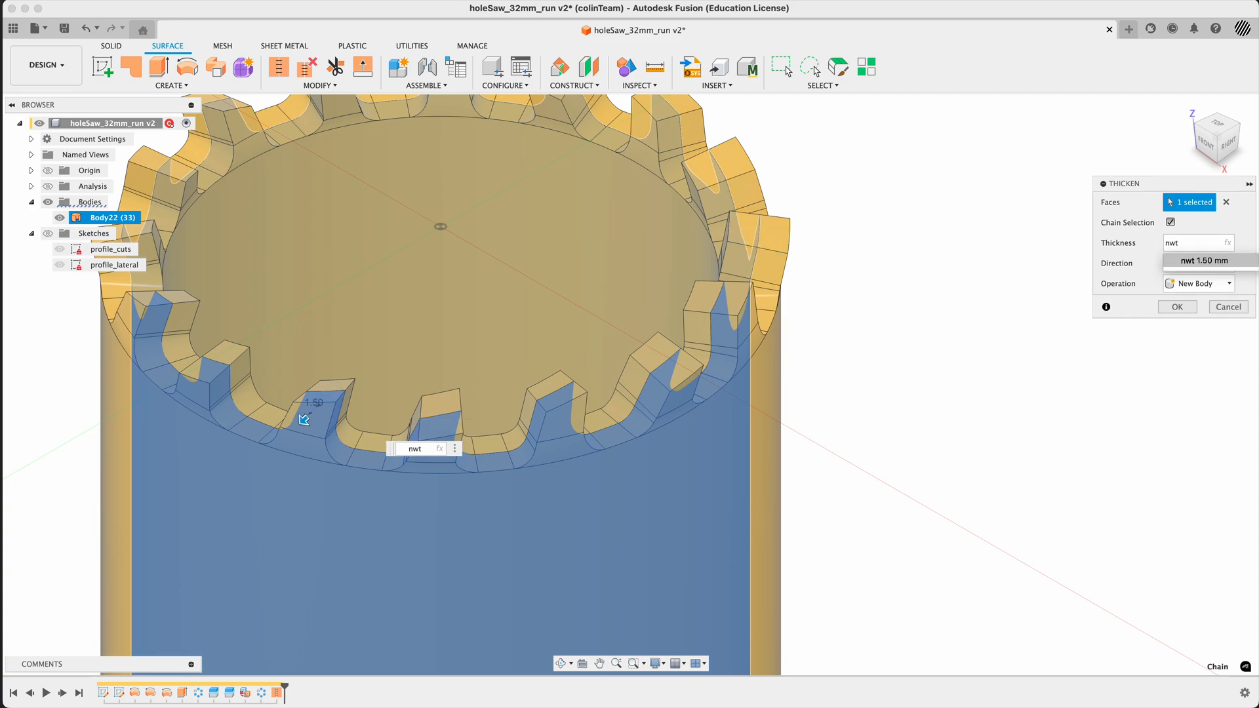
text(/2)
key(Return)
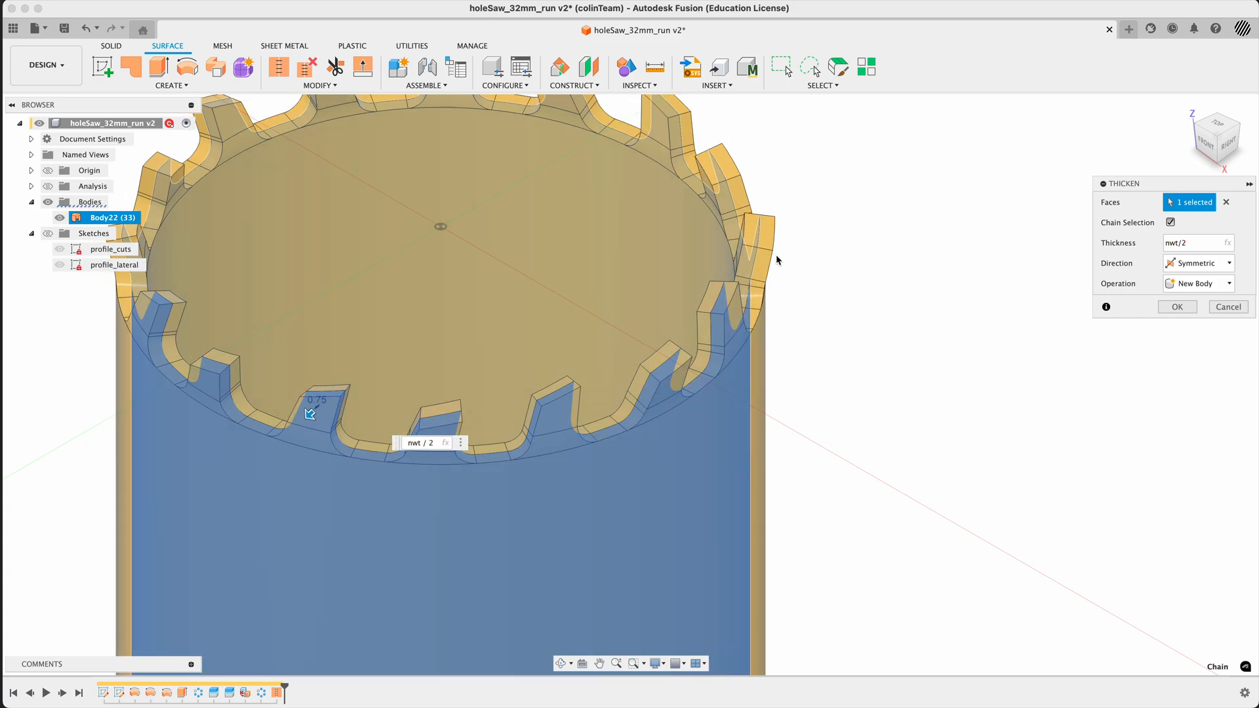
- Finish the symmetric Thicken of the stitched hole saw surface as a new body
scroll(780, 379, down, 3)
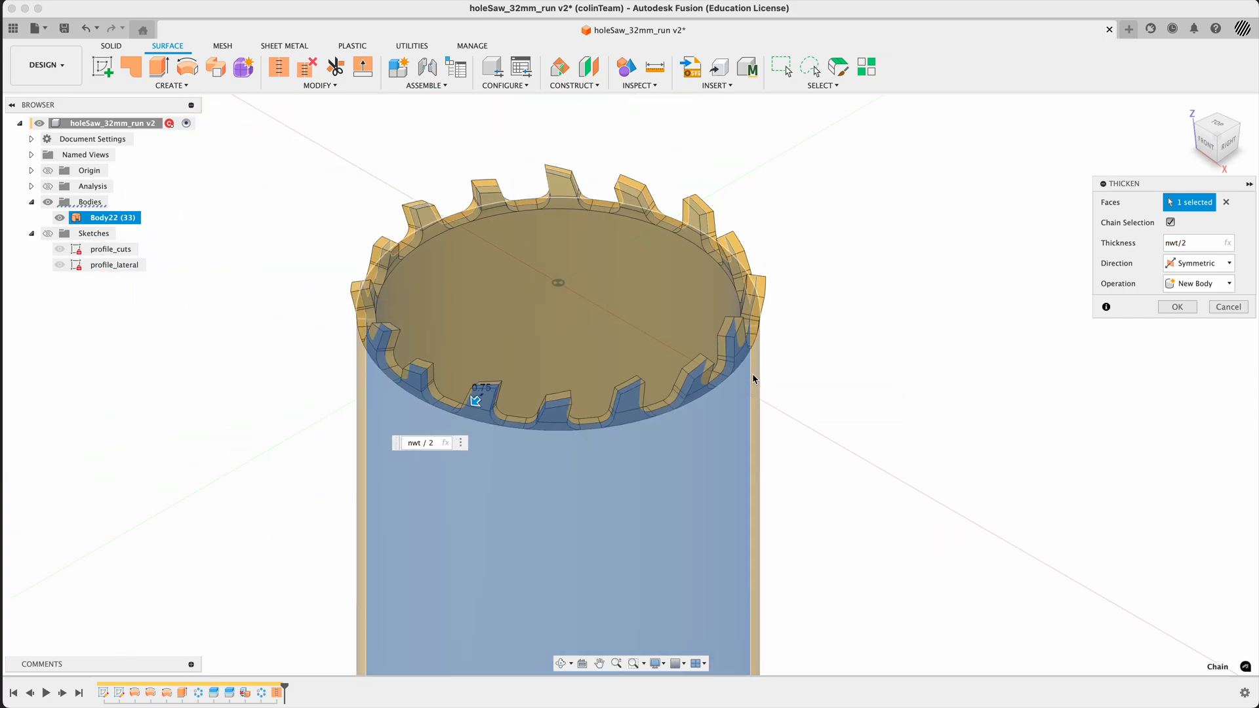
click(1173, 308)
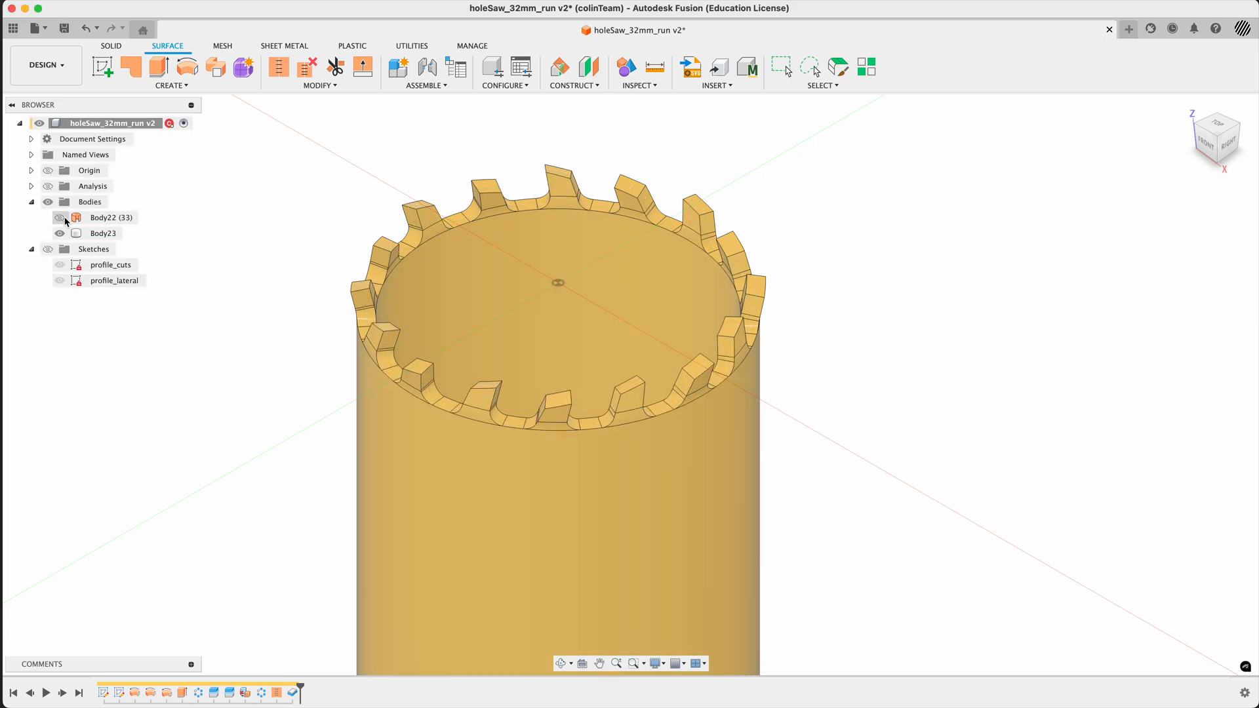
click(82, 217)
click(221, 261)
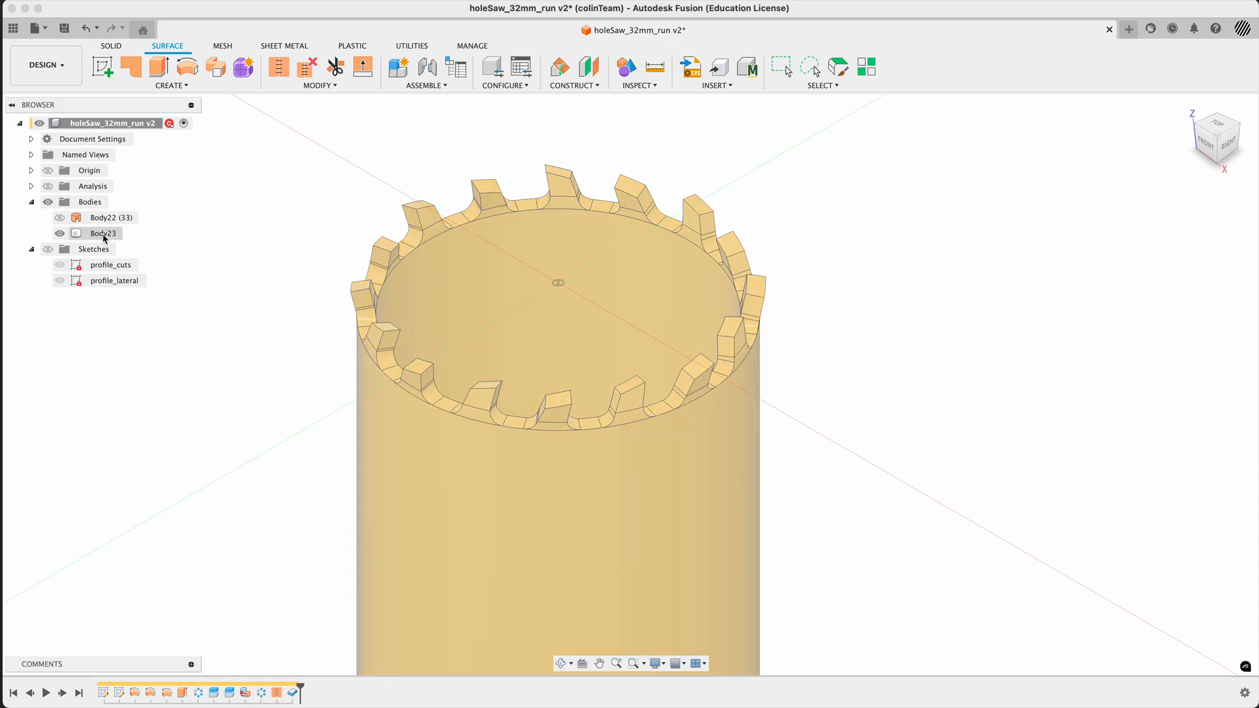
- Rename the new thickened solid body as shell
click(105, 235)
click(105, 236)
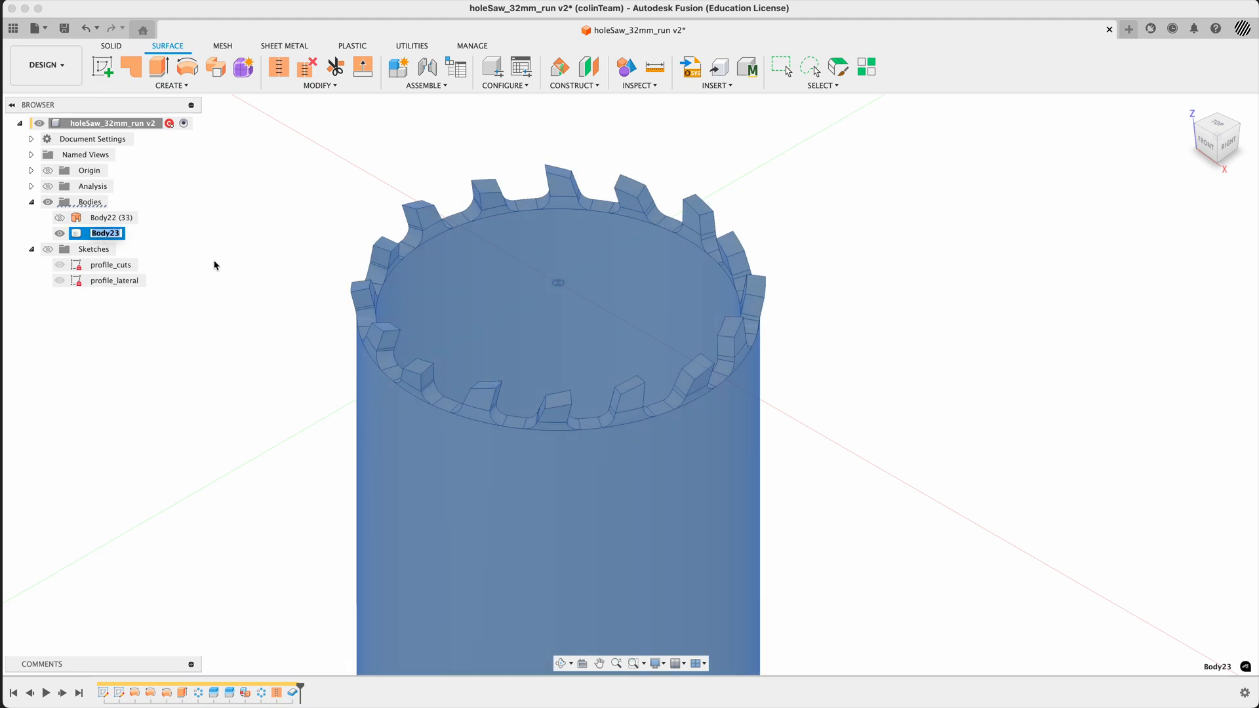
text(shee)
click(282, 287)
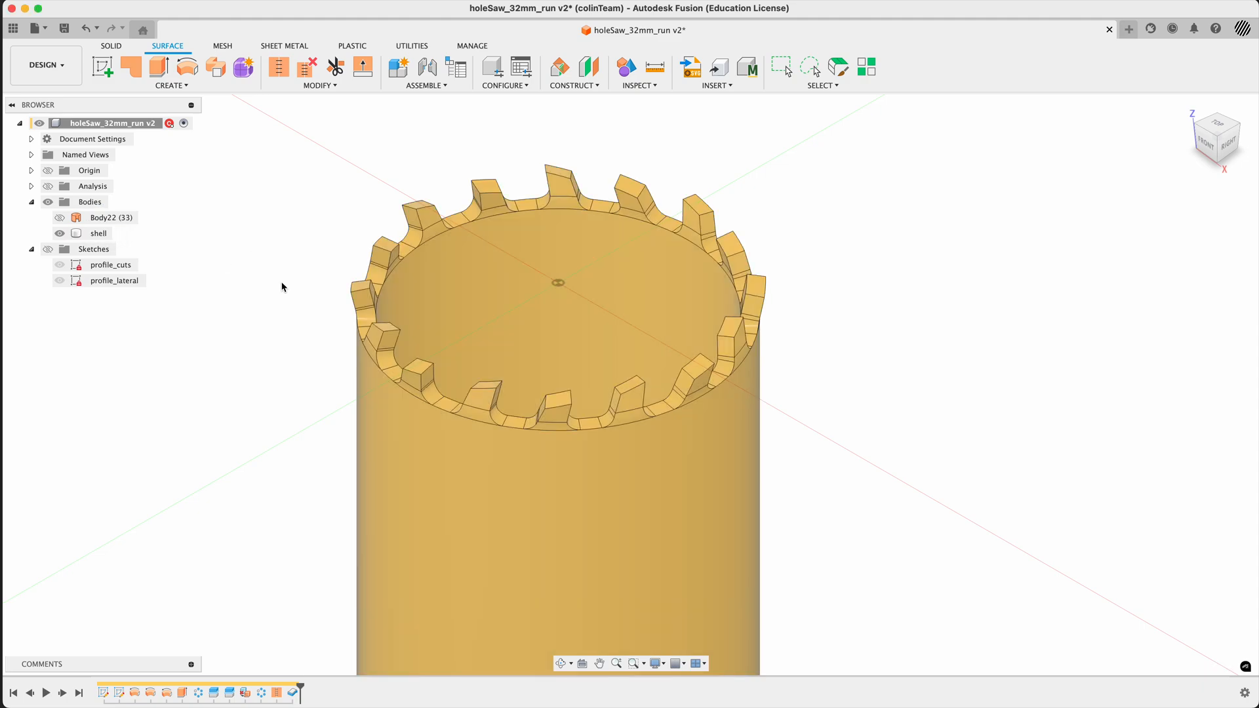
- Switch from the surface modelling tools to the solid modelling tools
scroll(293, 293, down, 5)
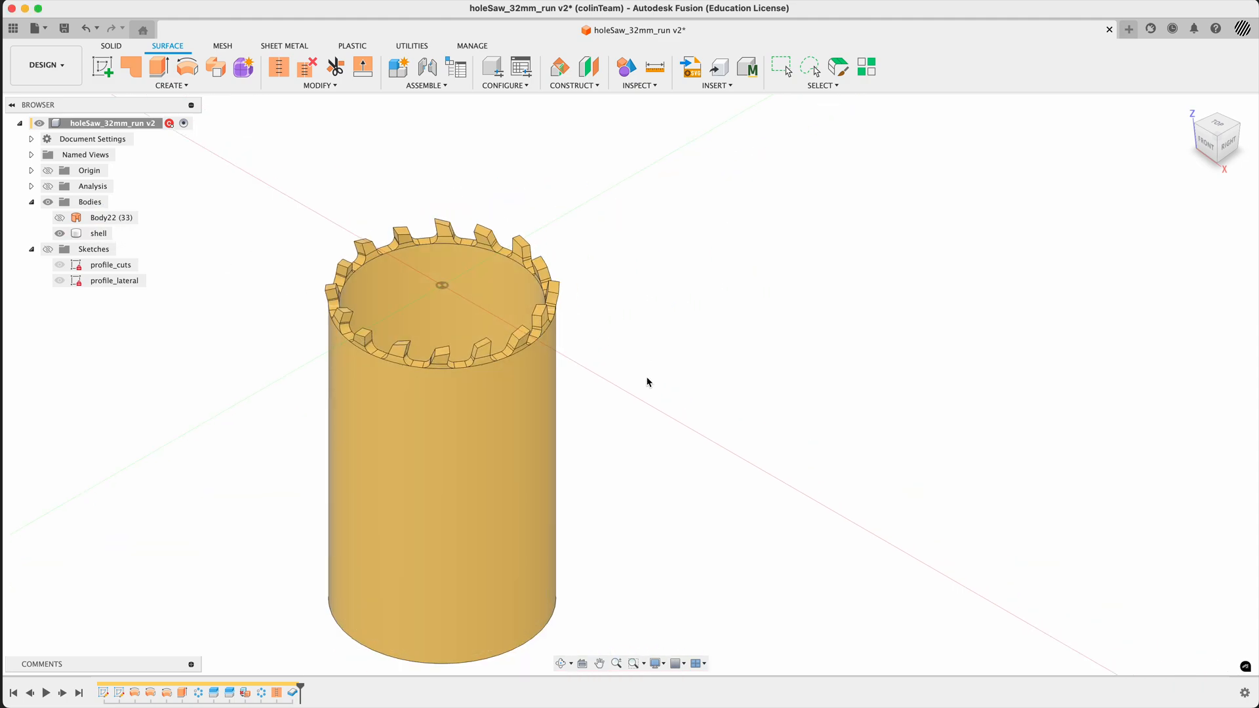
mouse_move(637, 384)
shift+middle_down()
mouse_move(611, 360)
mouse_move(627, 284)
mouse_move(627, 371)
shift+middle_up()
click(1188, 107)
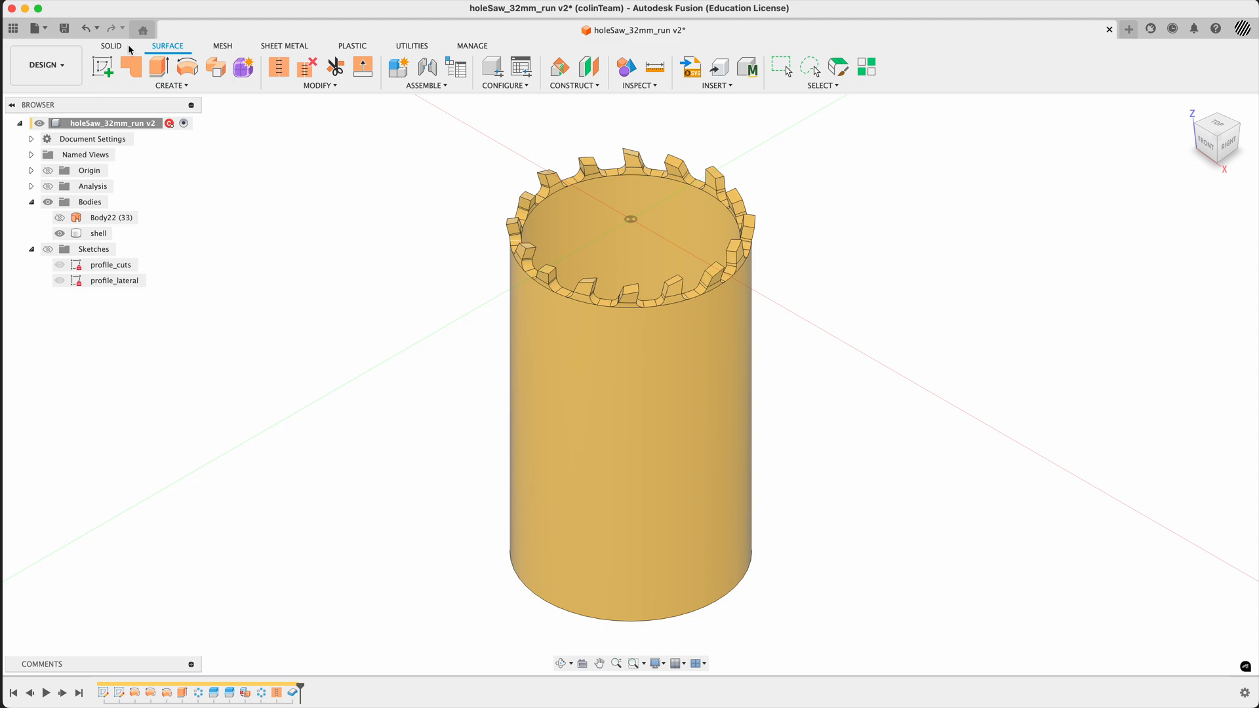
click(111, 45)
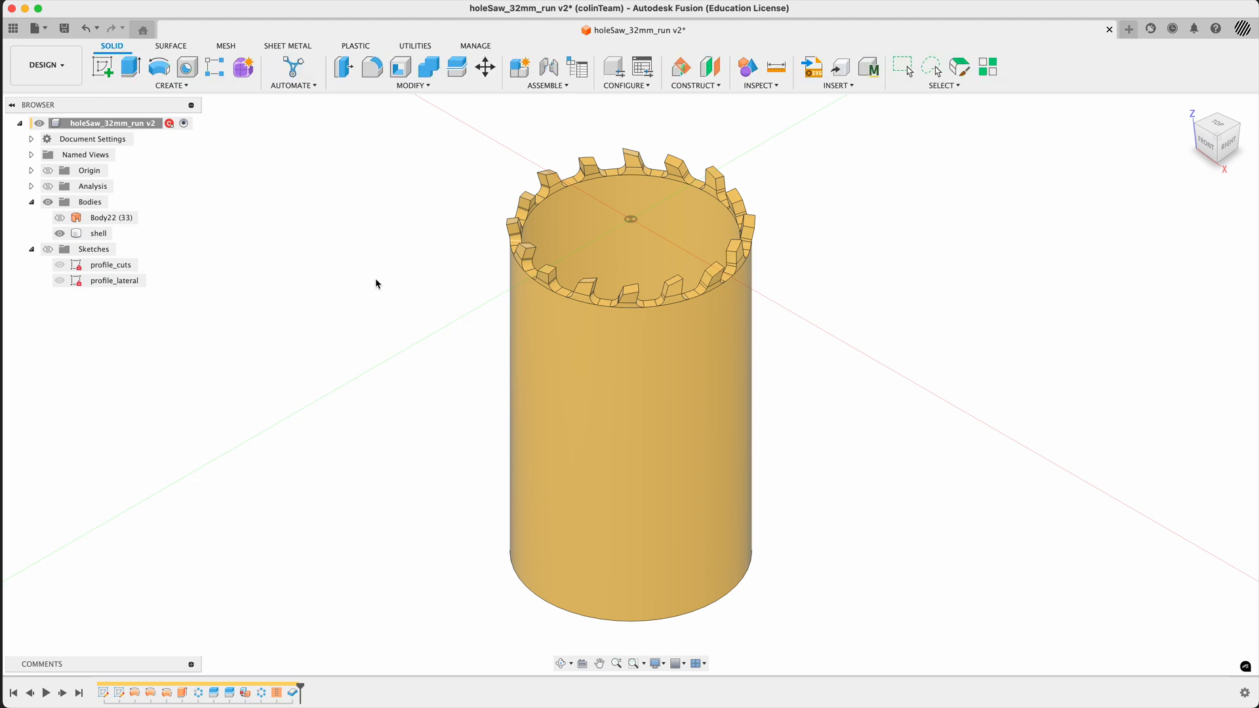